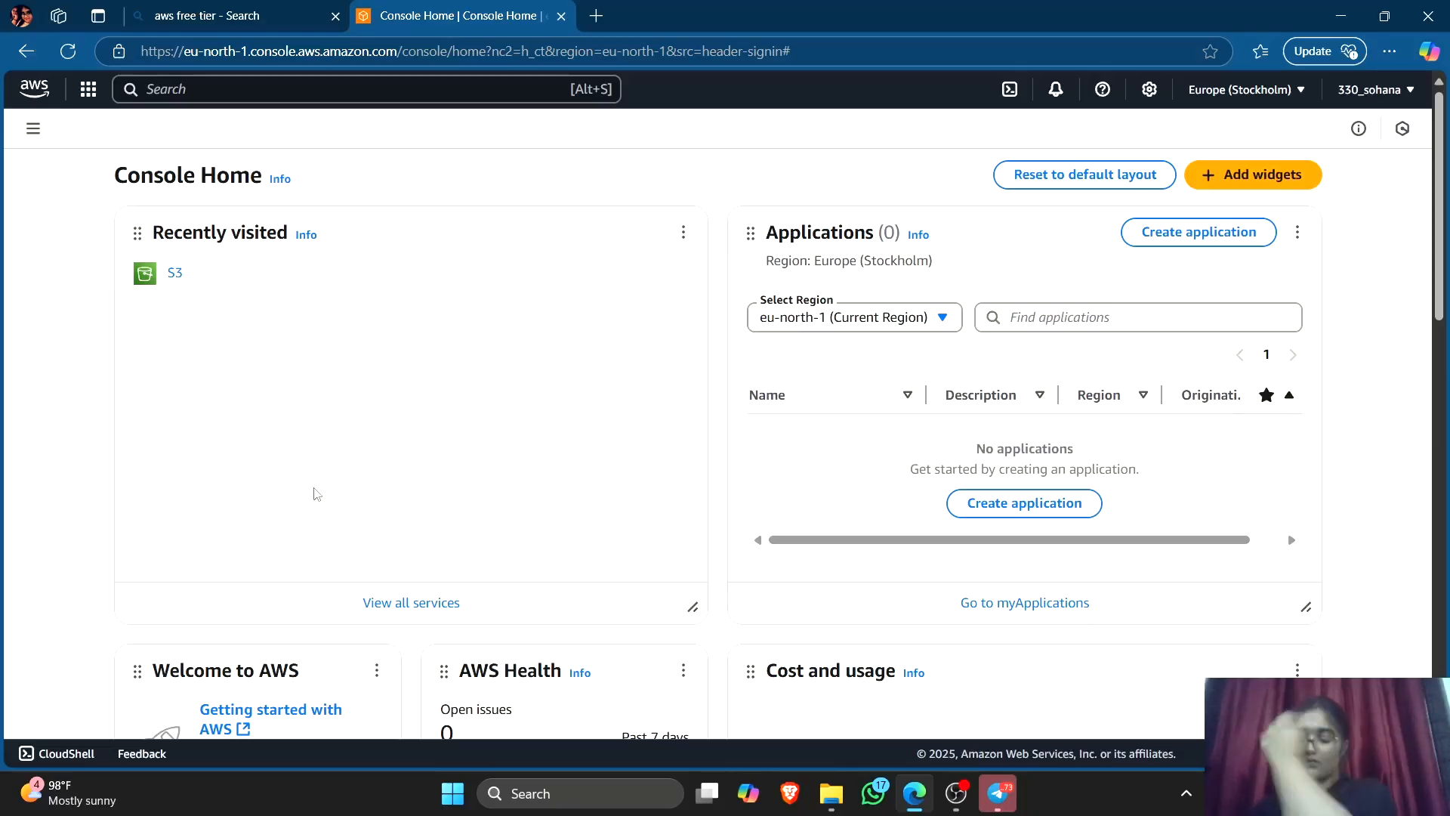
Find the VPC service, show the list of existing VPCs and start creating a new VPC.
left_click(175, 89)
type("VPC")
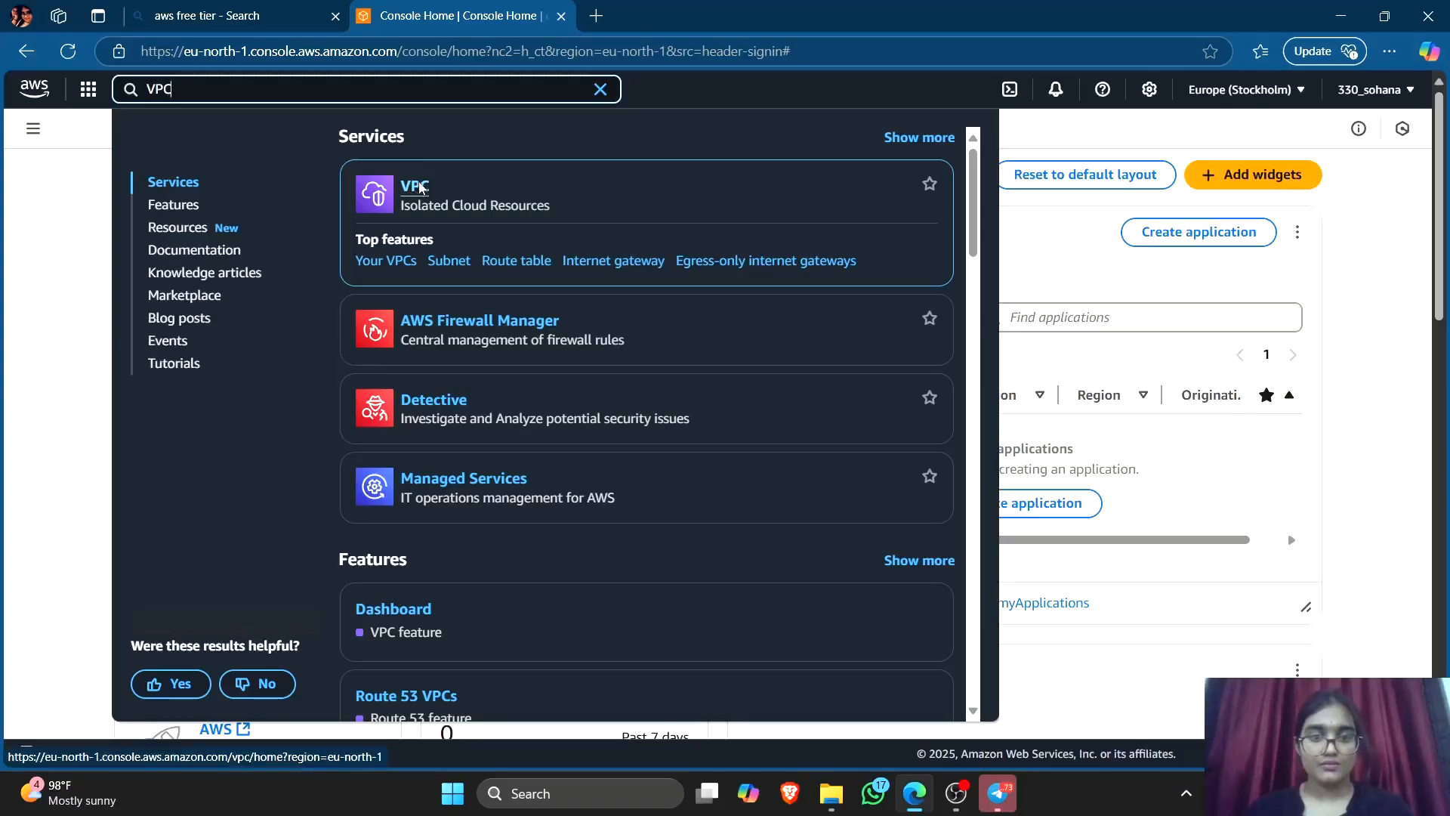
left_click(421, 188)
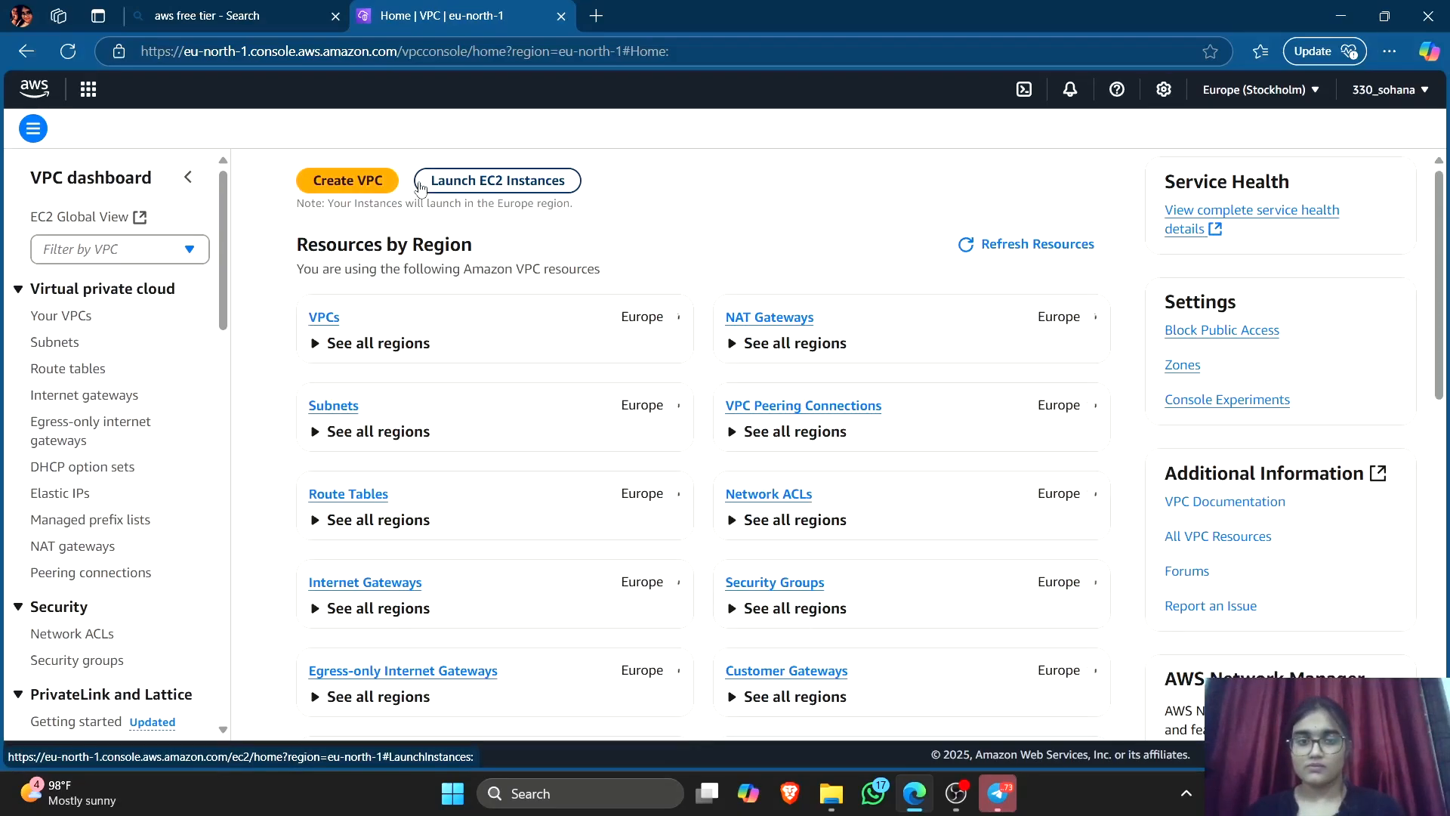
left_click(326, 317)
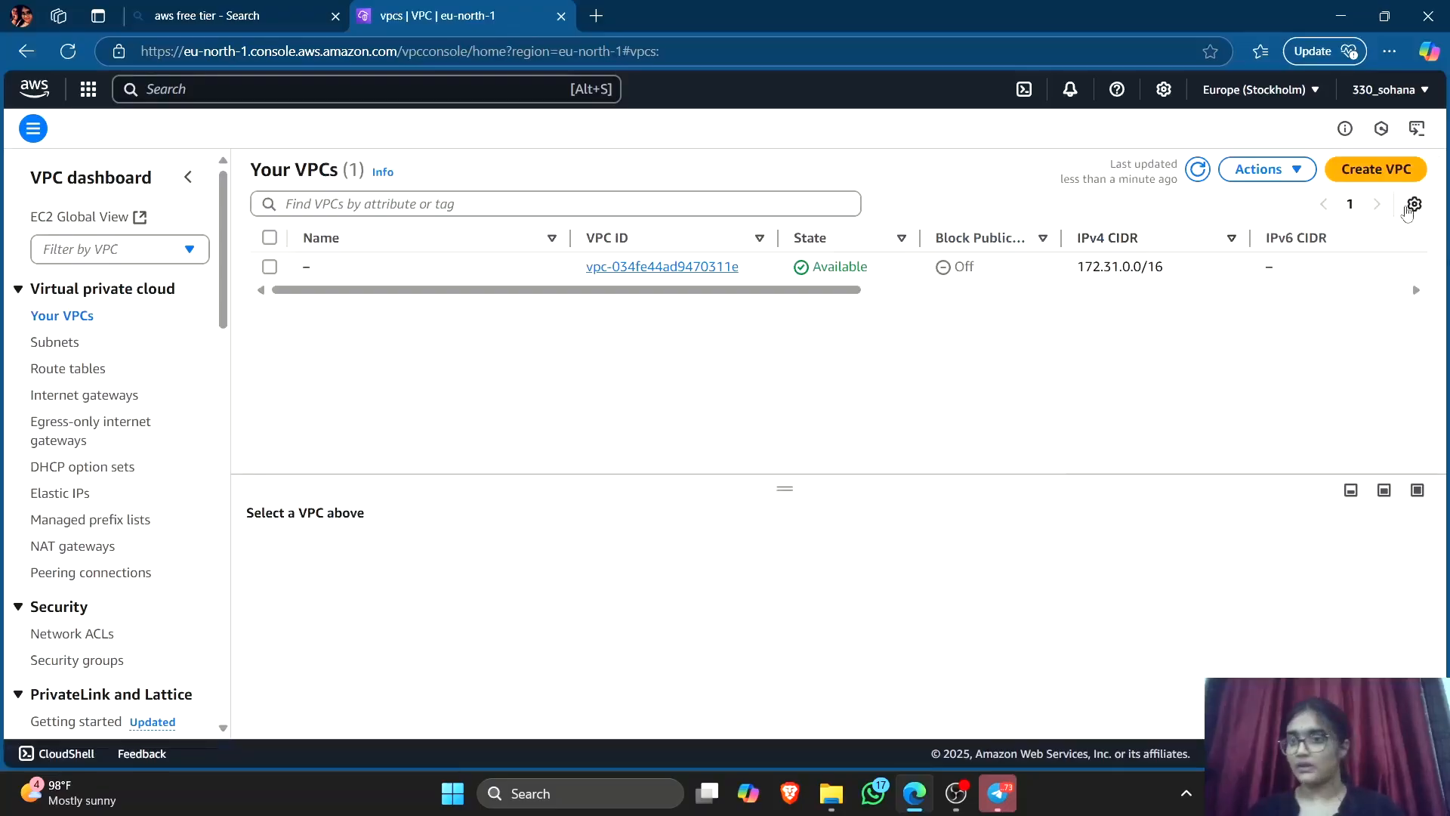
left_click(1381, 179)
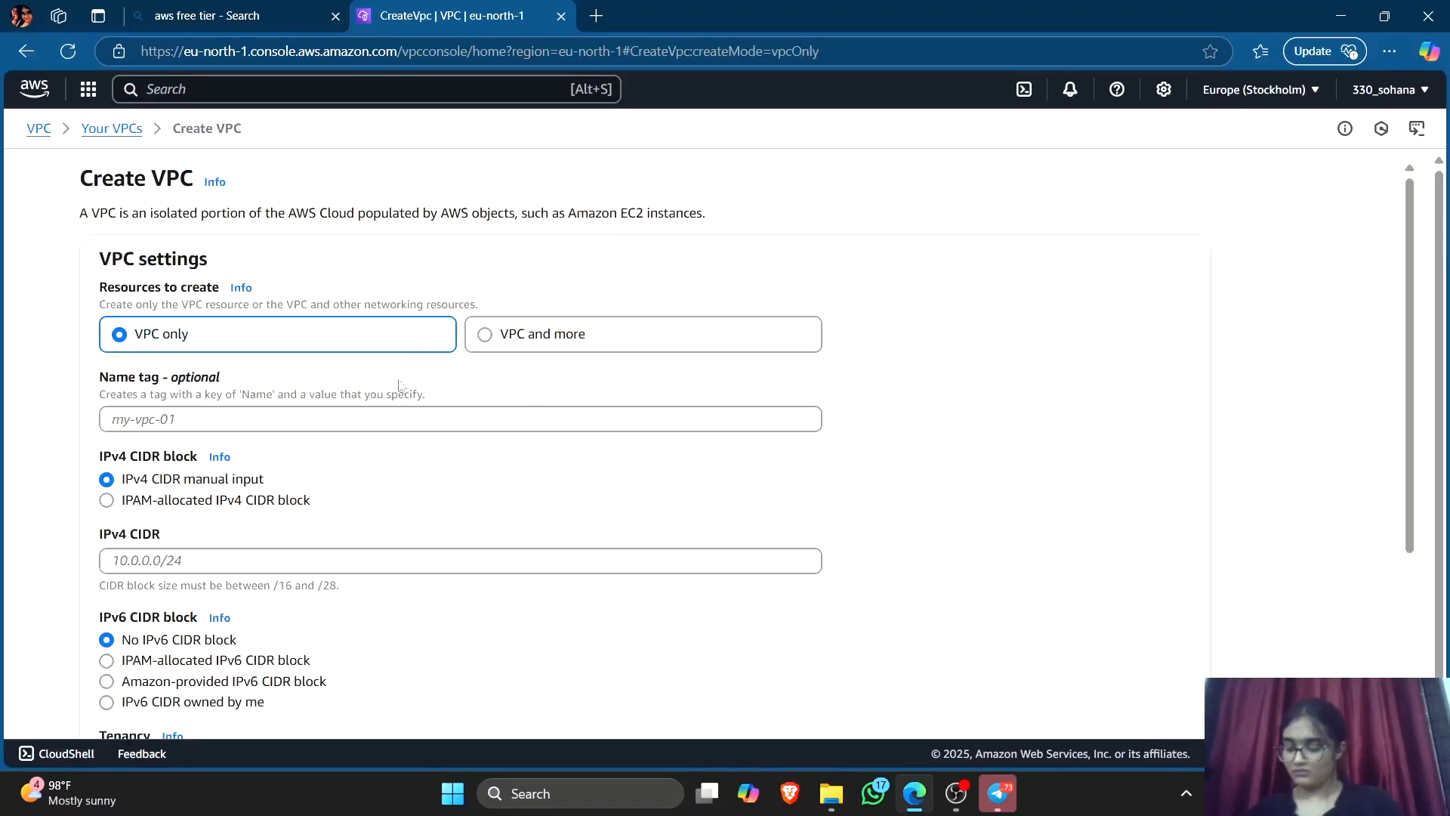
Enter 330-SDC as the name tag of the new VPC.
left_click(180, 419)
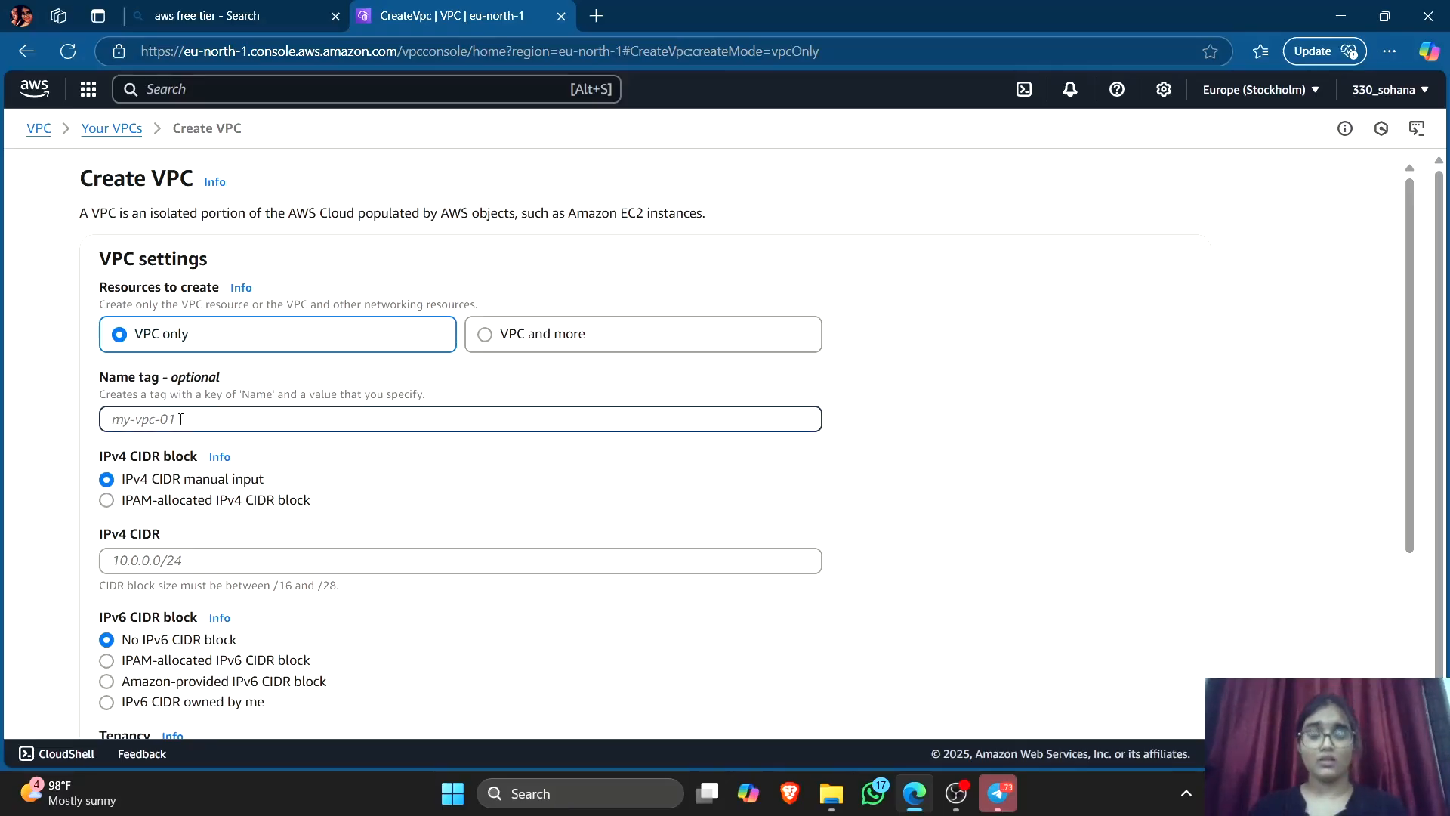
type("330-insem")
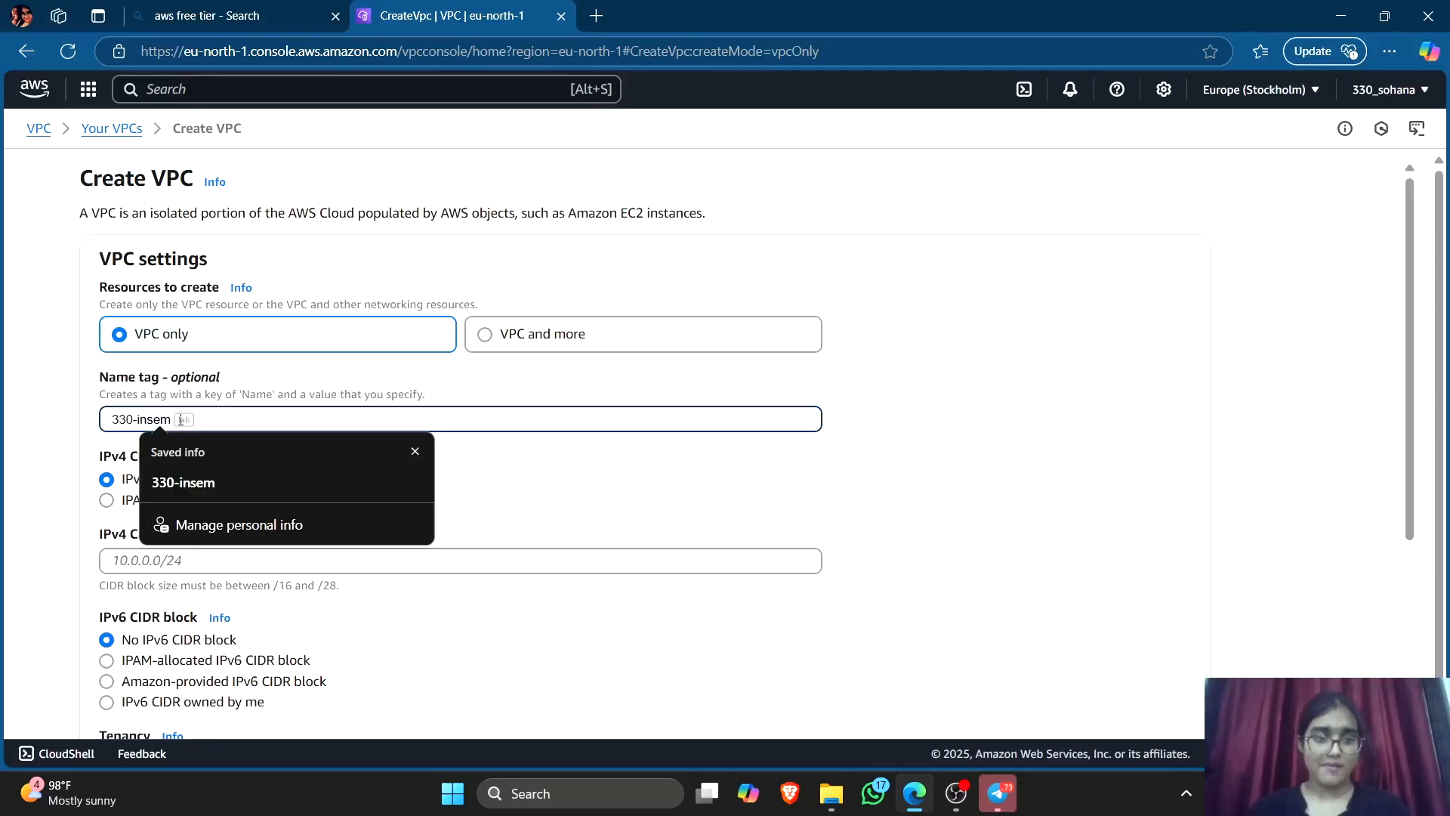
key("BackSpace")
key("BackSpace")
key("BackSpace")
key("BackSpace")
key("BackSpace")
type("SDC")
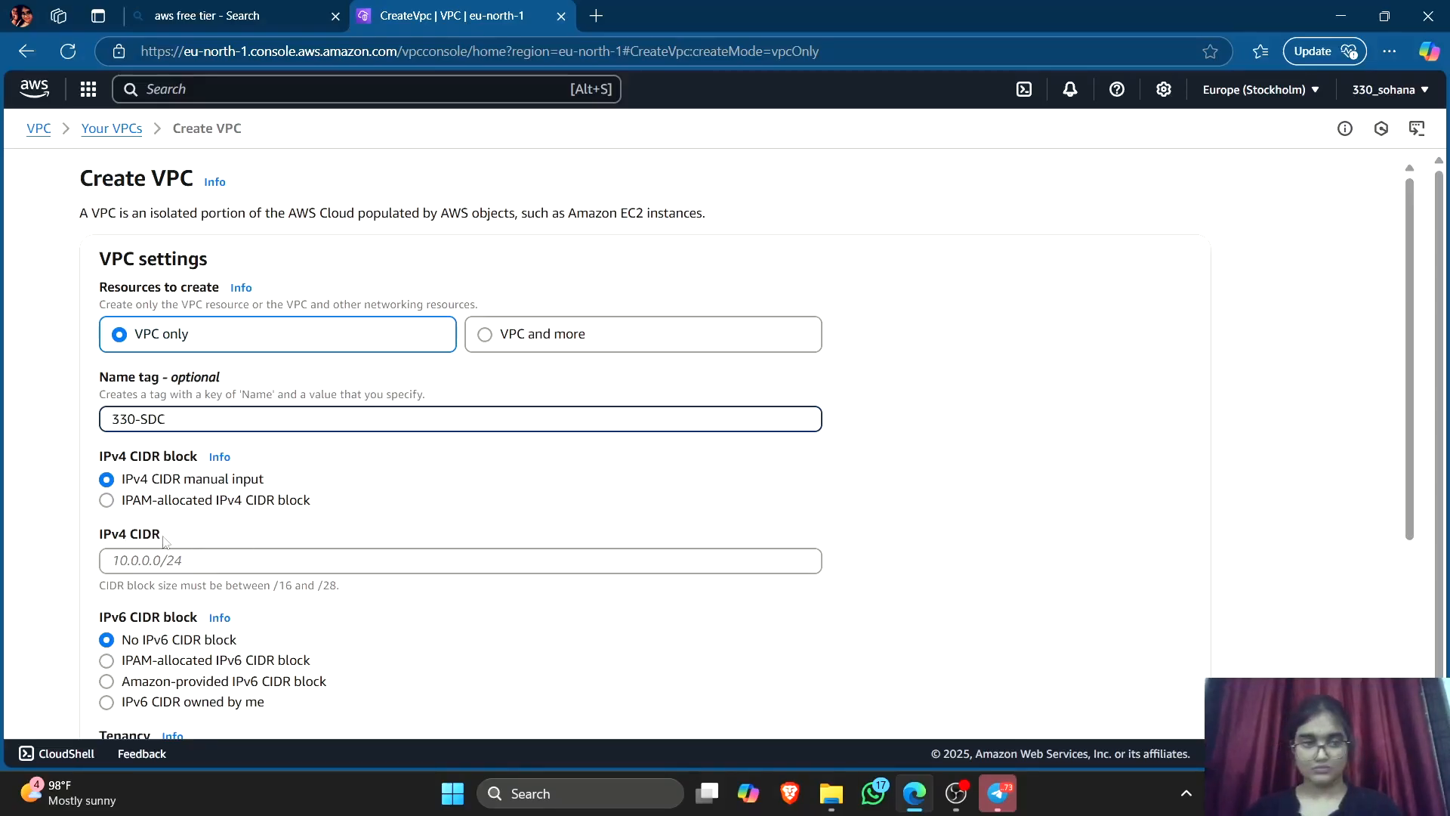
Set the VPC's IPv4 CIDR to 10.0.0.0/16 and create the VPC.
left_click(166, 570)
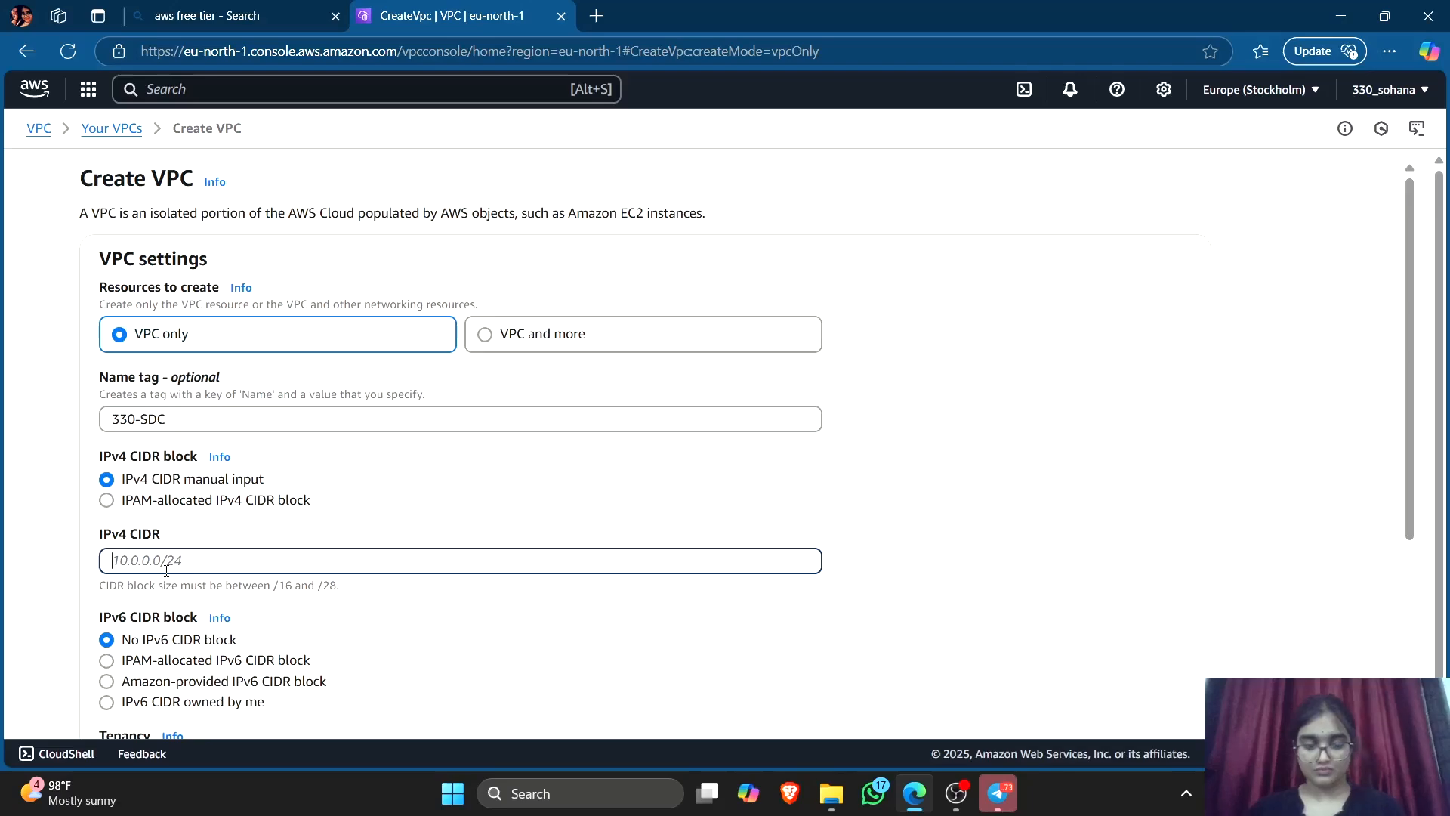
type("10.0.0.0")
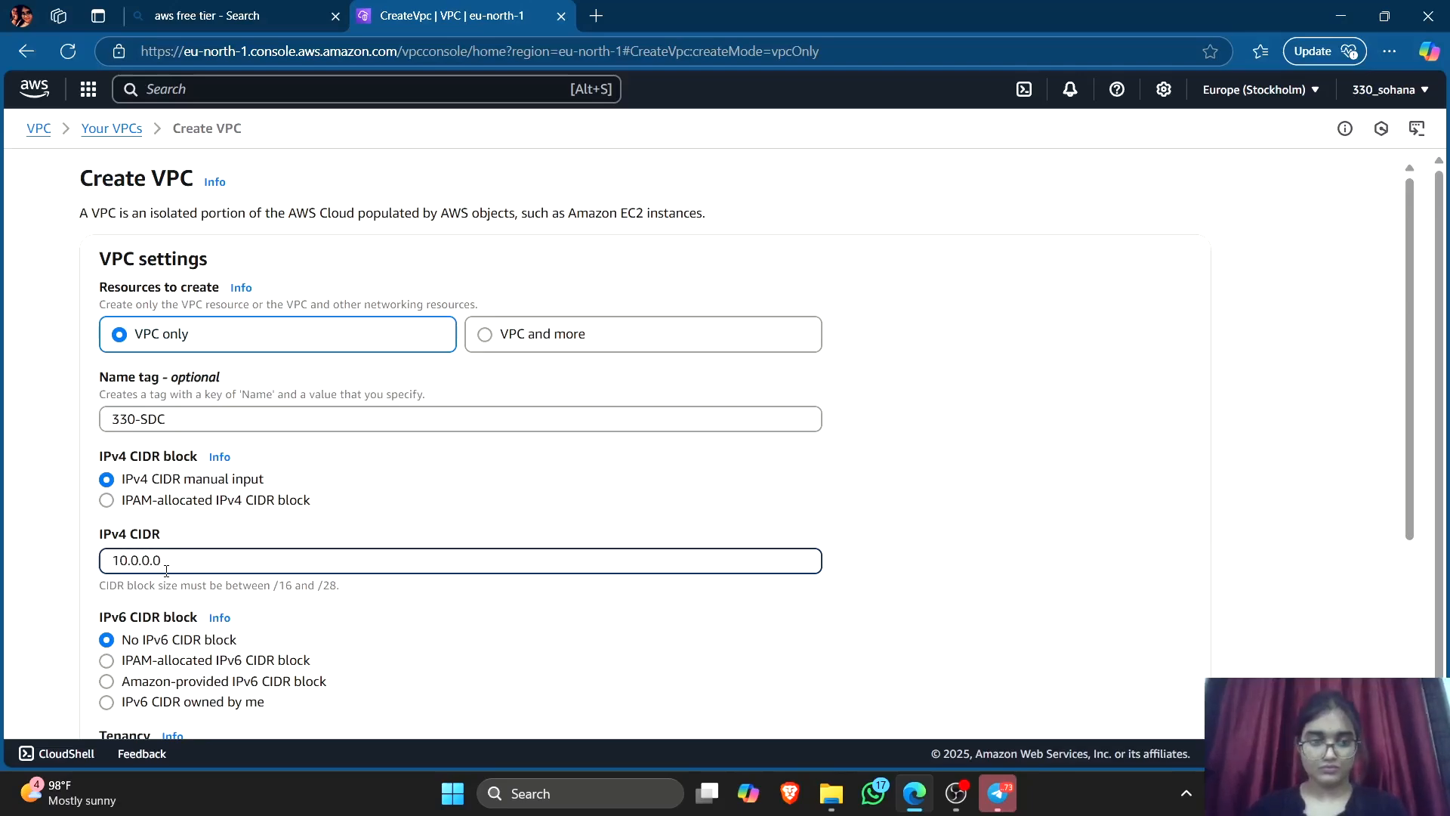
type("/16")
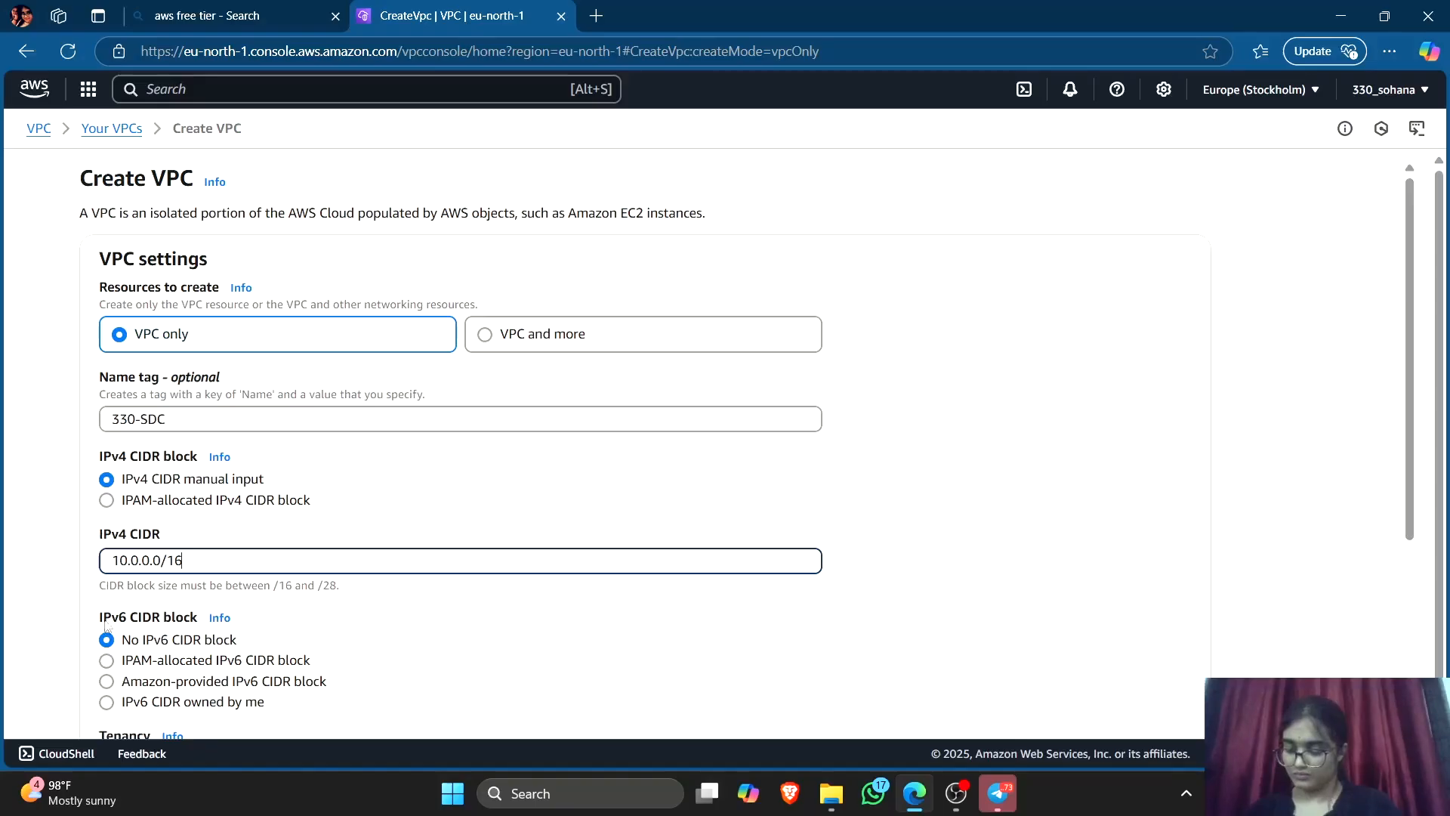
scroll(85, 538, "down", 4)
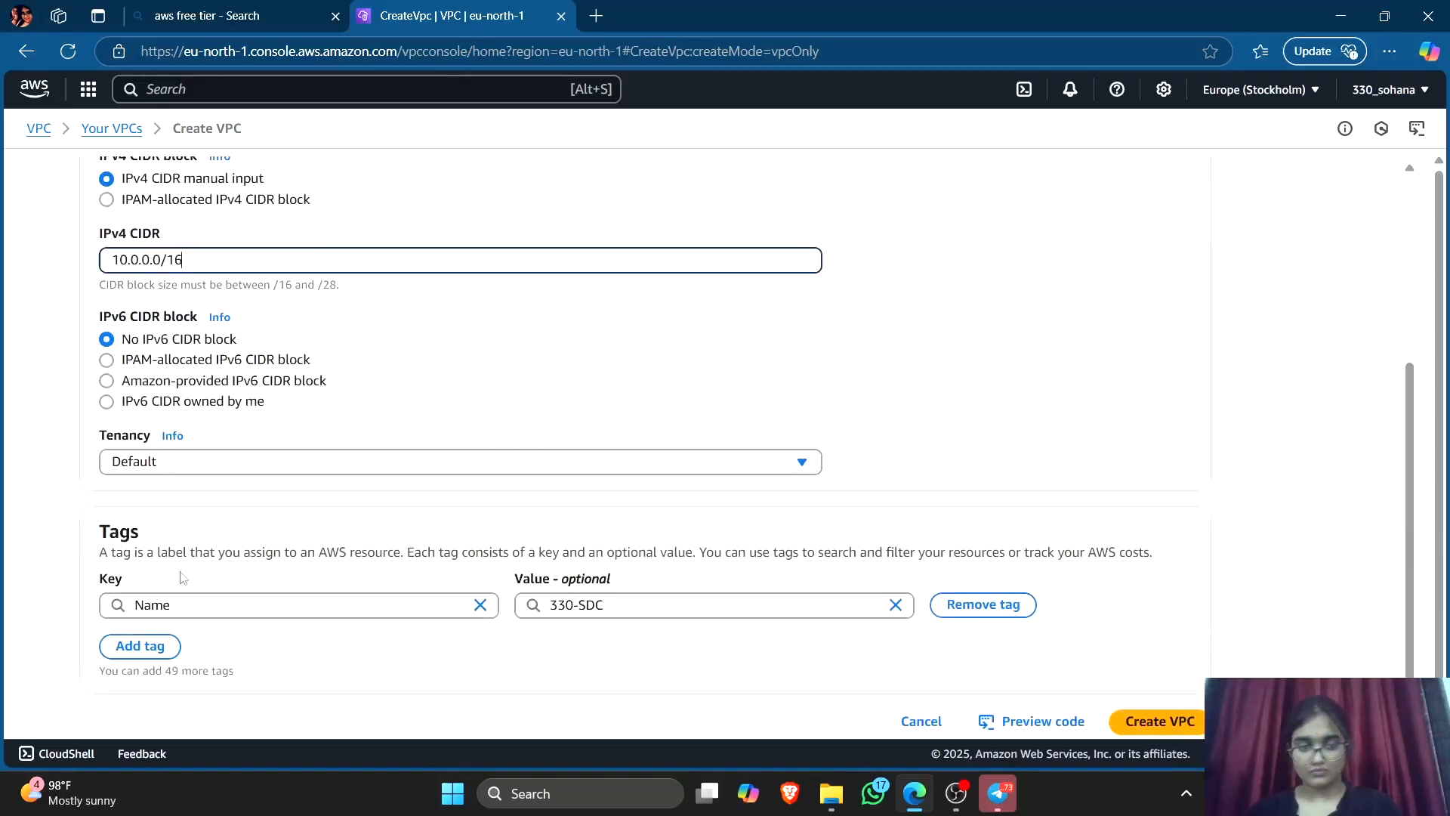
scroll(181, 578, "up", 4)
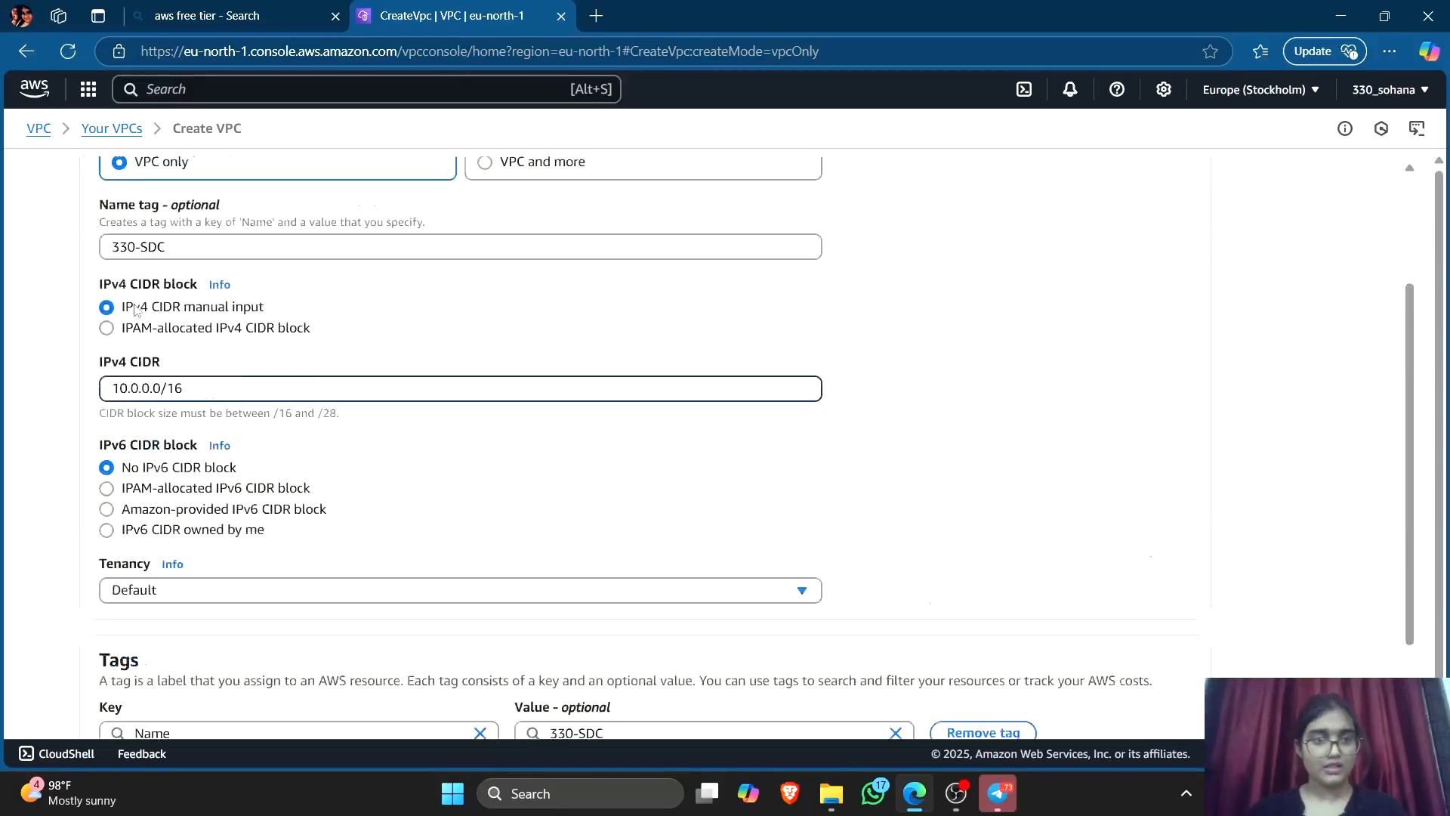
scroll(216, 425, "down", 2)
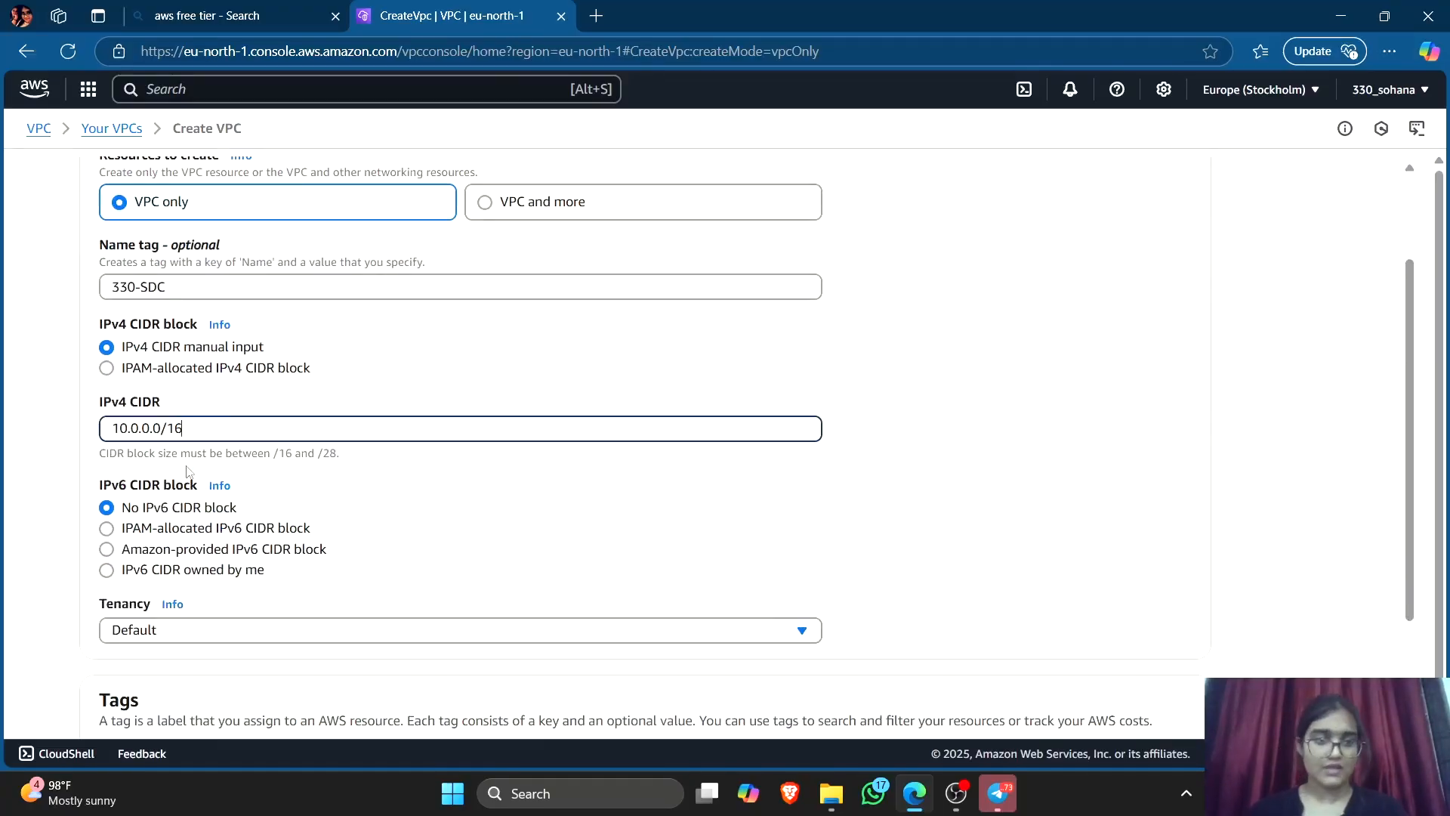
scroll(188, 471, "down", 3)
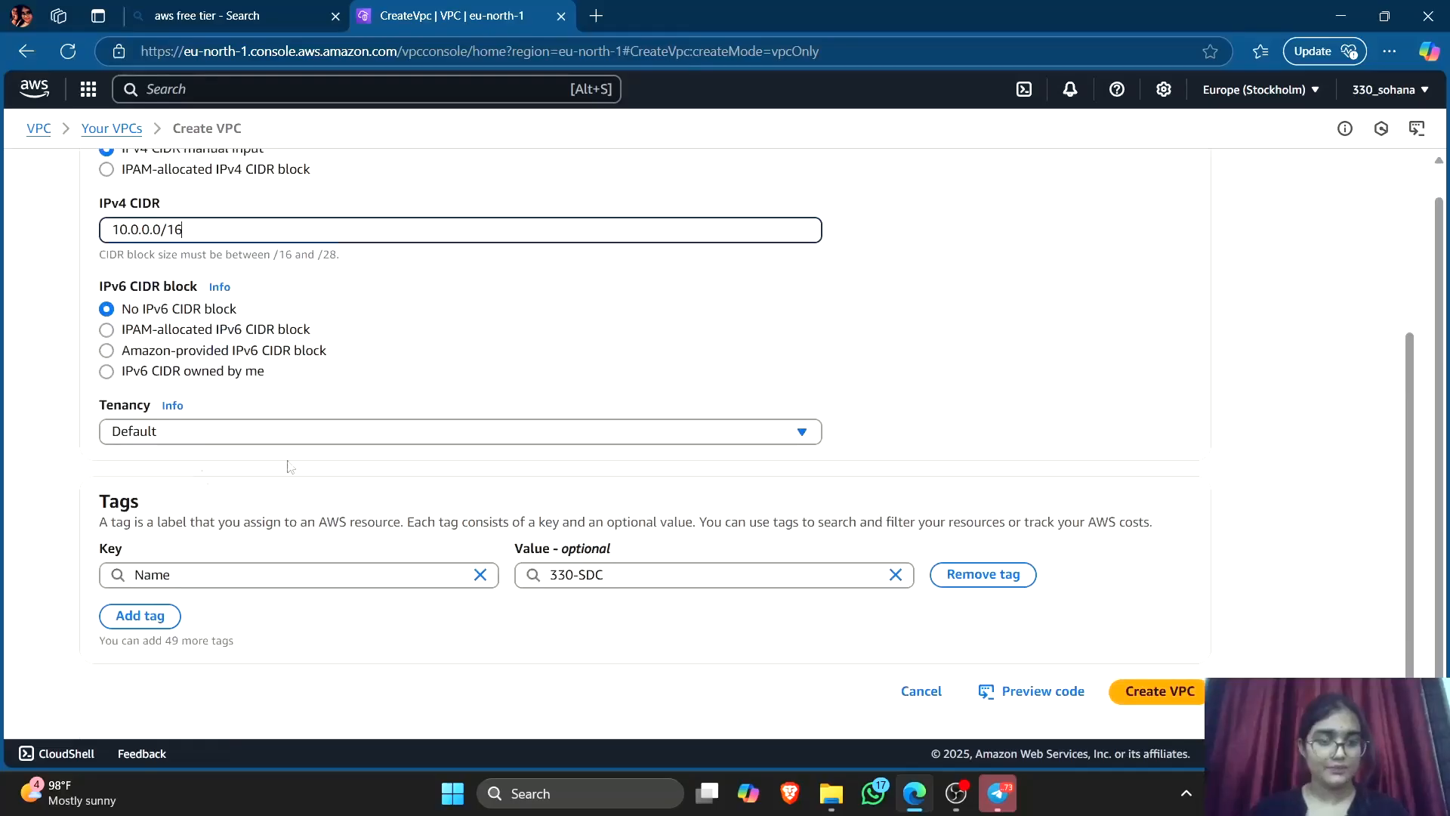
left_click(1148, 688)
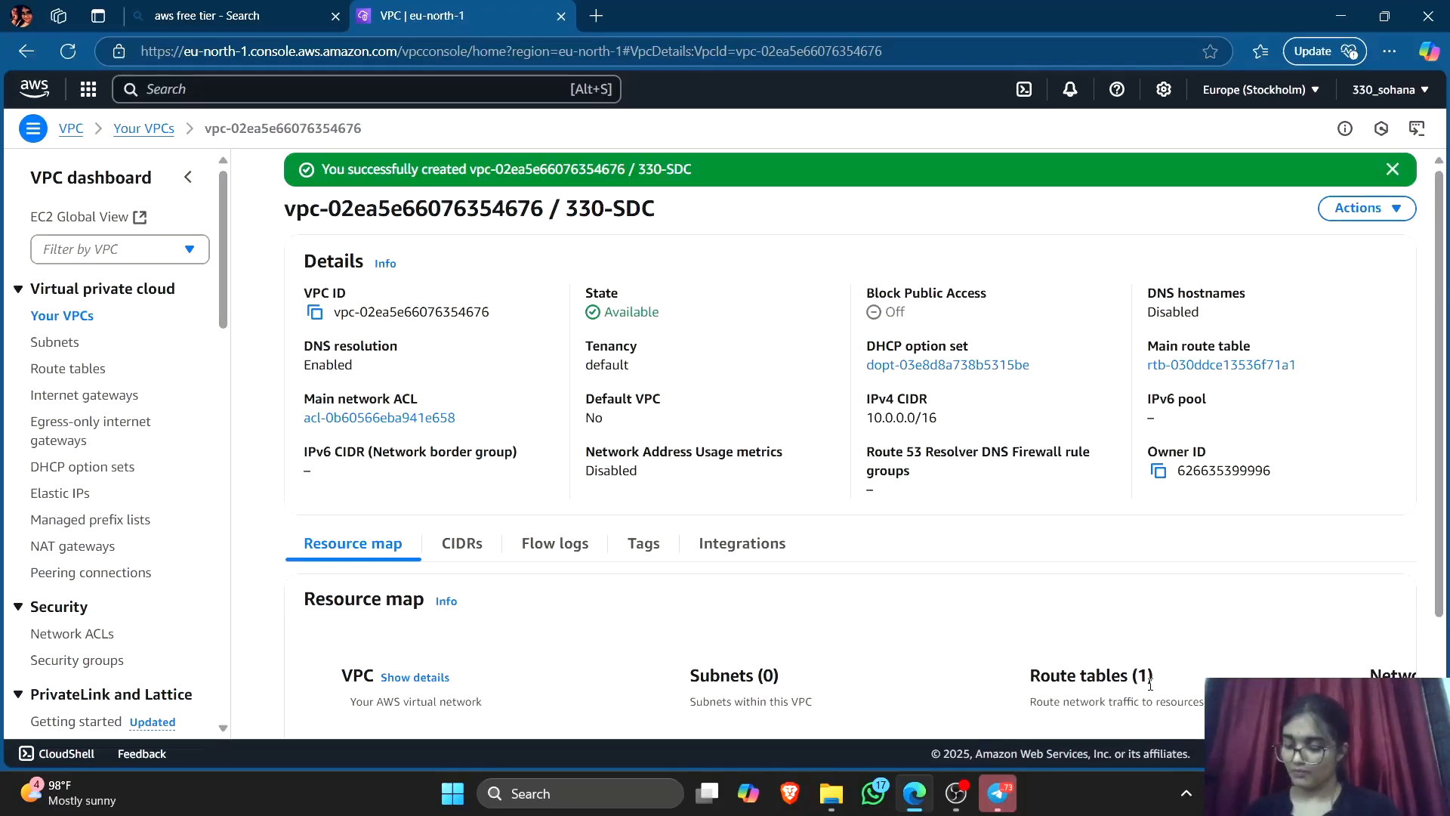
Start creating a new subnet and choose the 330-SDC VPC for it.
left_click(62, 315)
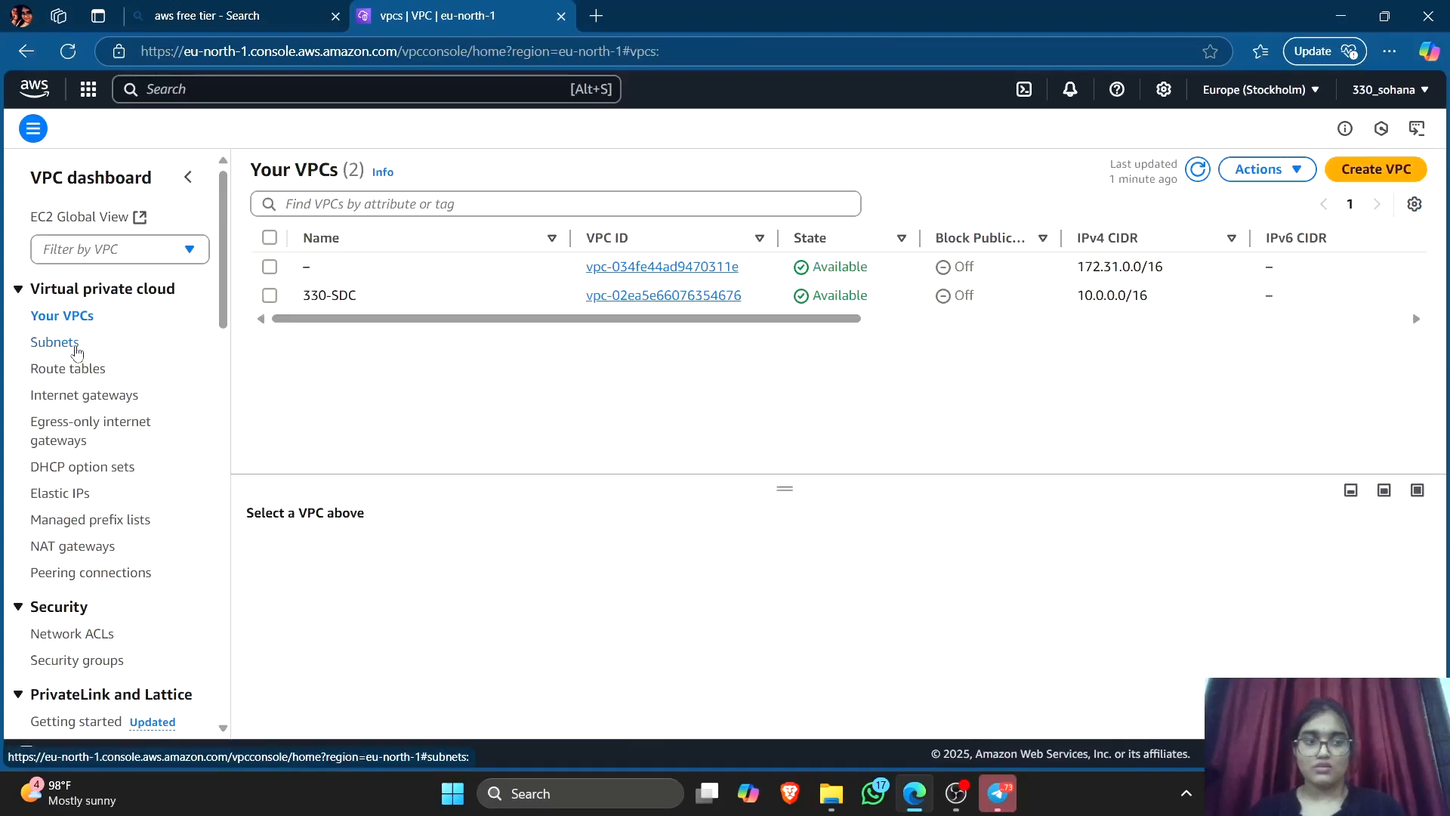
left_click(75, 349)
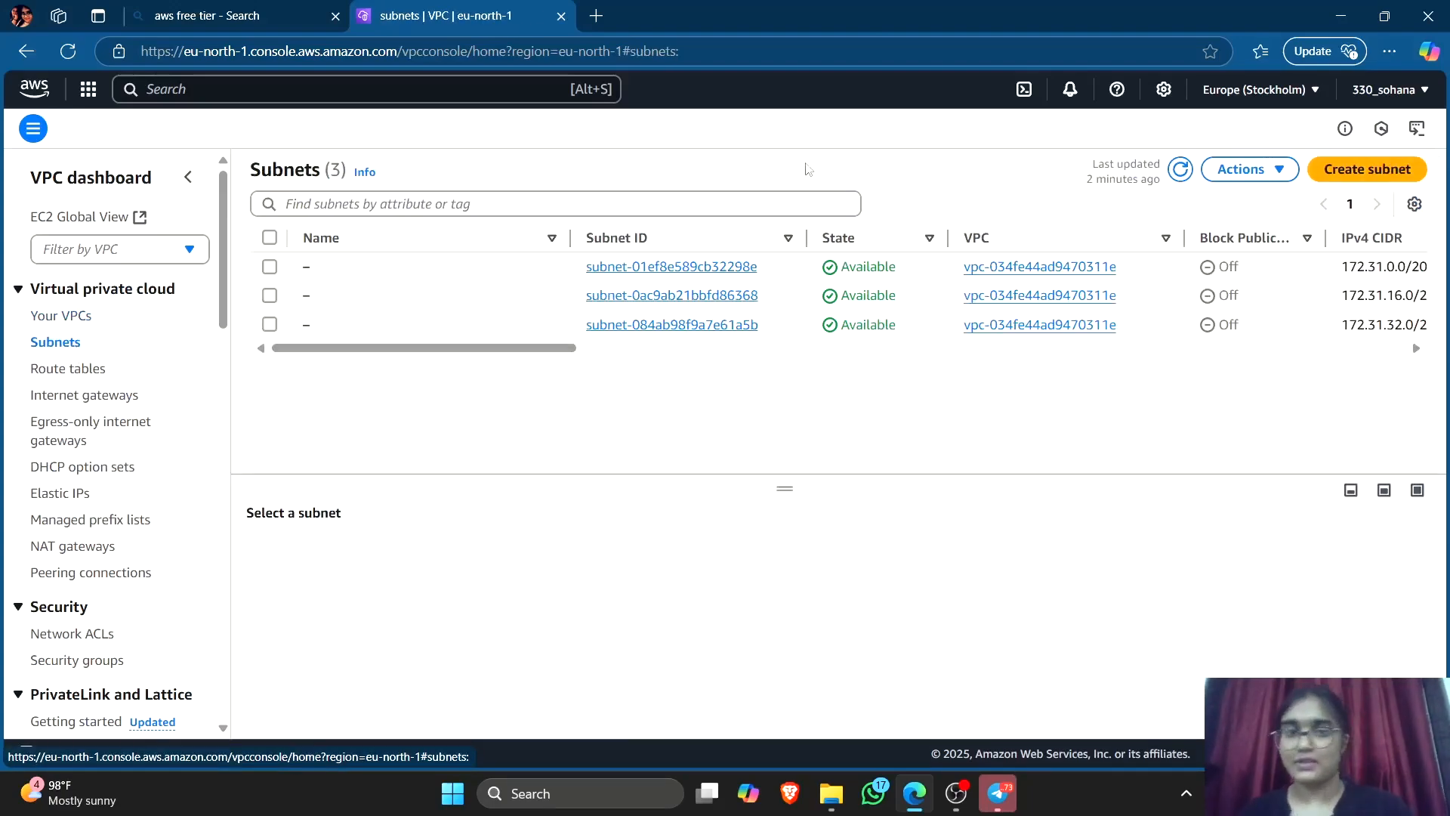
left_click(1371, 171)
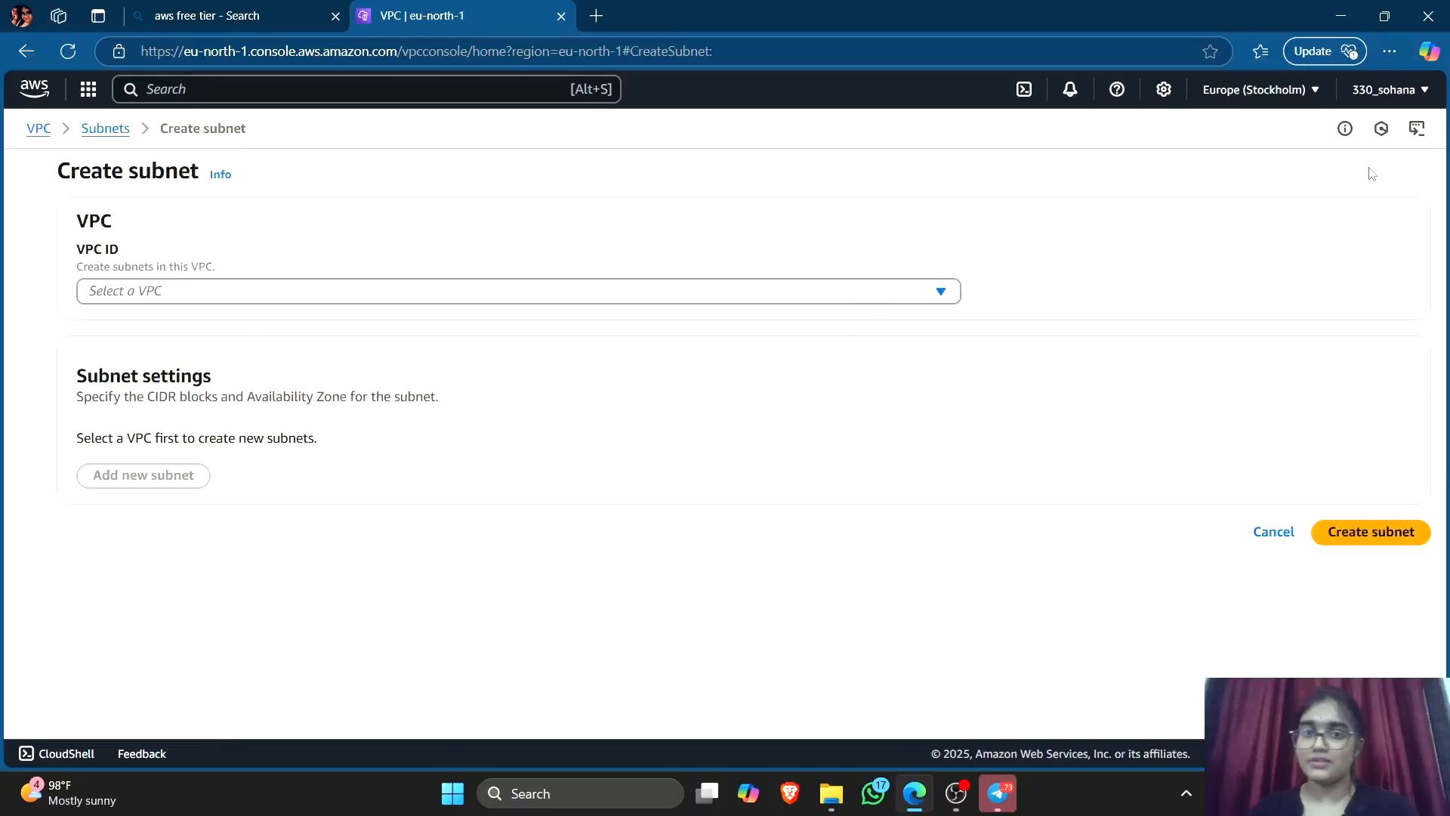
left_click(495, 296)
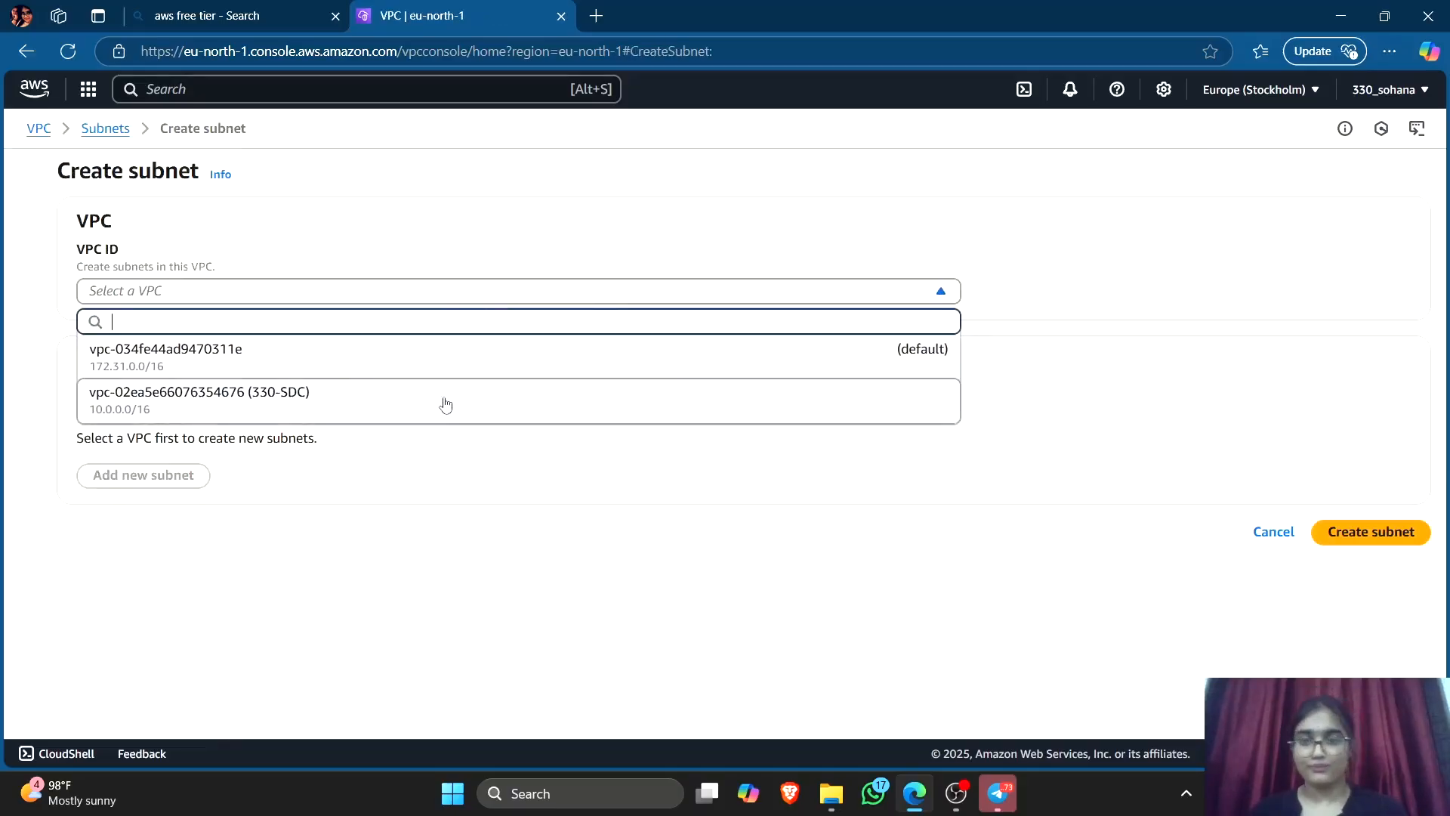
left_click(283, 398)
Name the subnet 330-public and place it in the Europe (Stockholm) / eu-north-1a availability zone, keeping the 10.0.0.0/16 VPC CIDR block.
scroll(155, 453, "down", 5)
left_click(194, 304)
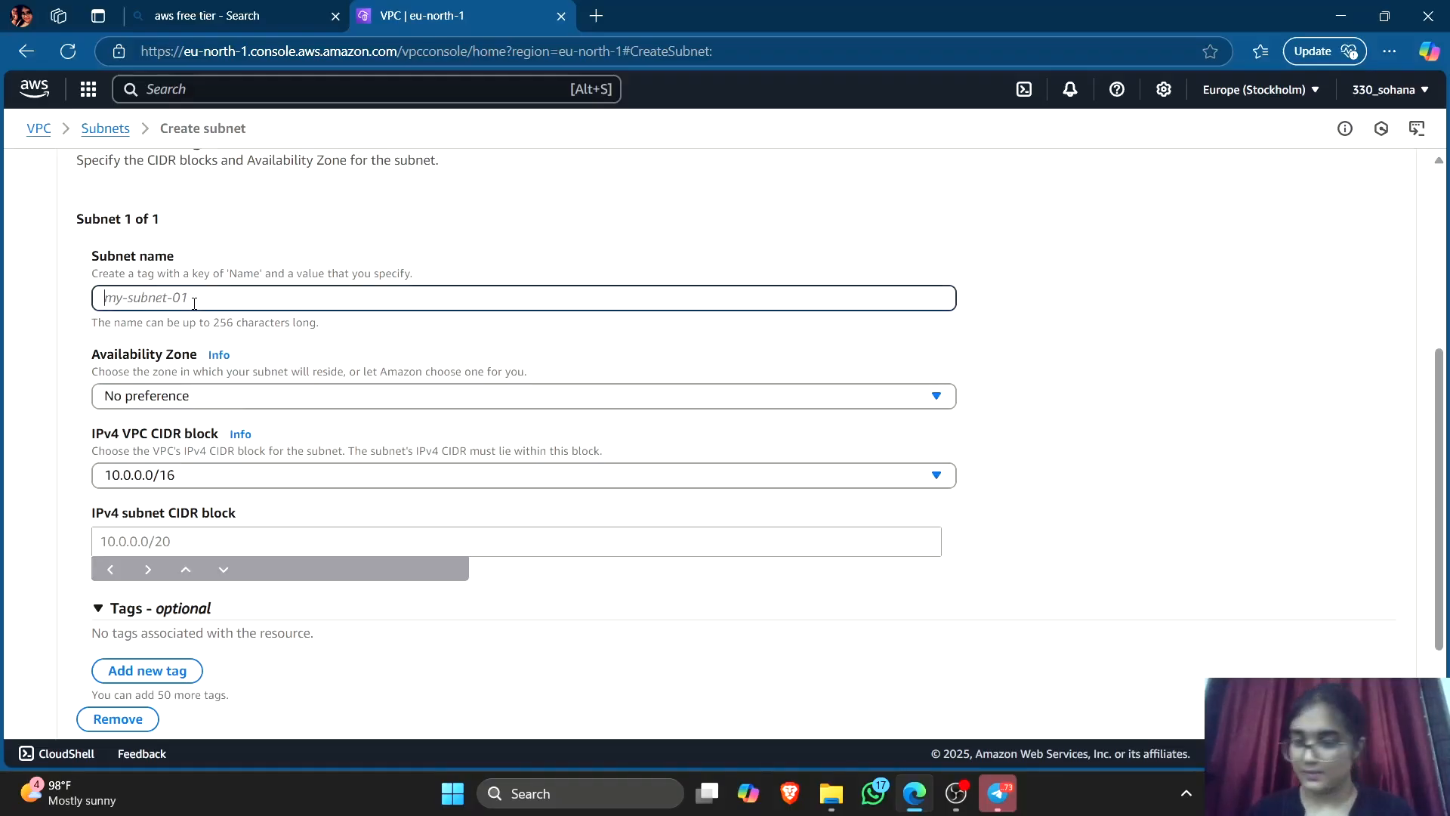
type("330")
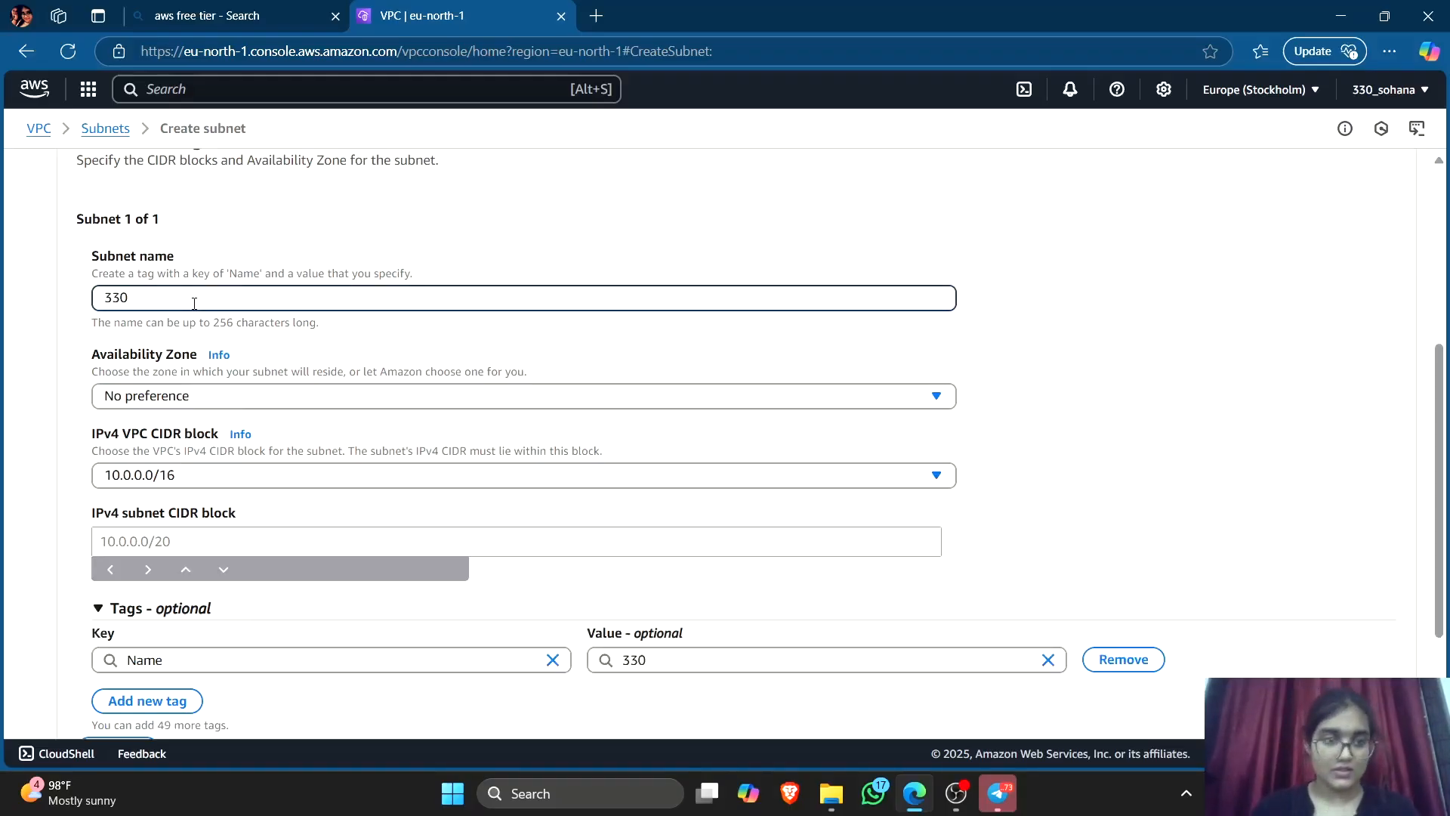
type("-public")
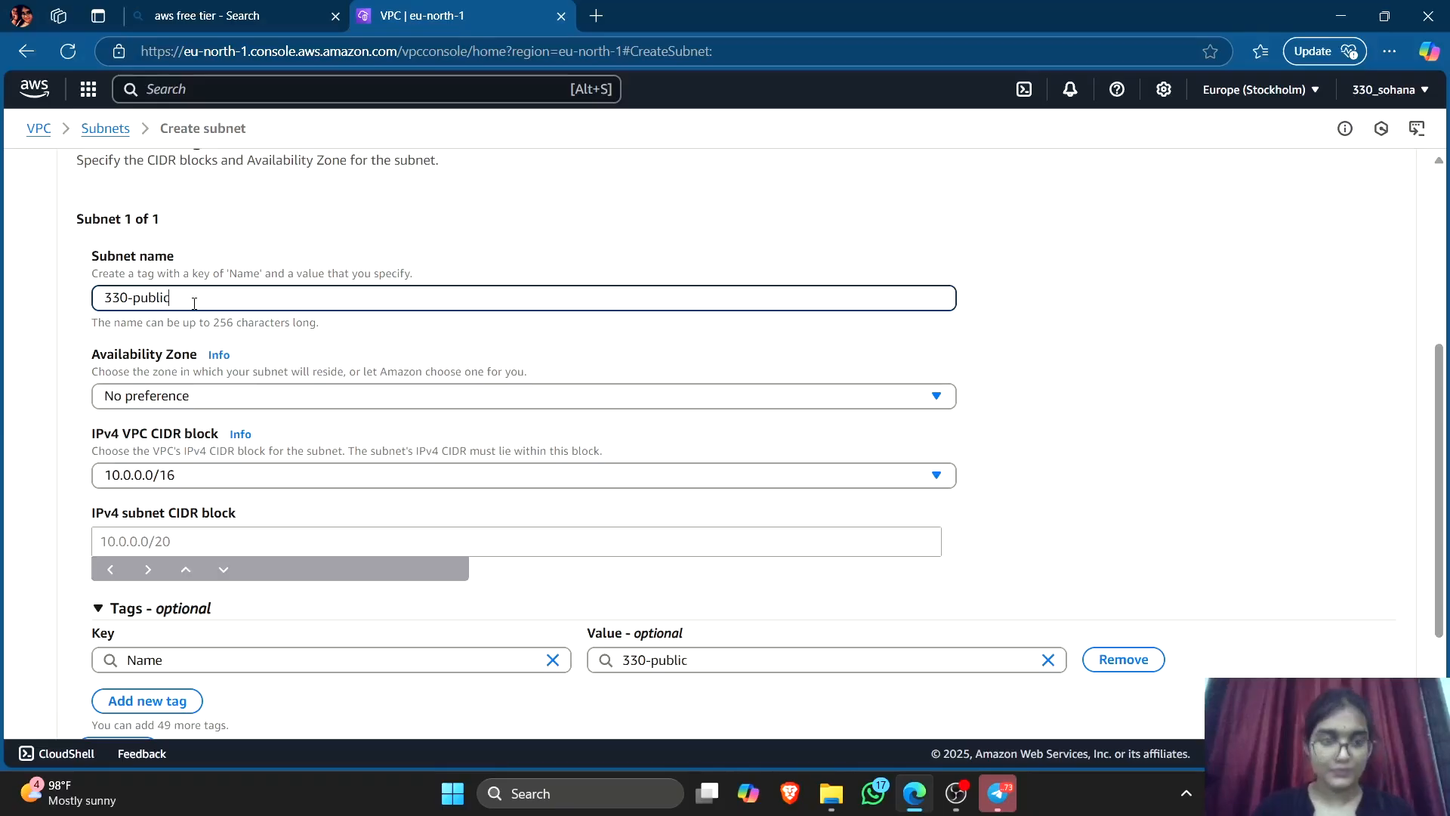
left_click(283, 400)
left_click(300, 482)
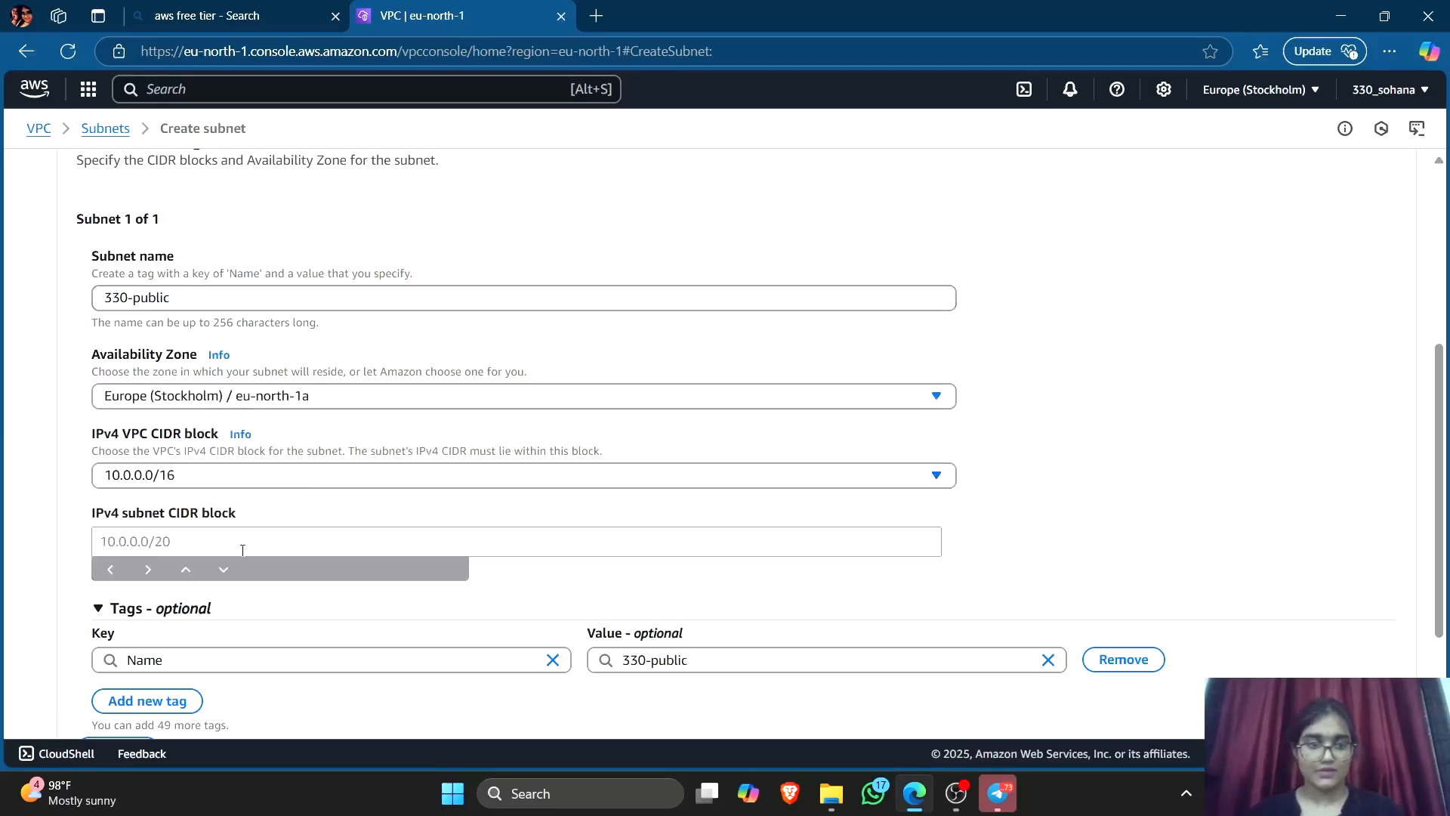
left_click(209, 481)
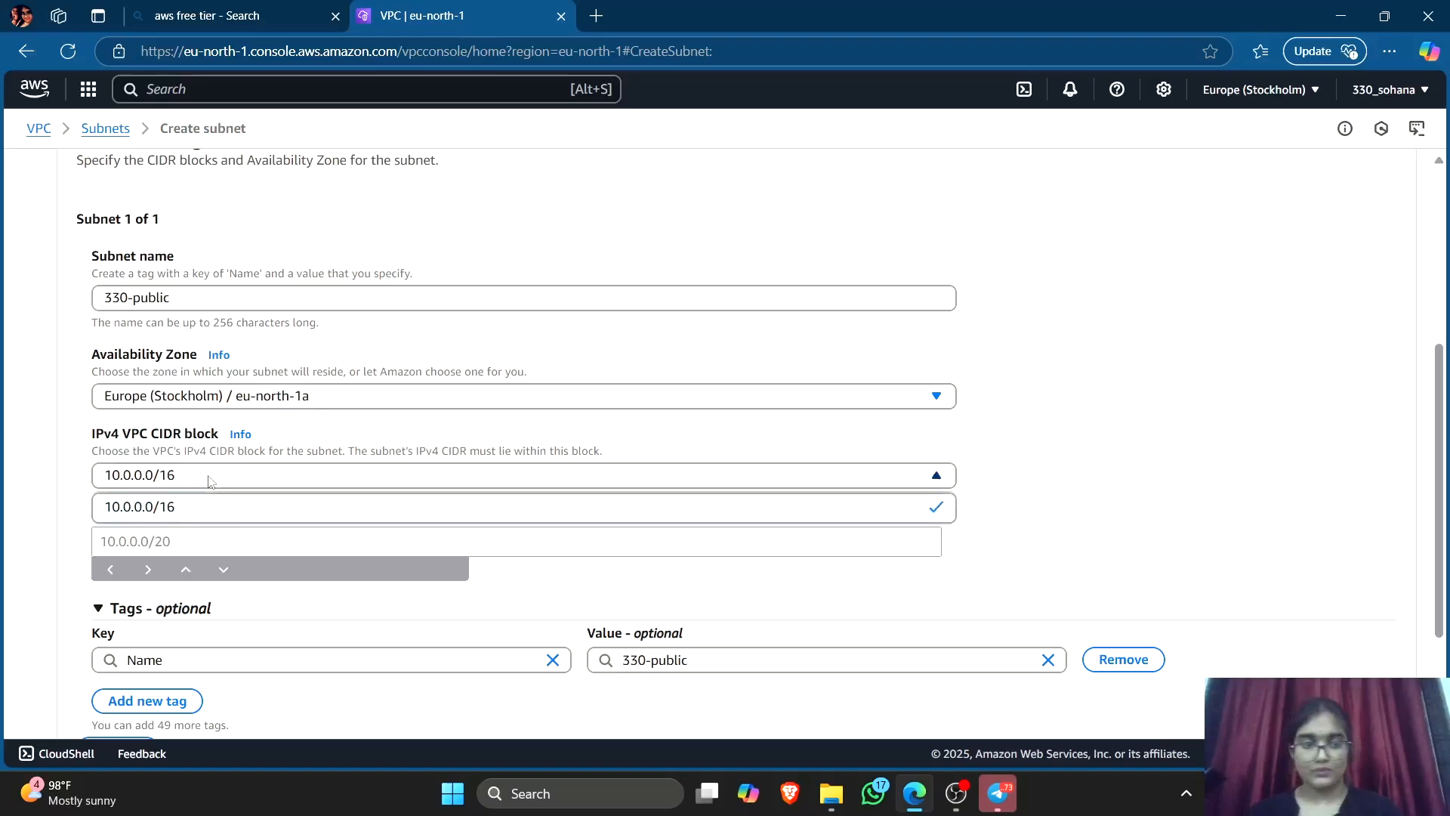
left_click(201, 476)
left_click(187, 479)
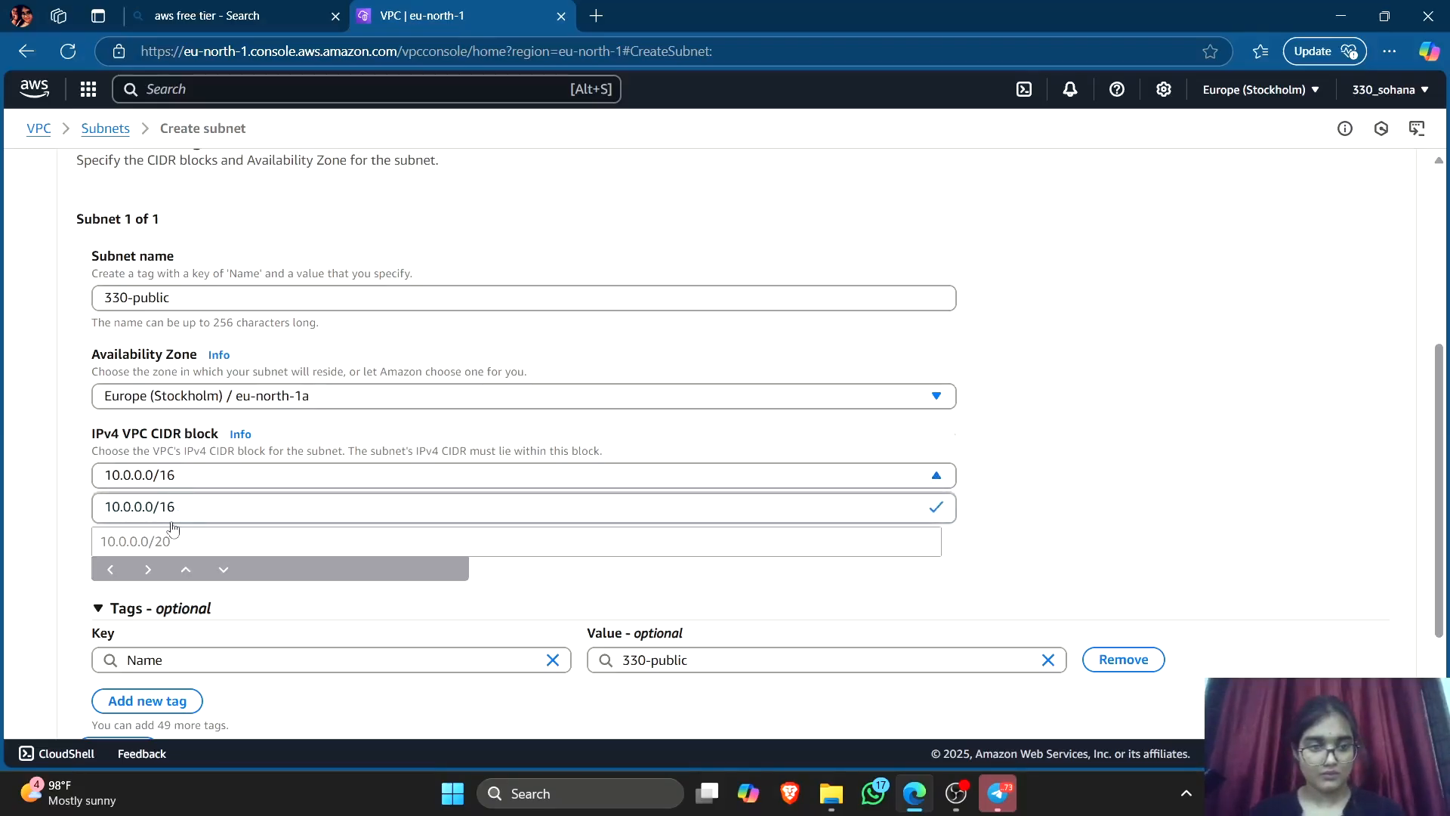
Set the IPv4 subnet CIDR block to 10.0.1.0/24 and create the public subnet.
scroll(174, 521, "down", 2)
left_click(222, 379)
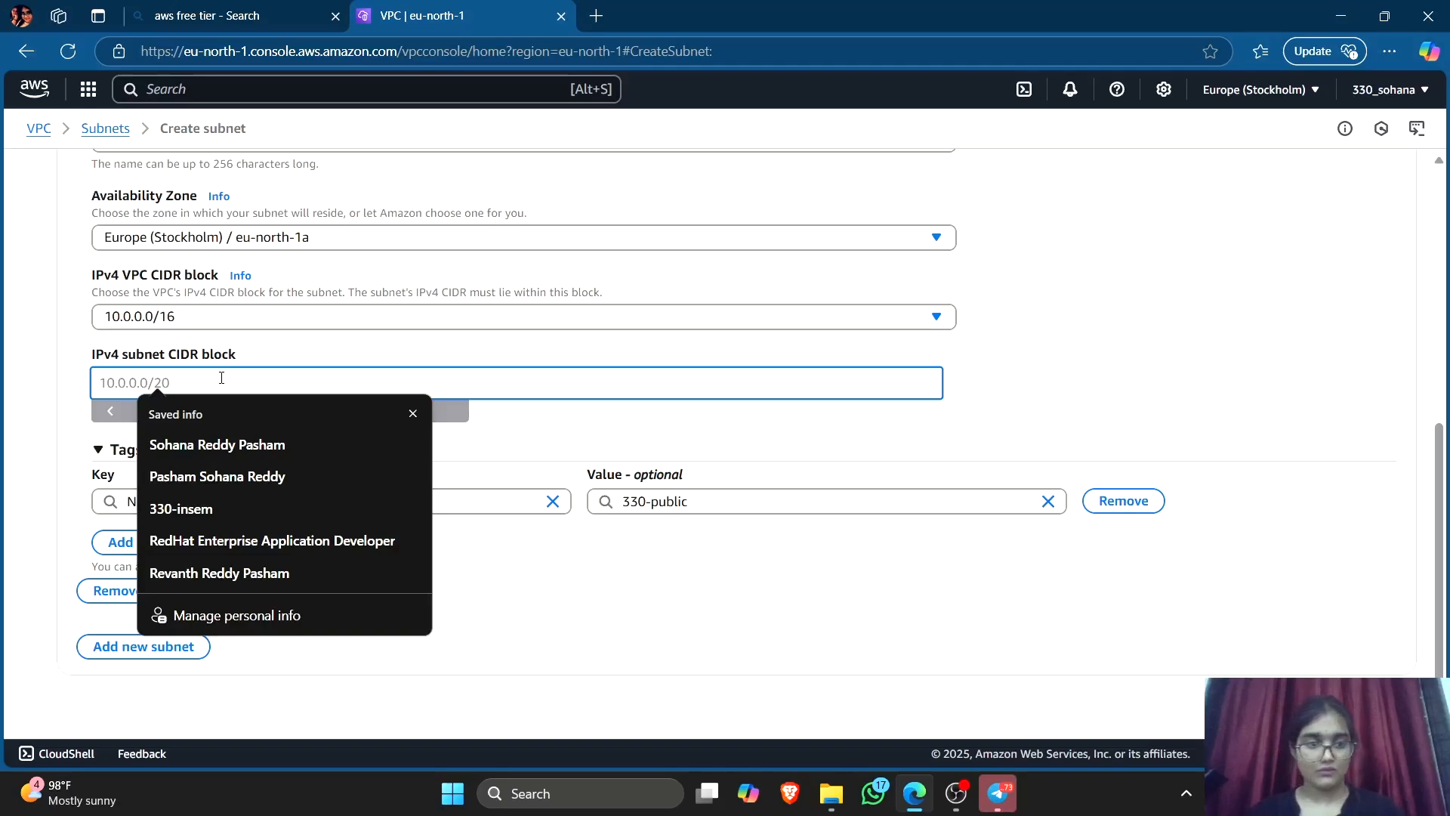
type("10.0.0")
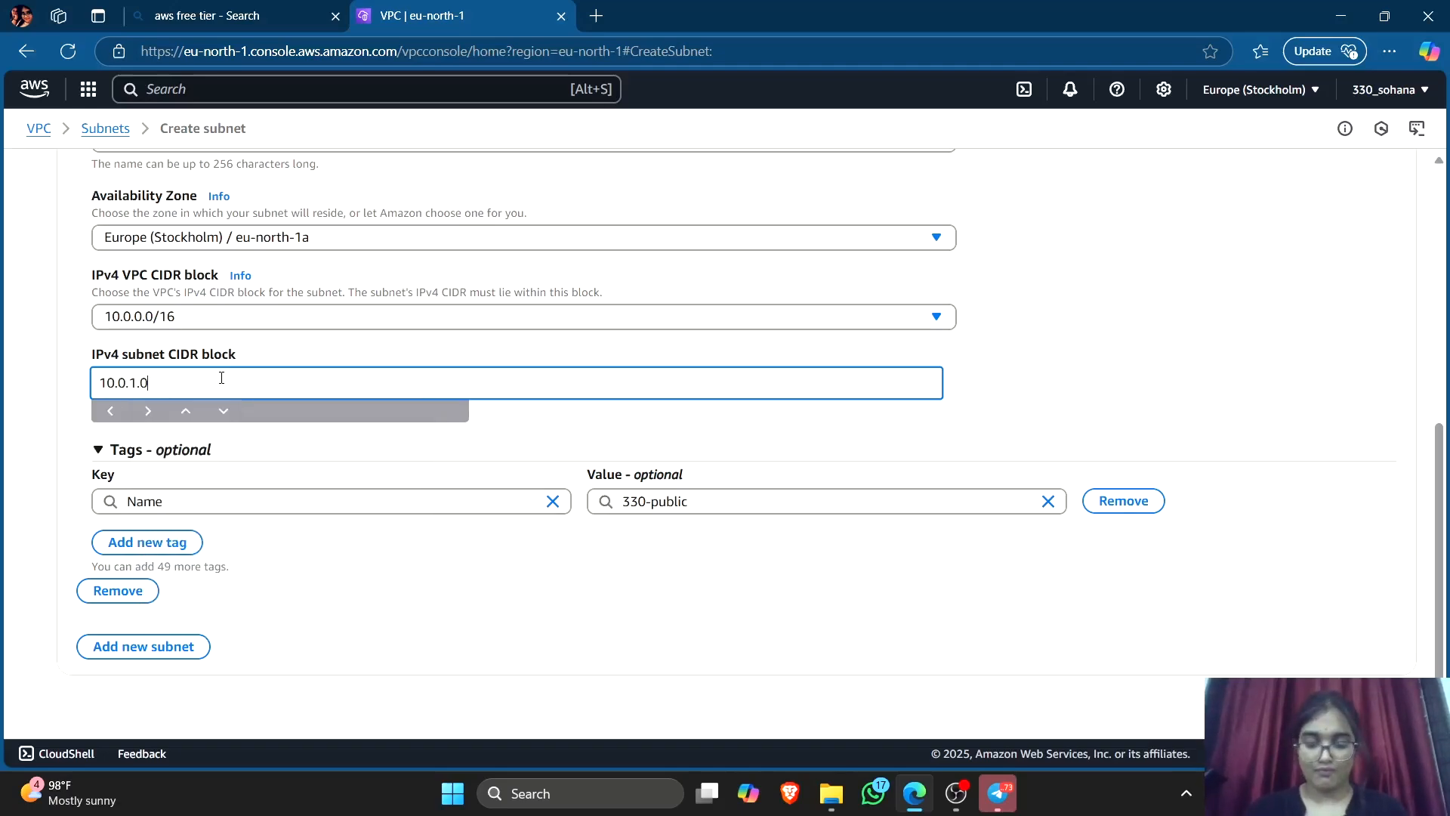
type(".0/24")
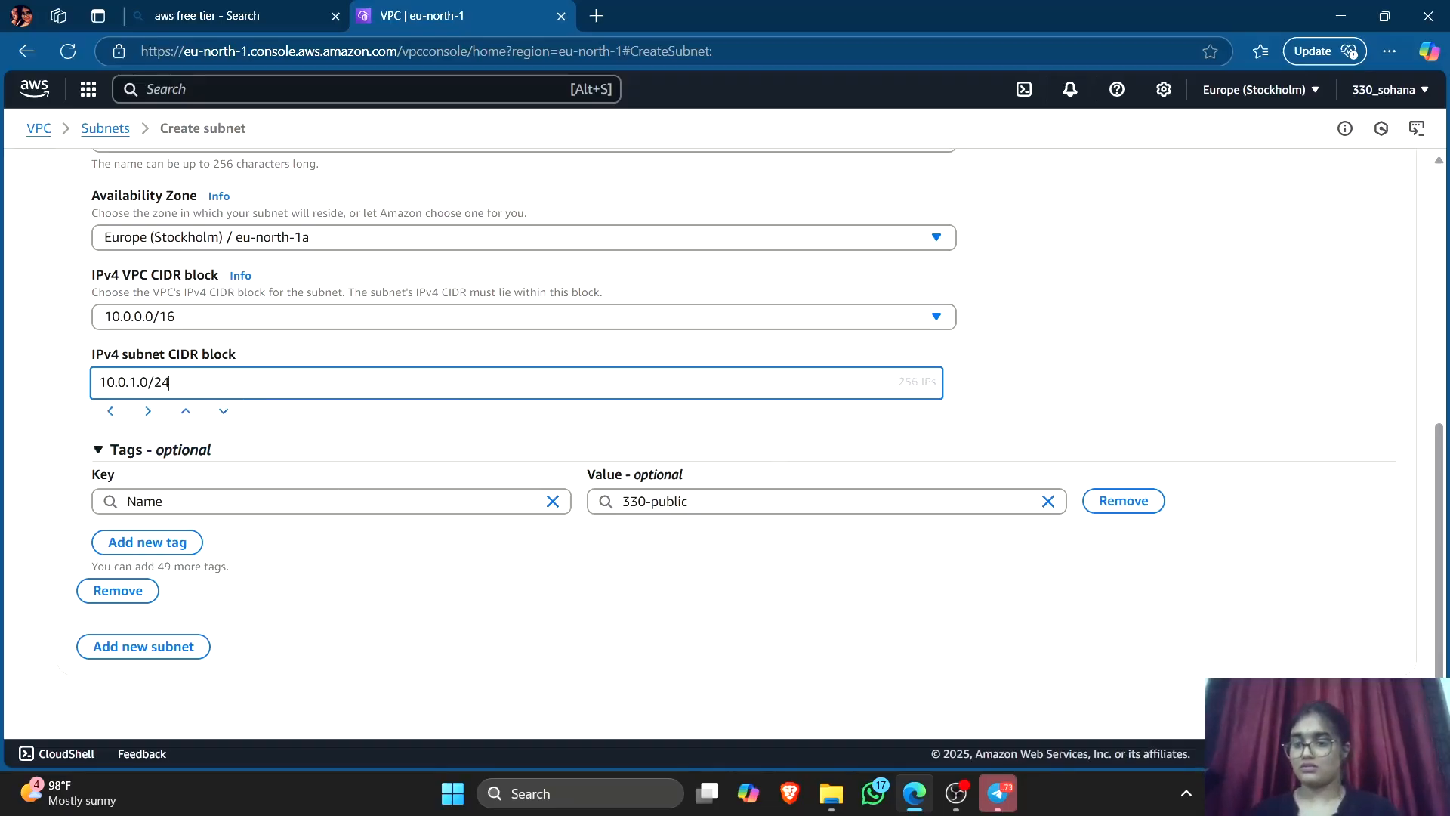
key("Return")
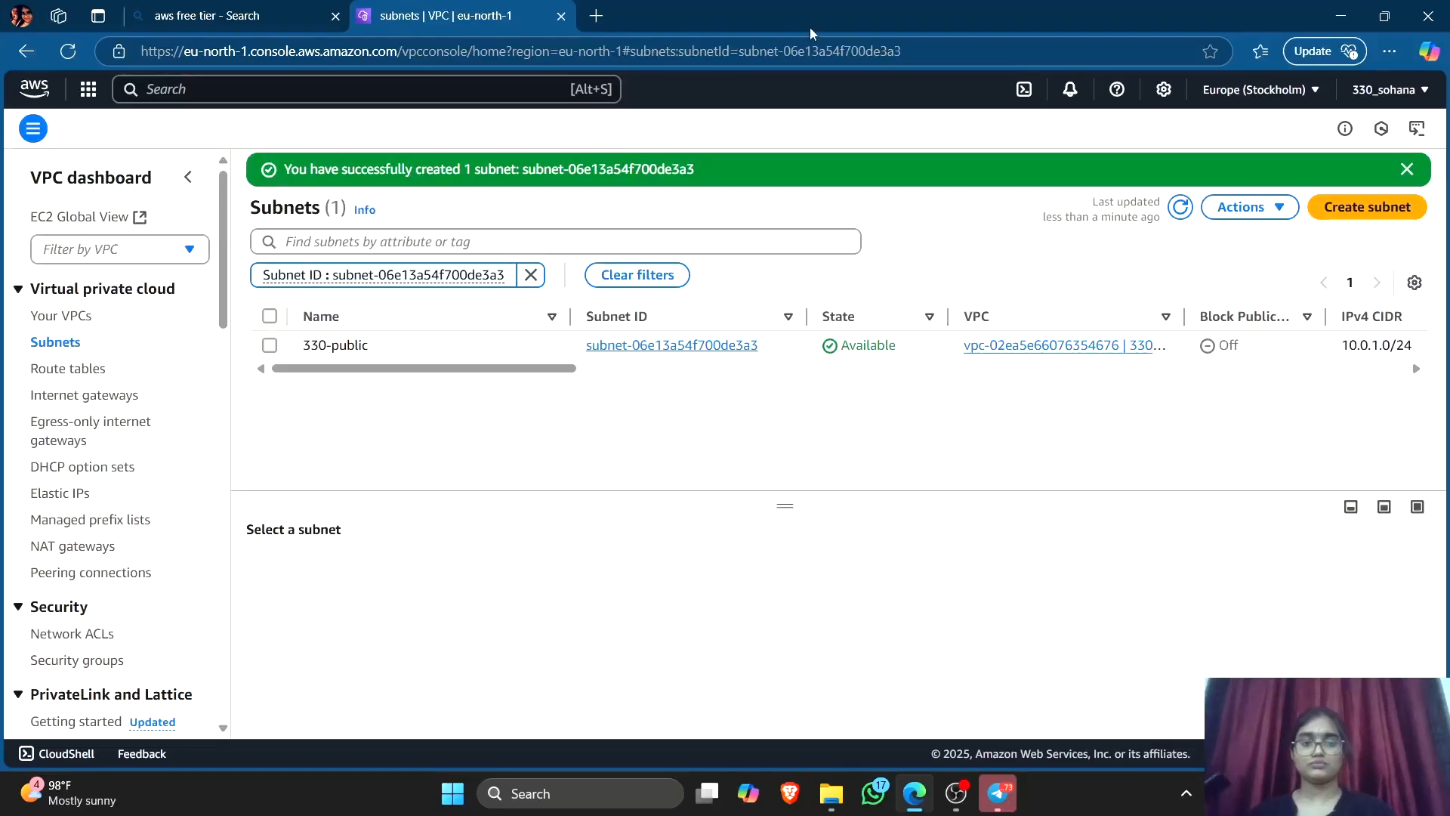
Start another subnet in the 330-SDC VPC and name it 330-private.
left_click(1384, 214)
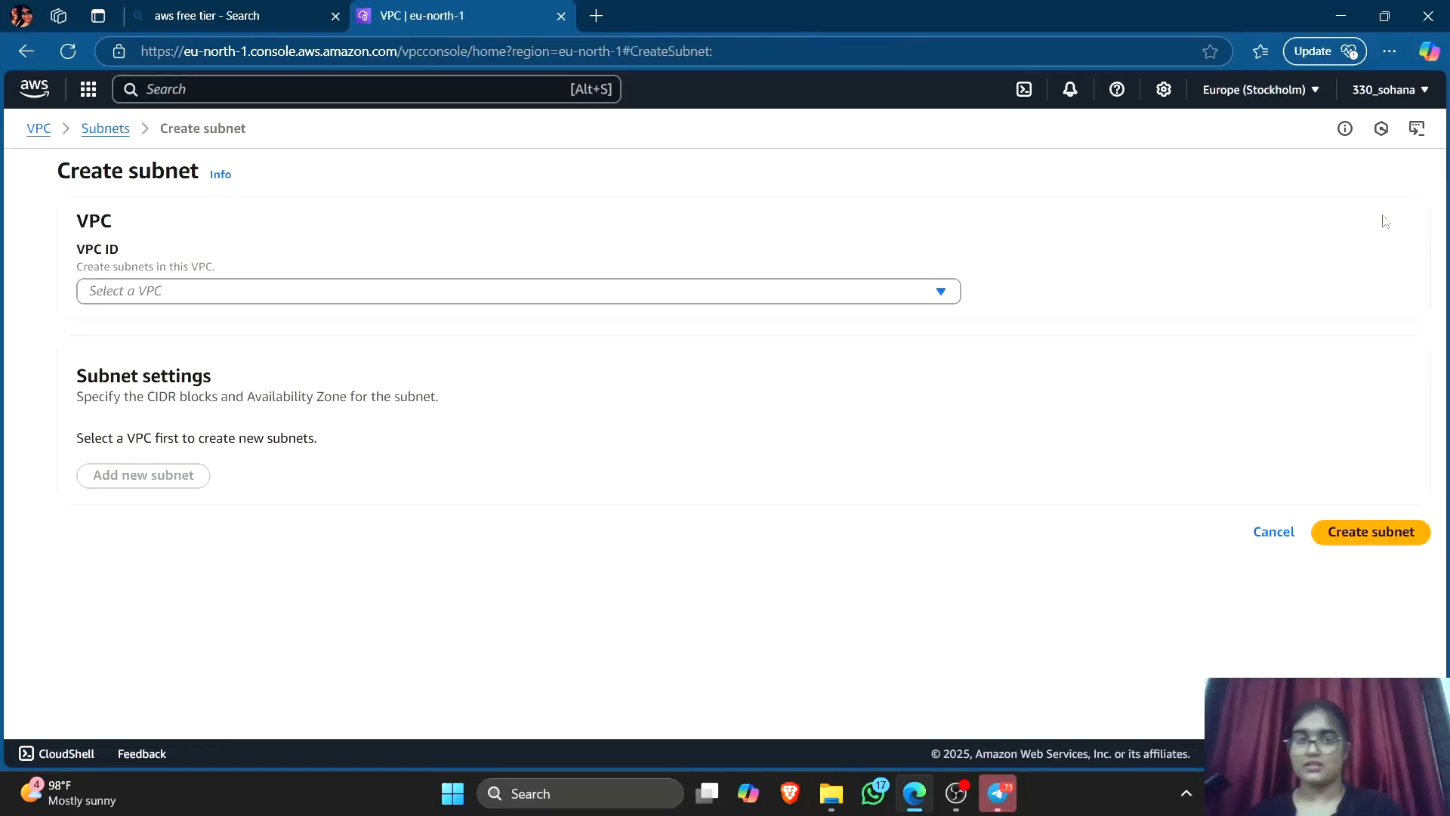
left_click(552, 298)
left_click(388, 395)
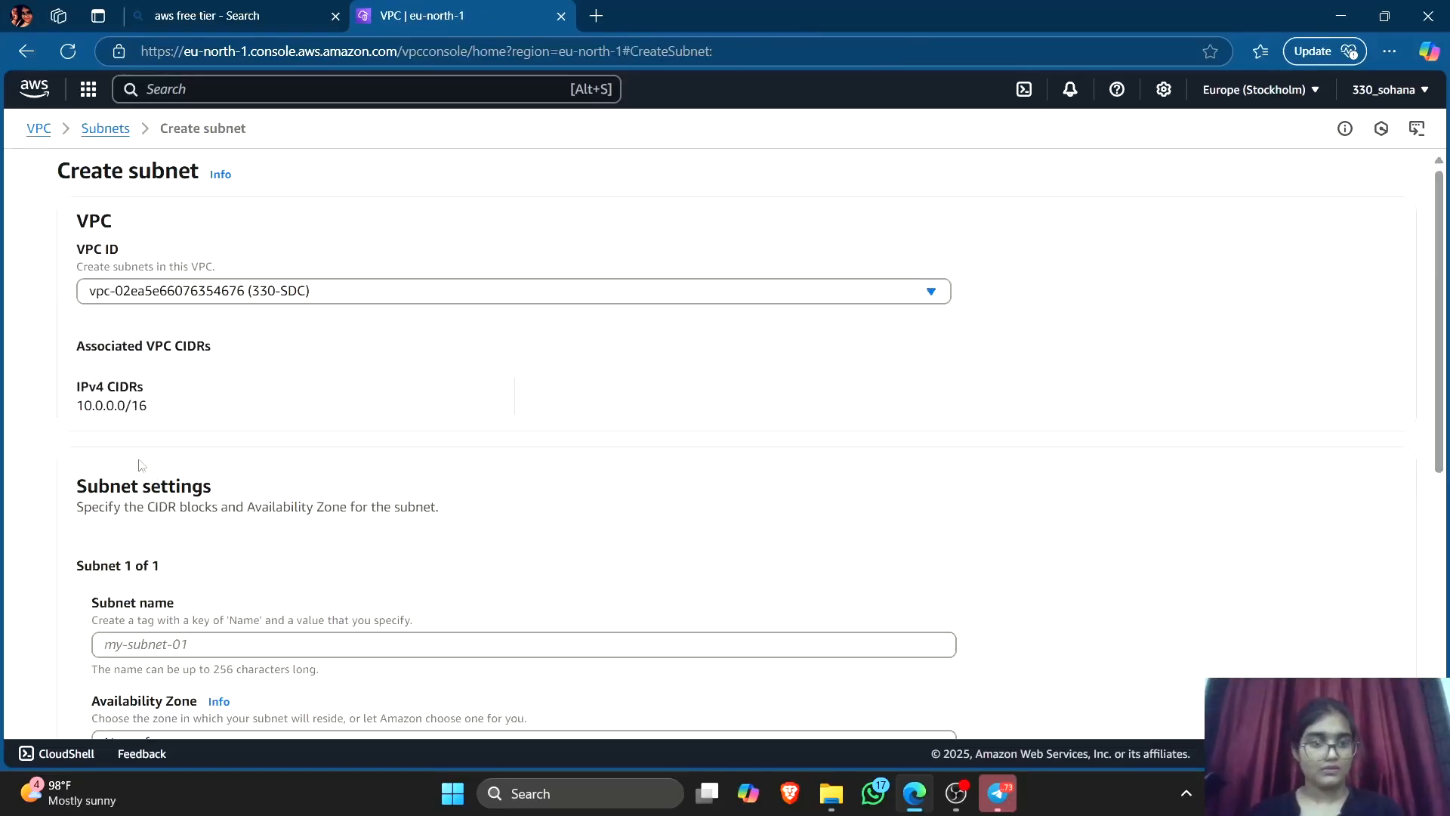
scroll(144, 461, "down", 4)
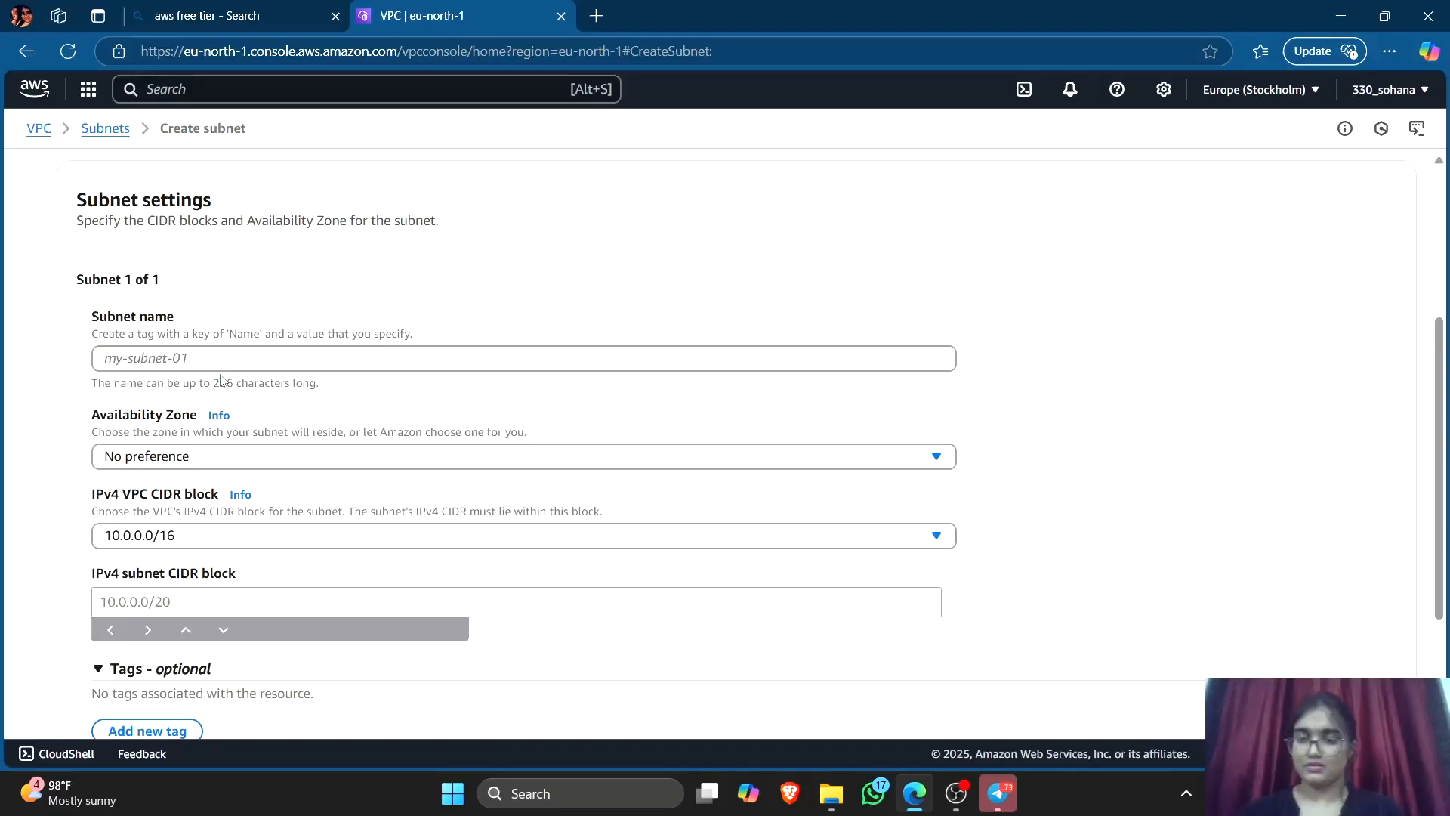
left_click(182, 362)
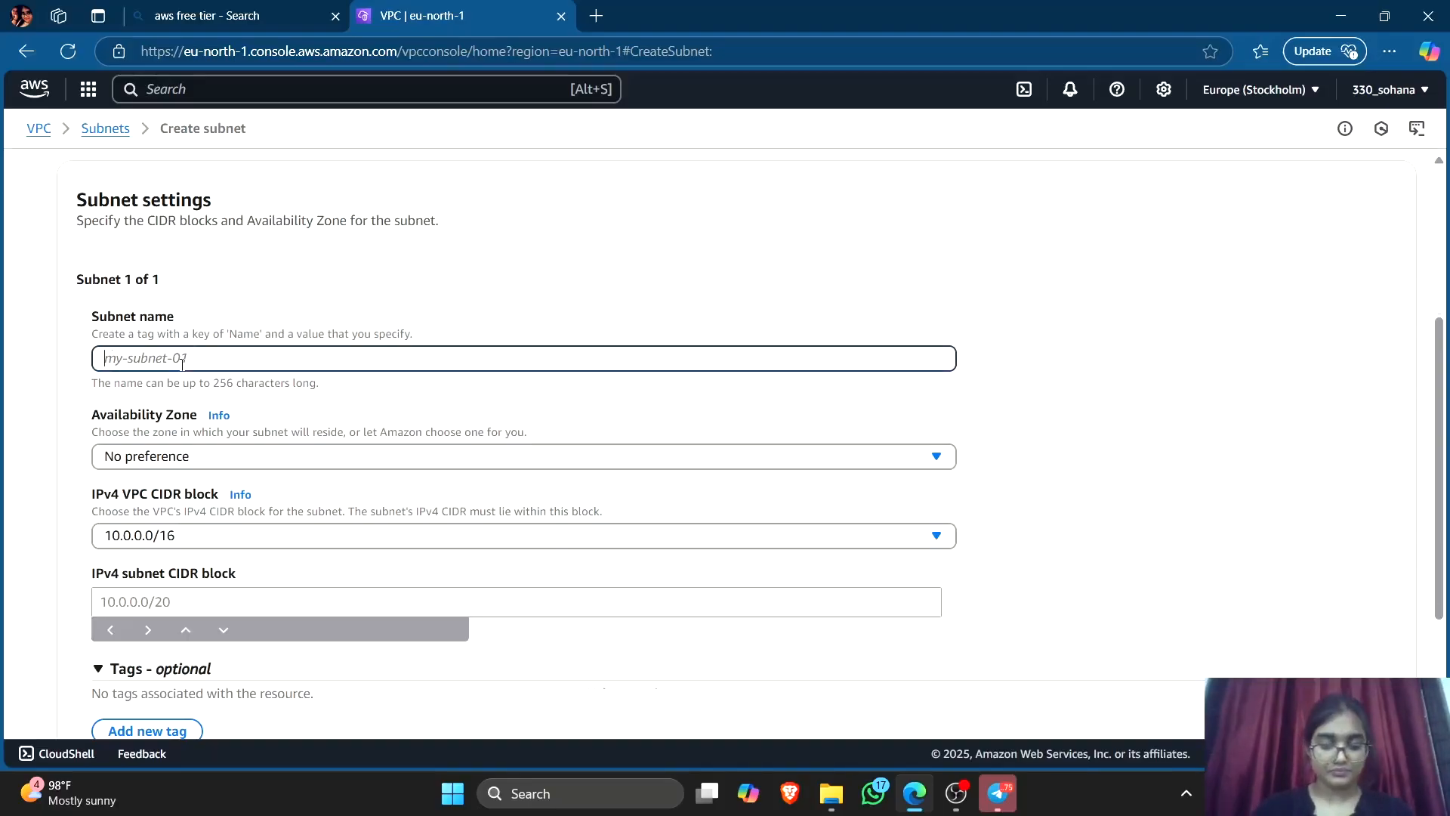
type("330-pr")
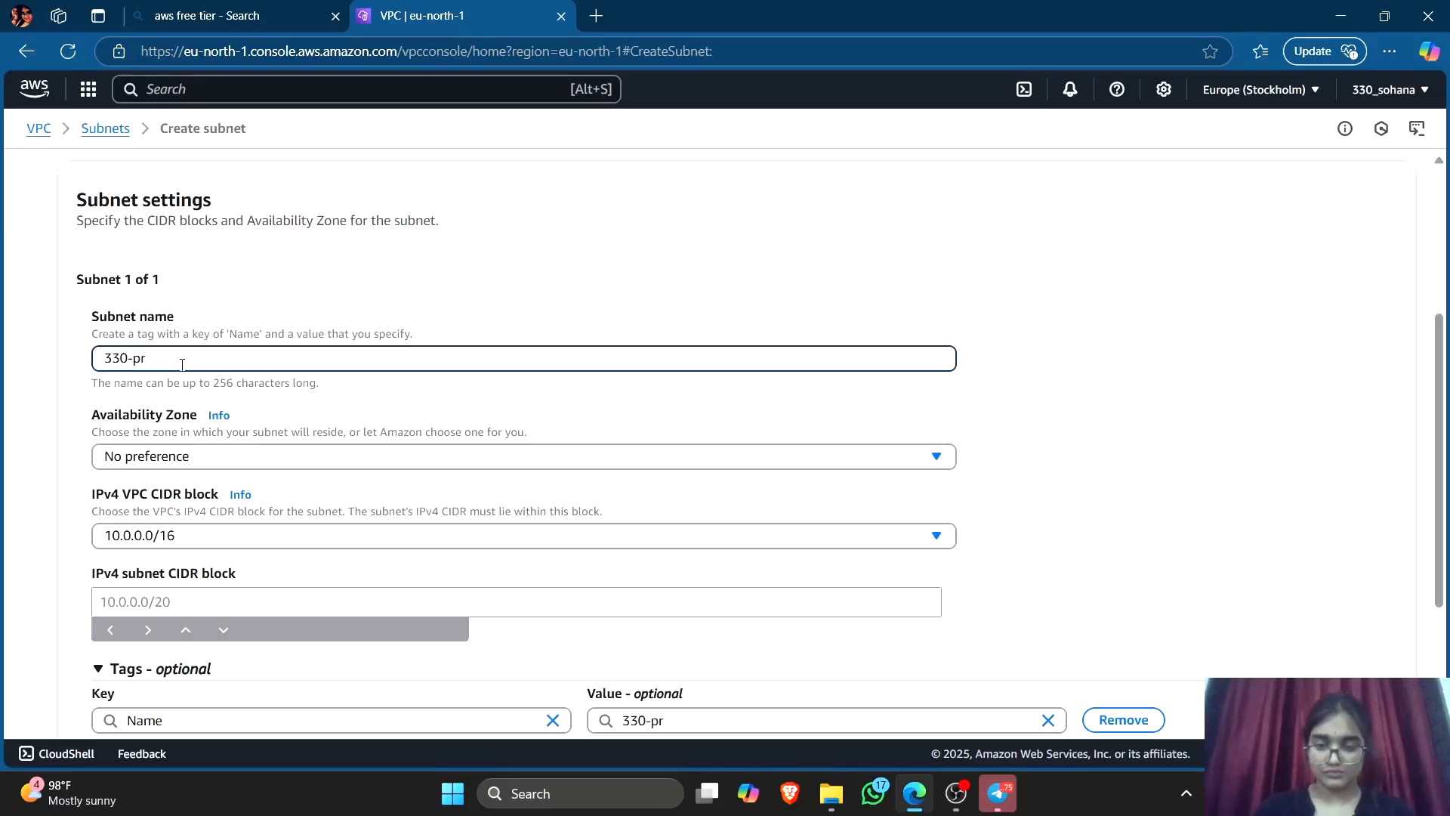
type("ivate")
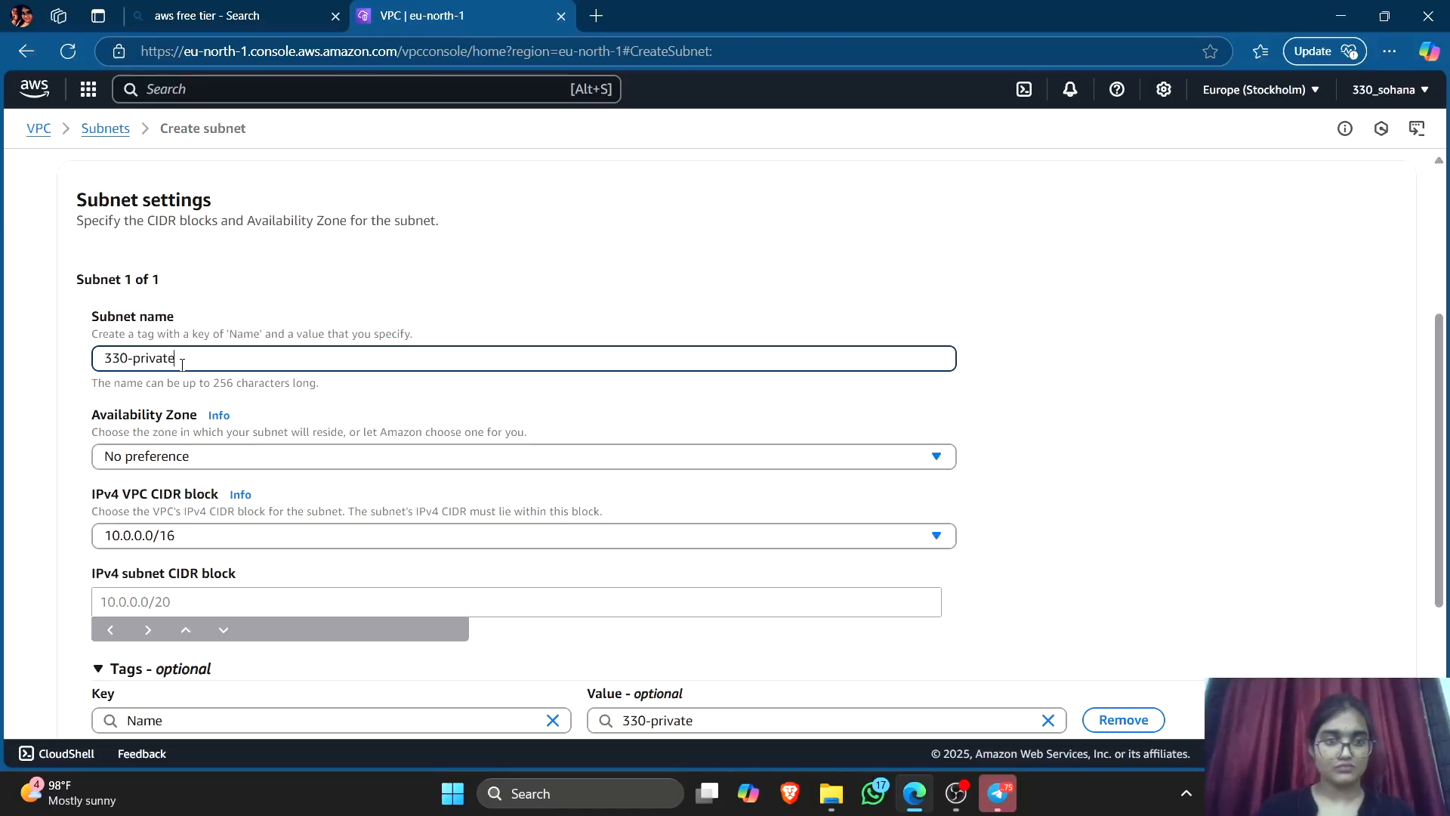
Create the 330-private subnet in Europe (Stockholm) / eu-north-1b with IPv4 subnet CIDR block 10.0.2.0/24, and clear the subnet list's ID filter.
left_click(173, 457)
left_click(240, 588)
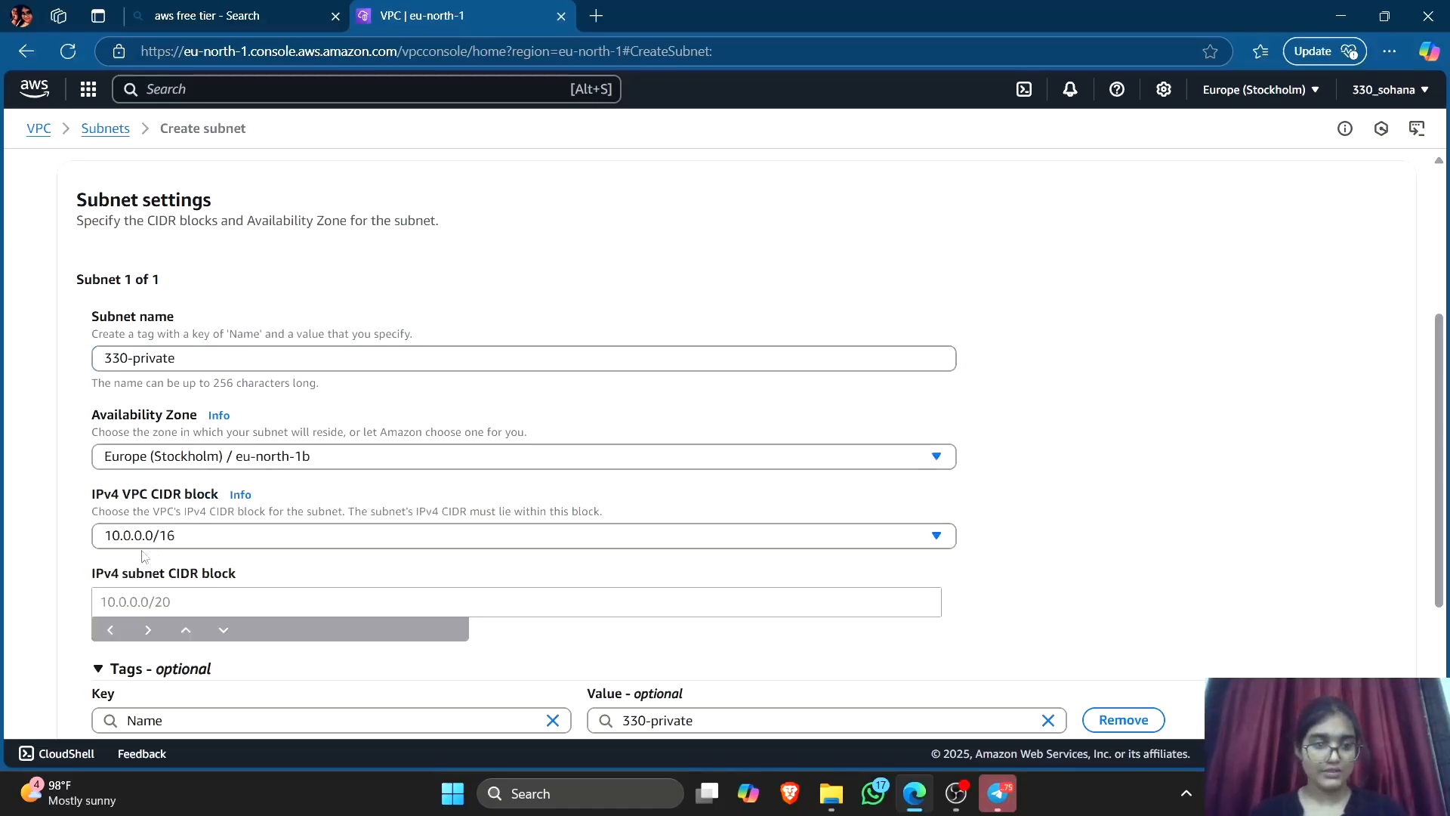
left_click(183, 593)
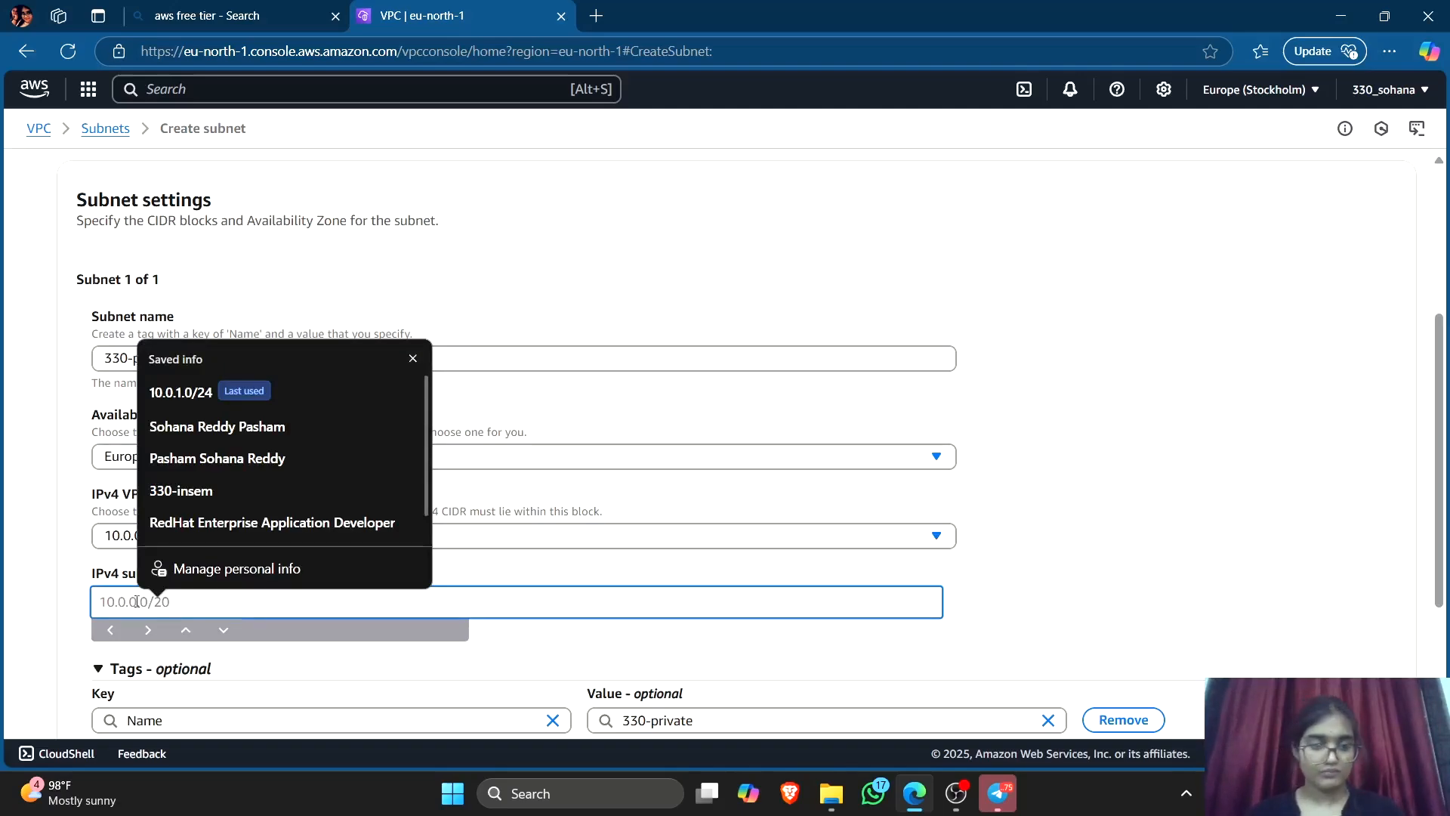
type("10")
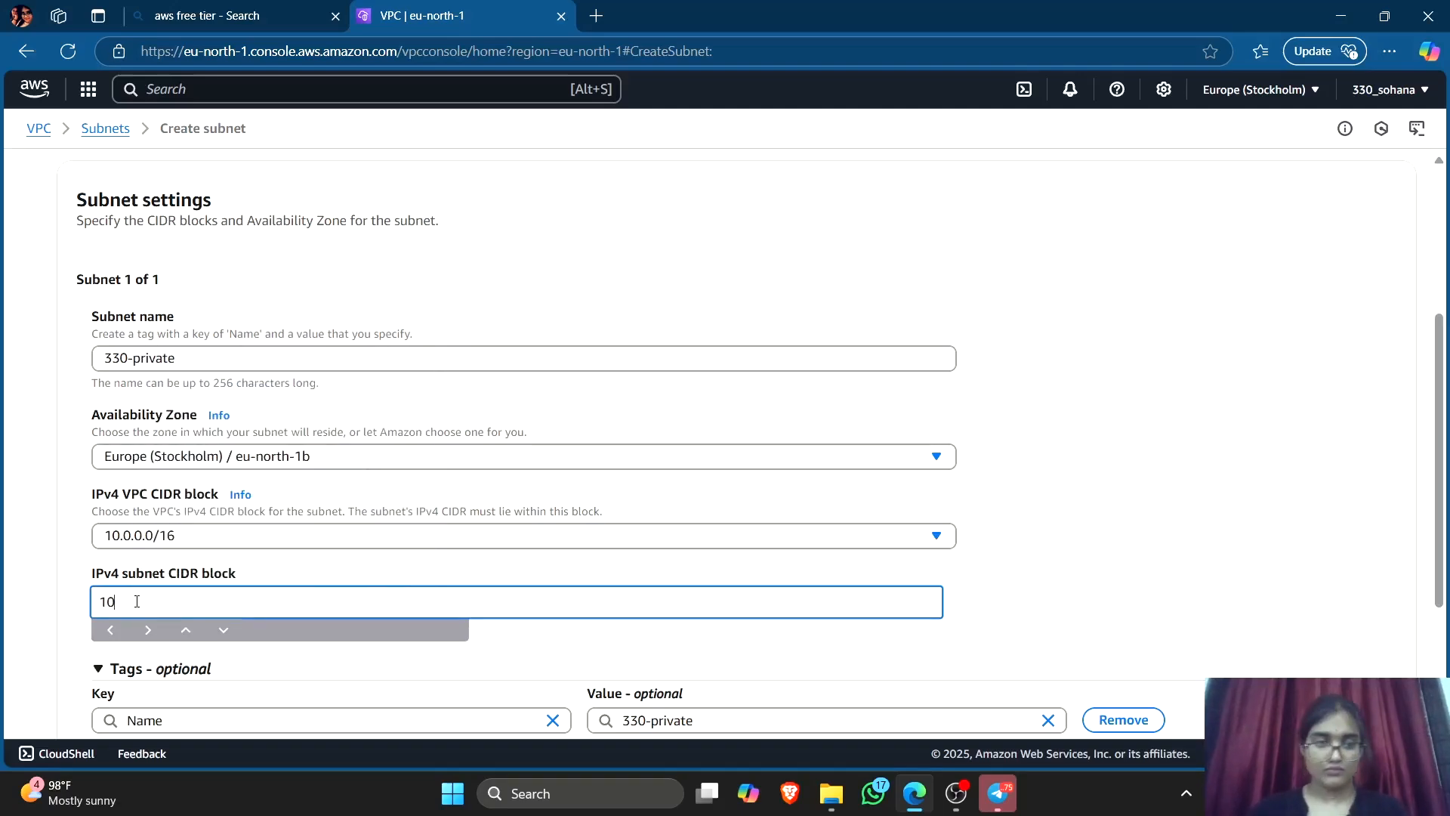
type(".0.2.0")
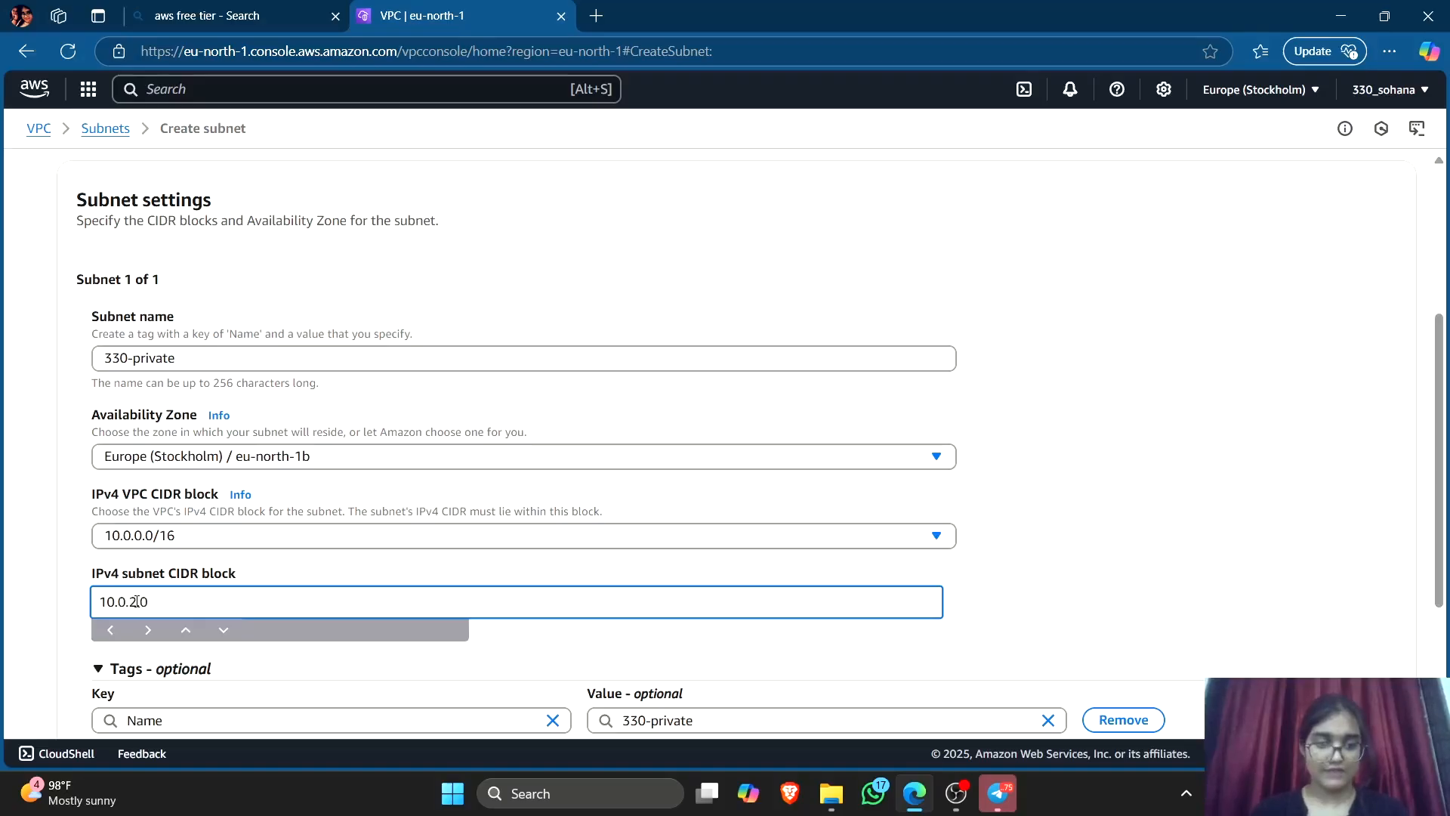
type("/24")
scroll(223, 555, "down", 3)
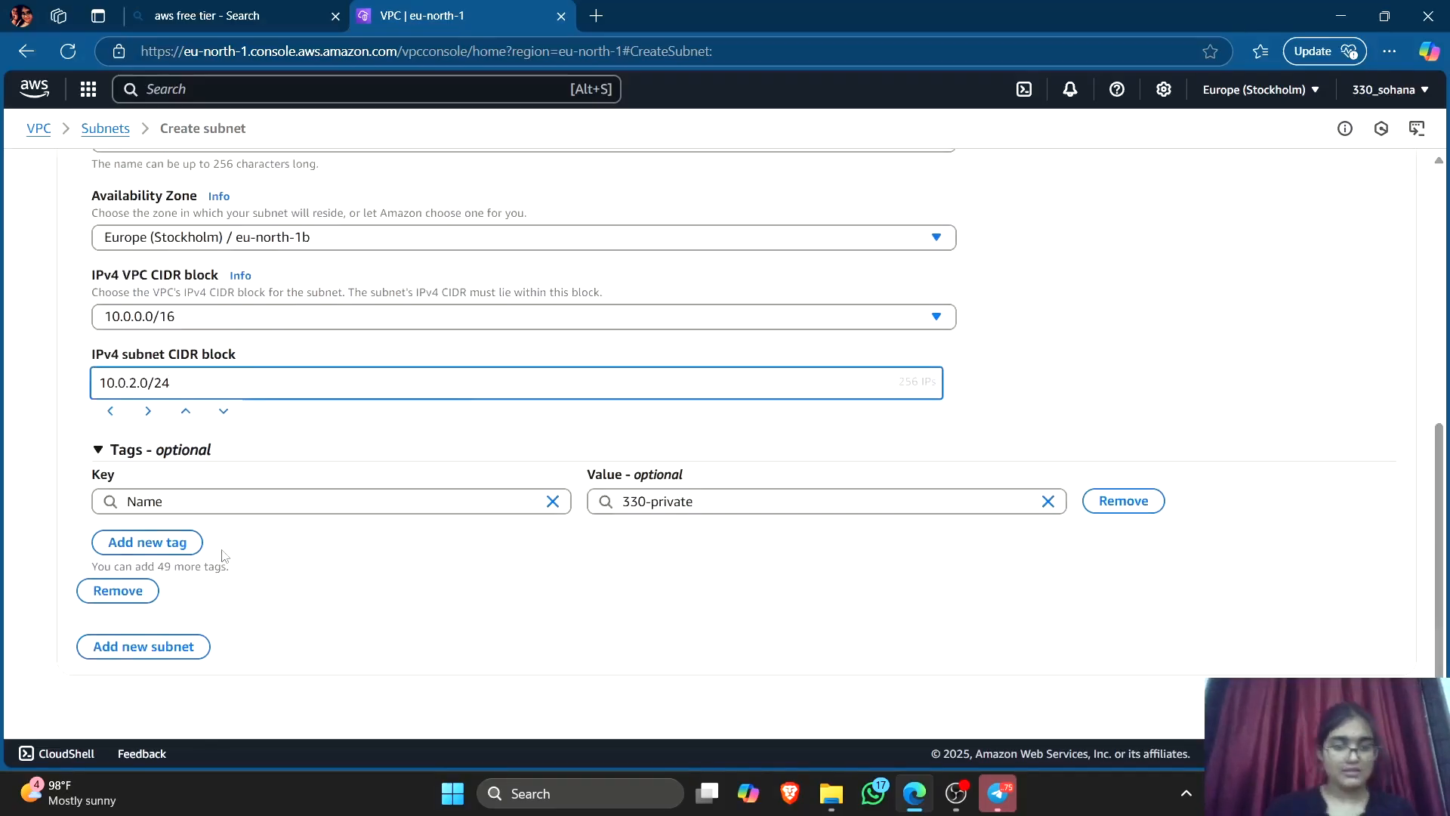
left_click(1363, 703)
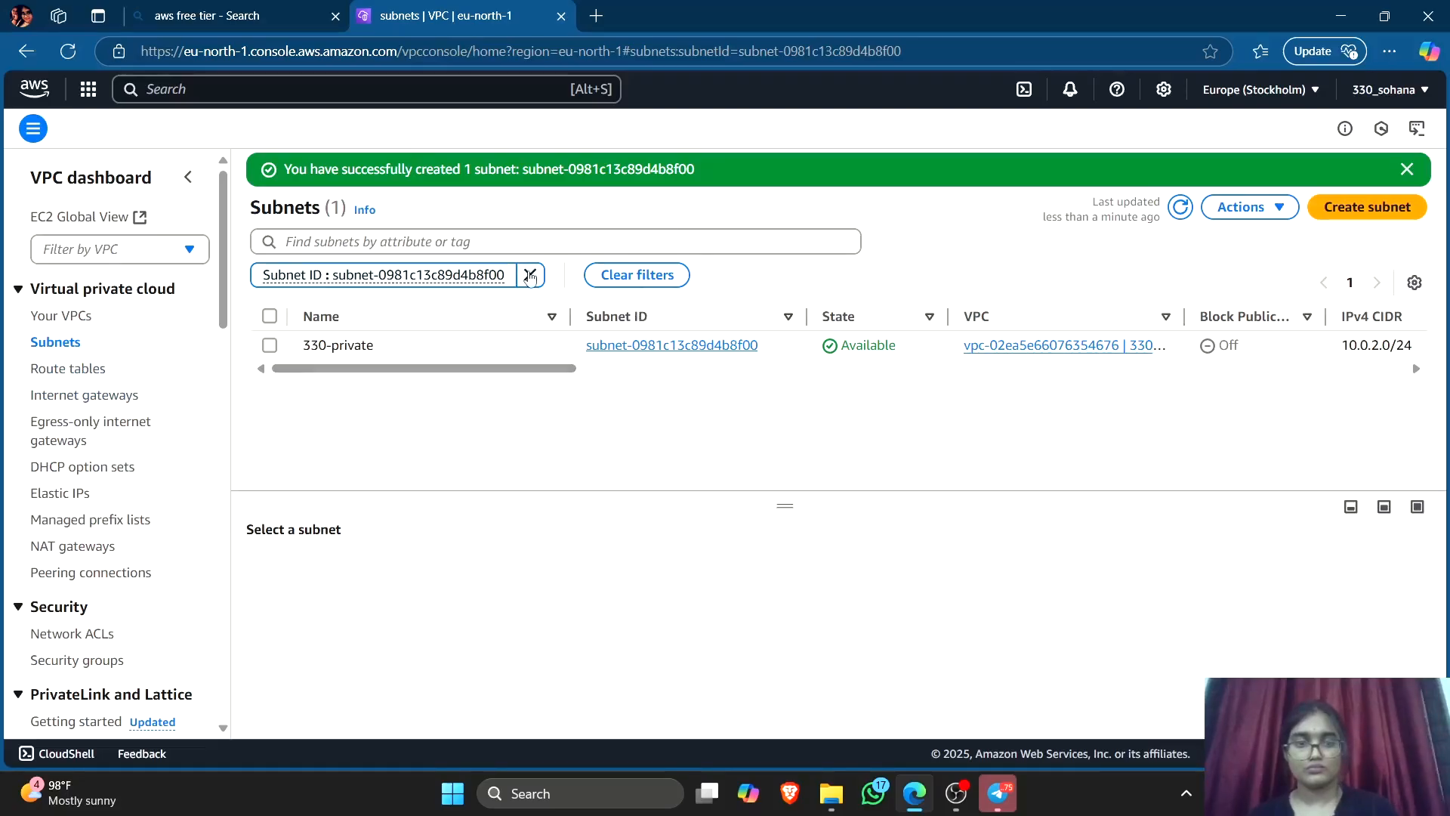
left_click(530, 275)
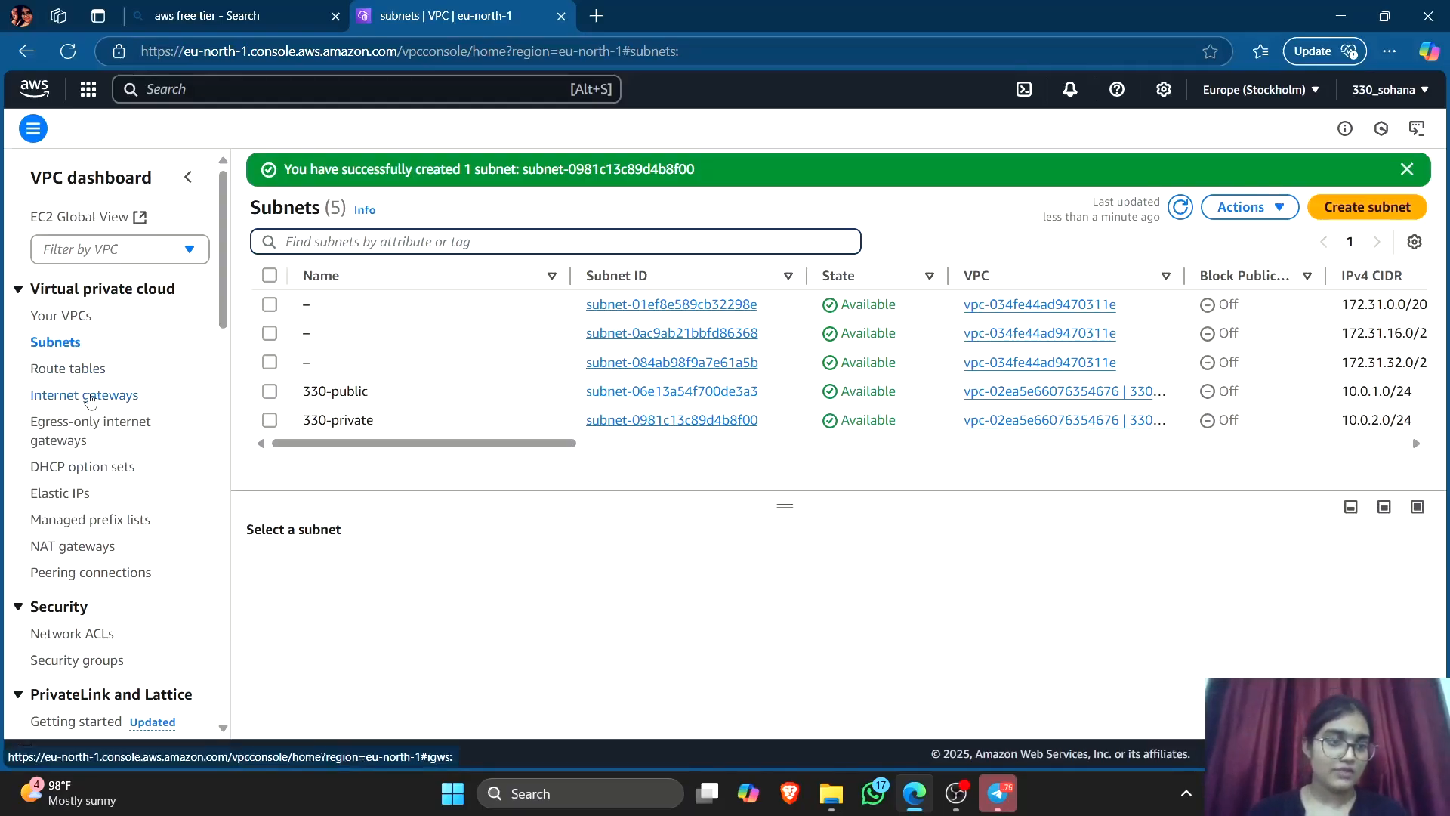
Create an internet gateway with the name tag 330-ig.
left_click(90, 396)
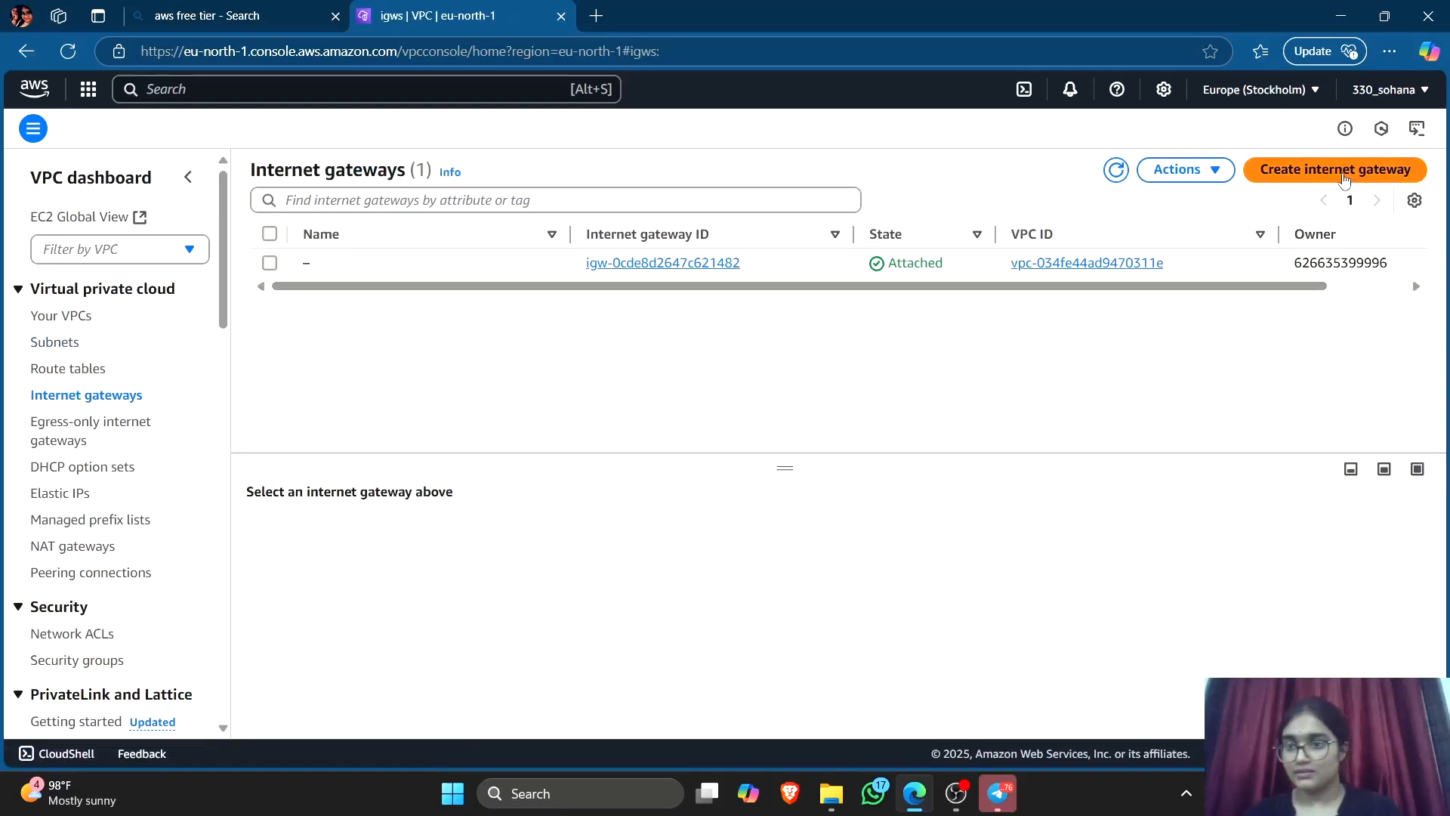
left_click(1344, 174)
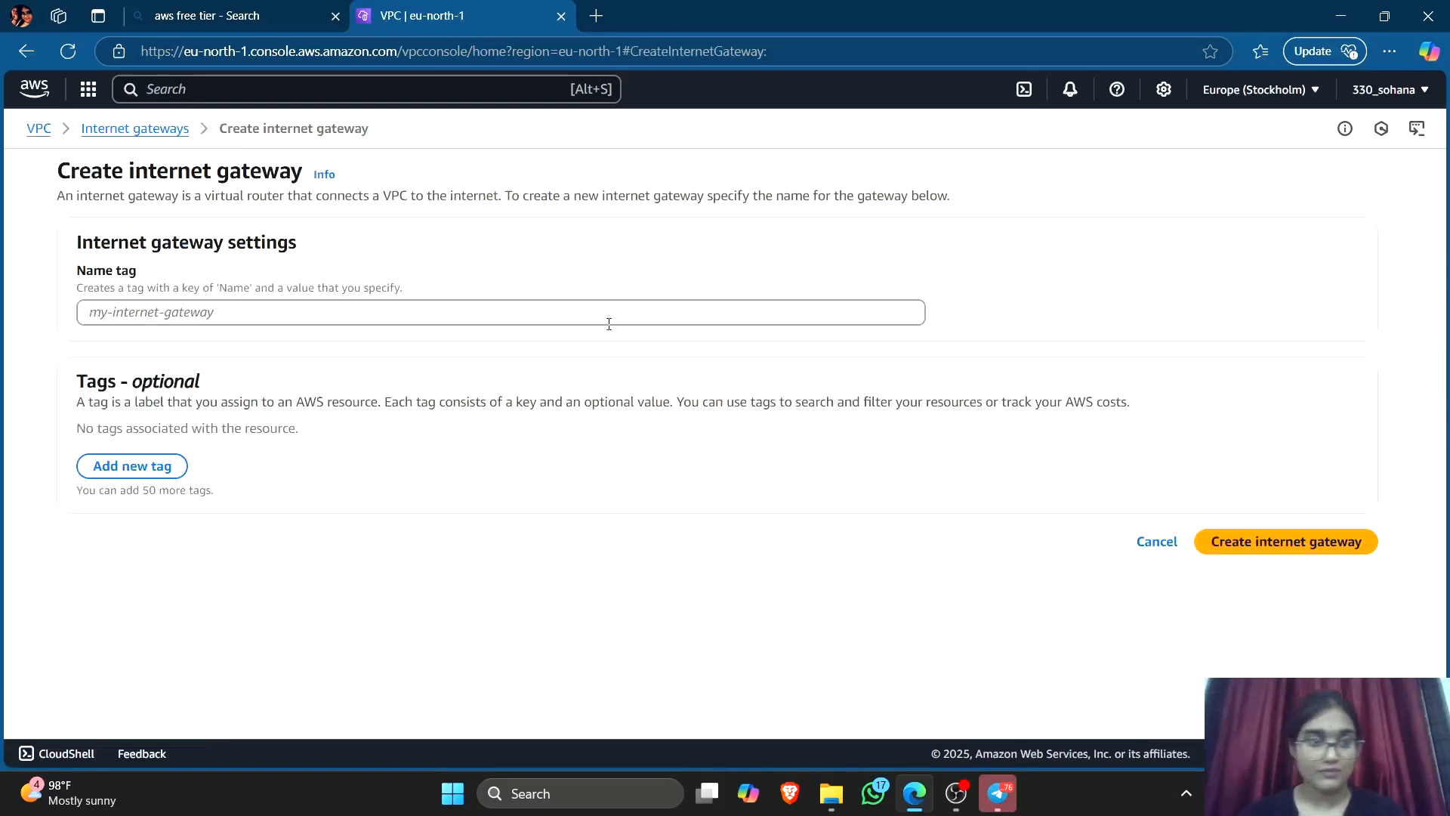
left_click(383, 314)
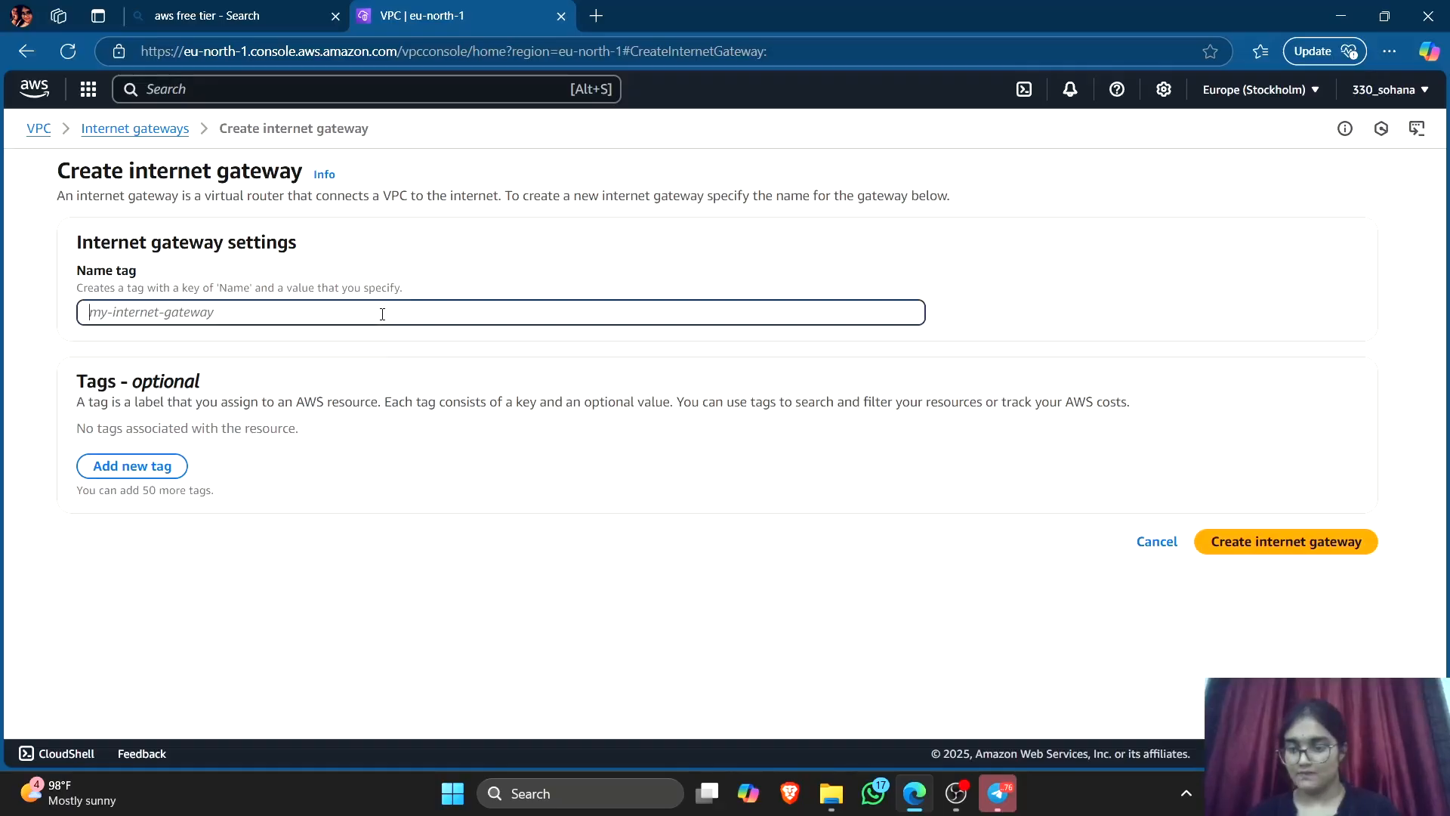
type("330")
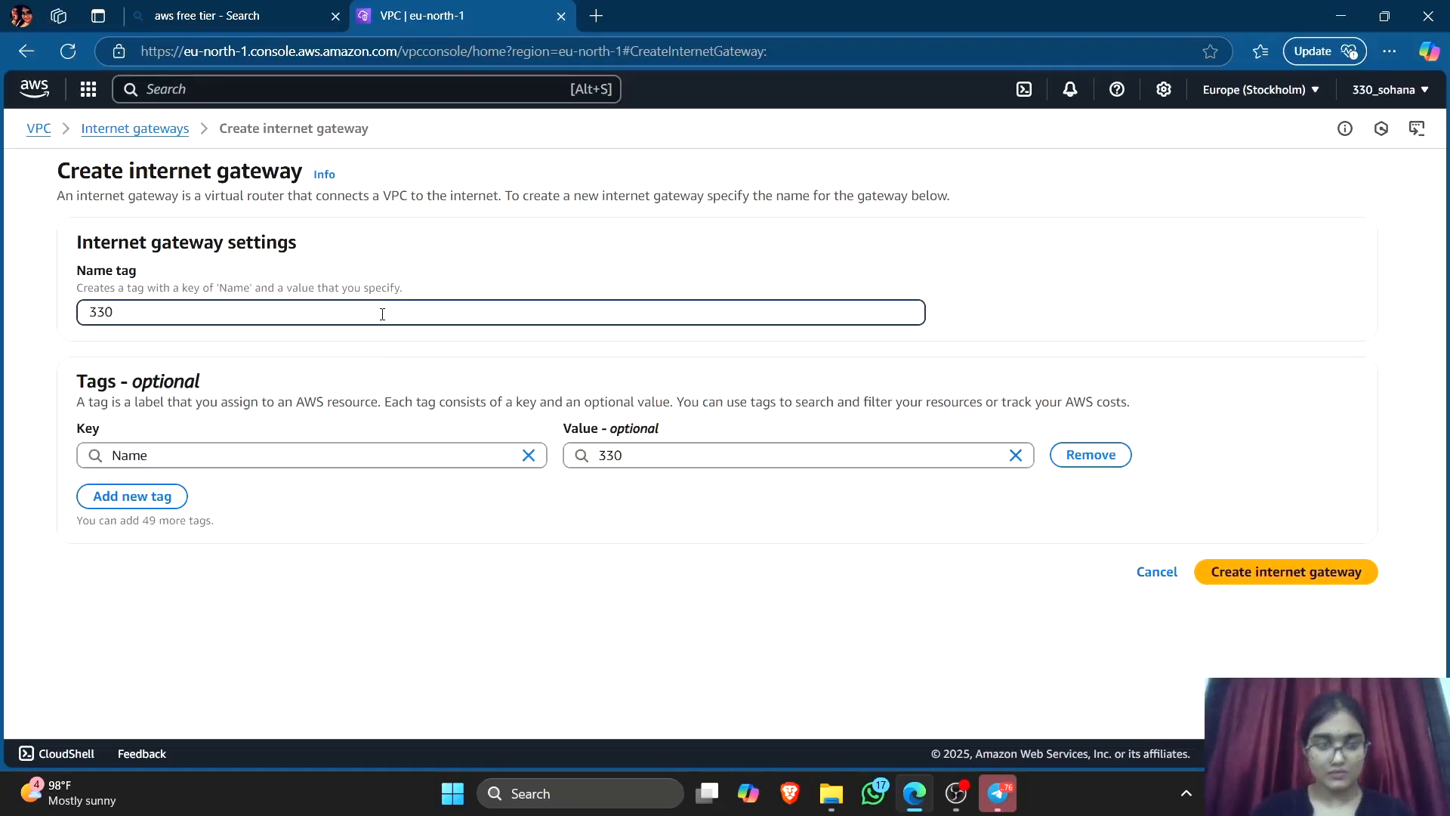
type("-ig")
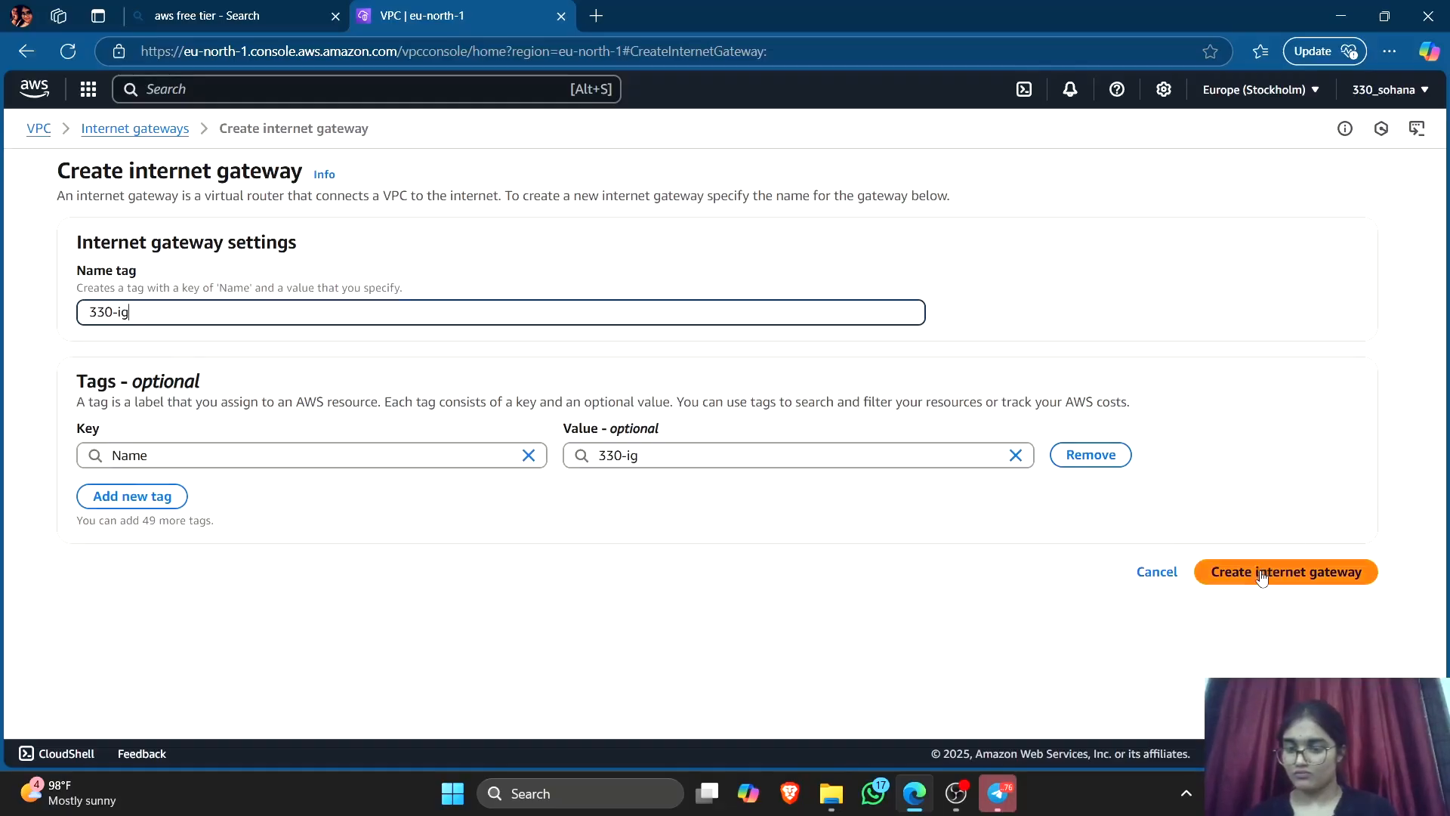
left_click(1306, 576)
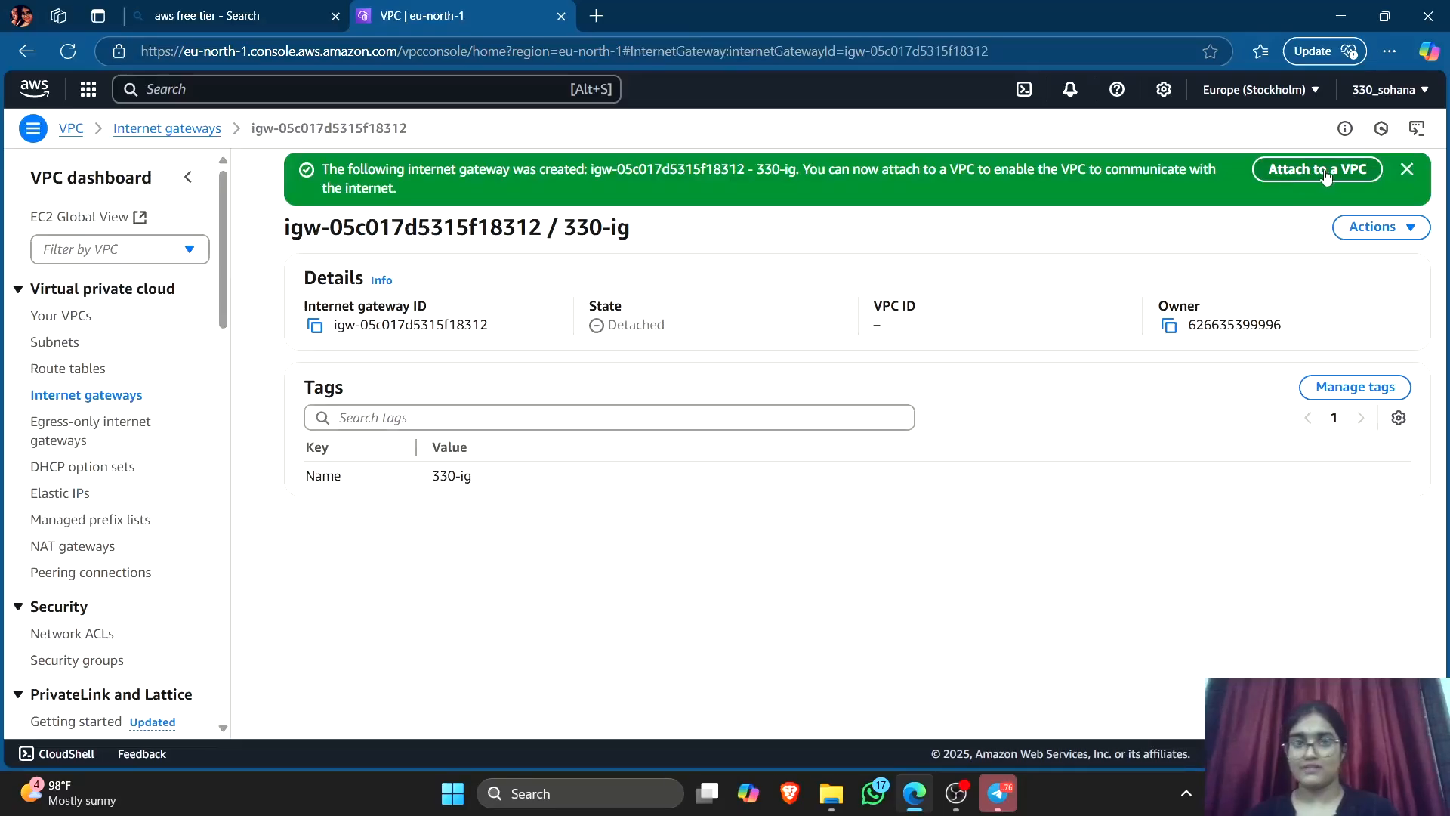
Attach the 330-ig internet gateway to the 330-SDC VPC.
left_click(1326, 174)
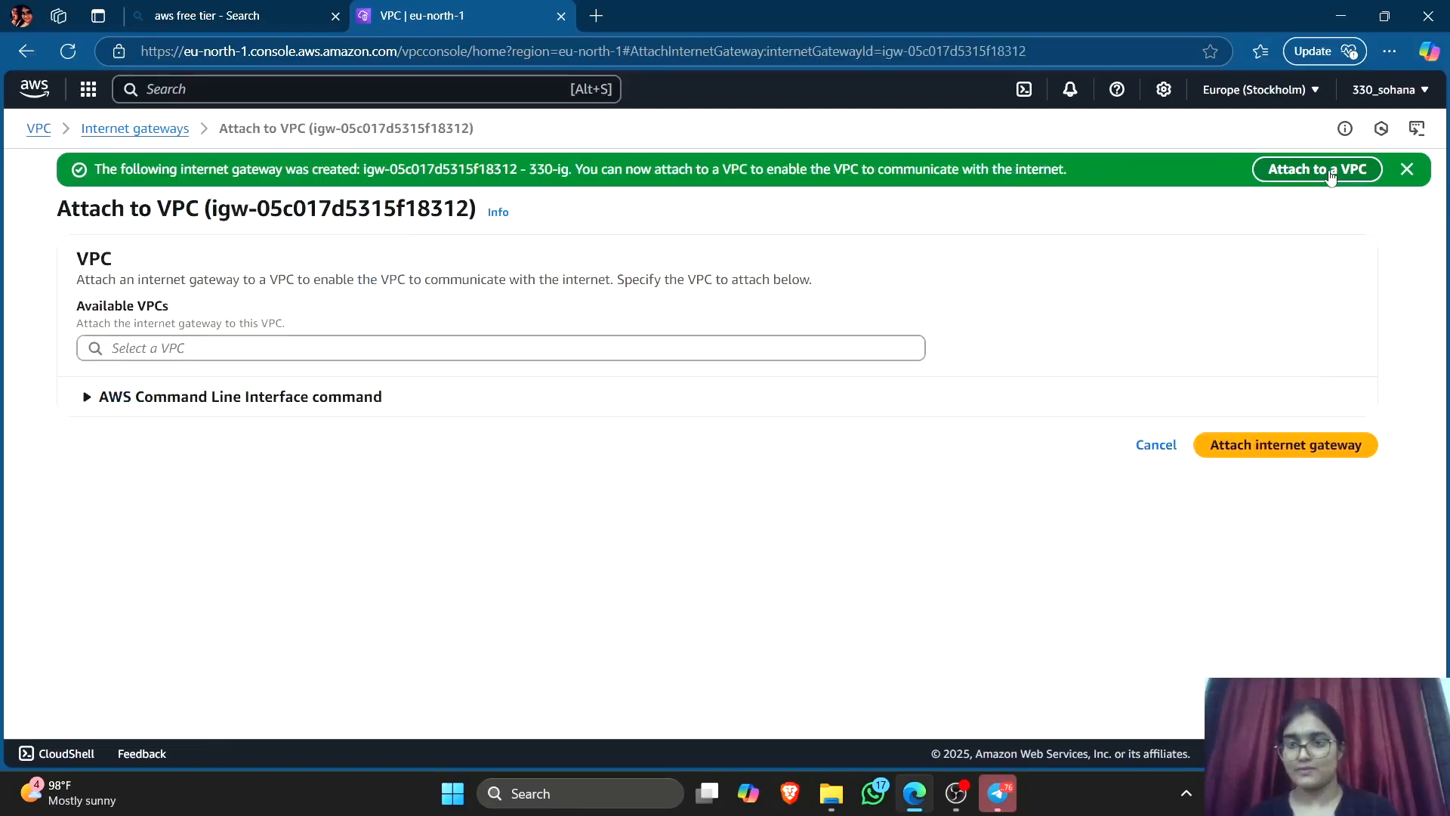
left_click(569, 354)
left_click(446, 375)
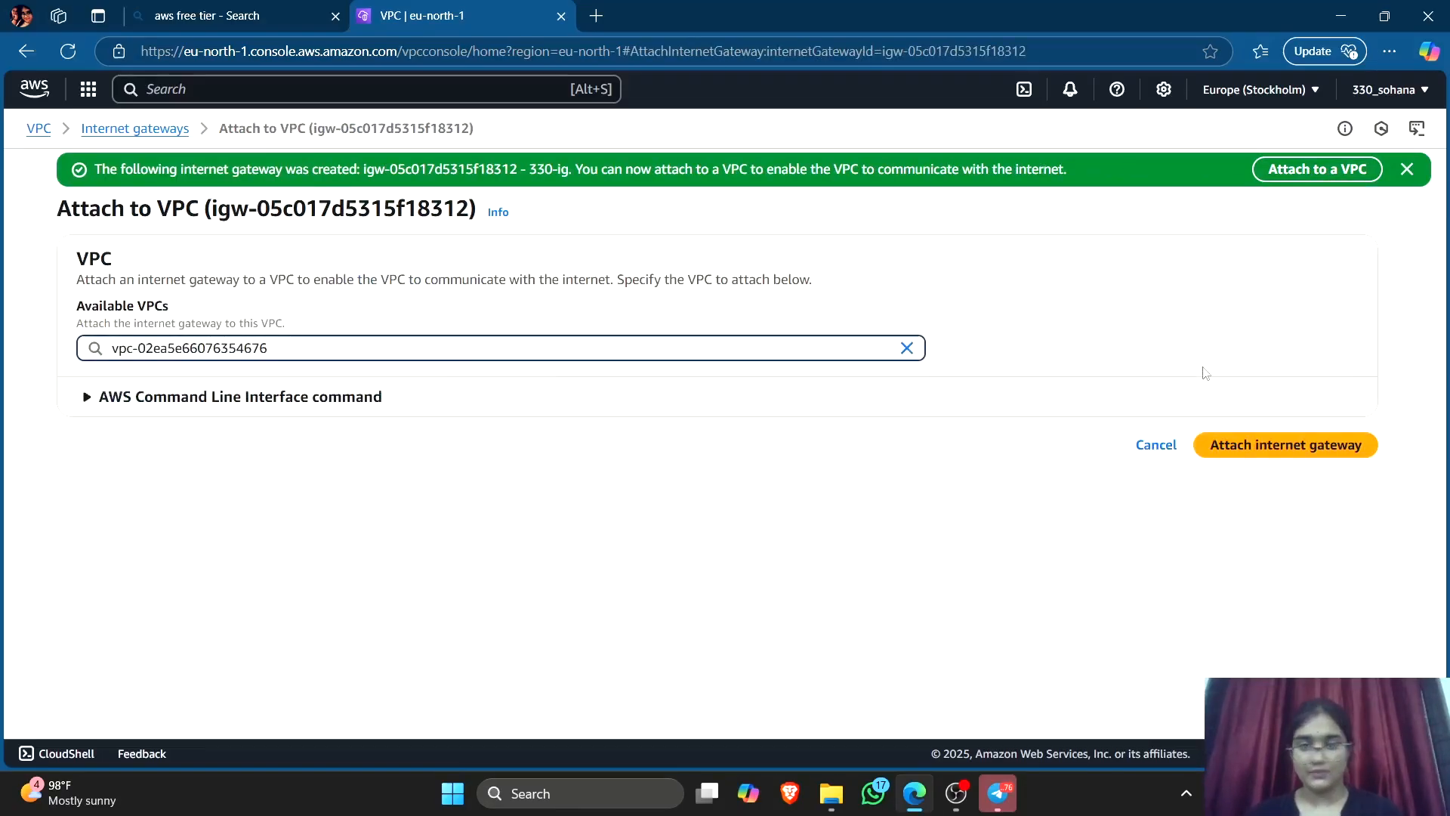
left_click(1315, 444)
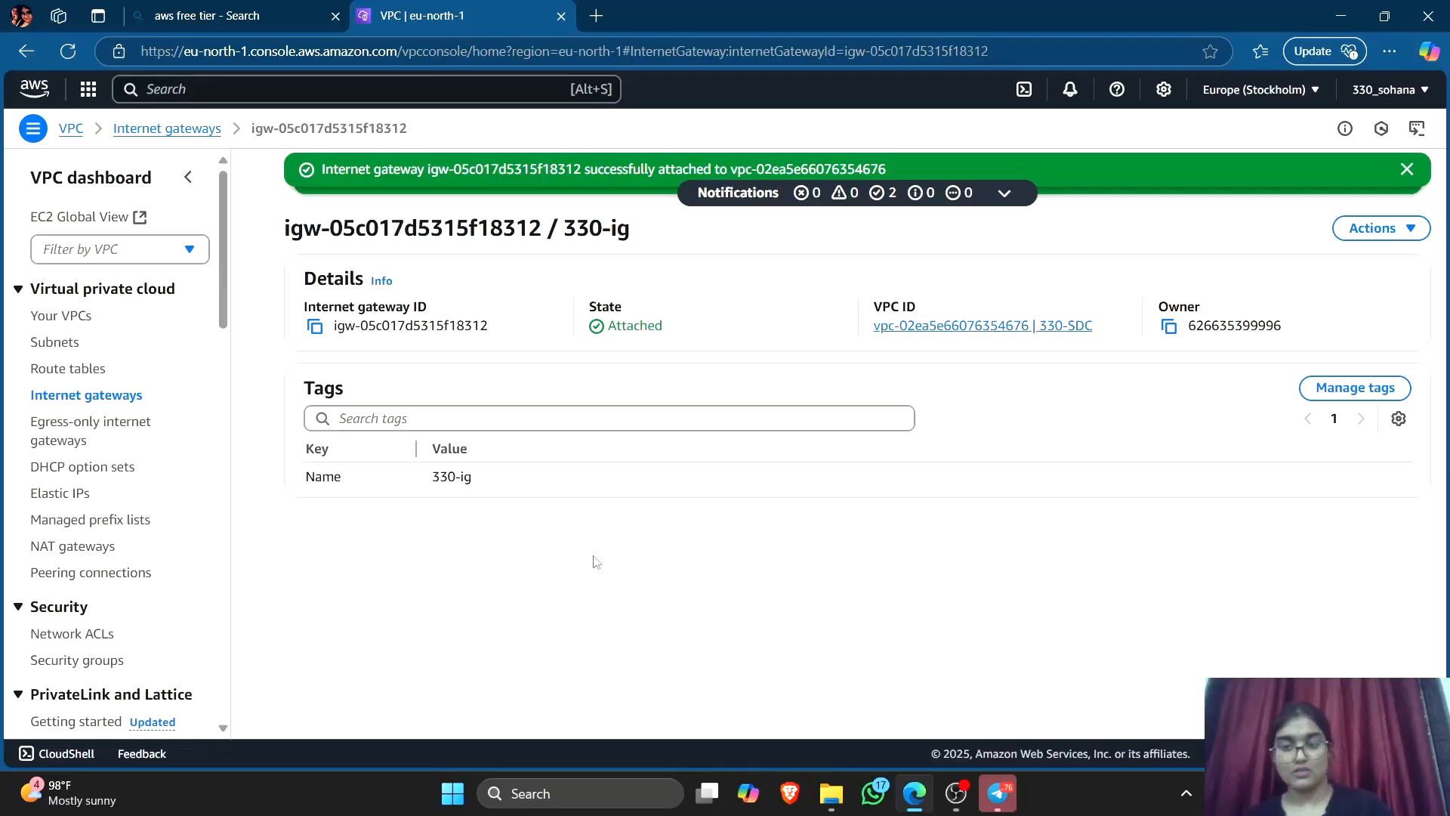
Create a route table named 330-publicrt in the 330-SDC VPC.
left_click(73, 370)
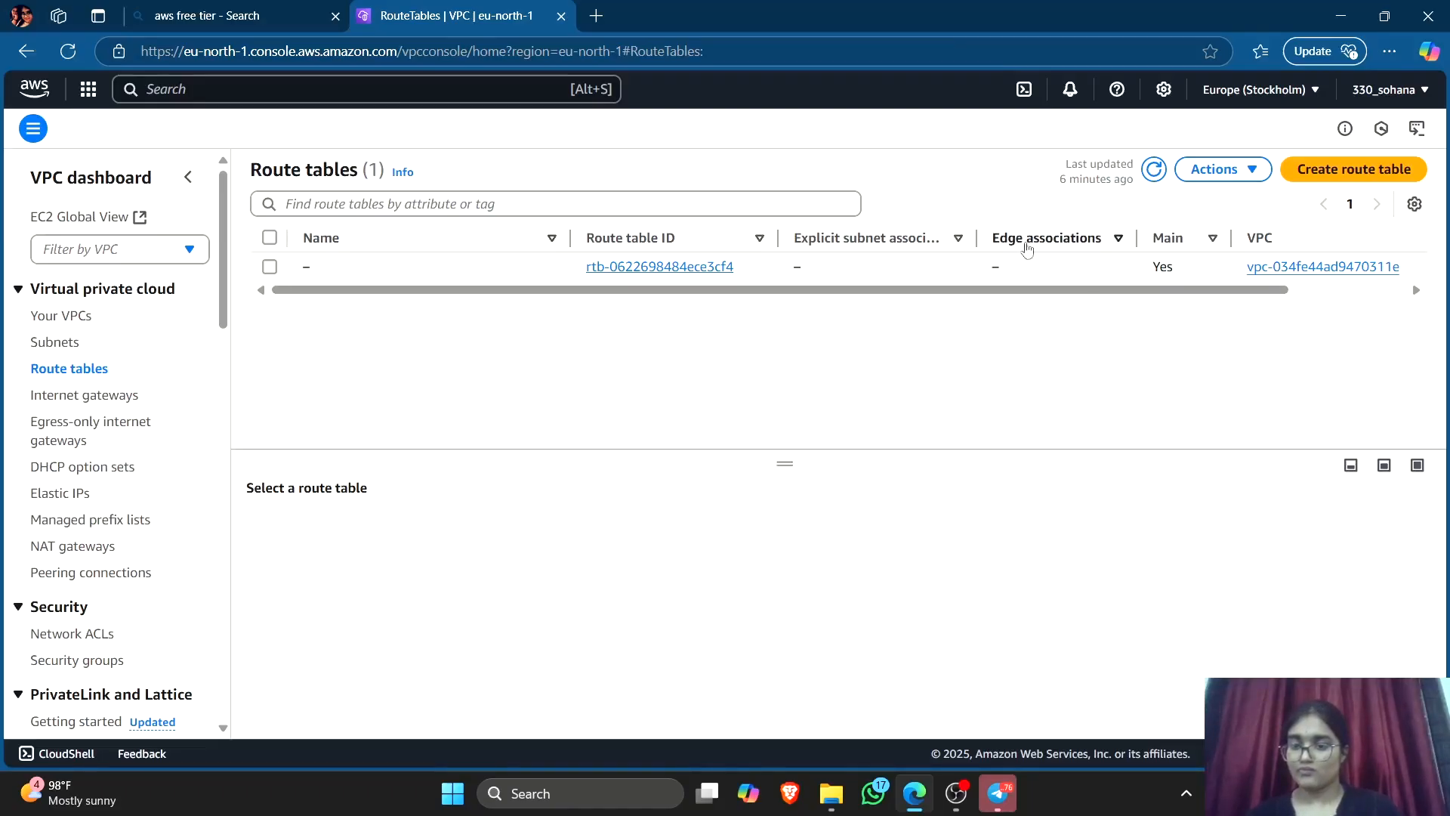
left_click(1353, 169)
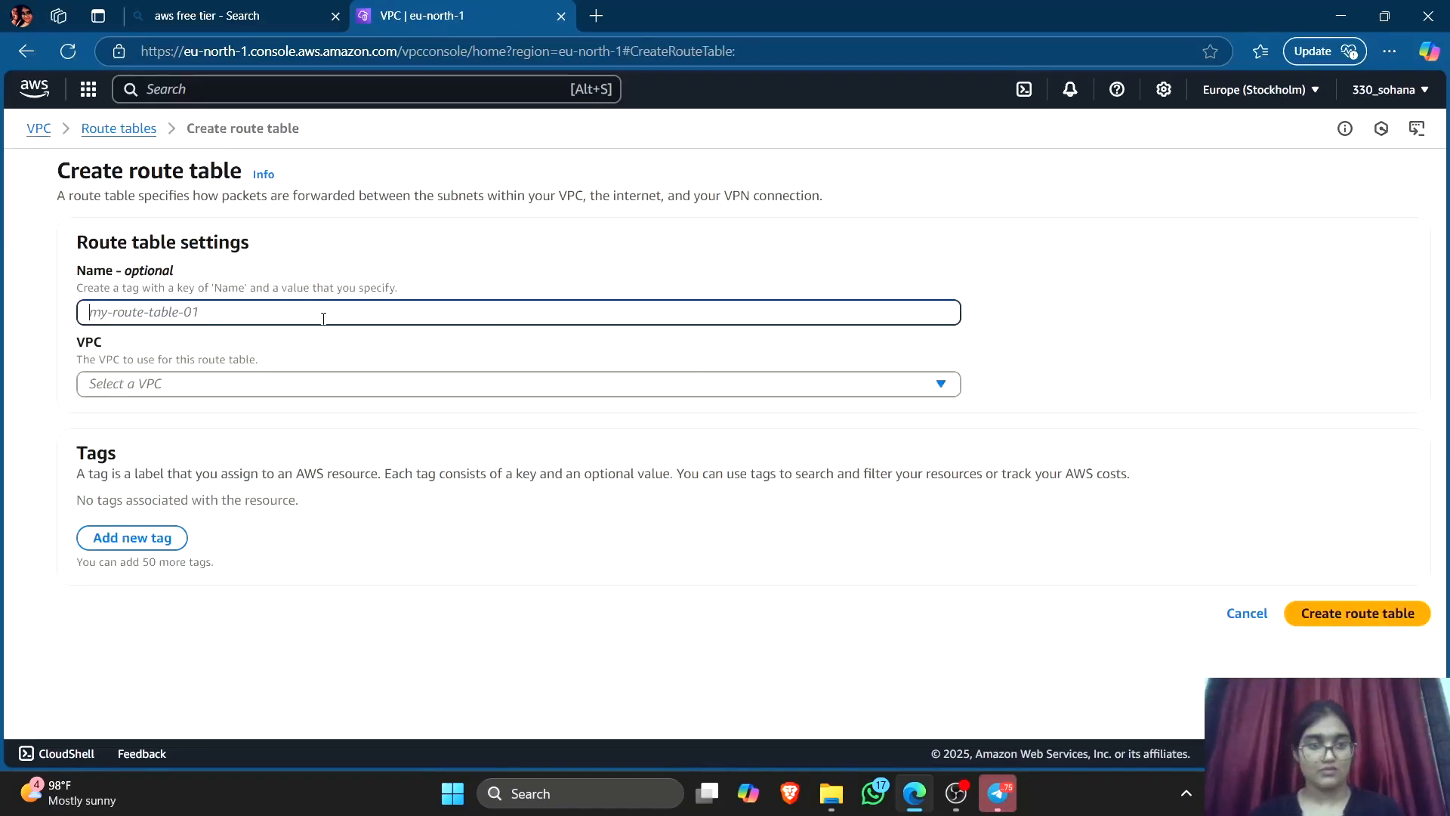
type("330")
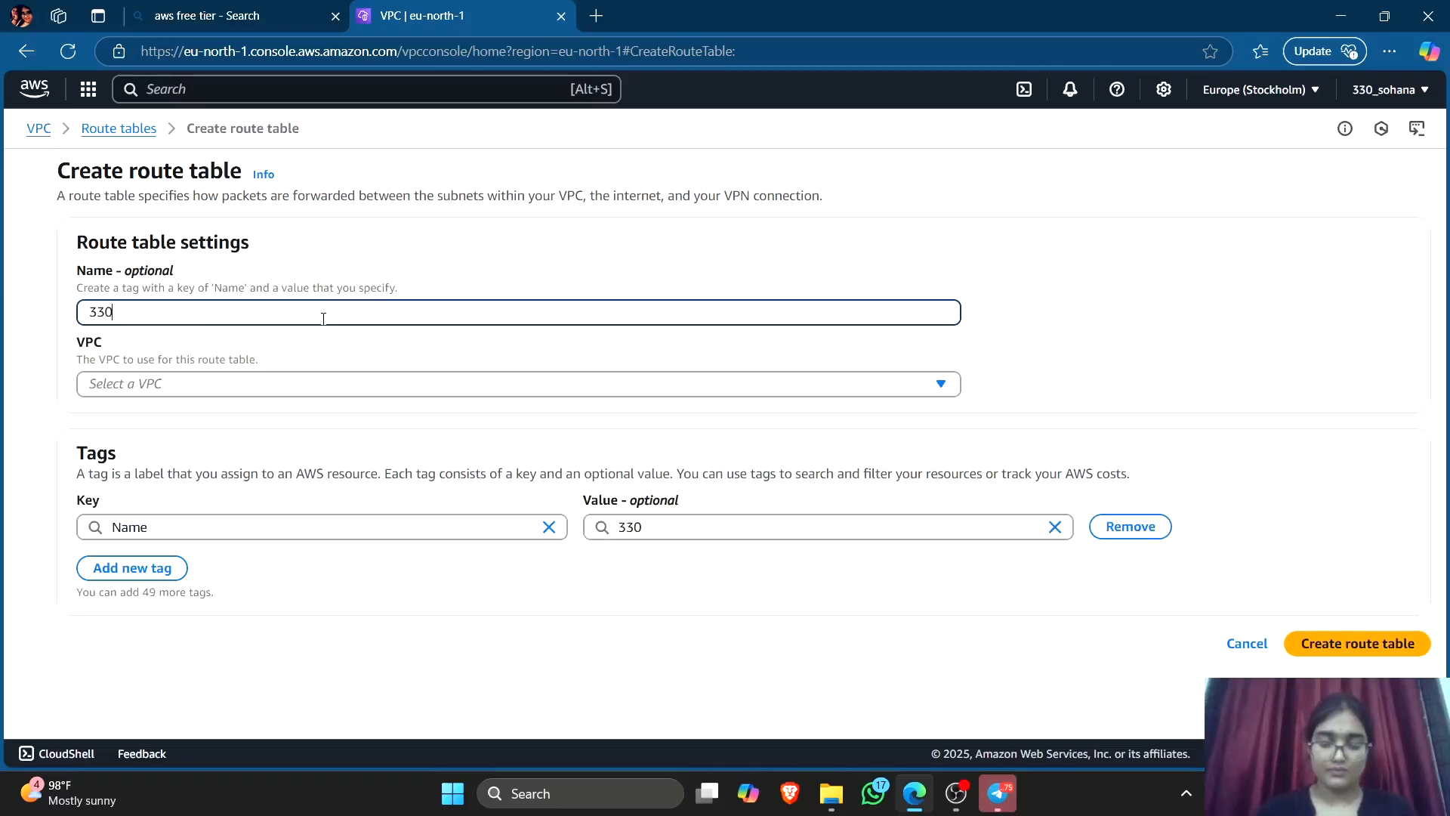
type("-pun")
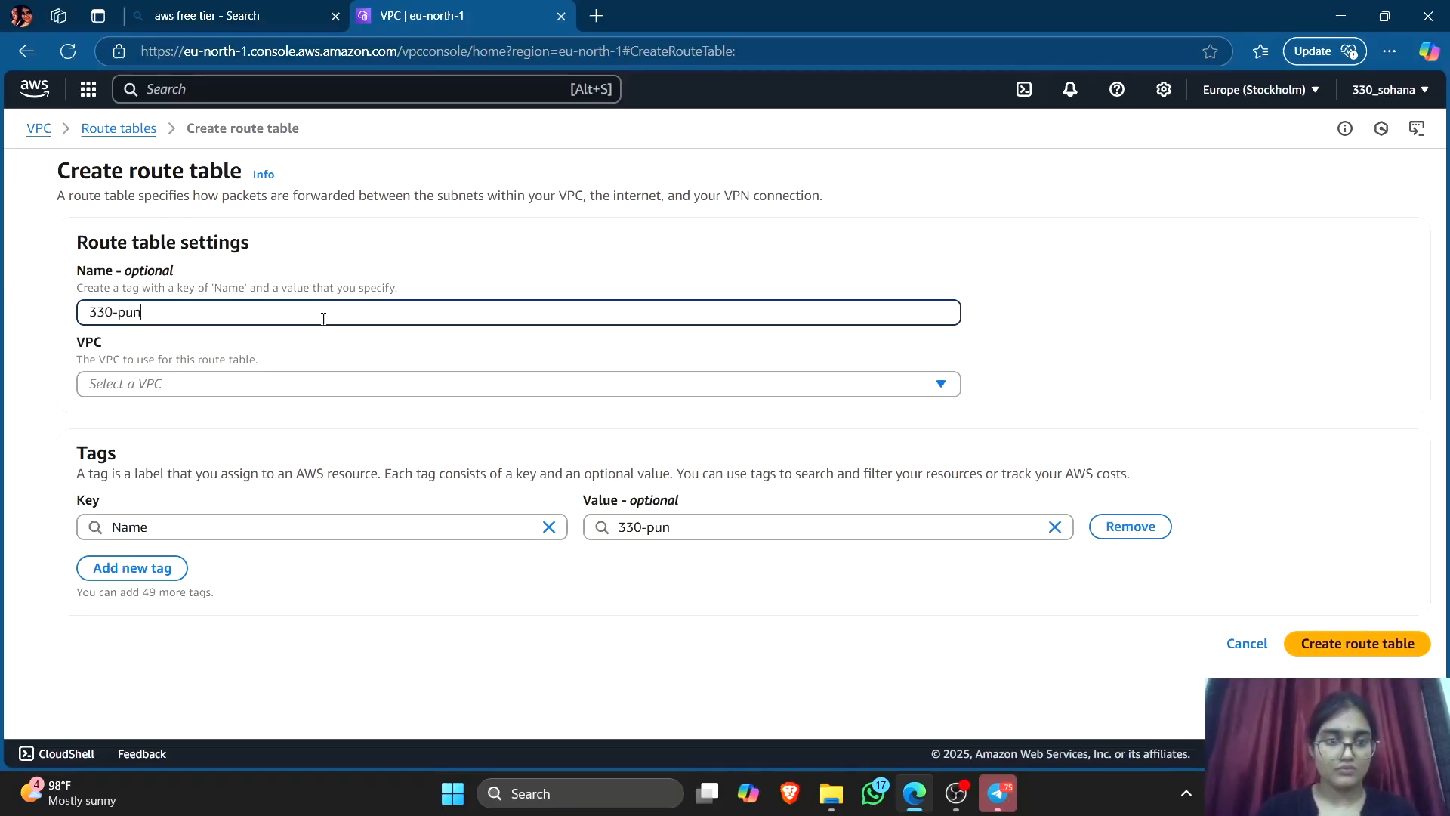
key("BackSpace")
type("blic")
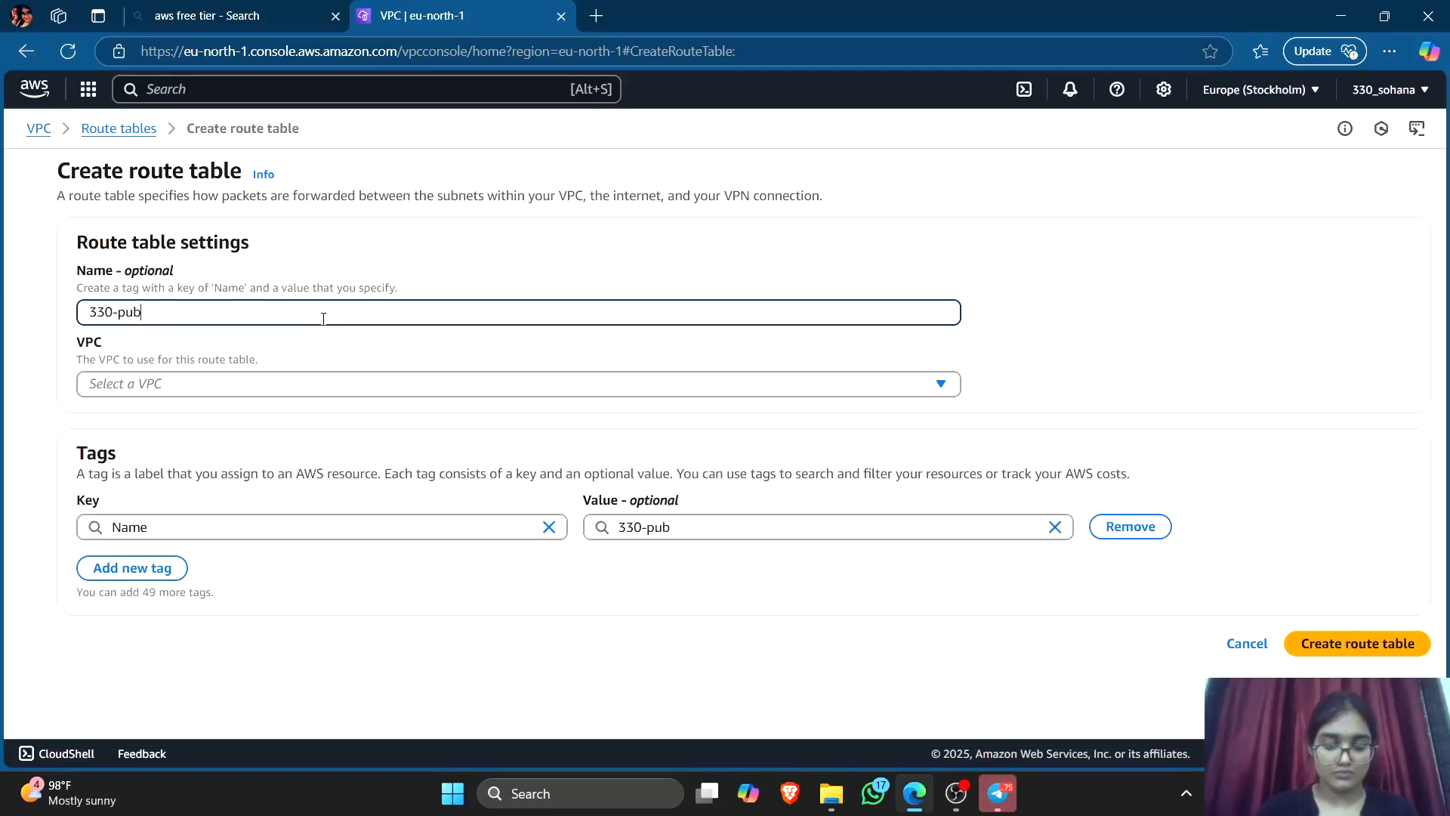
type("rt")
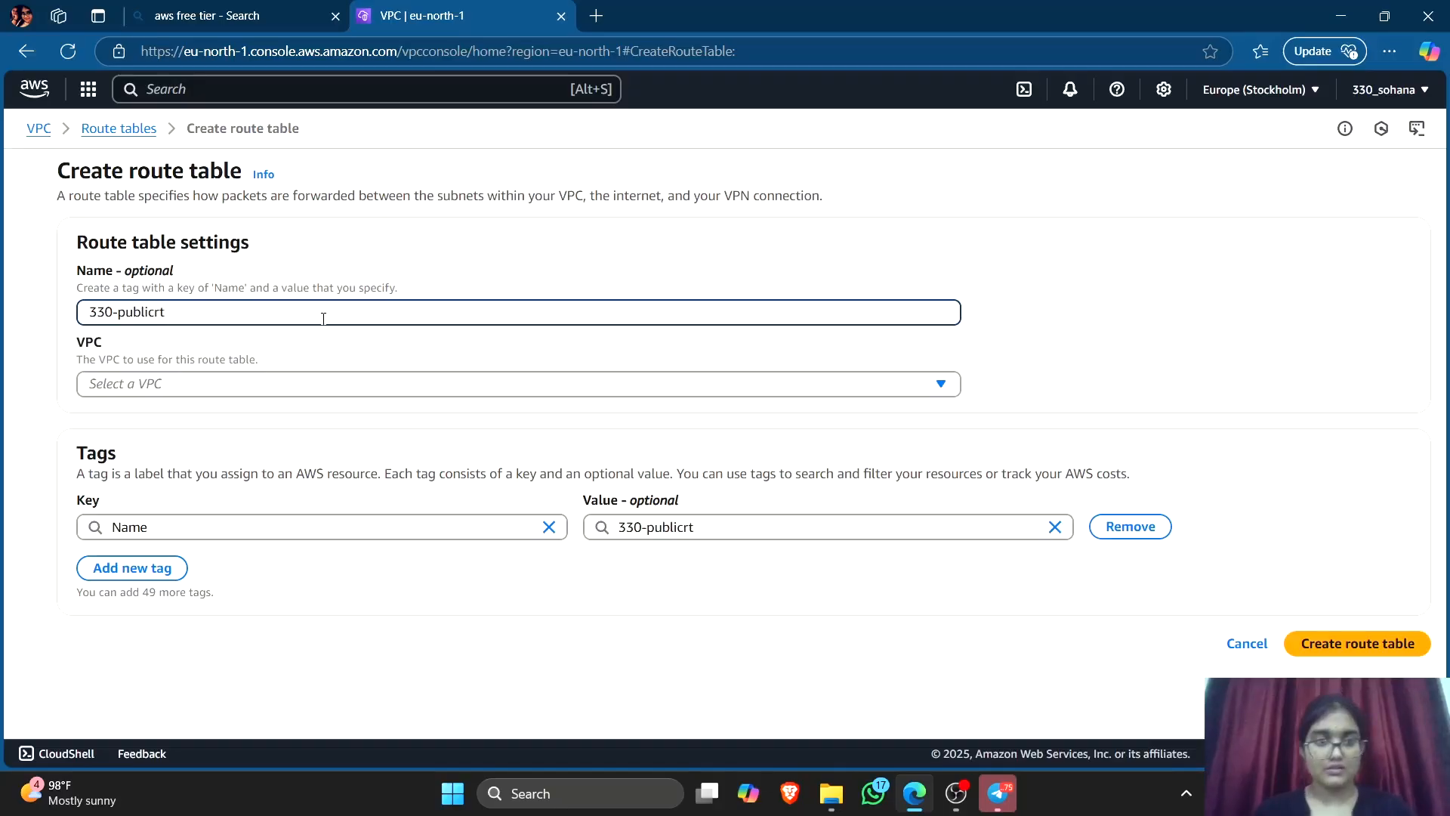
left_click(181, 389)
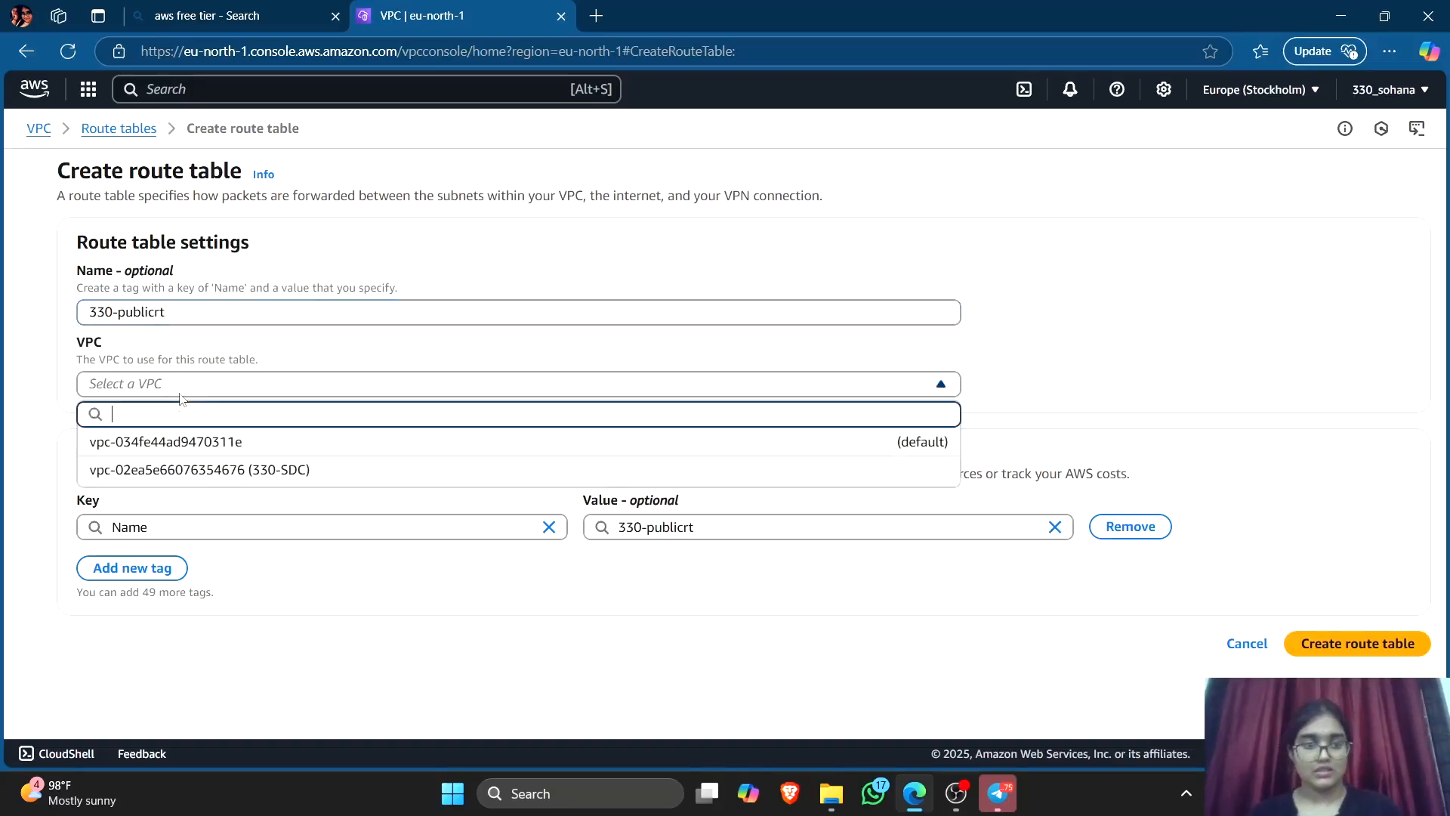
left_click(307, 466)
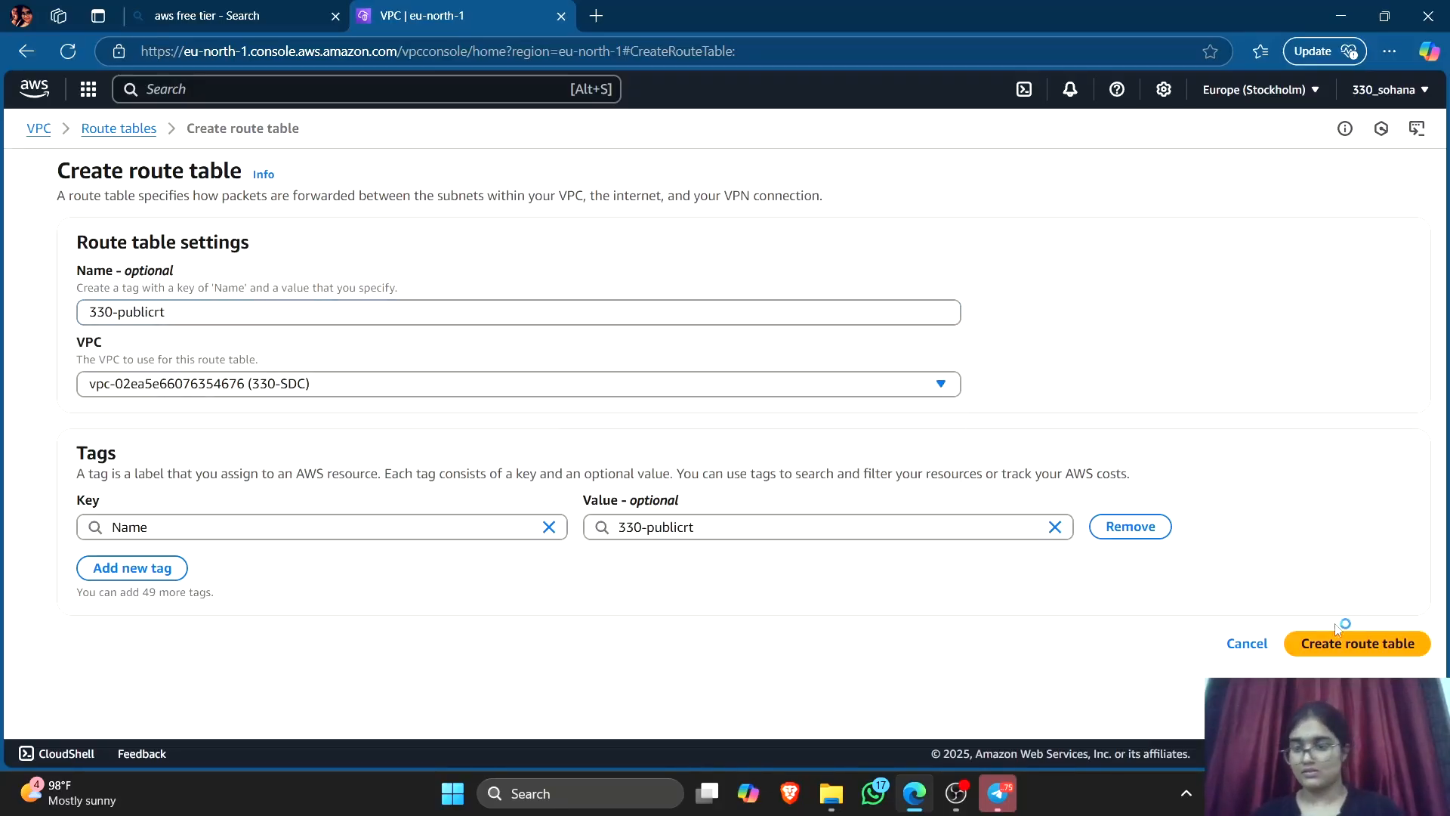
left_click(1341, 643)
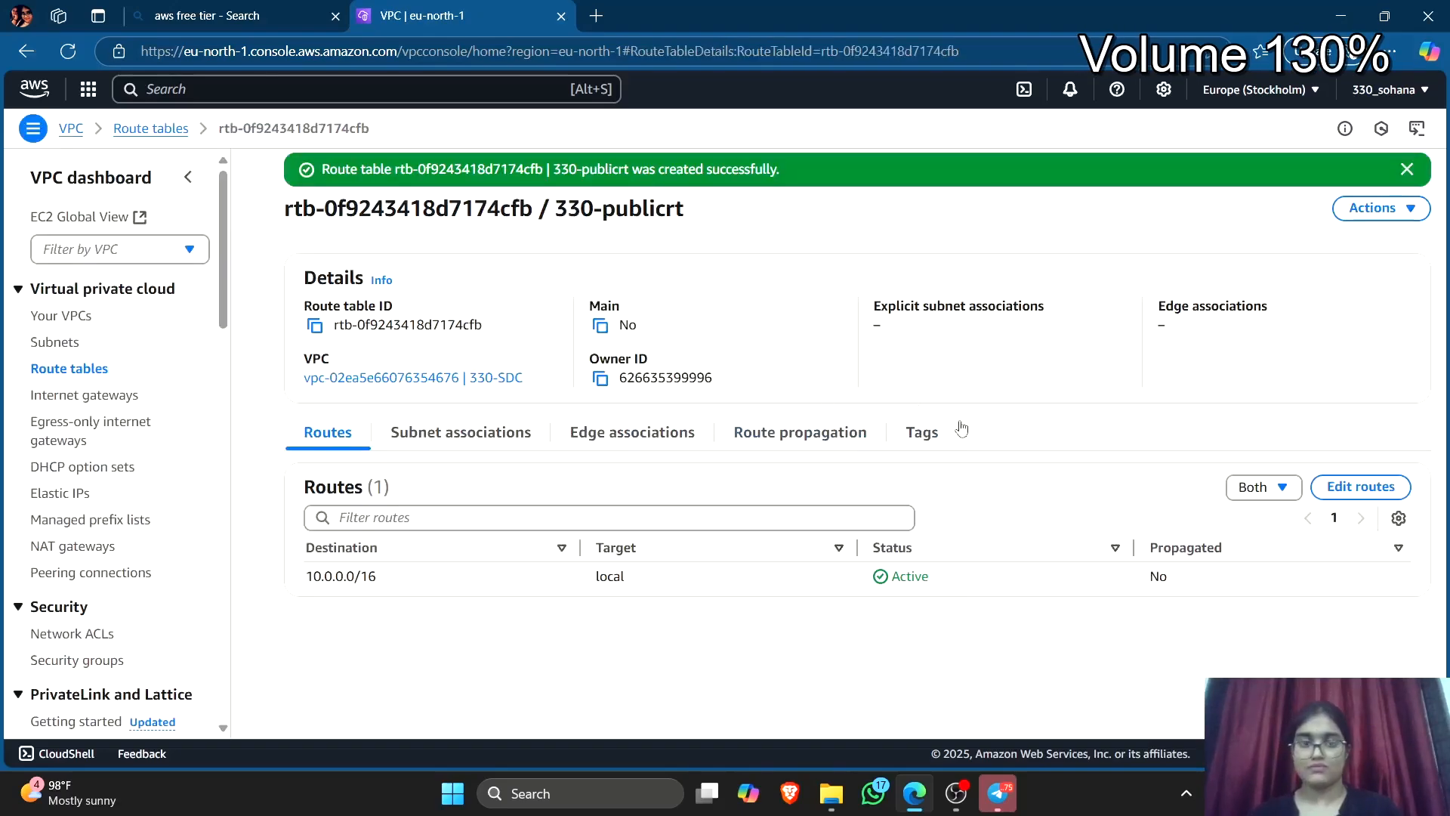
Add a route to 330-publicrt with destination 0.0.0.0/0 and the 330-ig internet gateway as target, and save the routes.
left_click(17, 52)
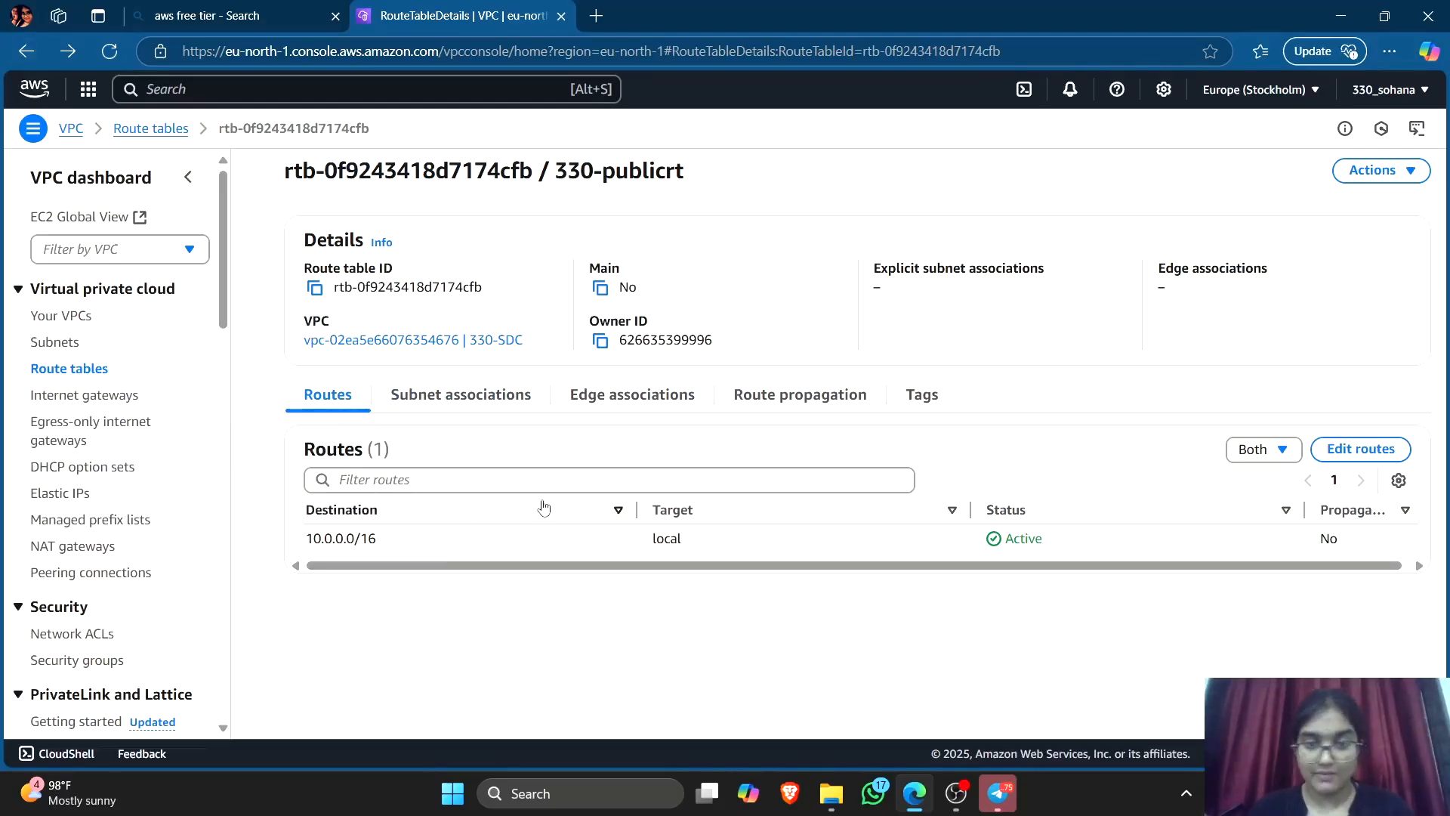
left_click(1362, 450)
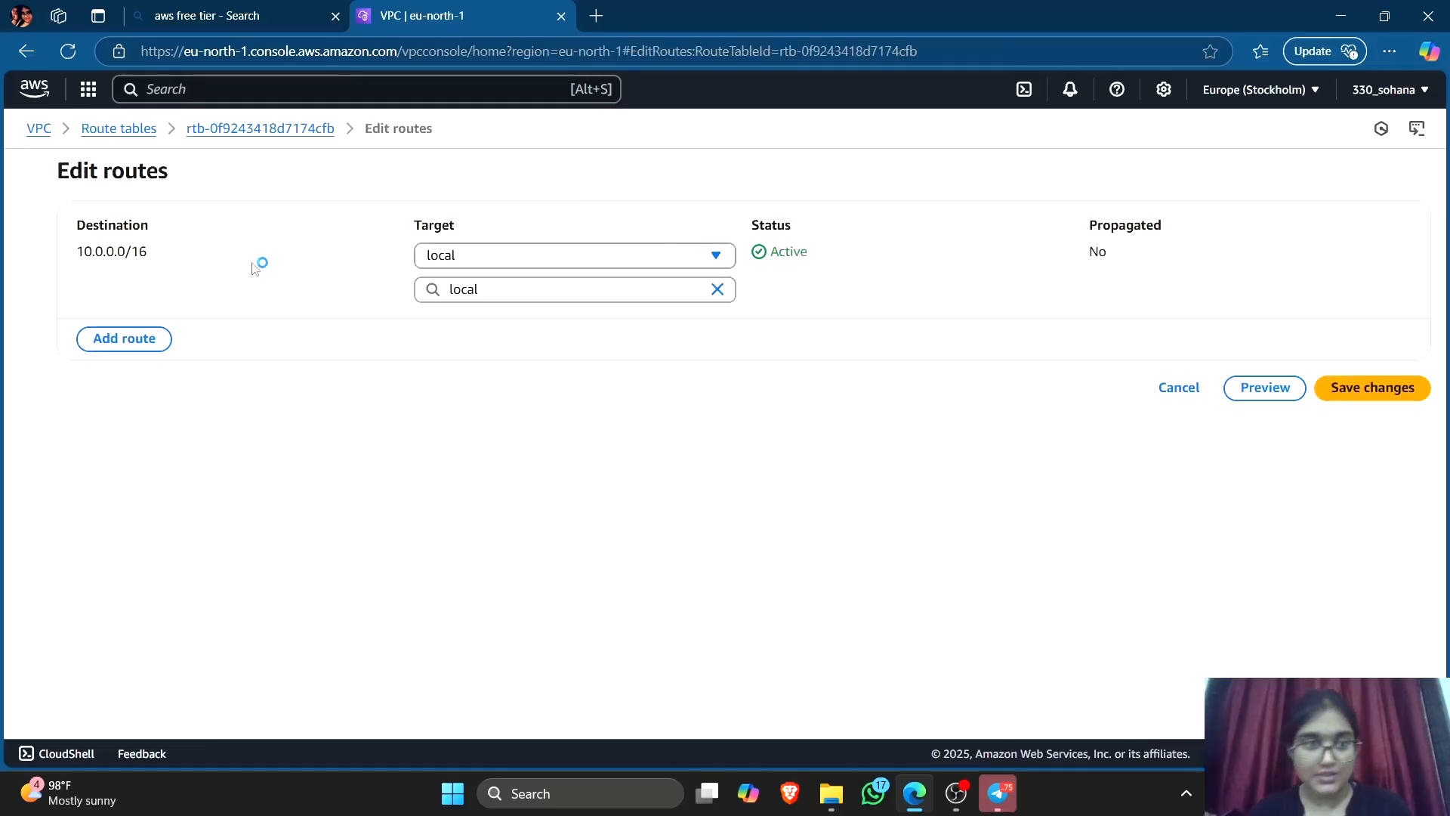
left_click(147, 336)
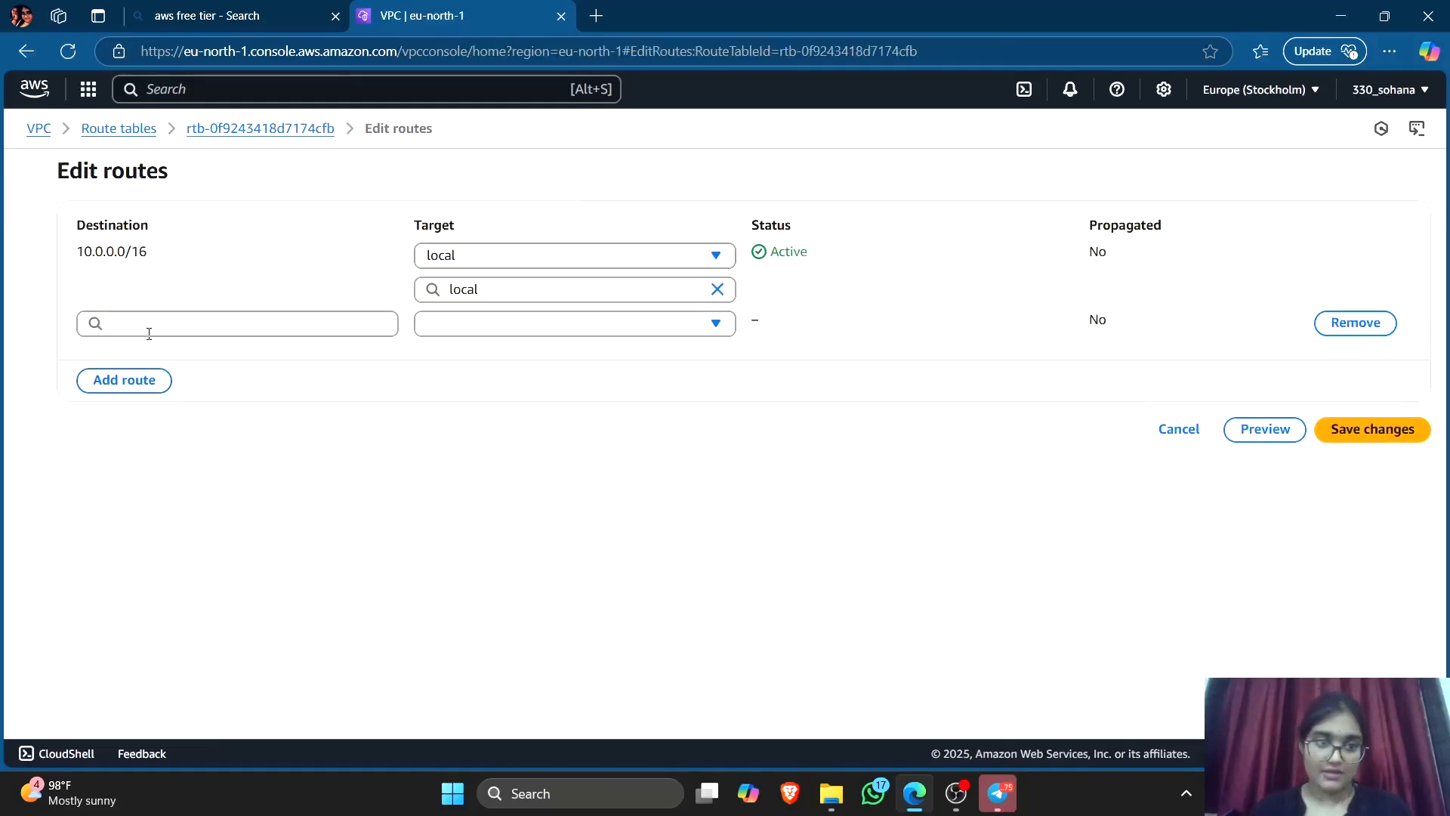
left_click(240, 323)
left_click(189, 355)
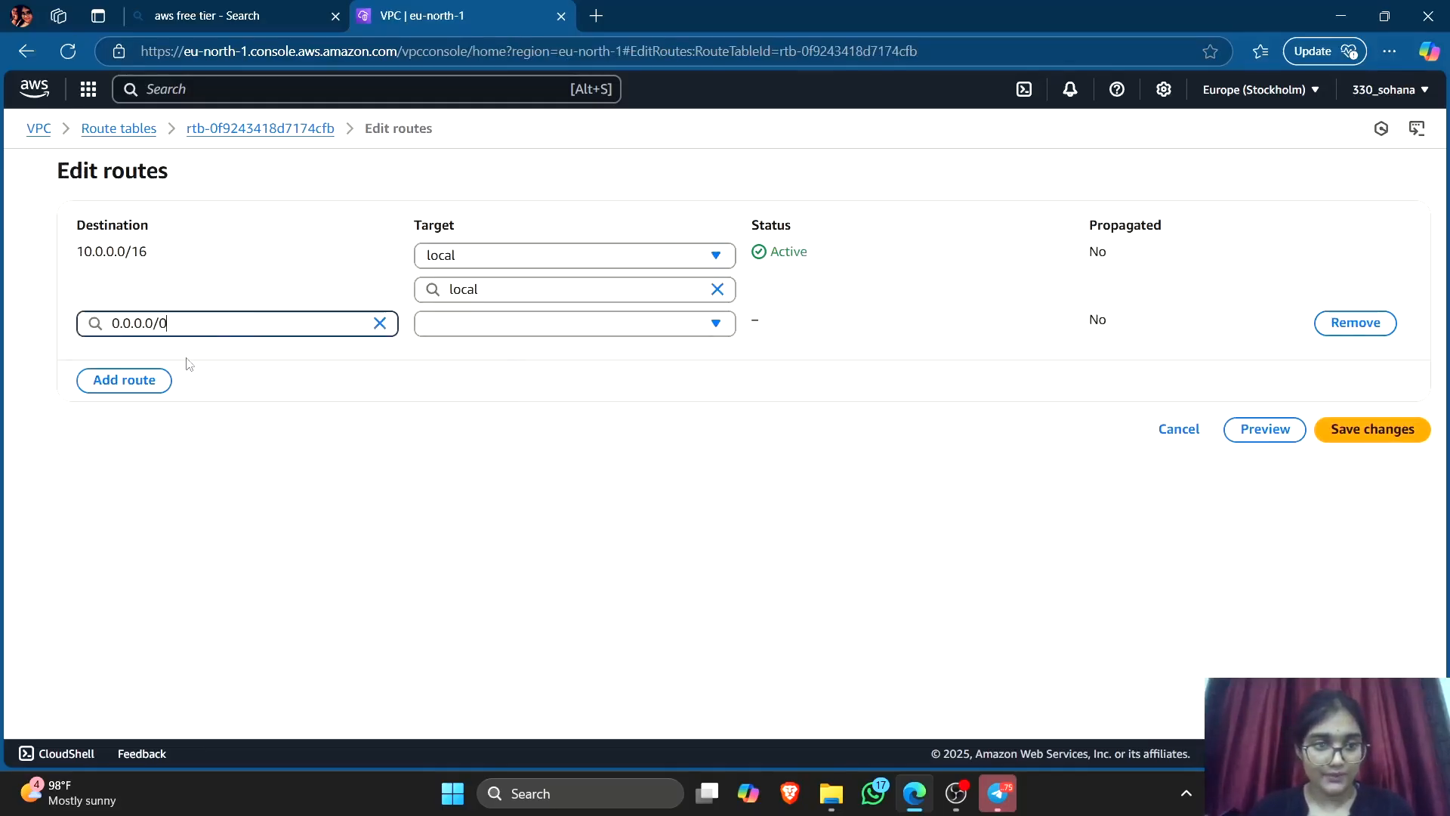
left_click(596, 329)
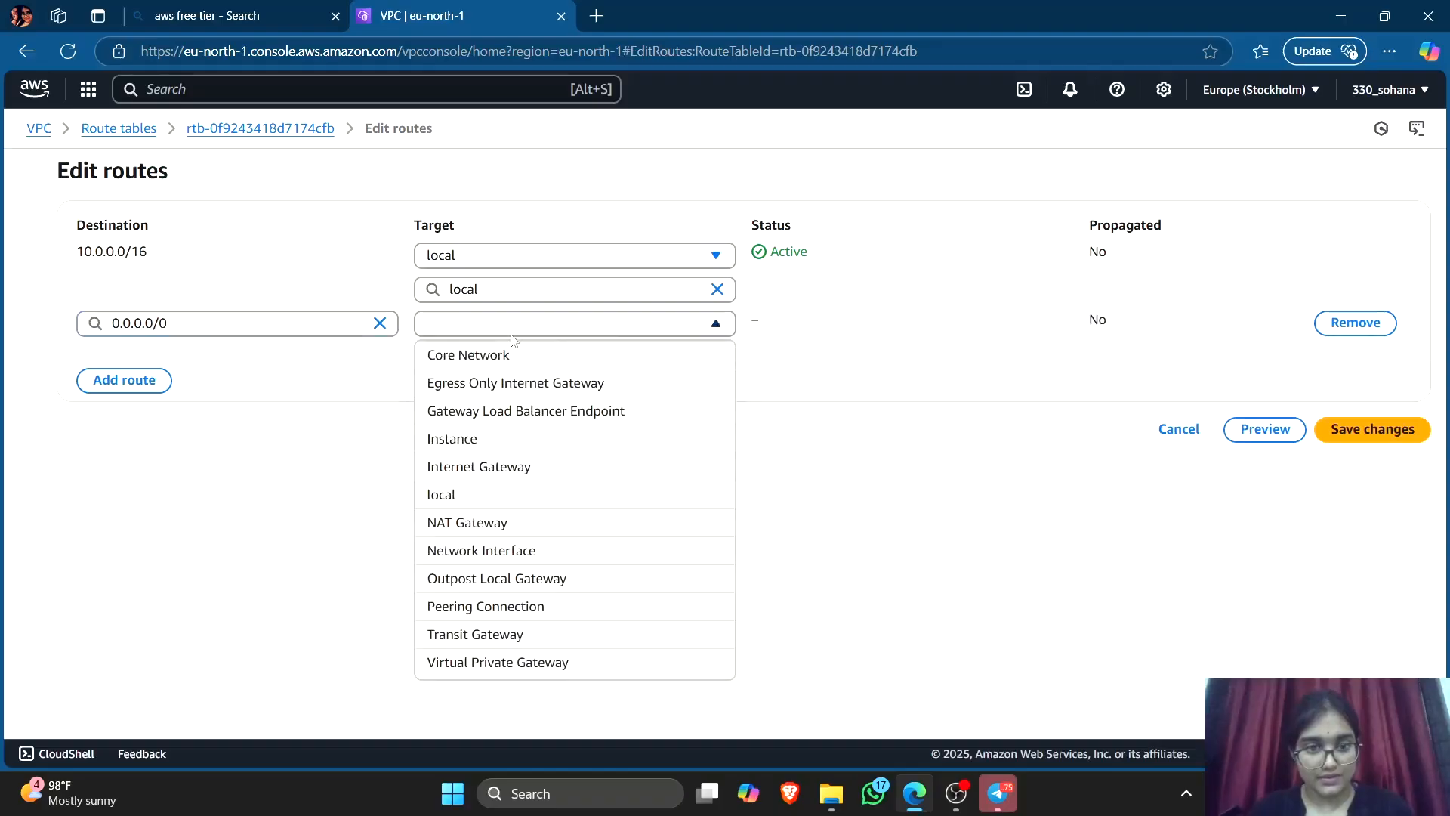
left_click(479, 466)
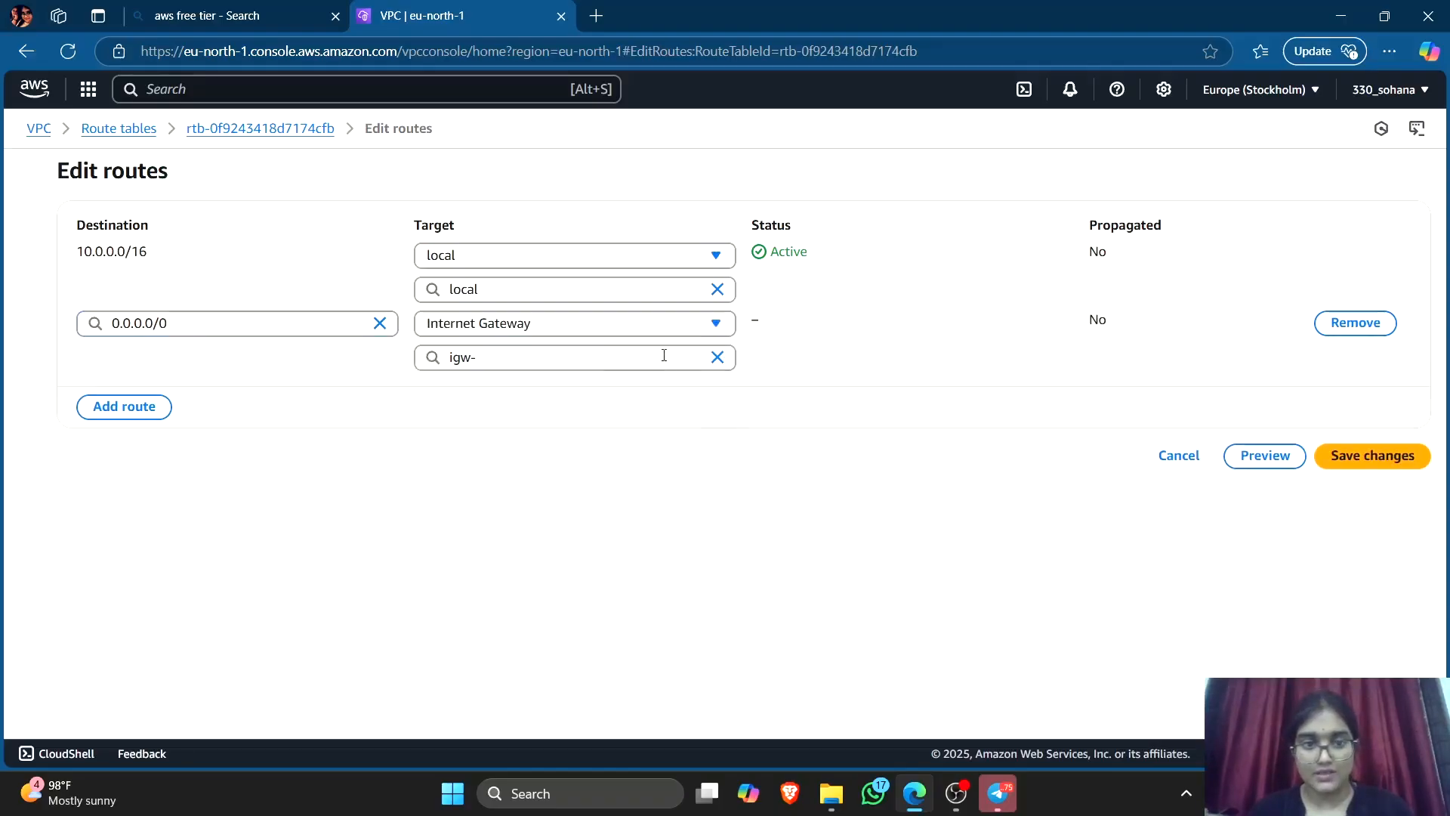
left_click(604, 360)
left_click(572, 421)
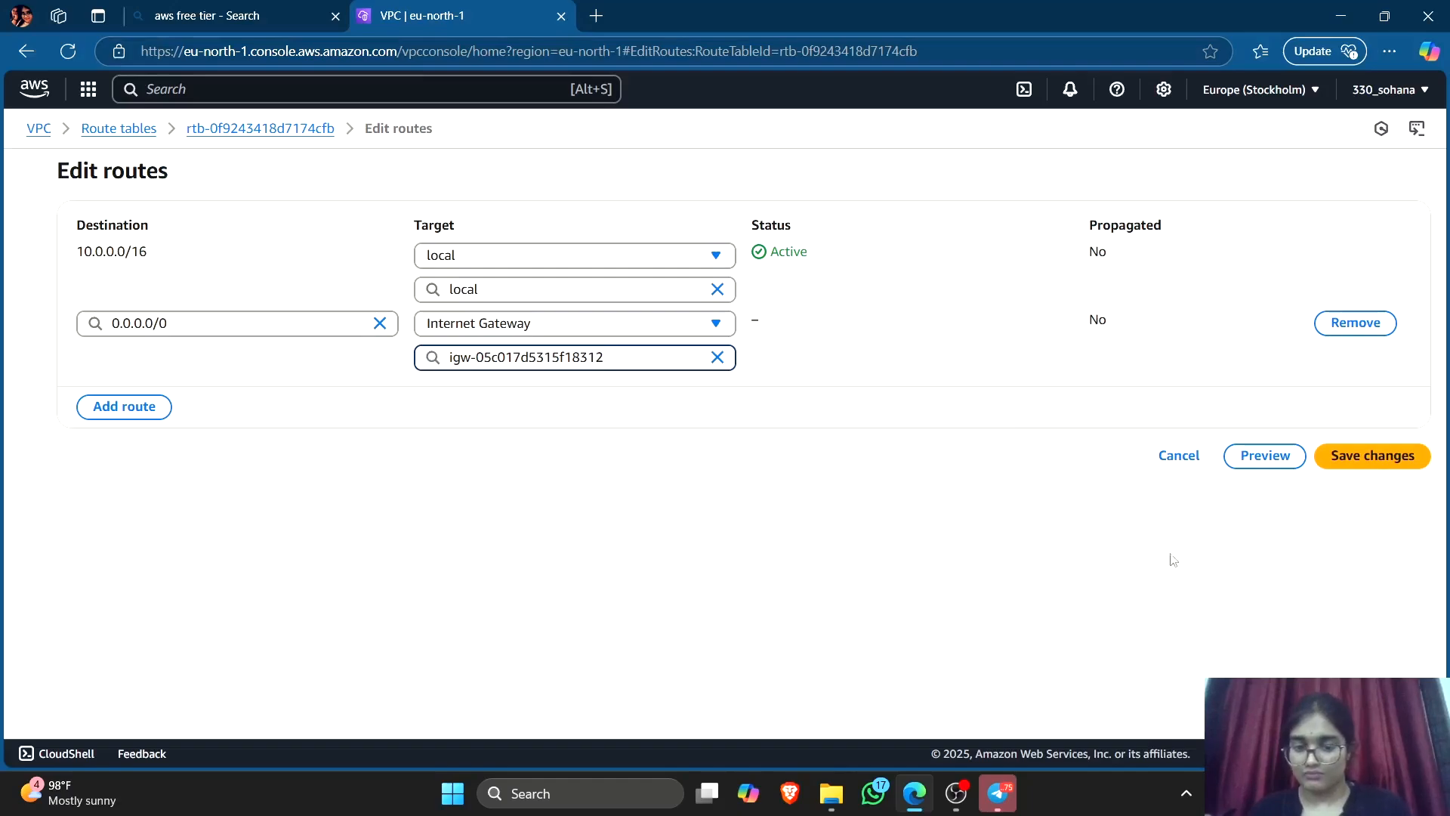
left_click(1363, 456)
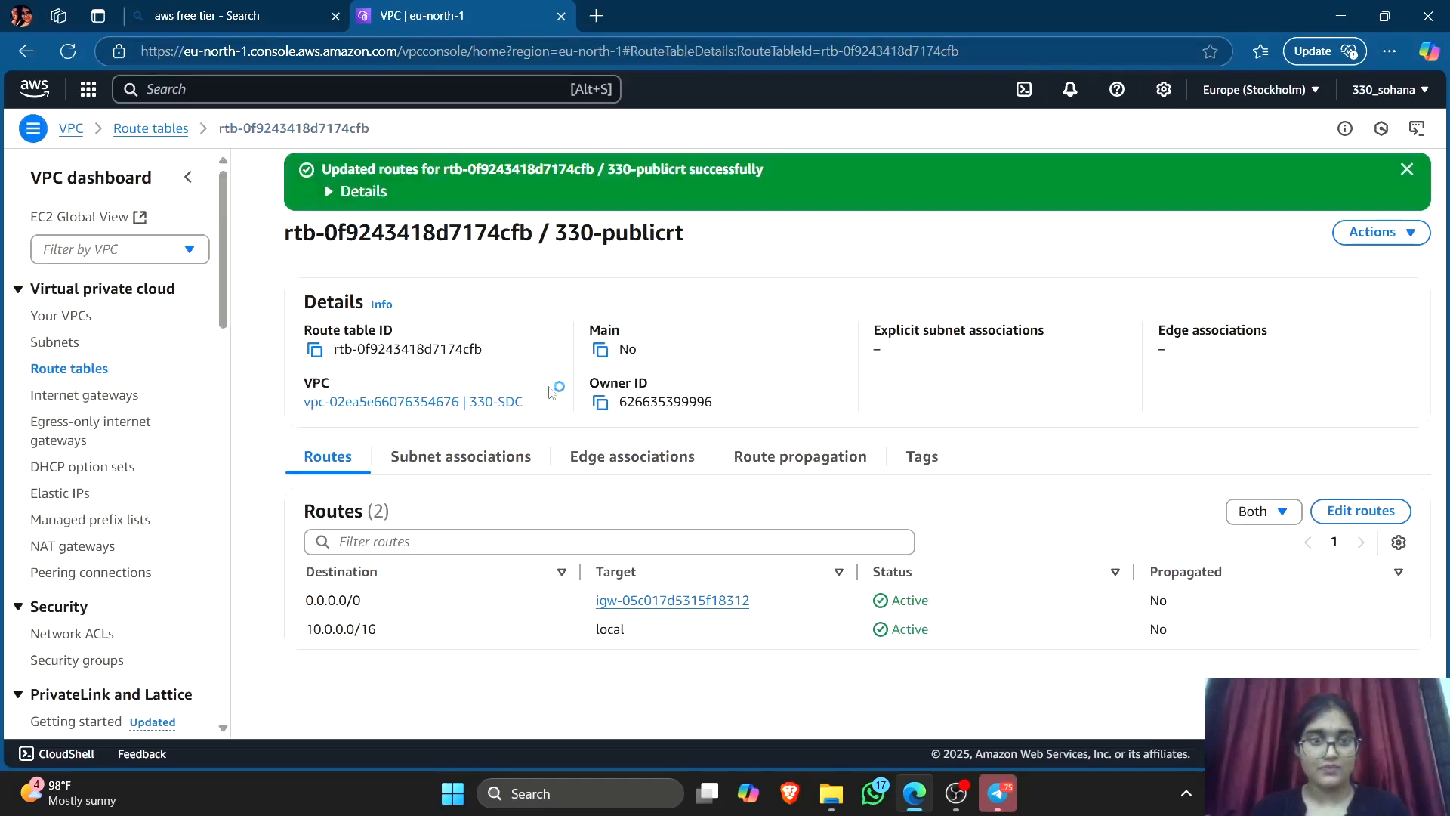
Associate the 330-public subnet with the 330-publicrt route table and save the associations.
left_click(491, 459)
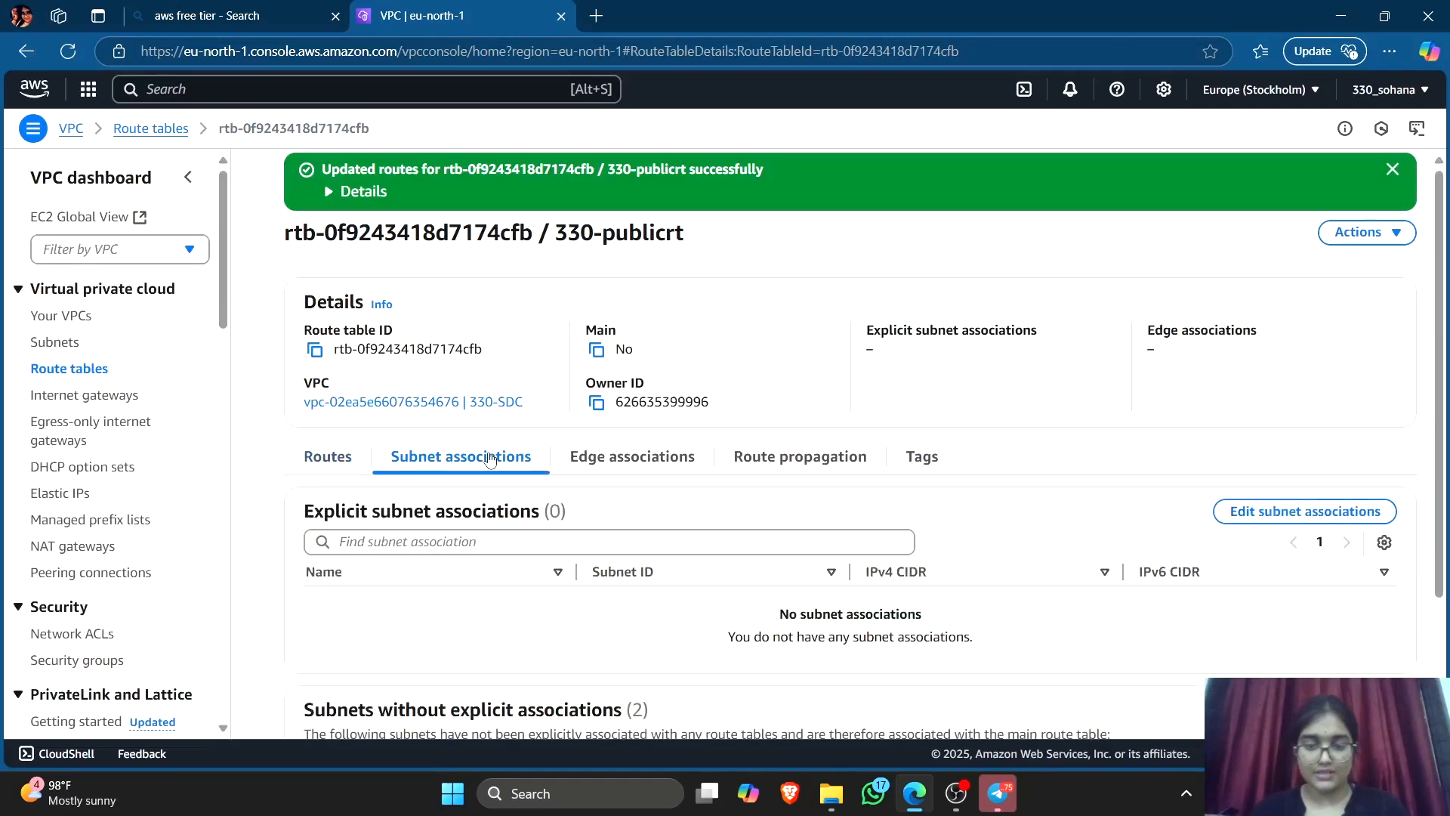
left_click(1315, 516)
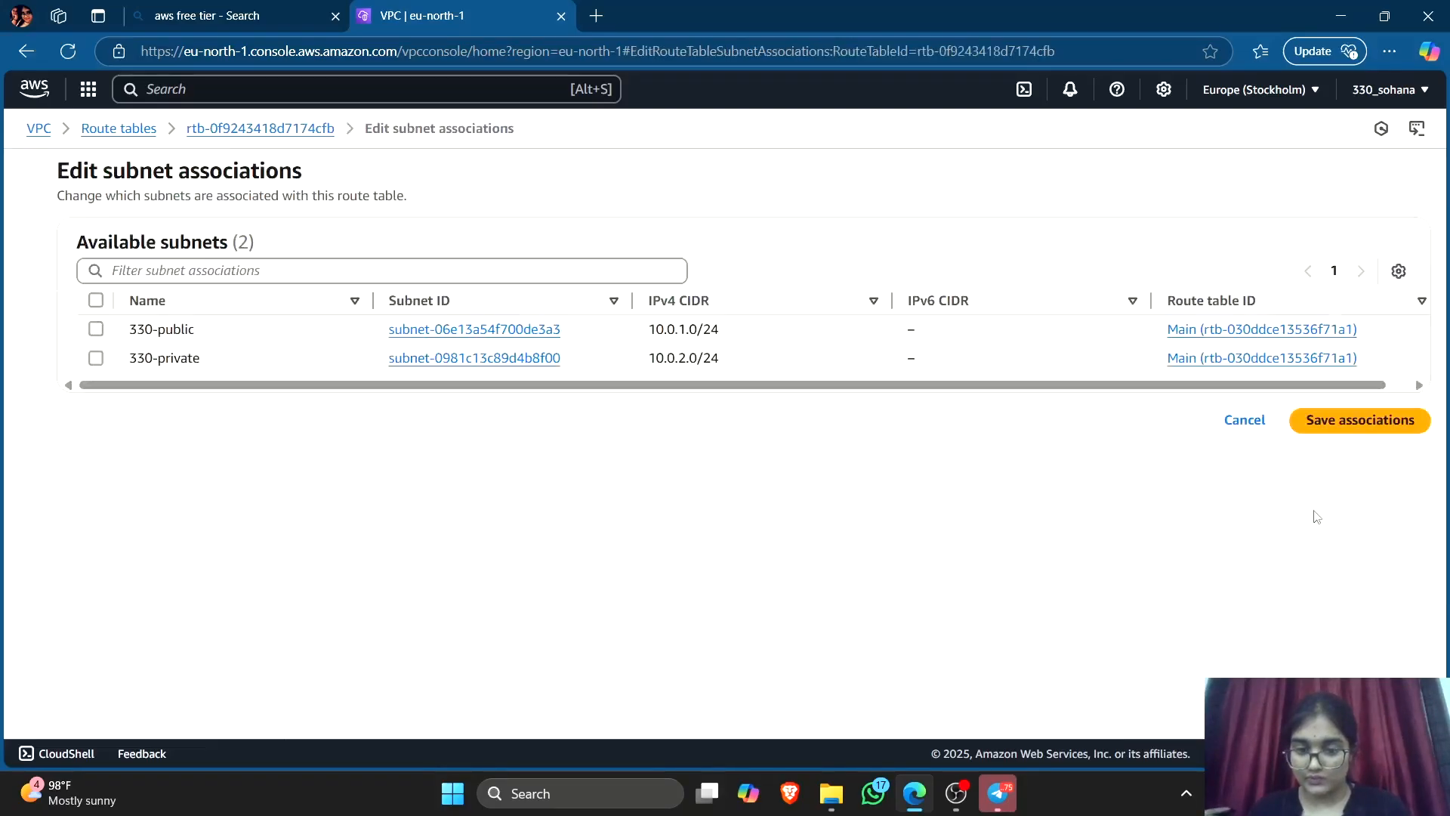
left_click(96, 329)
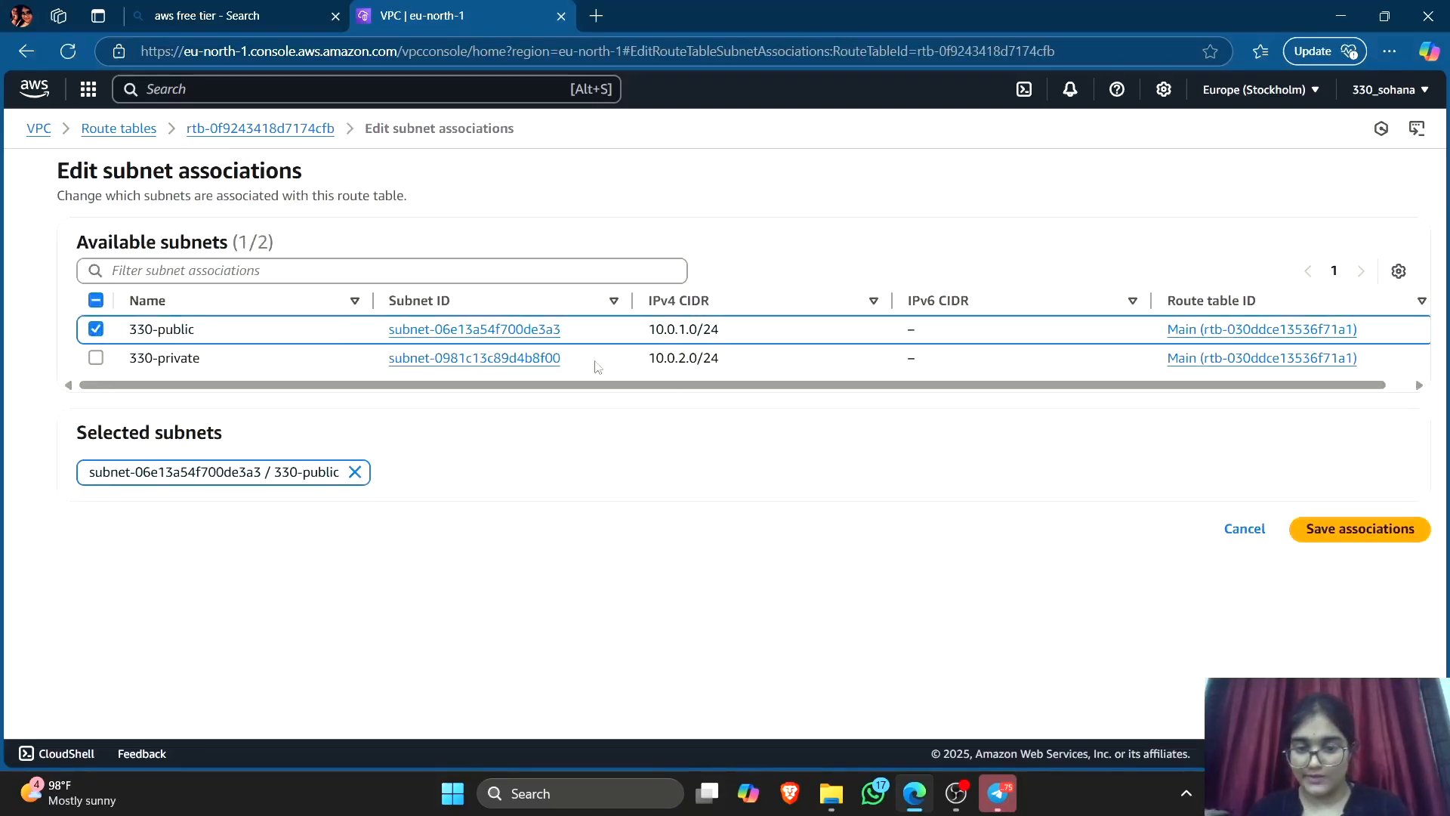
left_click(1371, 527)
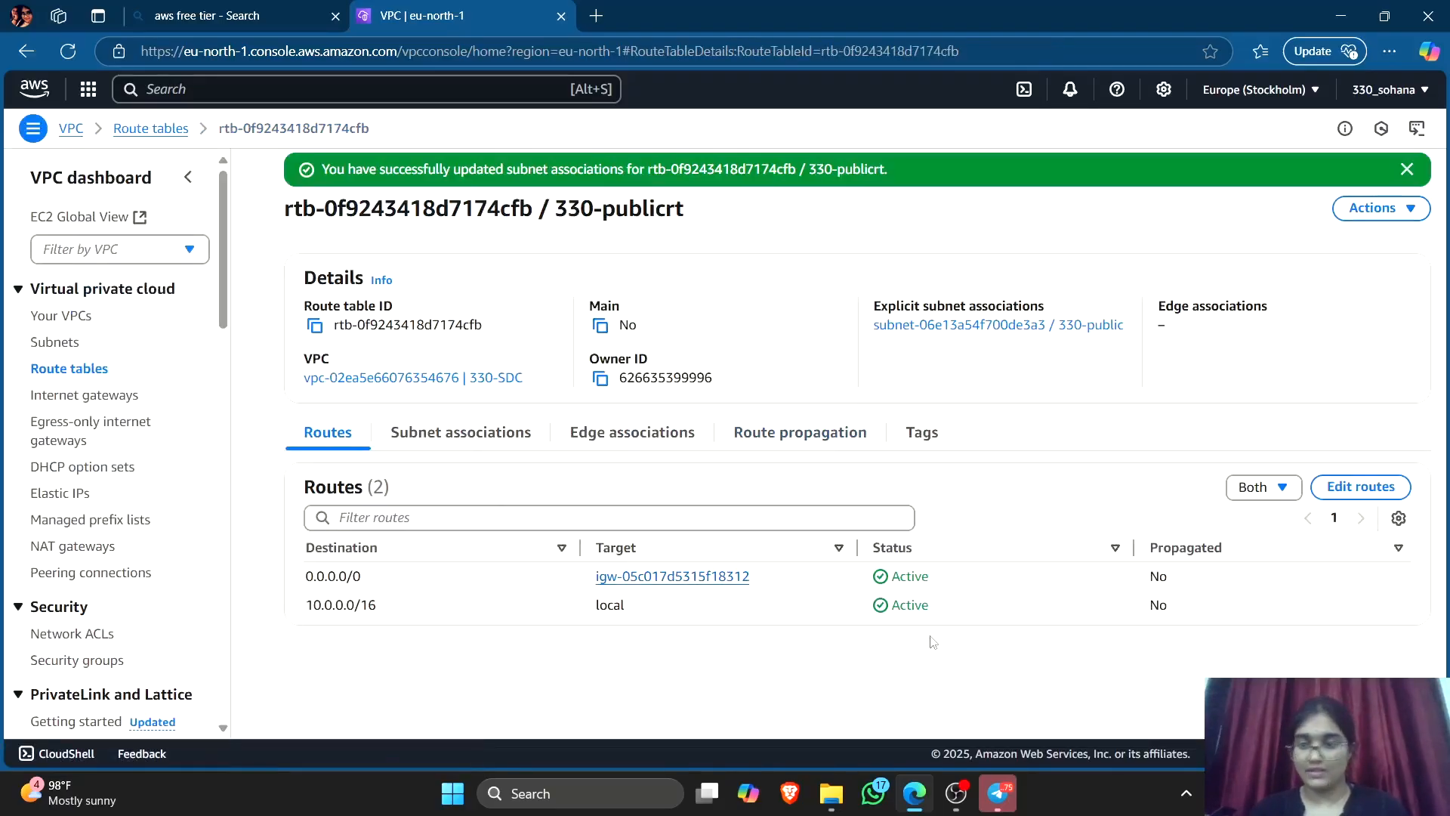
Create a route table named 330-privatert in the 330-SDC VPC.
left_click(84, 370)
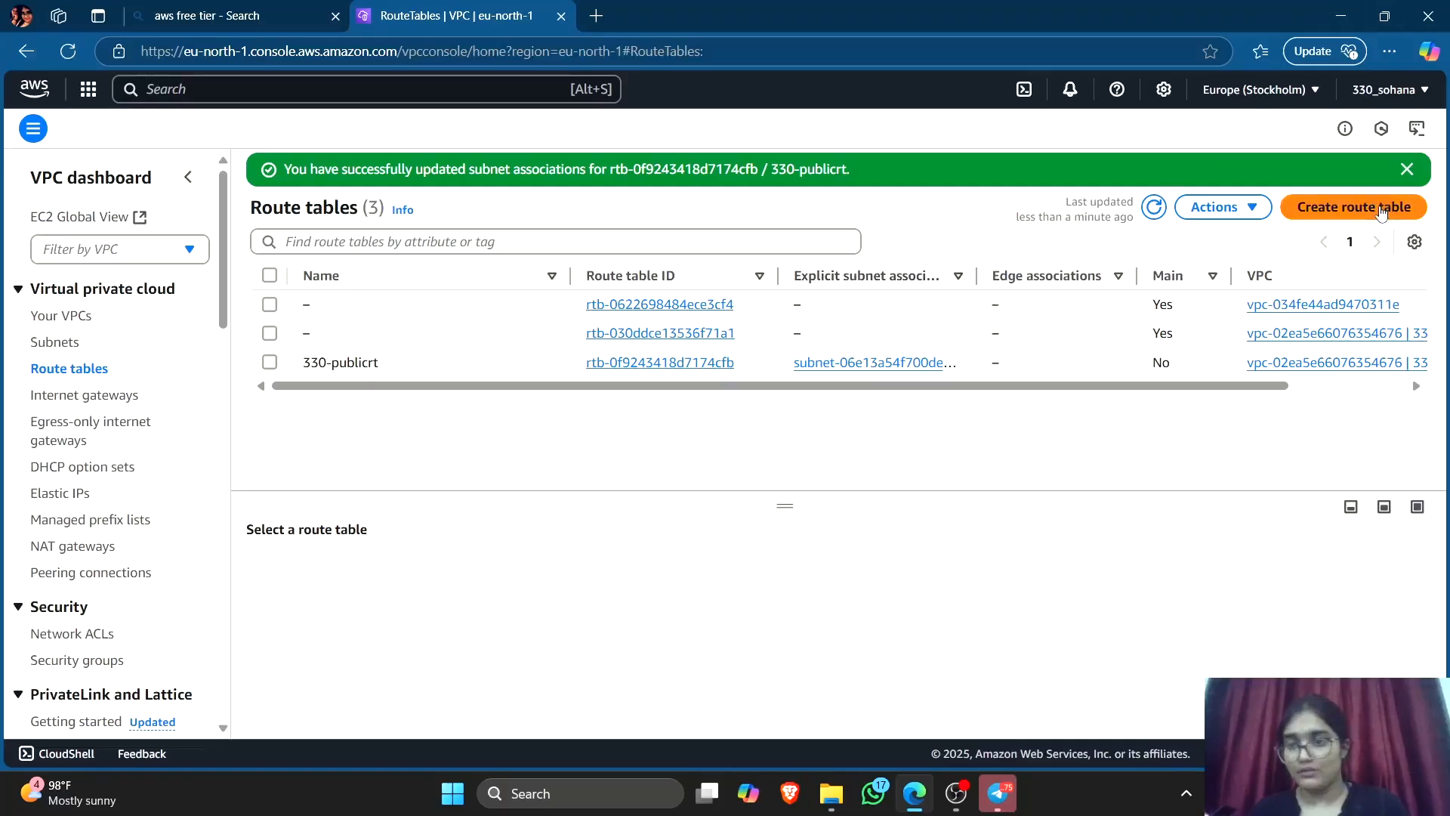
left_click(1379, 212)
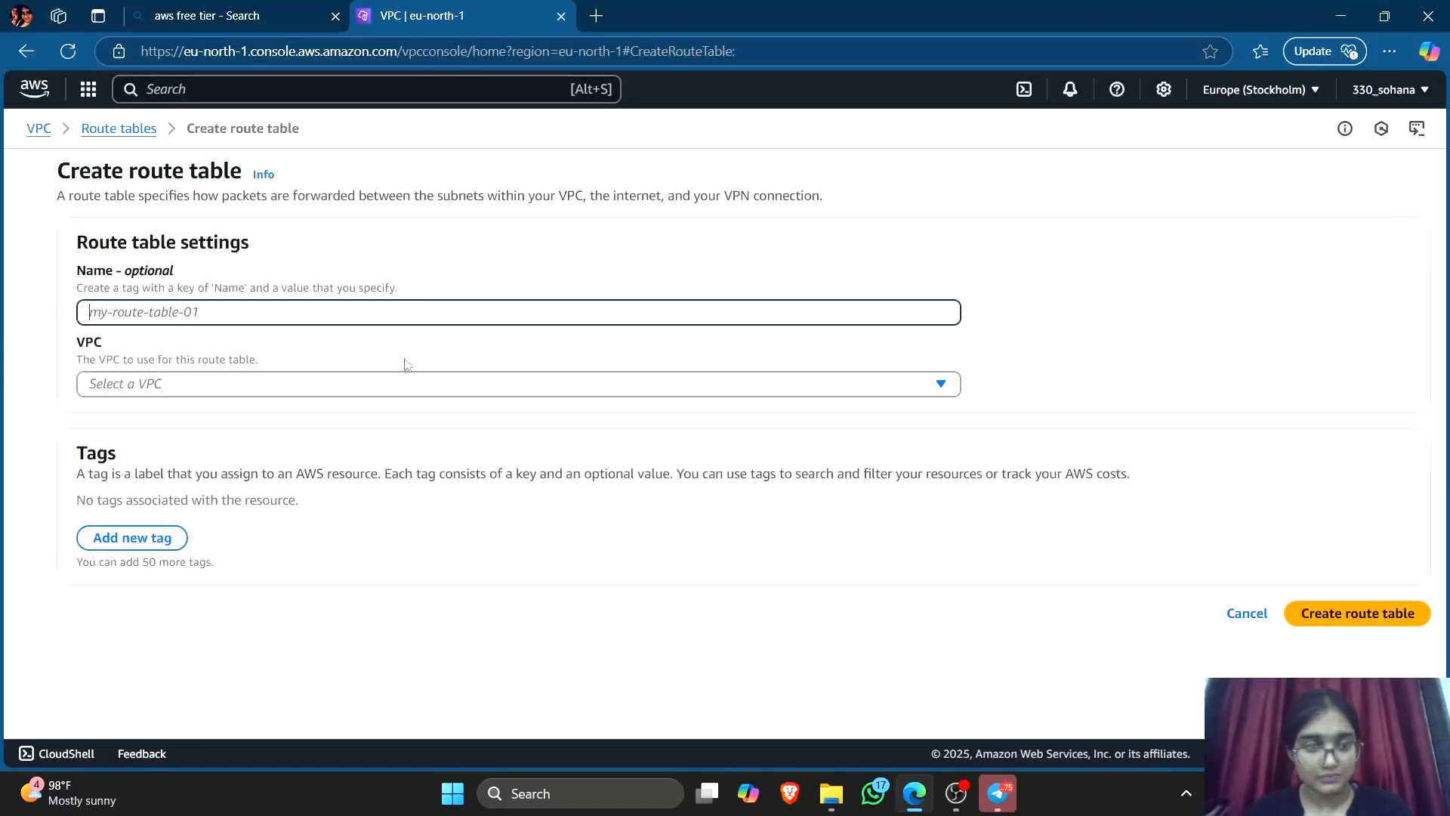
type("330-pri")
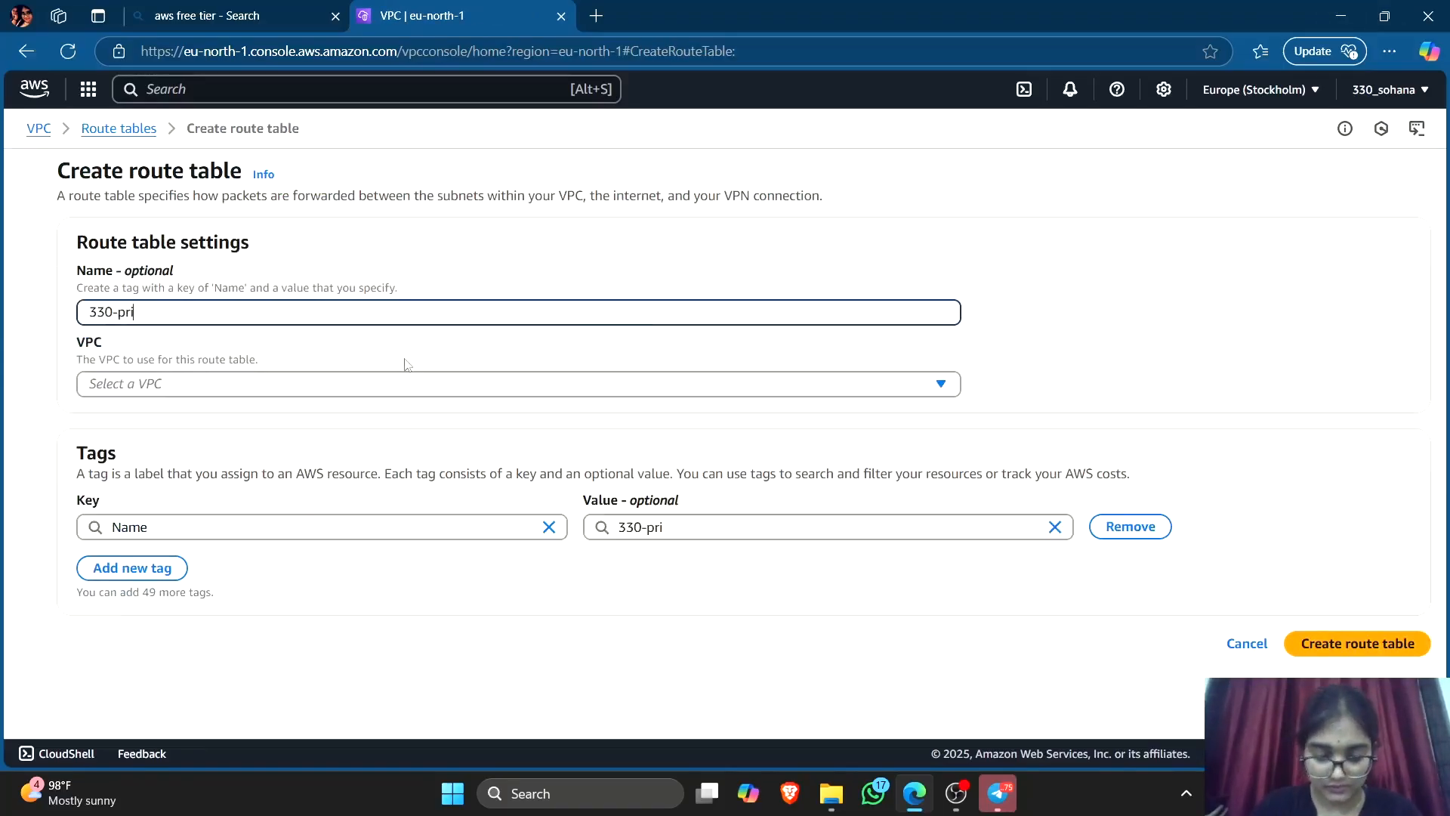
type("var")
type("te")
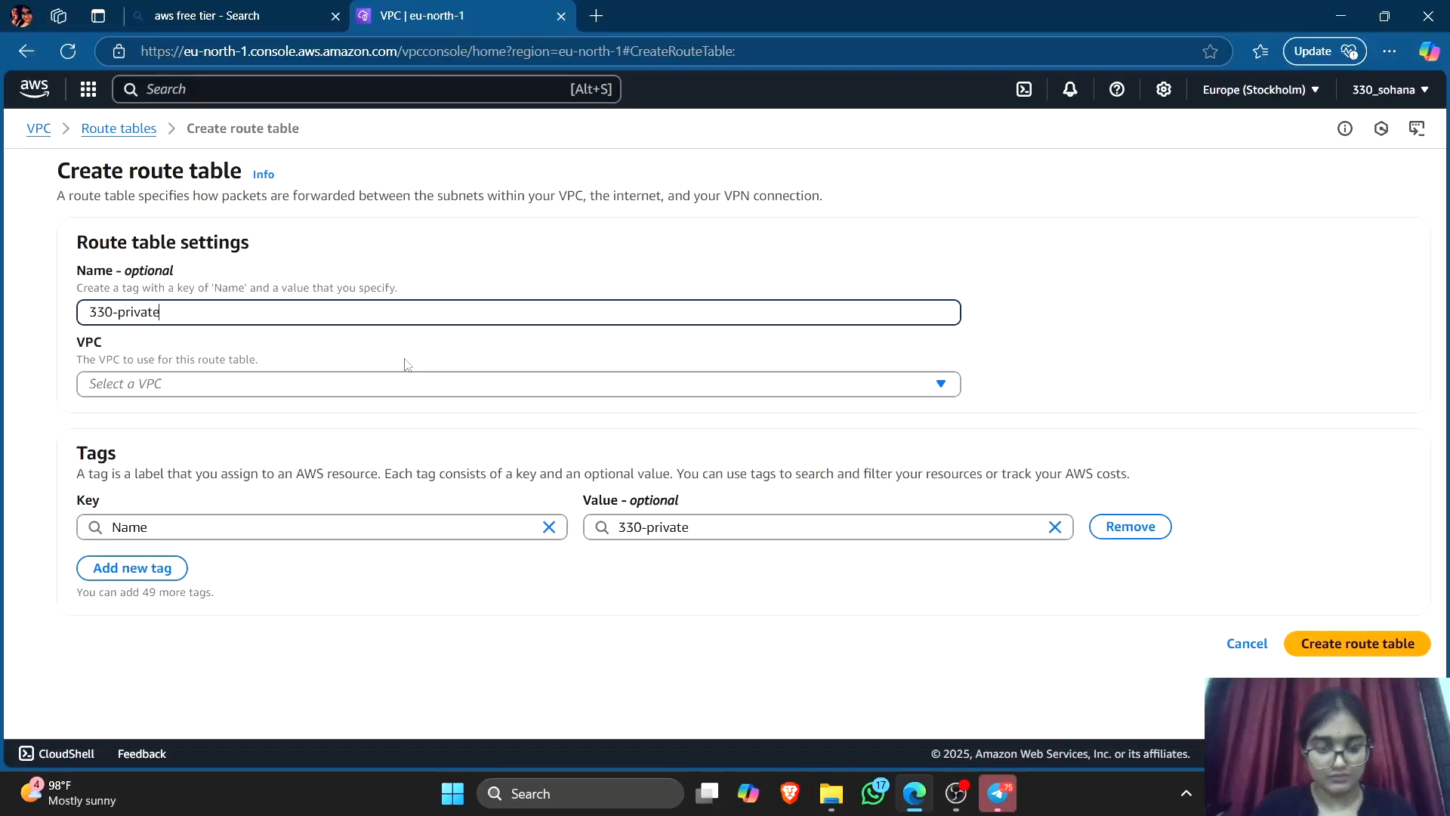
type("rt")
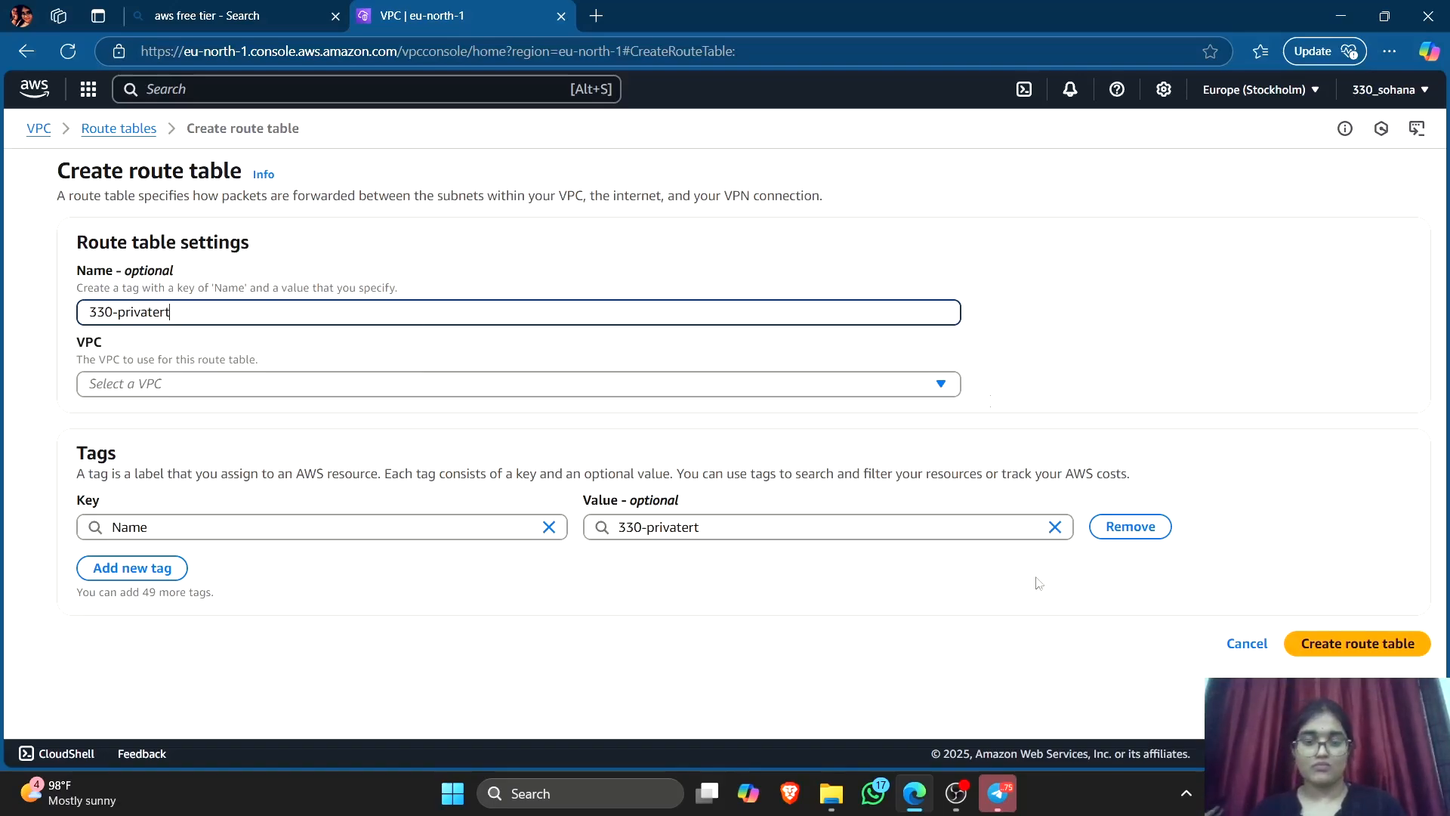
left_click(371, 387)
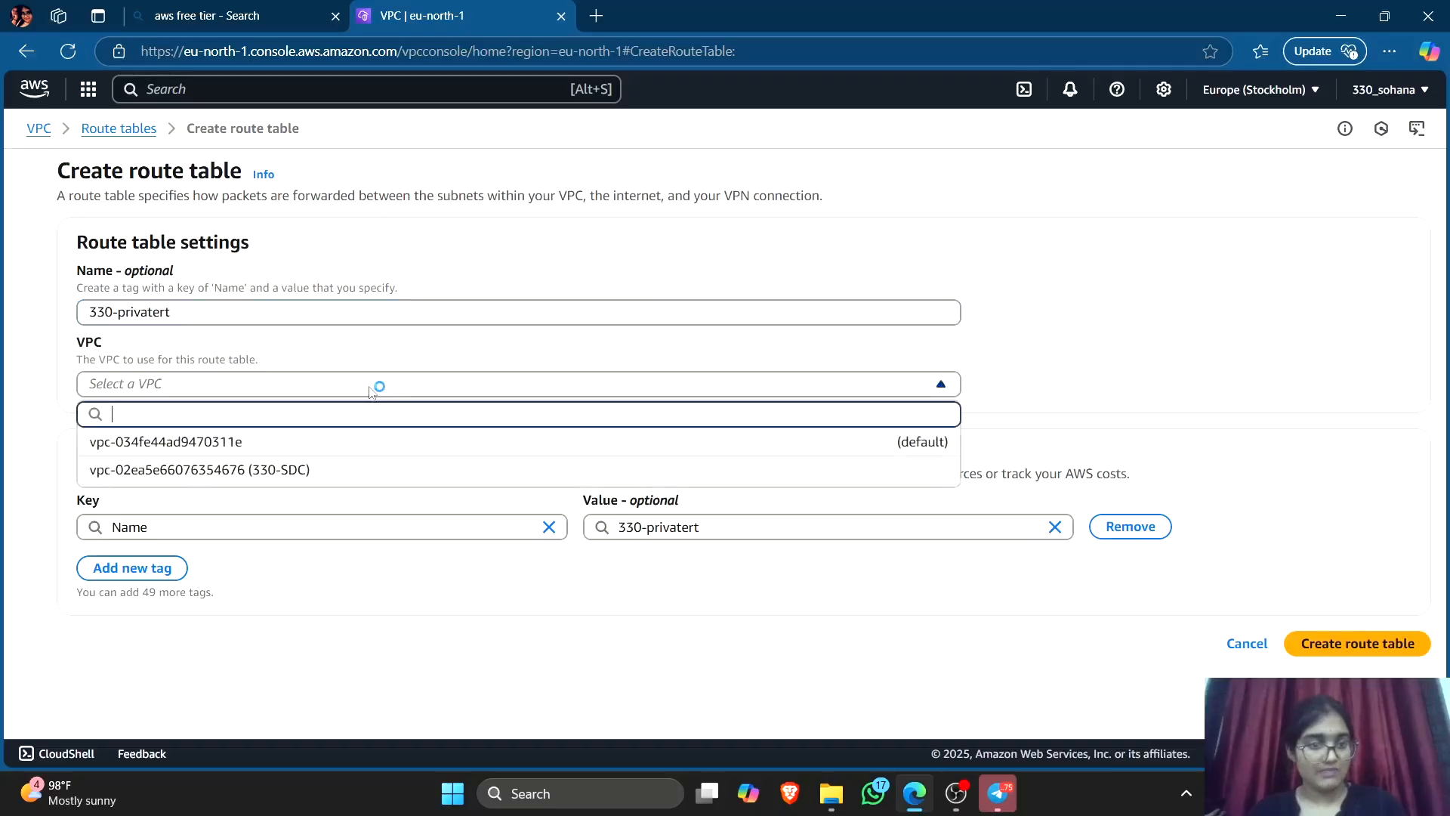
left_click(375, 469)
left_click(1358, 645)
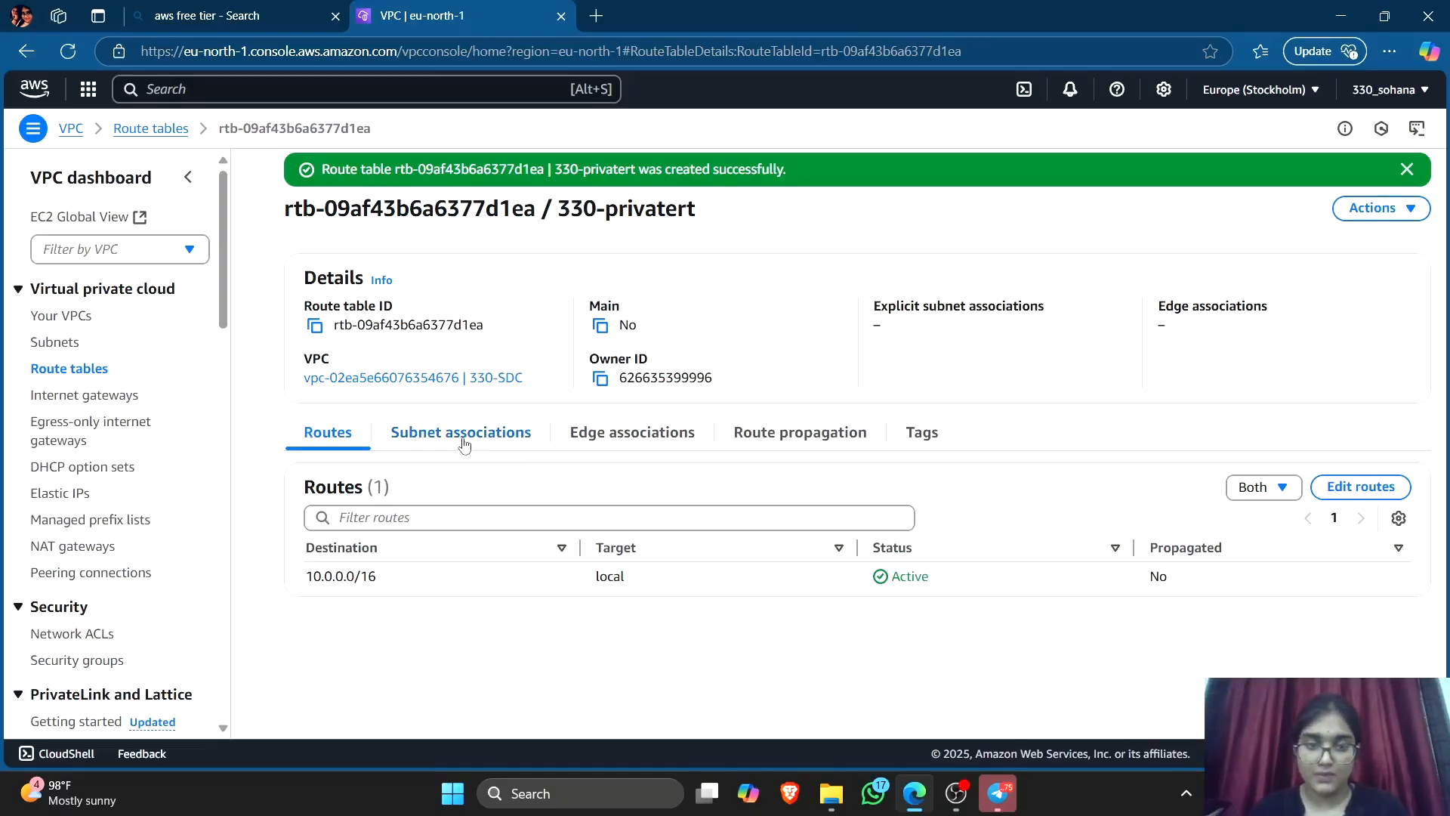
Associate the 330-private subnet with the 330-privatert route table and save the associations.
left_click(465, 443)
left_click(1337, 492)
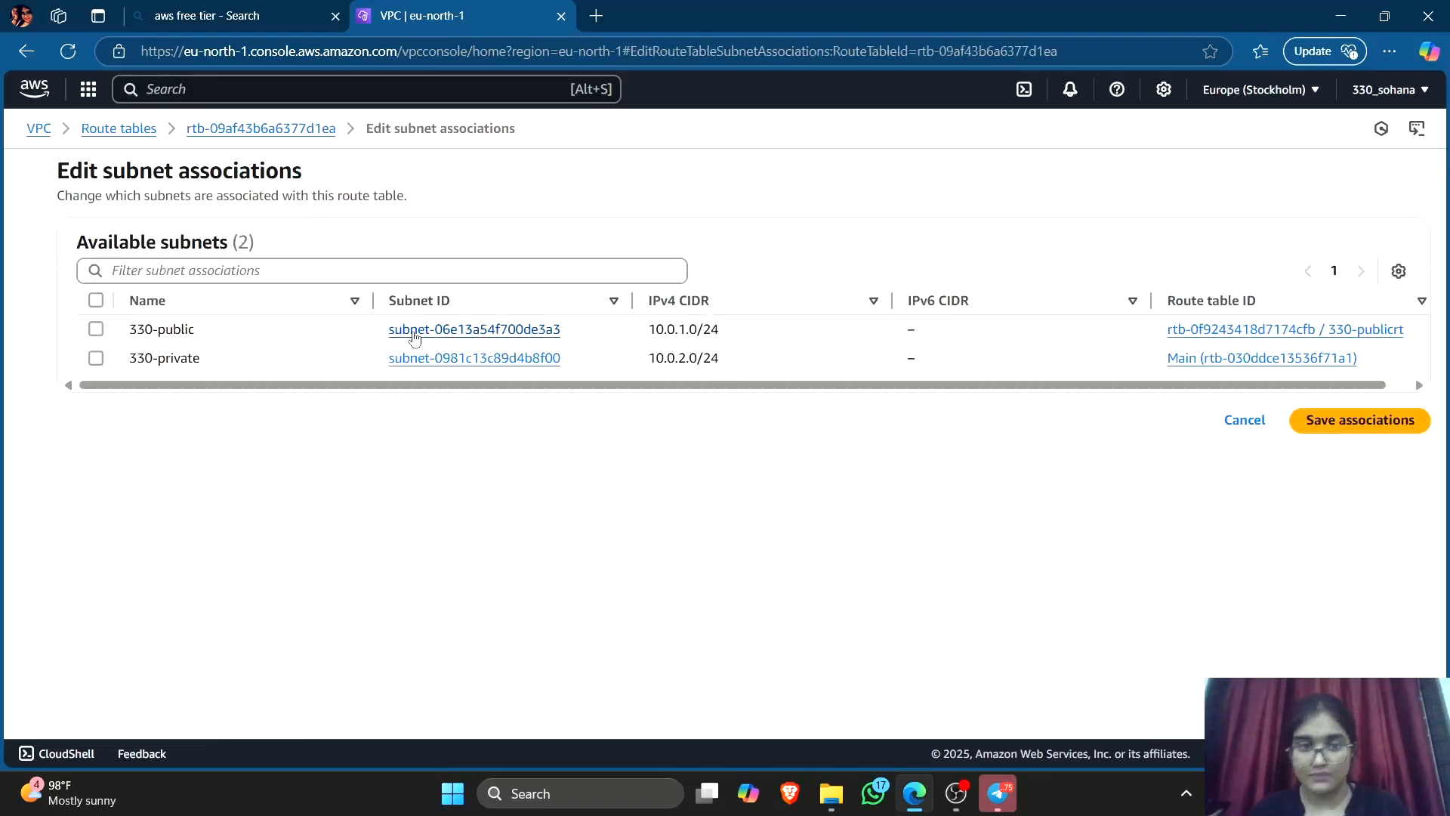
left_click(96, 359)
left_click(1325, 521)
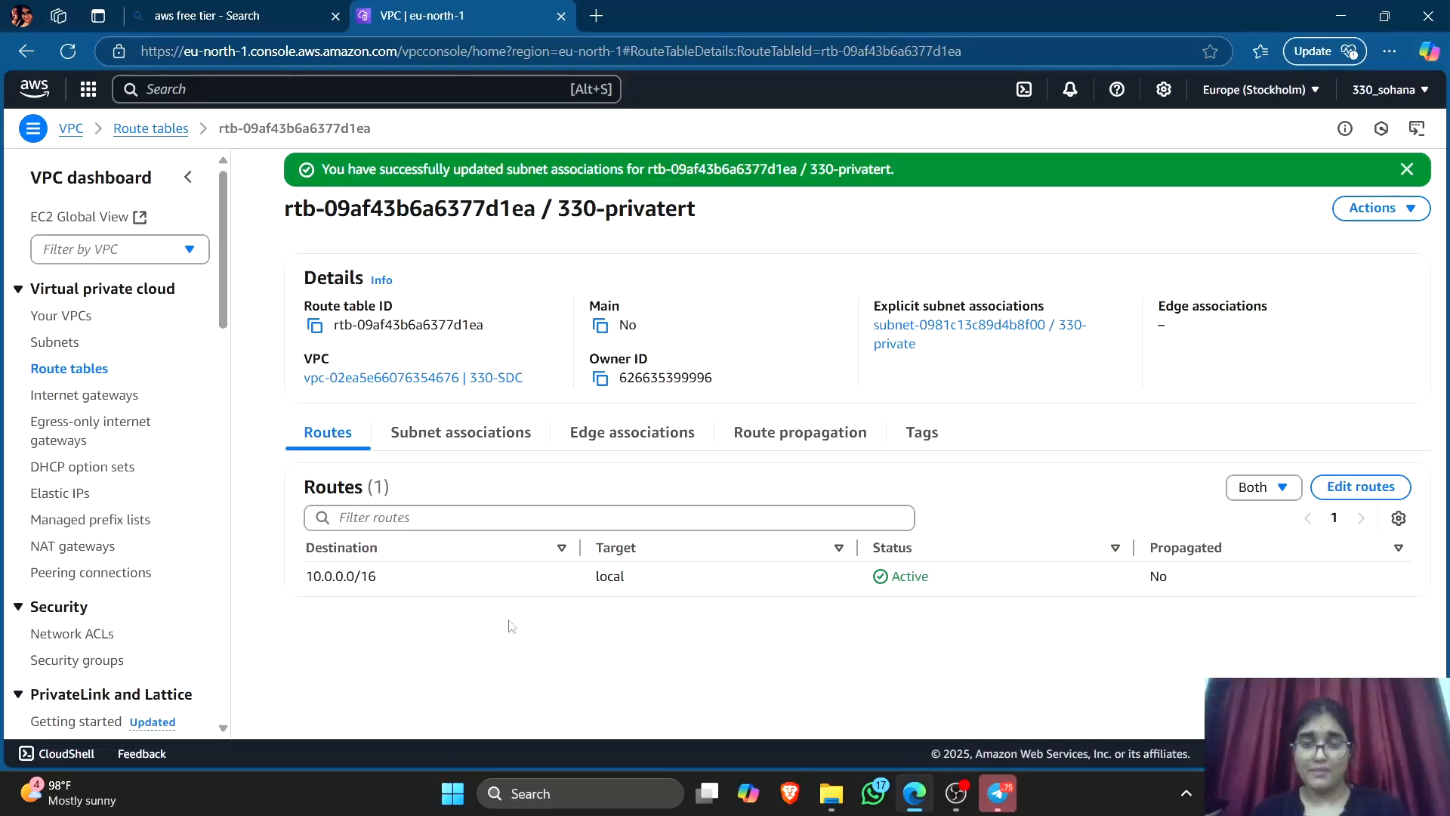
Start creating a new security group and name it 330-publicsg.
scroll(120, 582, "down", 1)
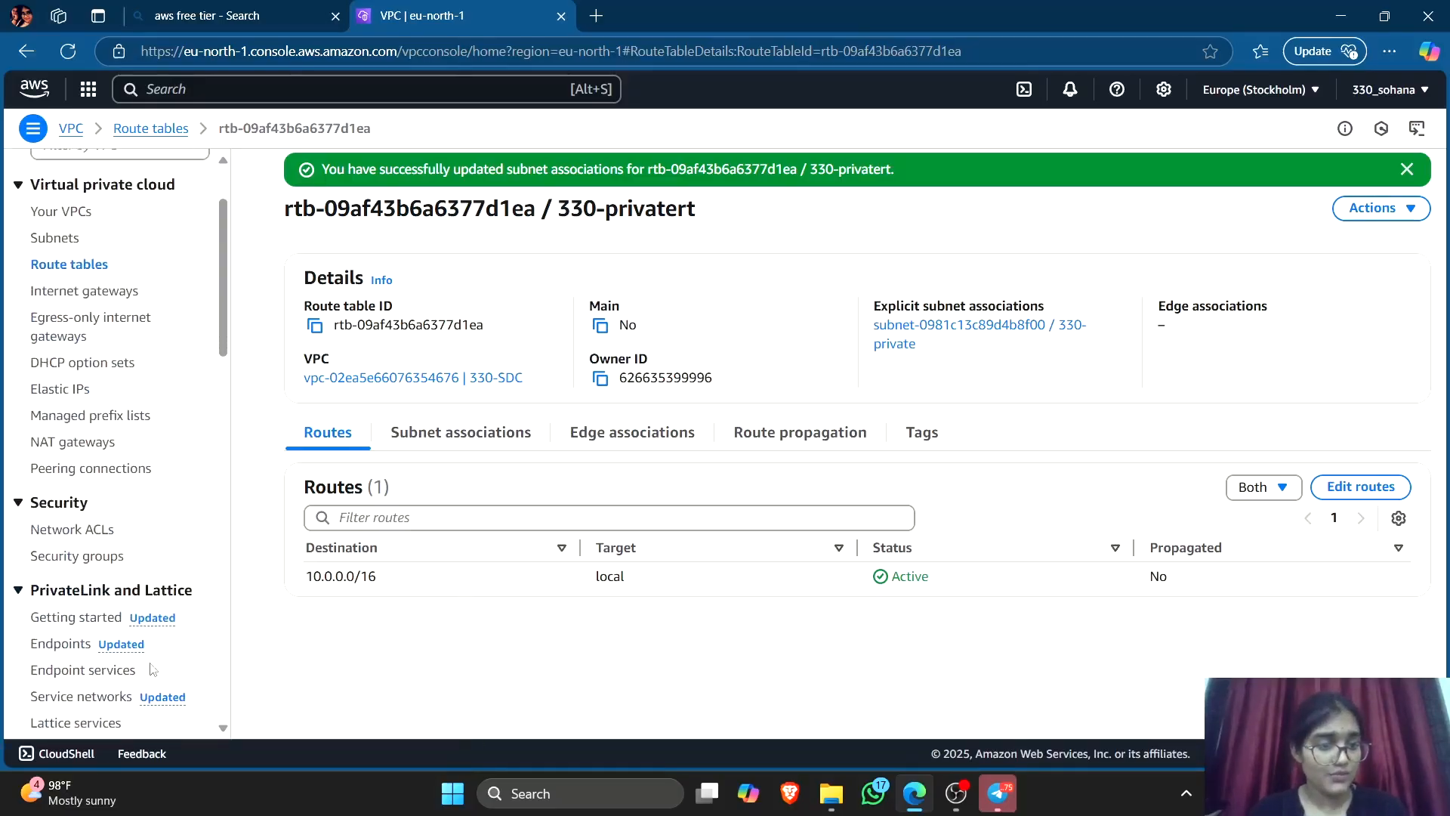
left_click(88, 557)
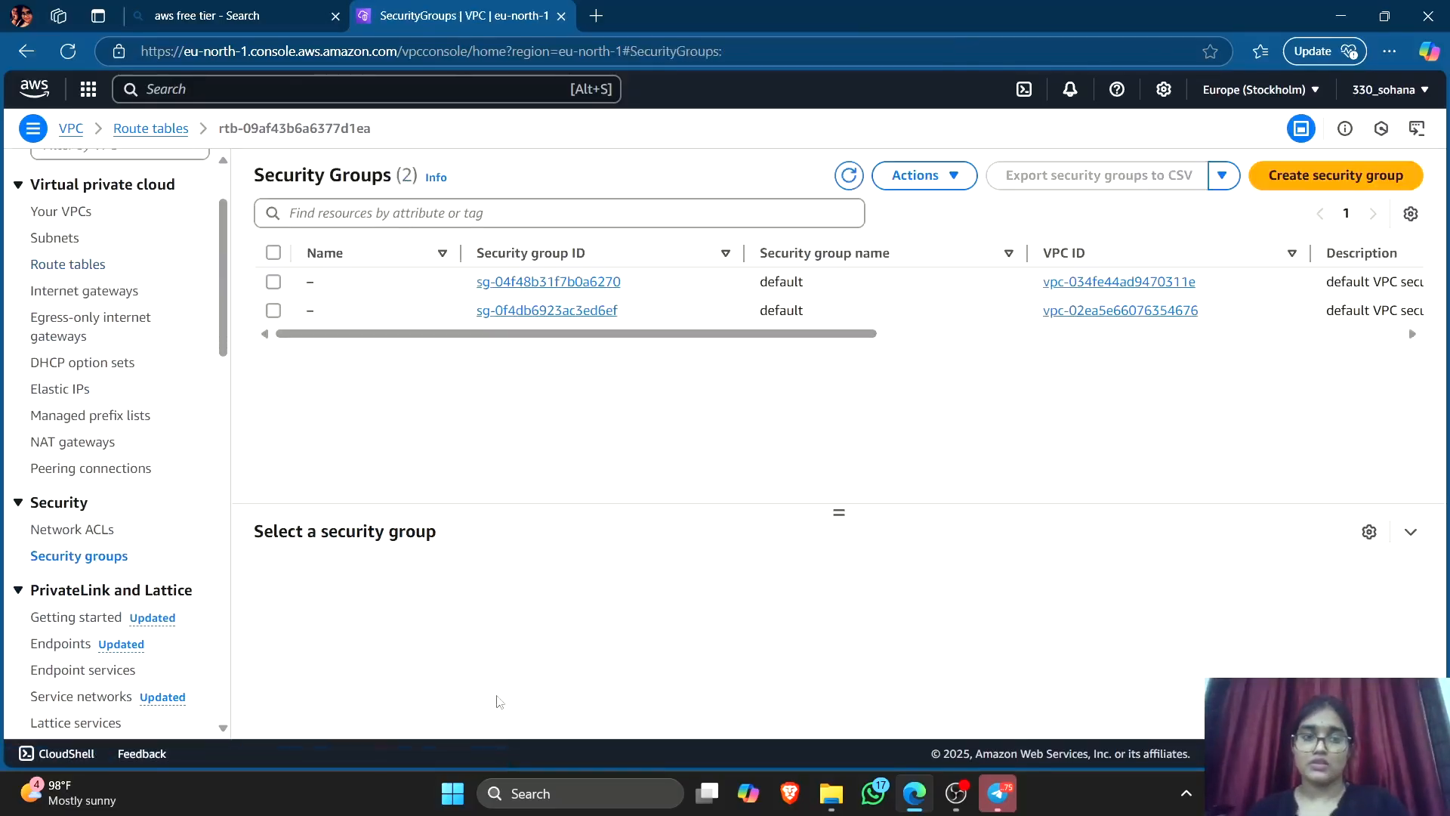
left_click(1329, 175)
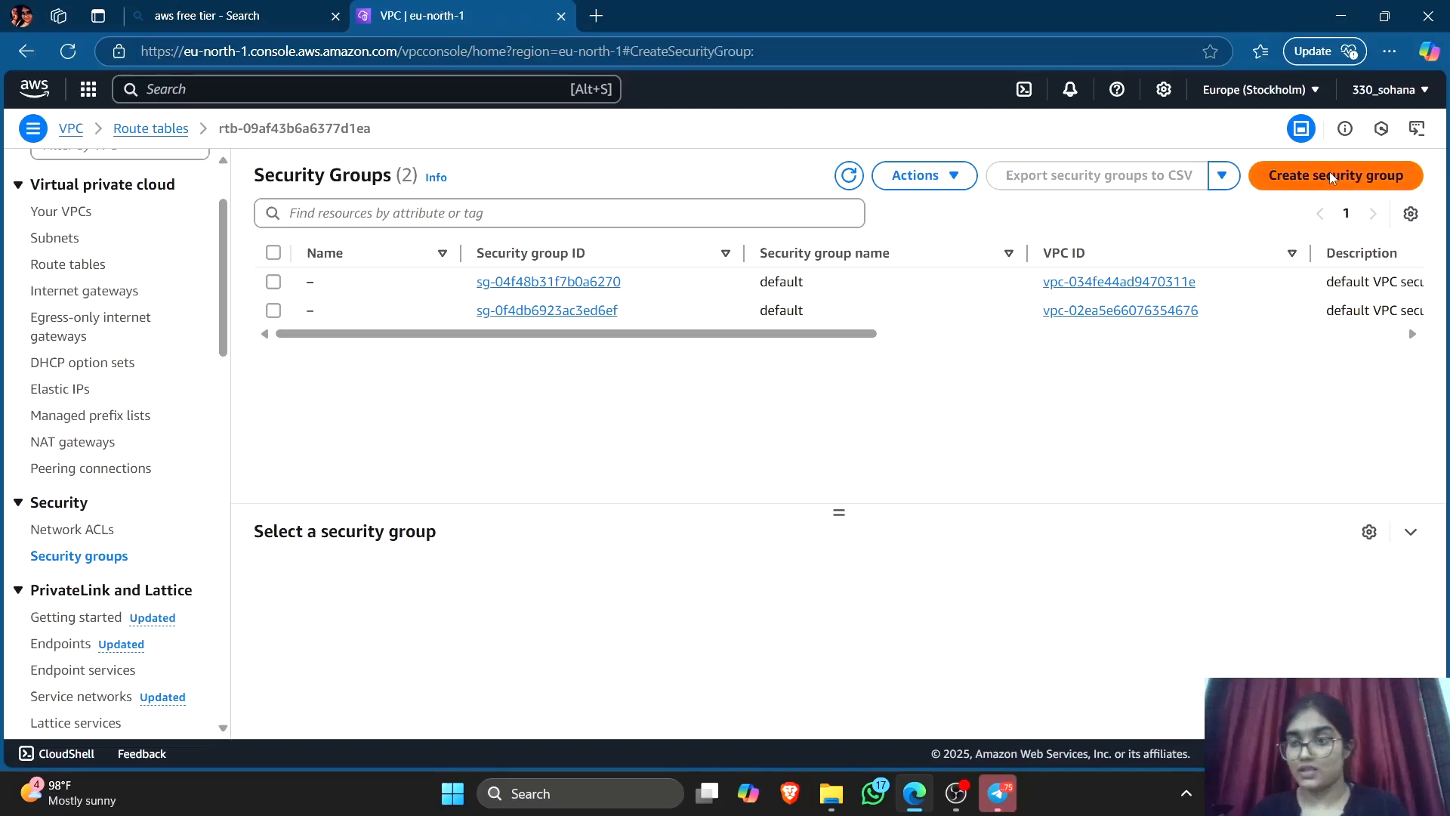
scroll(591, 318, "down", 5)
scroll(253, 363, "up", 5)
left_click(182, 315)
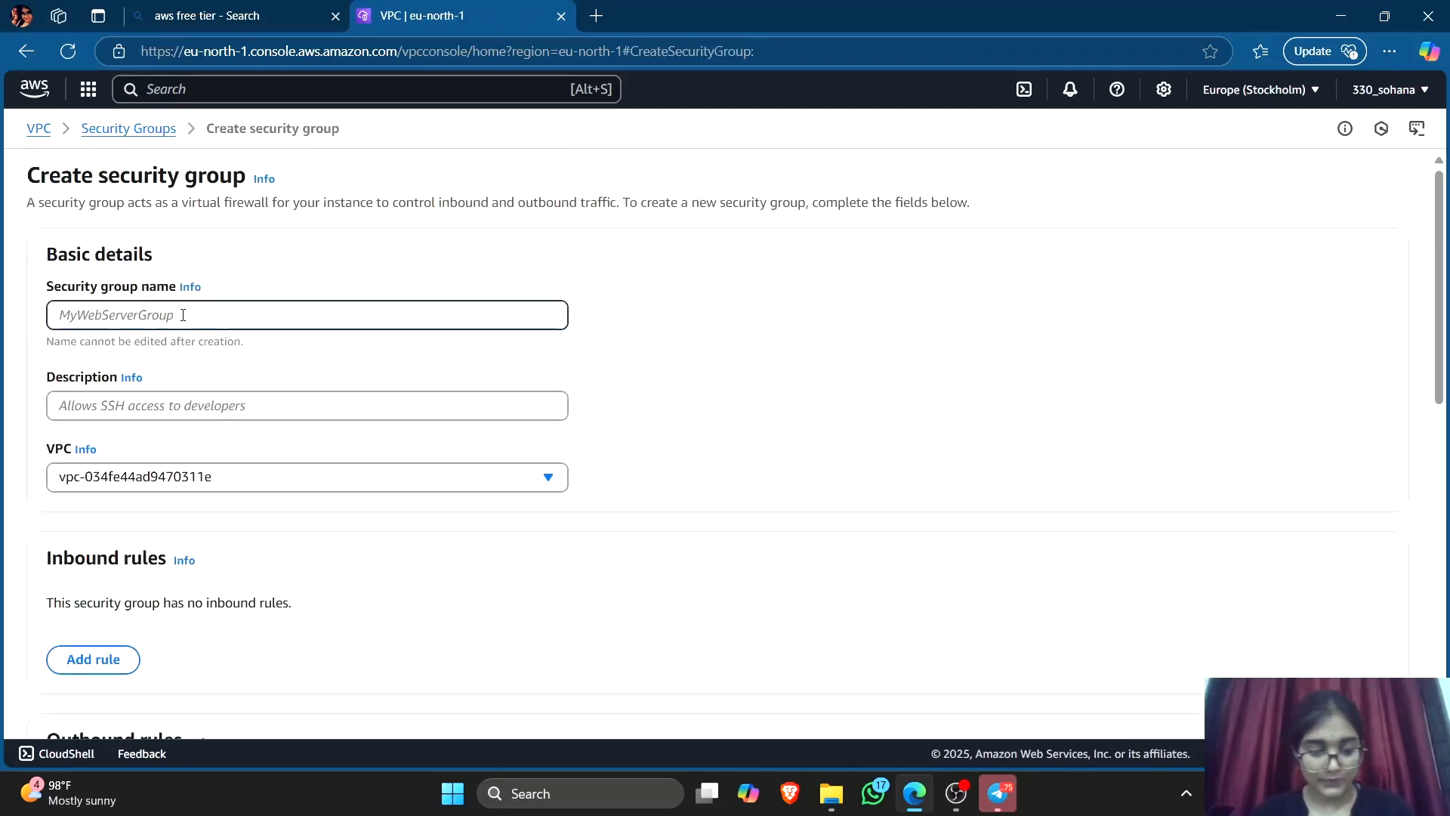
type("330-publicsg")
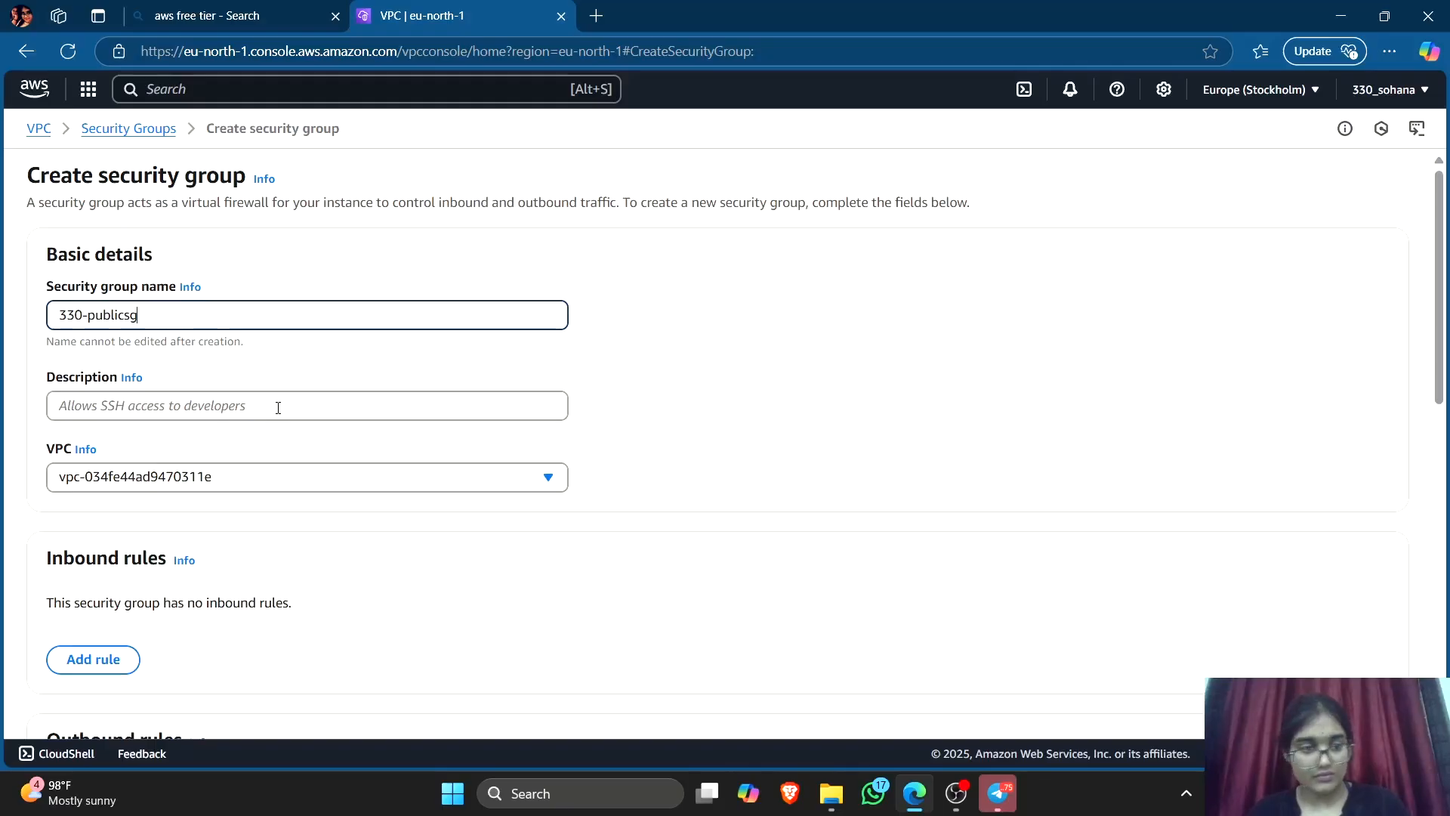
Set the security group's description to "Allows SSH access to developers" and its VPC to 330-SDC.
scroll(278, 407, "down", 2)
scroll(278, 407, "up", 2)
left_click(256, 392)
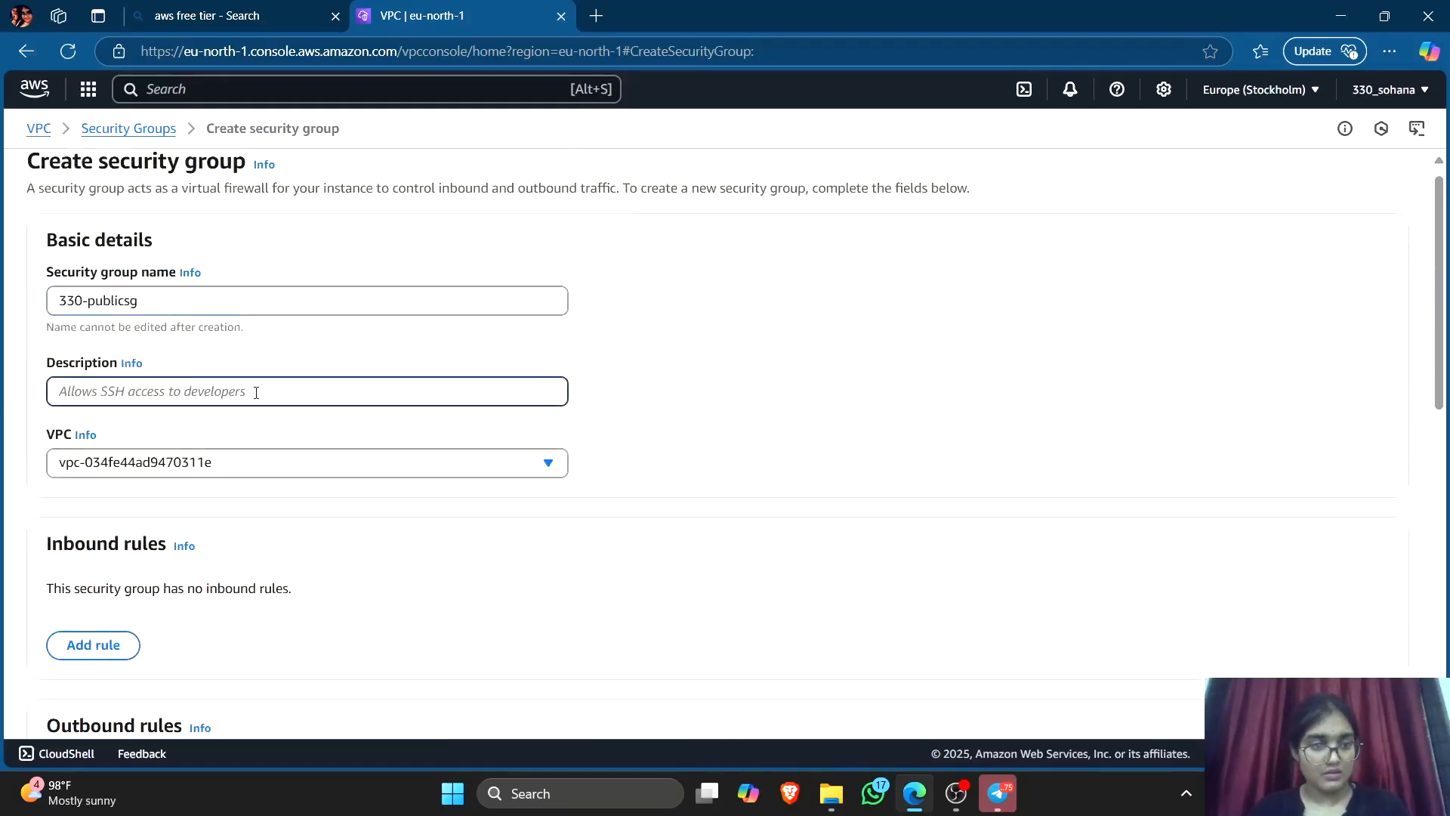
type("A")
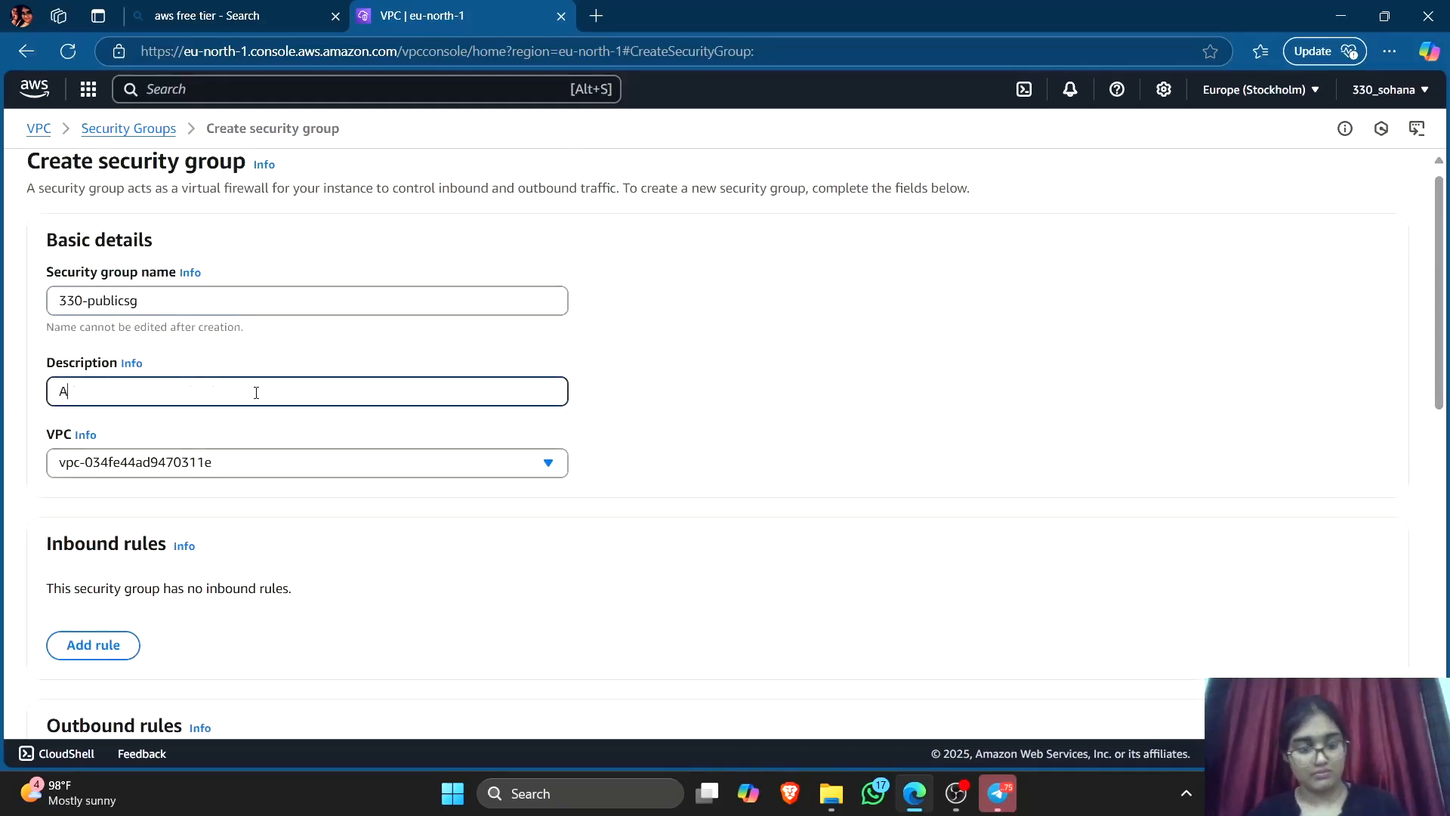
type("llows S")
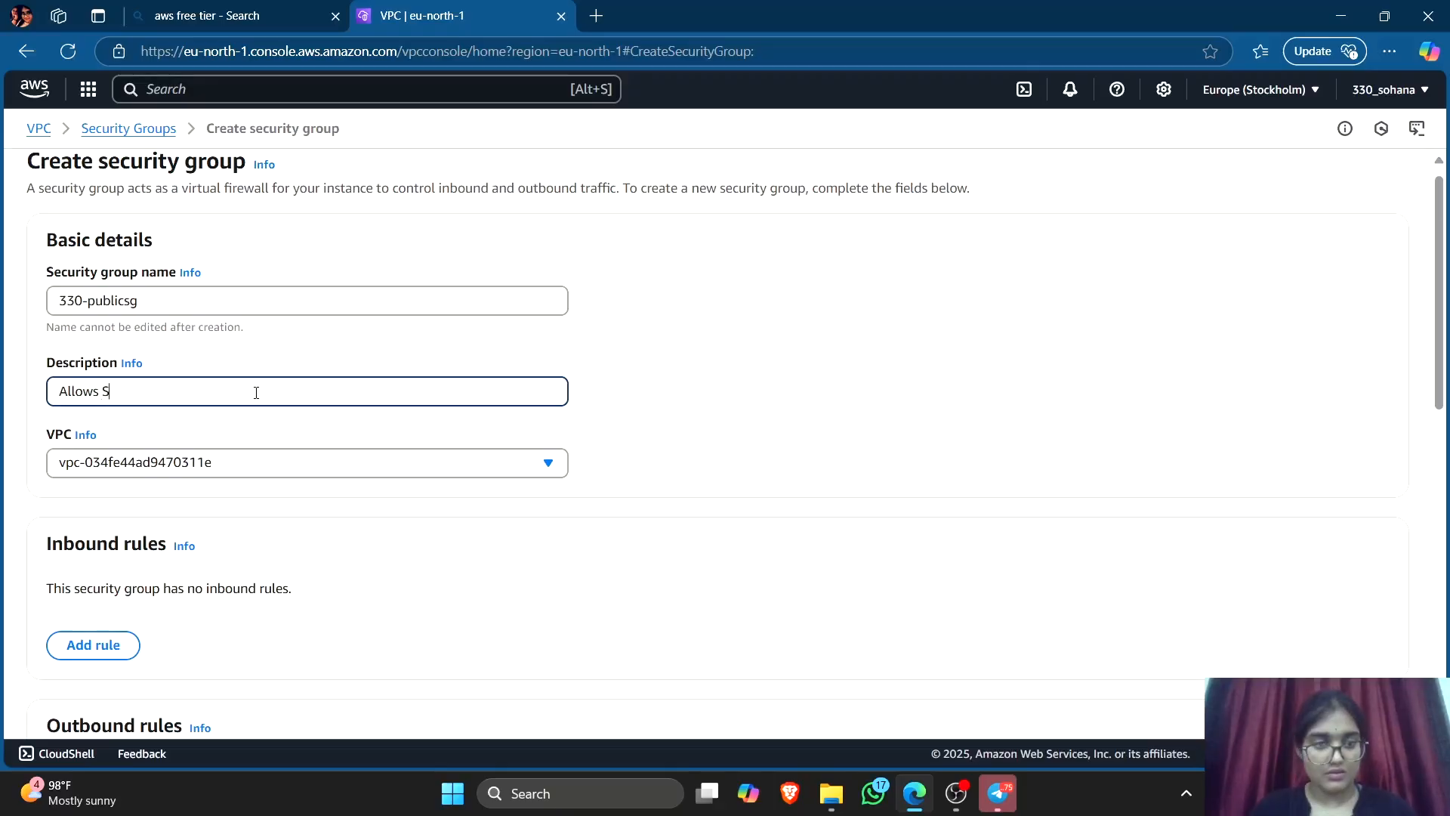
type("SH acces")
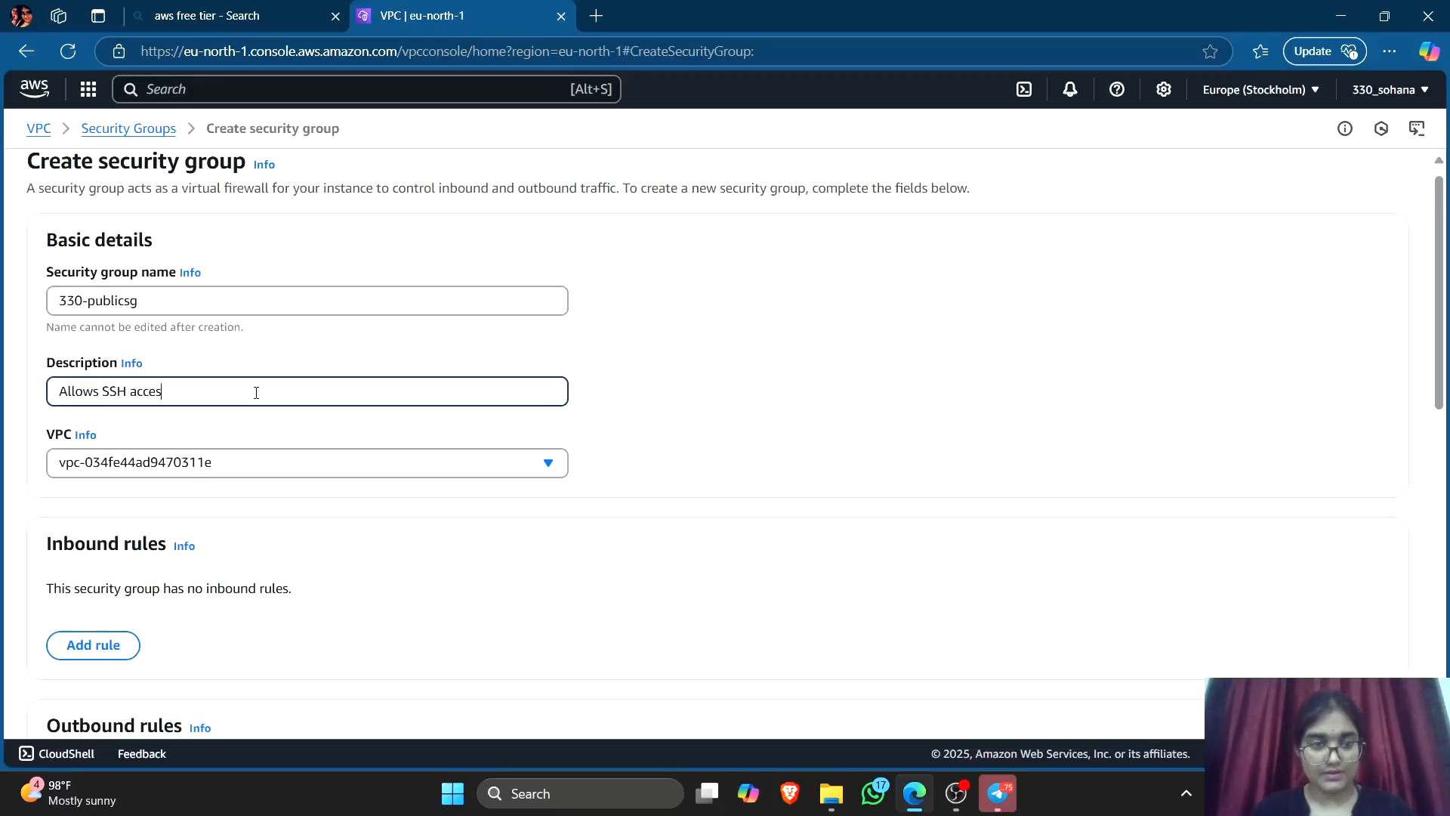
type("s to developers")
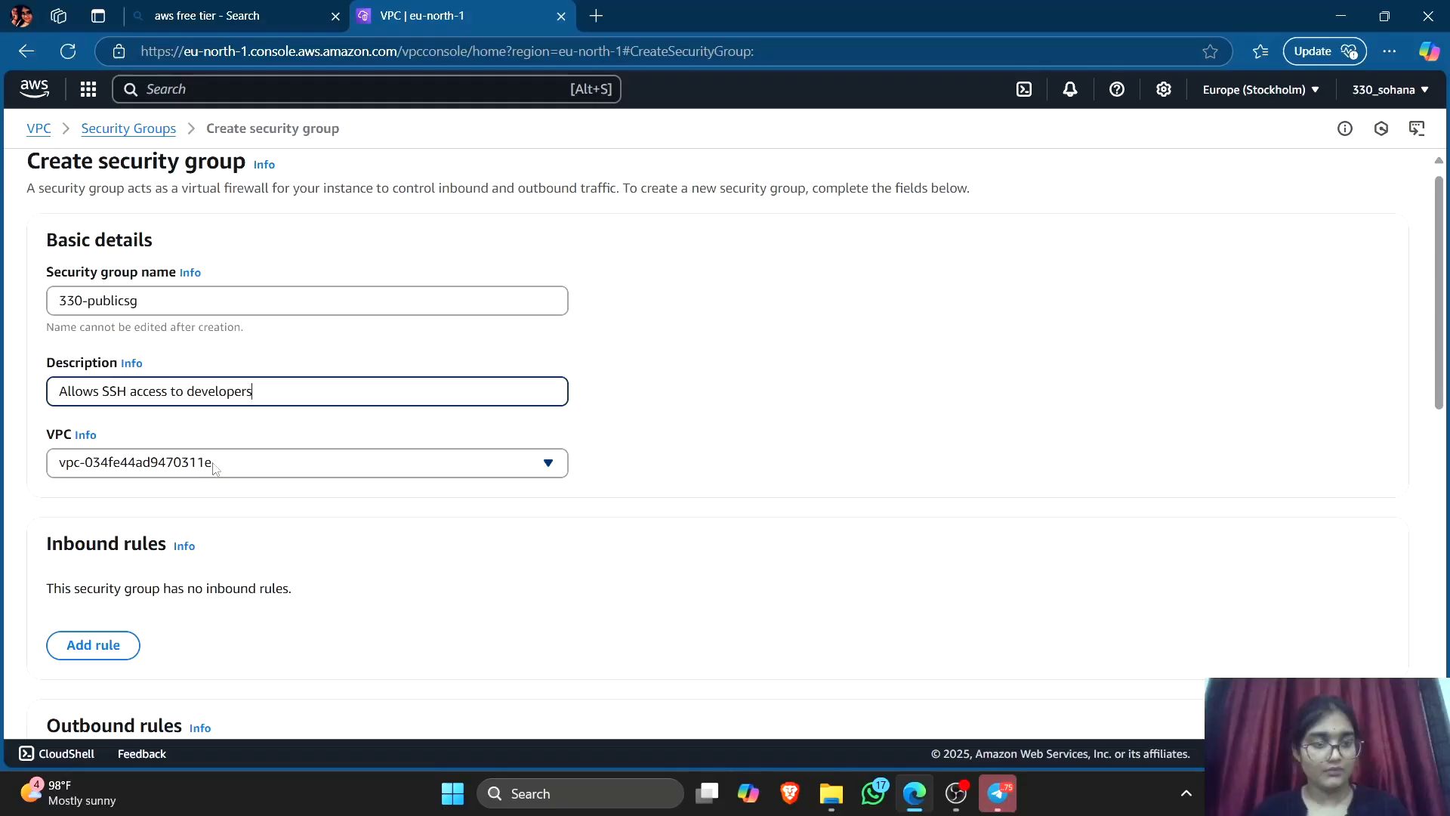
left_click(213, 466)
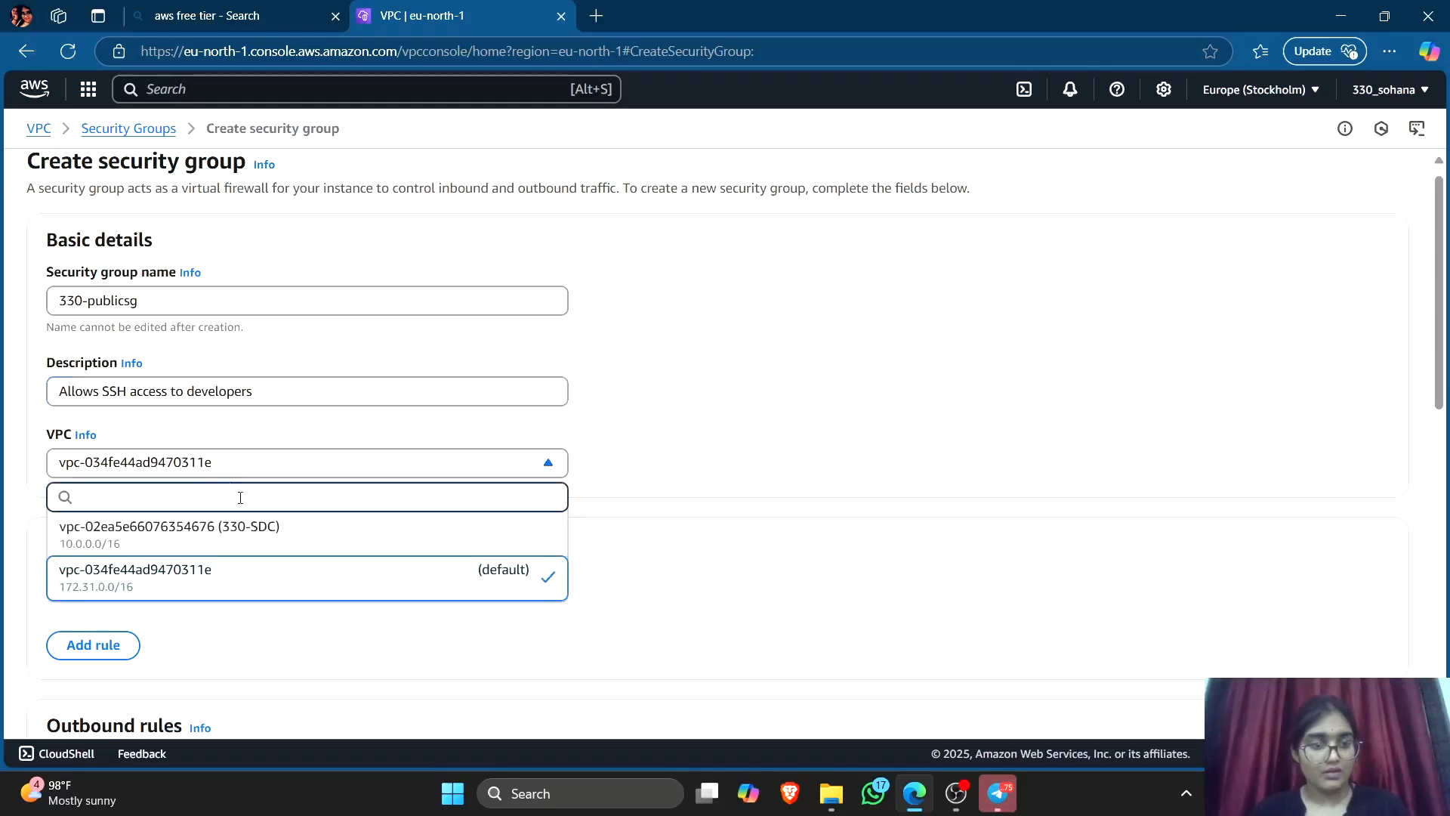
left_click(252, 538)
Add an inbound rule of type SSH to the 330-publicsg security group.
left_click(93, 644)
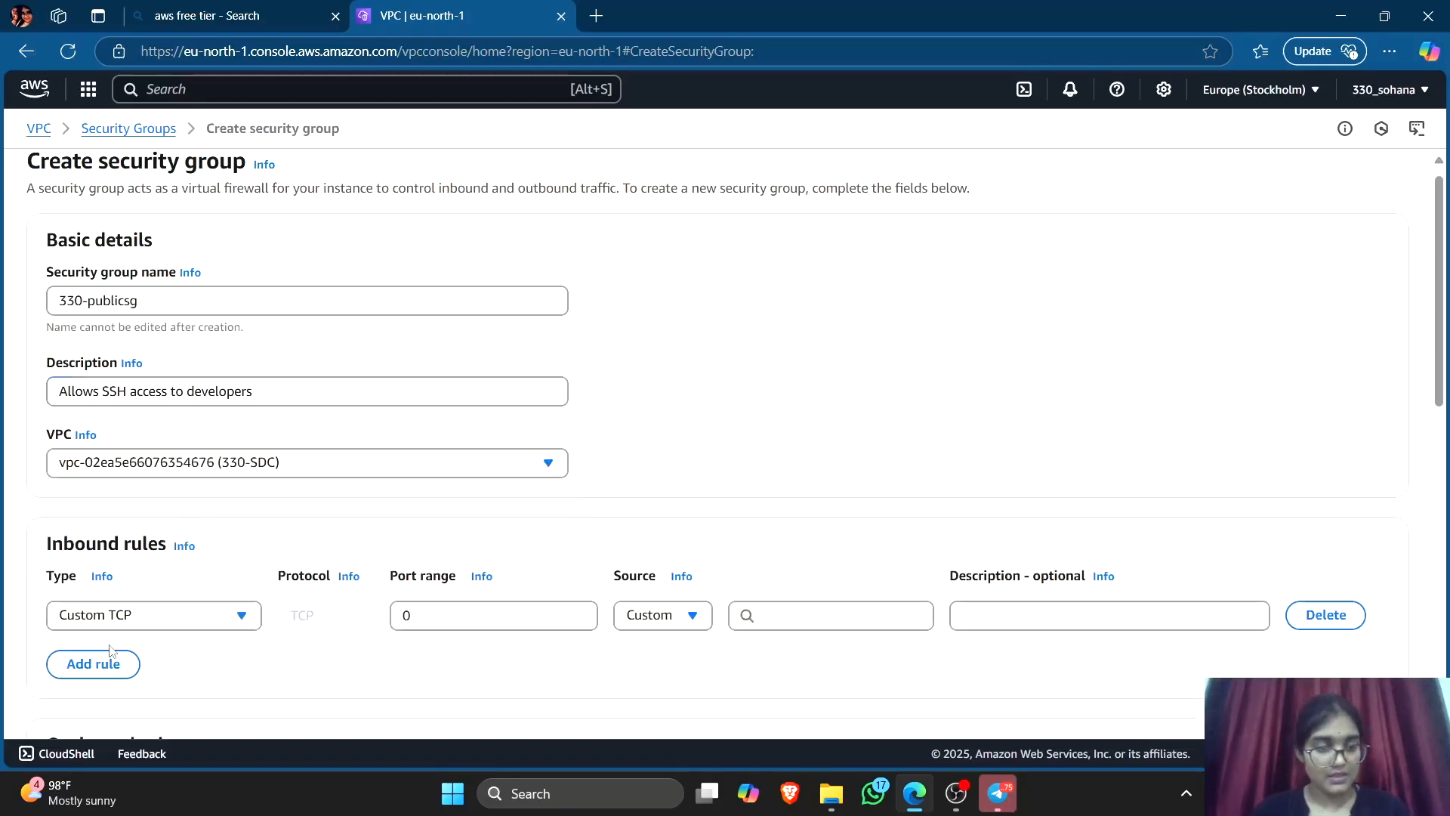
scroll(355, 645, "down", 3)
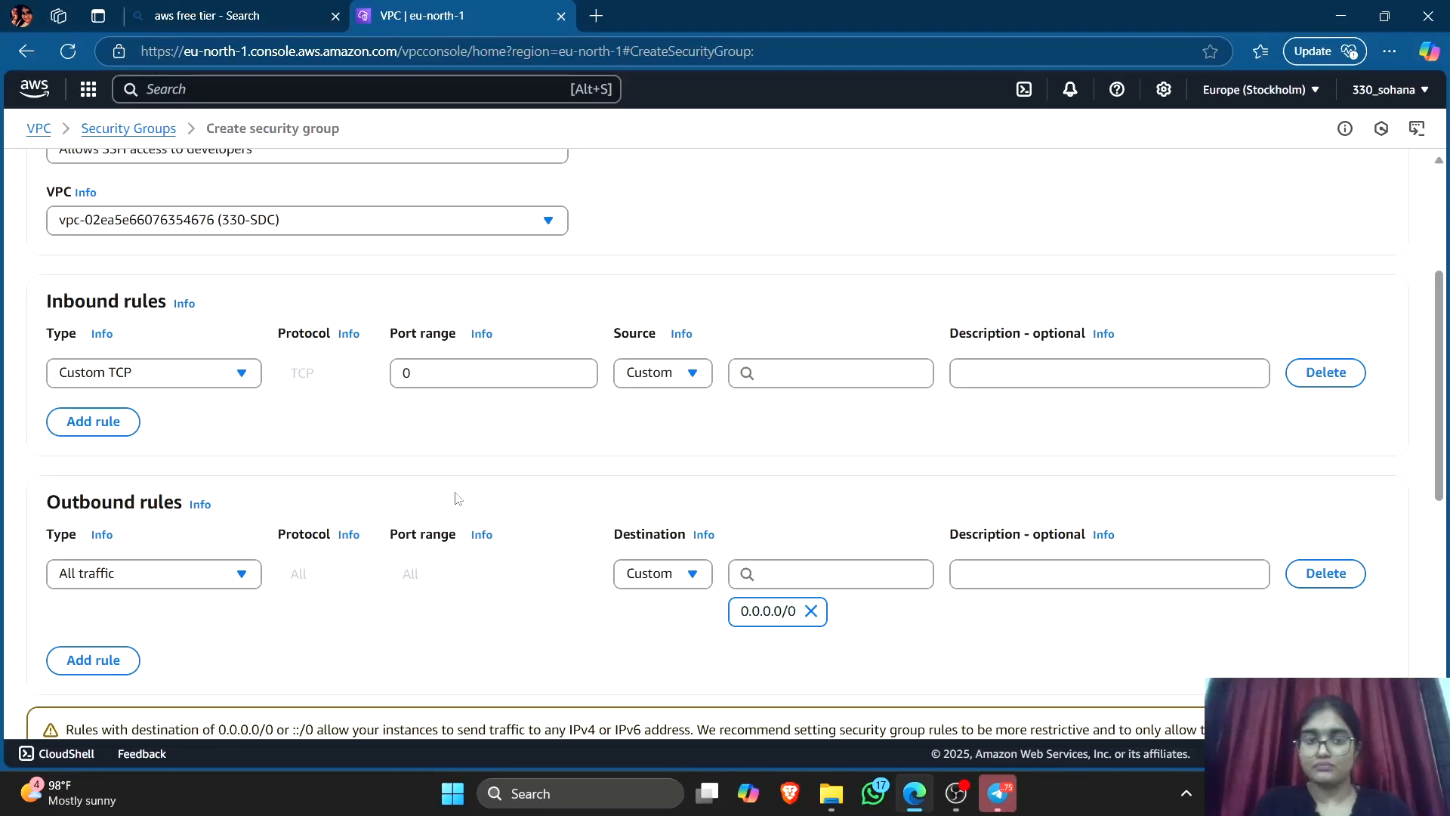
left_click(190, 370)
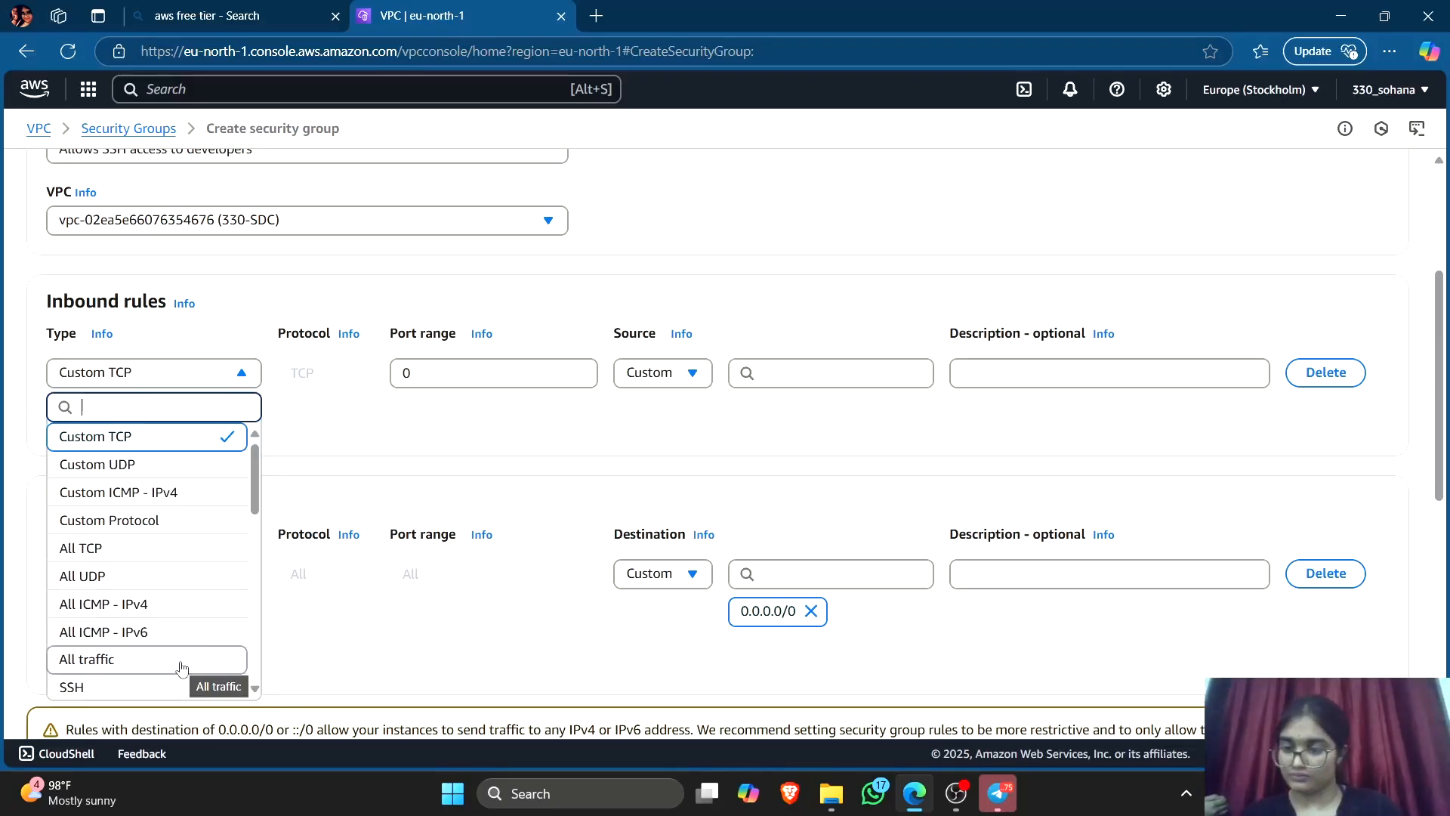
left_click(126, 687)
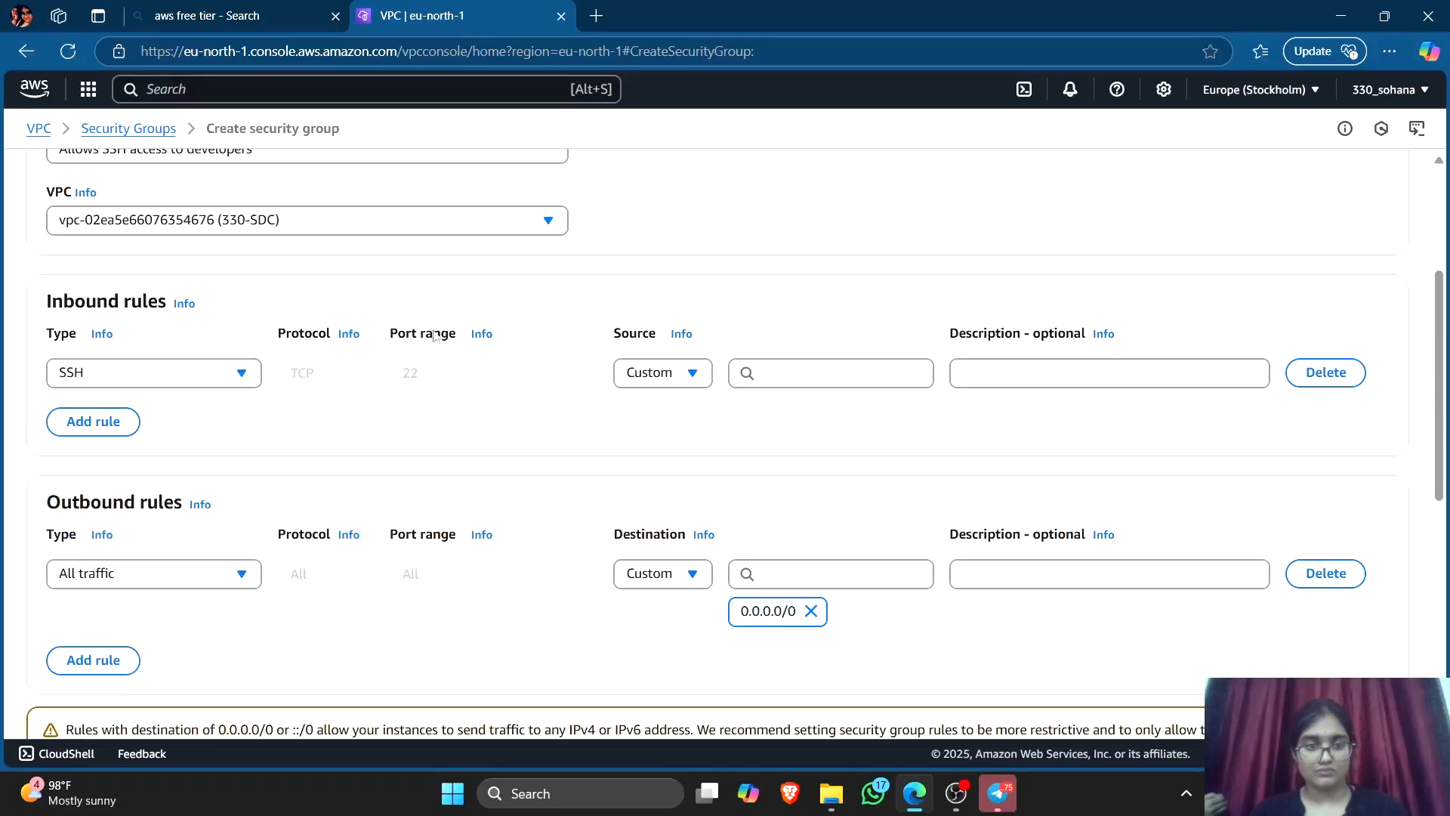
left_click(226, 373)
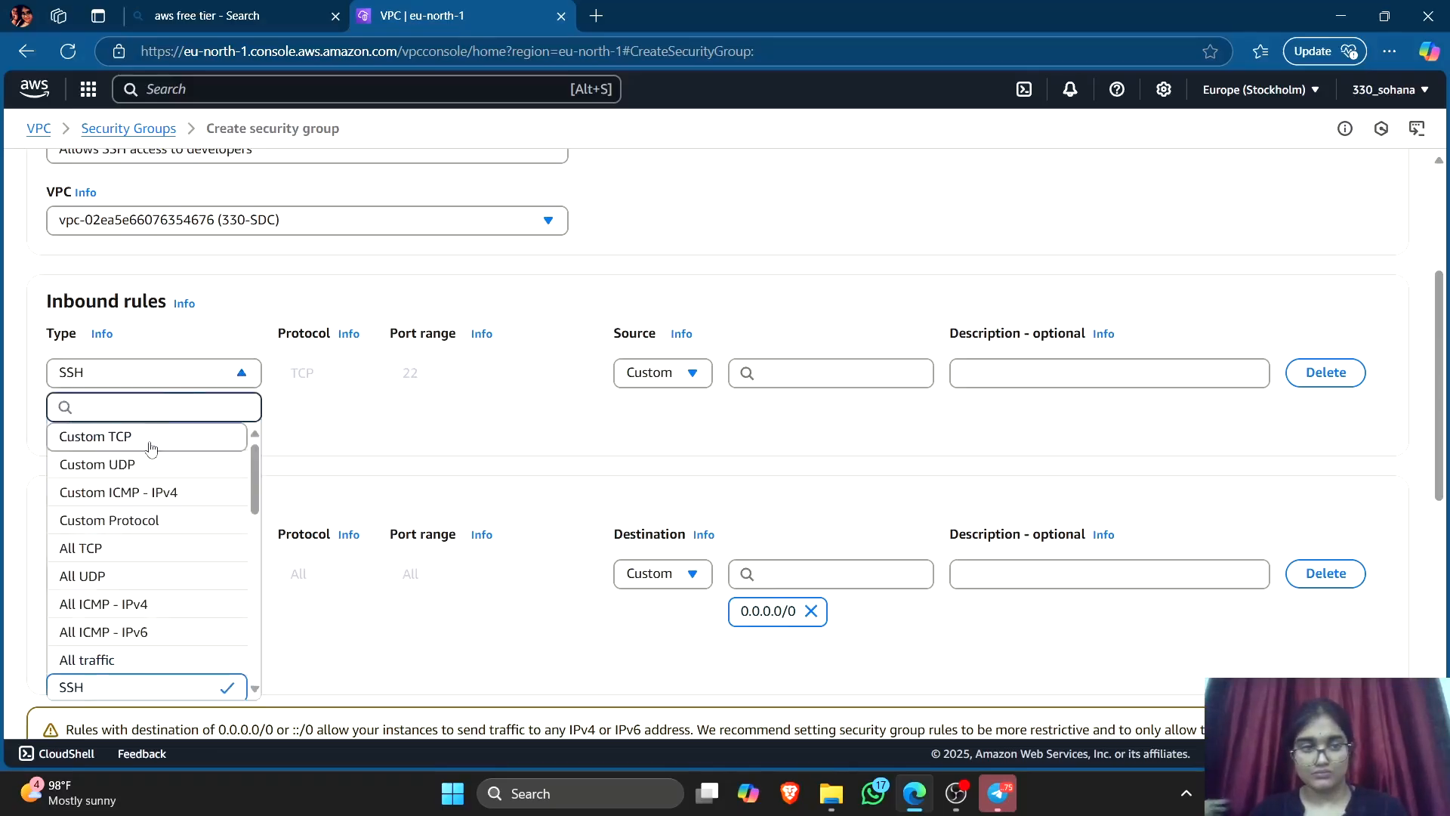
left_click(143, 436)
left_click(231, 385)
left_click(146, 685)
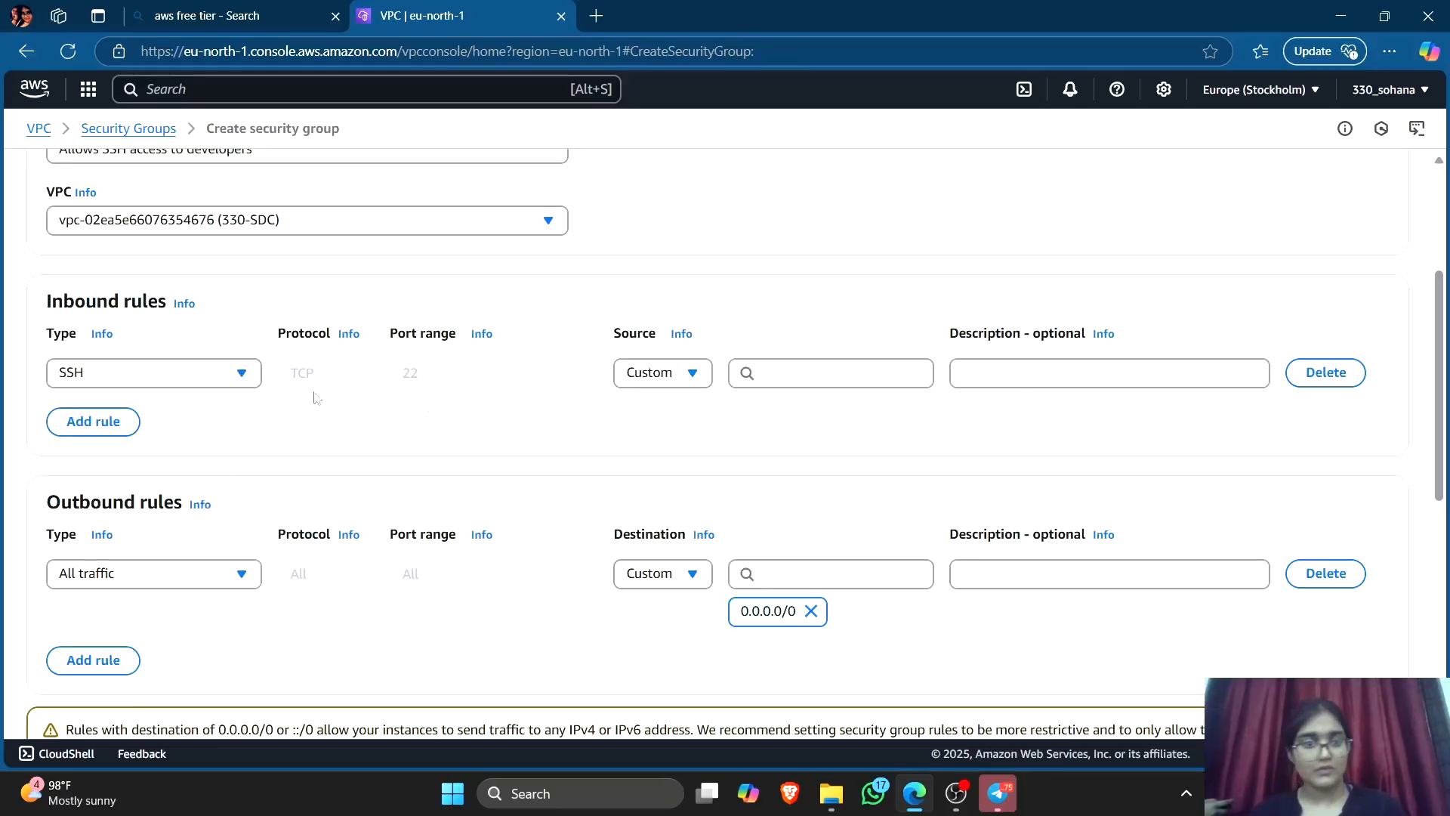
Add a second inbound rule of type HTTP to the 330-publicsg security group.
left_click(95, 425)
left_click(155, 415)
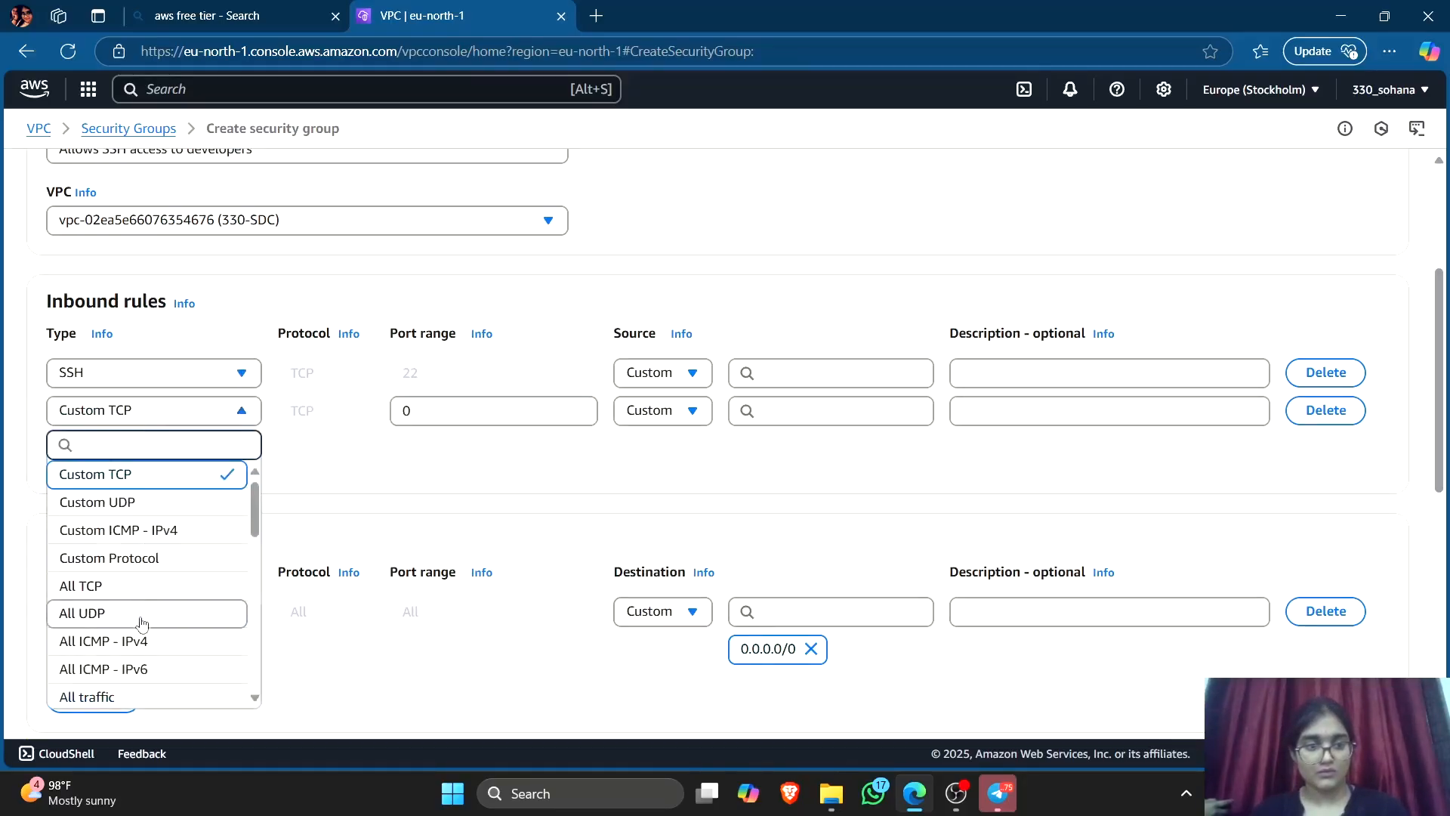
scroll(140, 623, "down", 5)
left_click(113, 501)
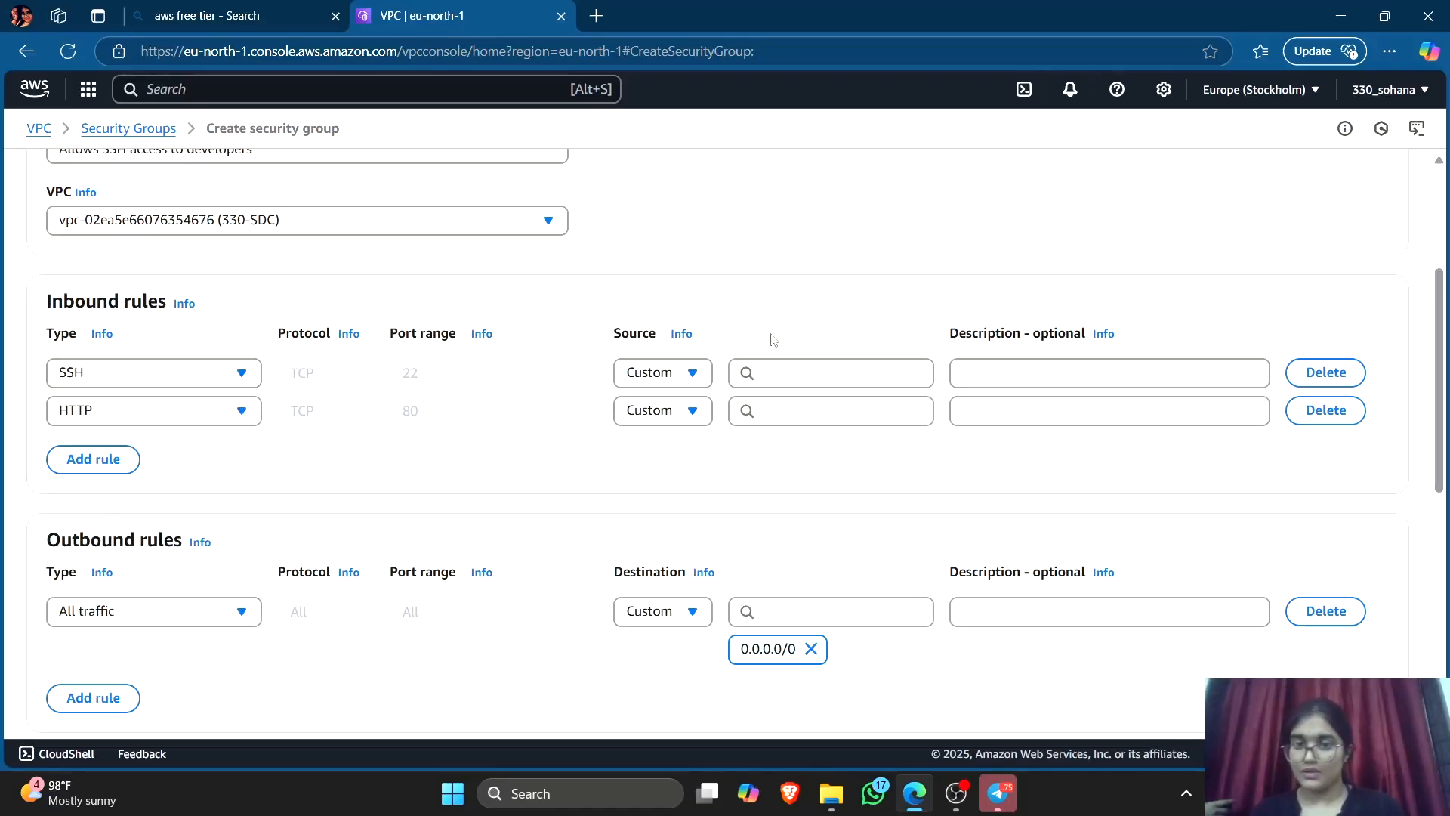
Set the source of both the SSH and HTTP inbound rules to Anywhere, 0.0.0.0/0.
left_click(677, 373)
left_click(666, 436)
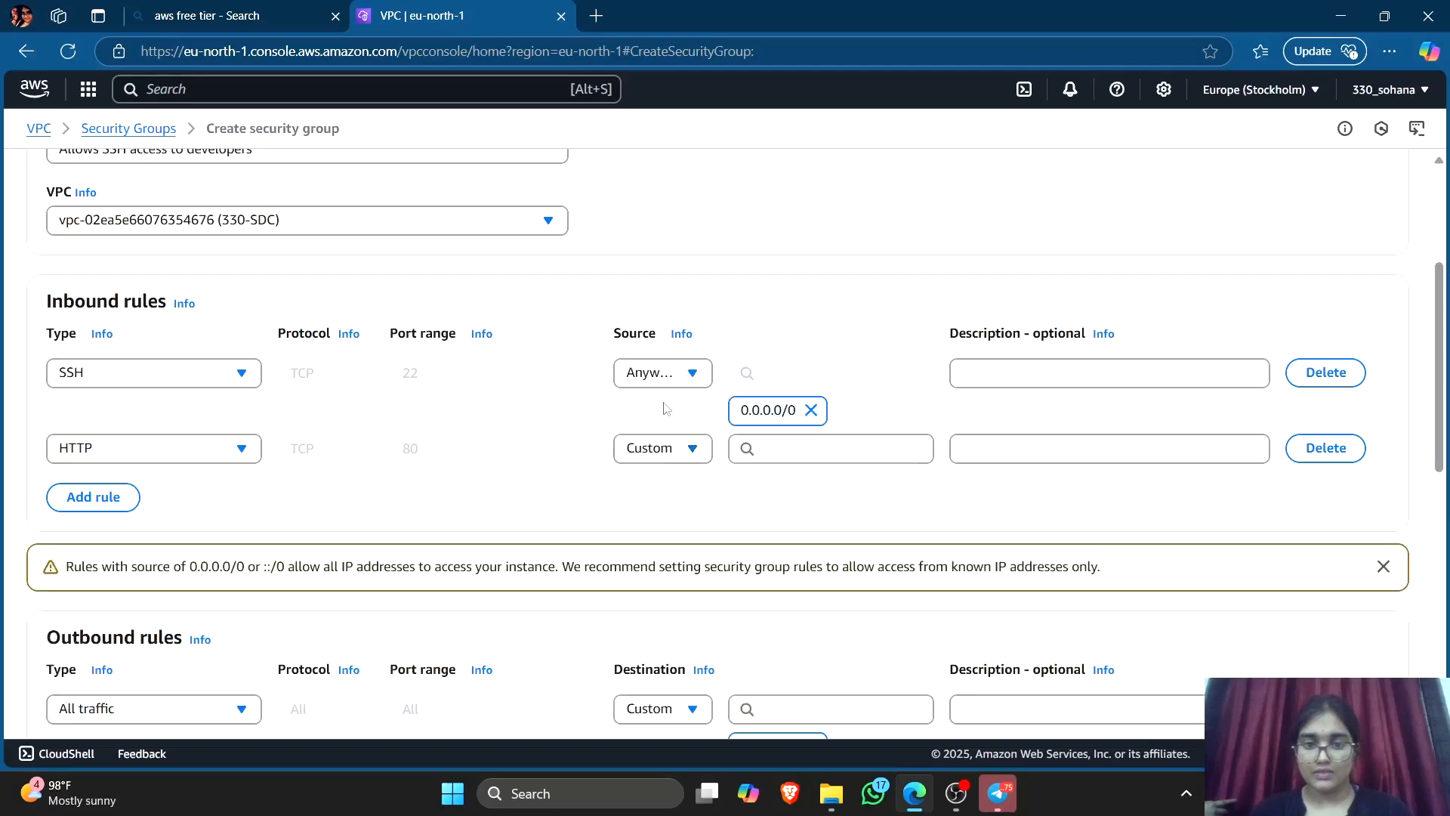
left_click(668, 449)
left_click(671, 507)
scroll(672, 507, "down", 3)
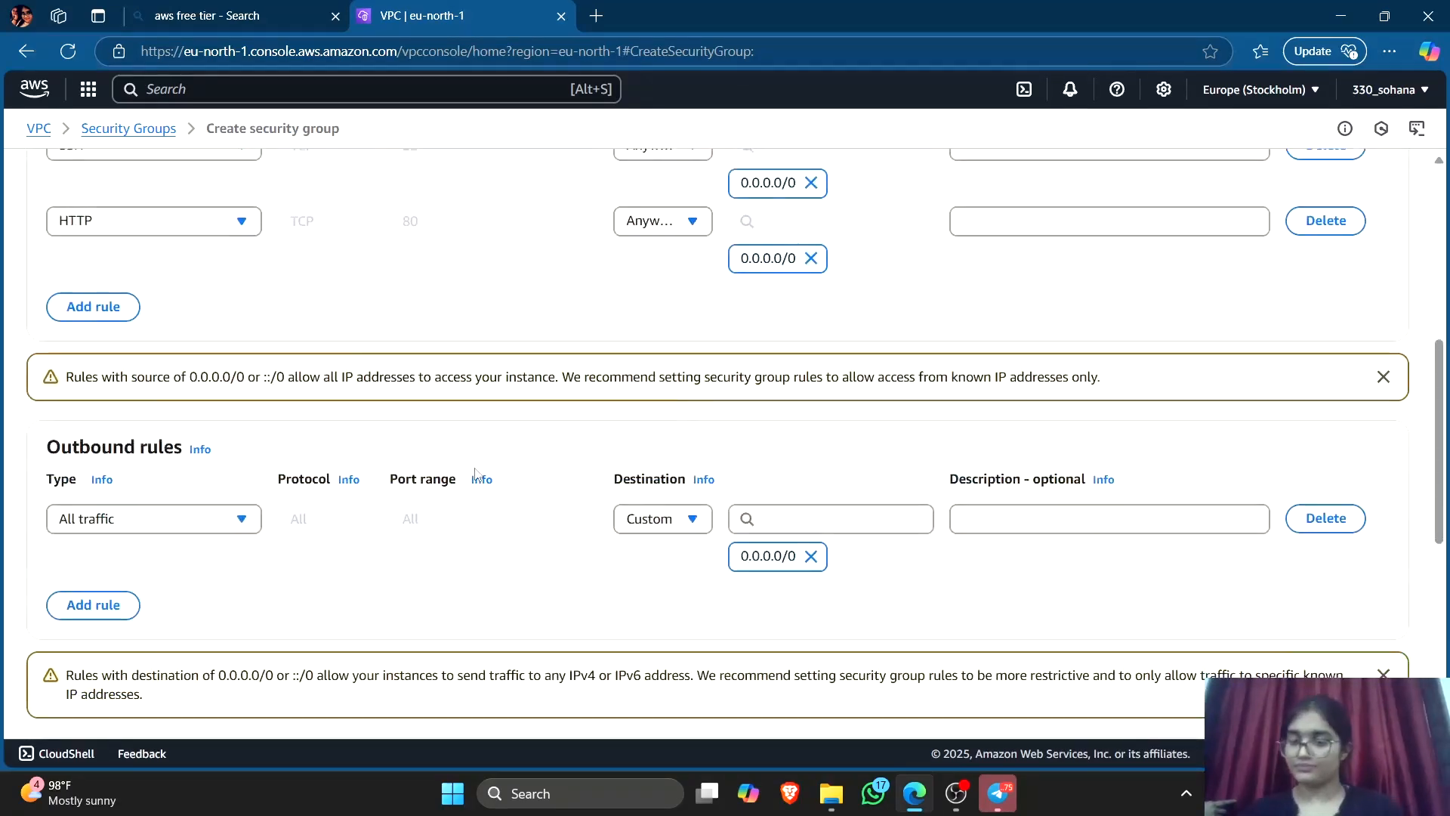
scroll(606, 374, "down", 6)
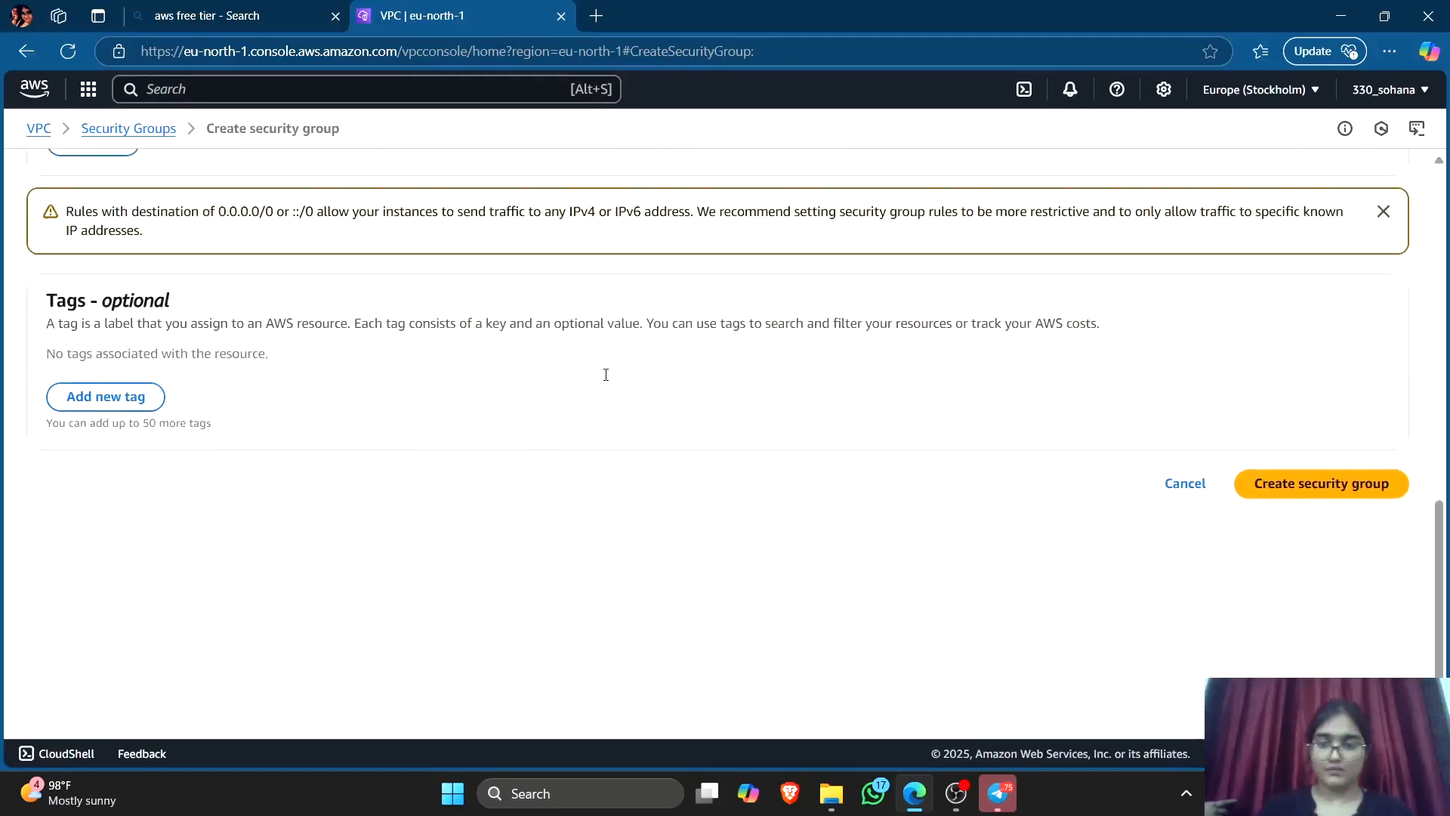
Create the 330-publicsg security group and open the form for another new security group.
left_click(1330, 493)
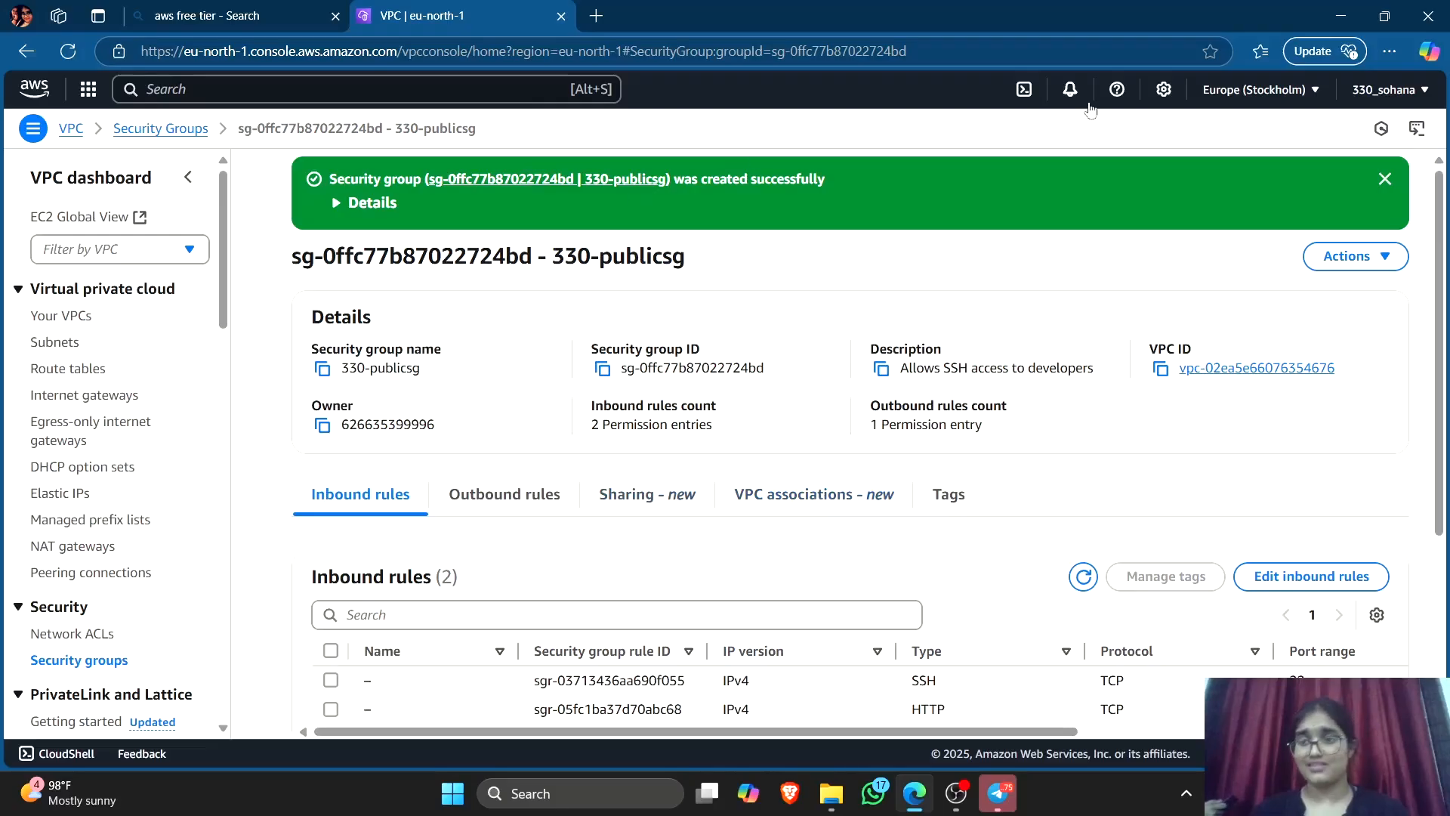
left_click(79, 660)
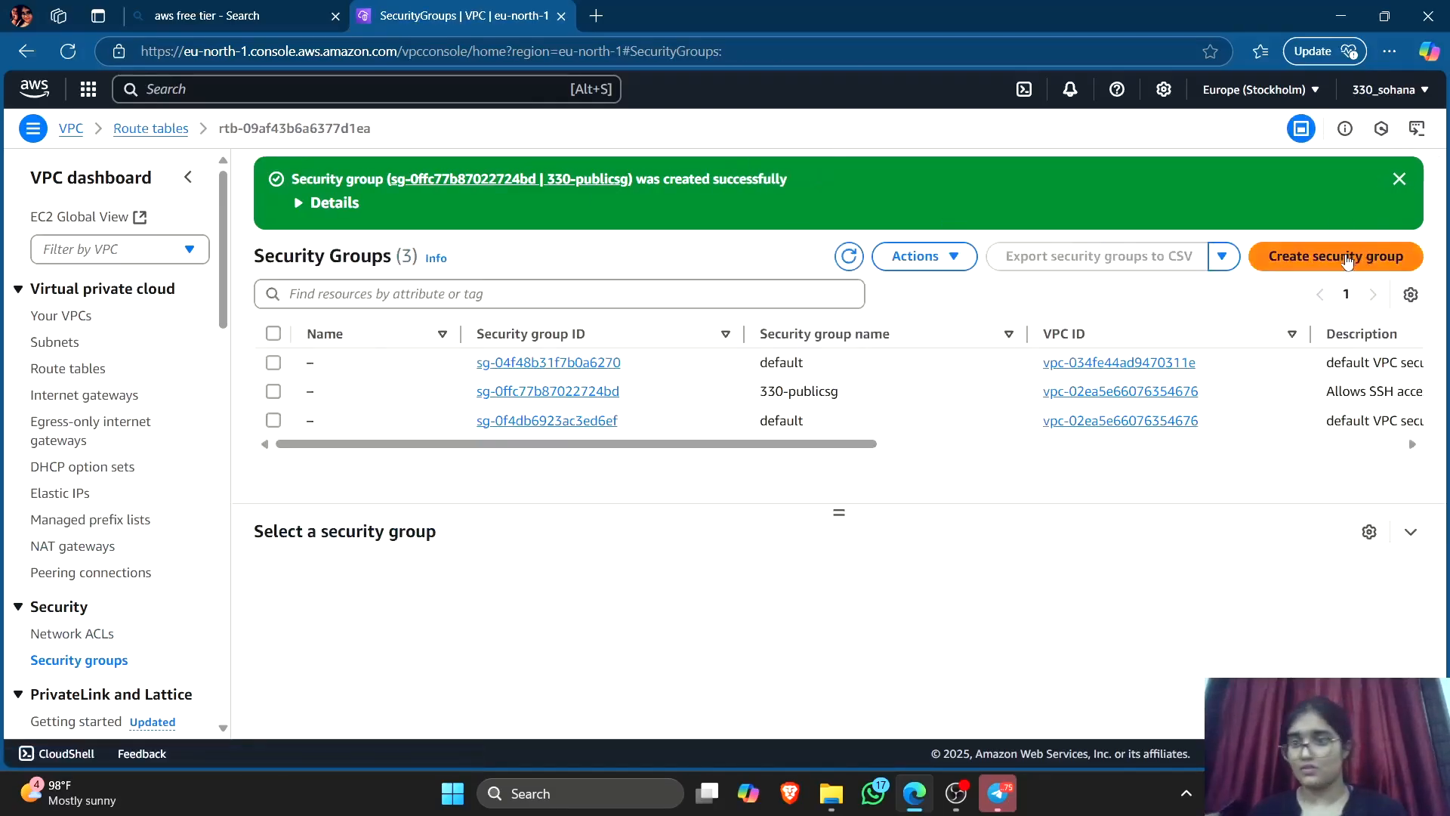
left_click(1333, 252)
scroll(420, 355, "up", 5)
Name the new security group 330-privatesg.
left_click(236, 315)
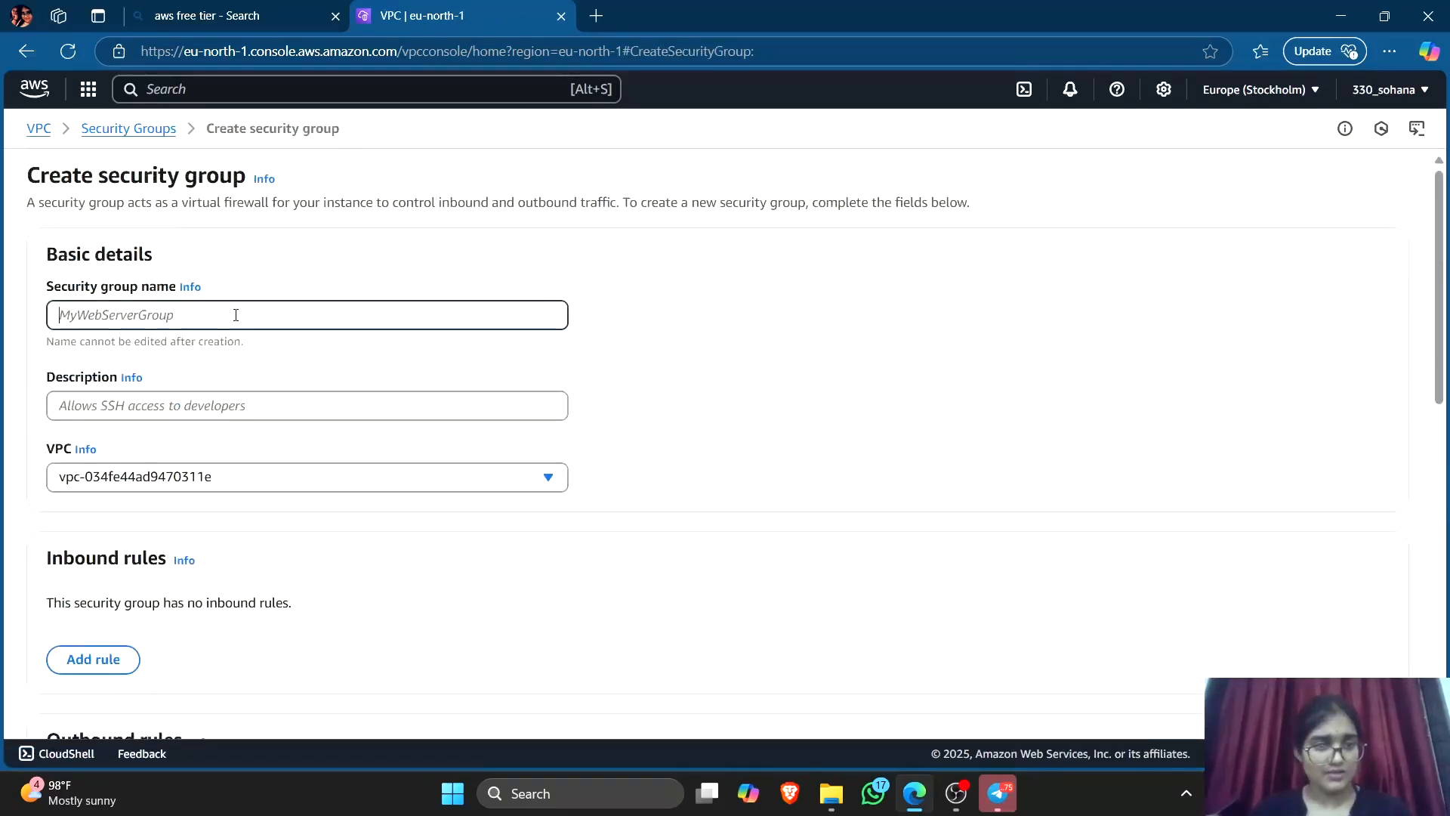
type("330-p")
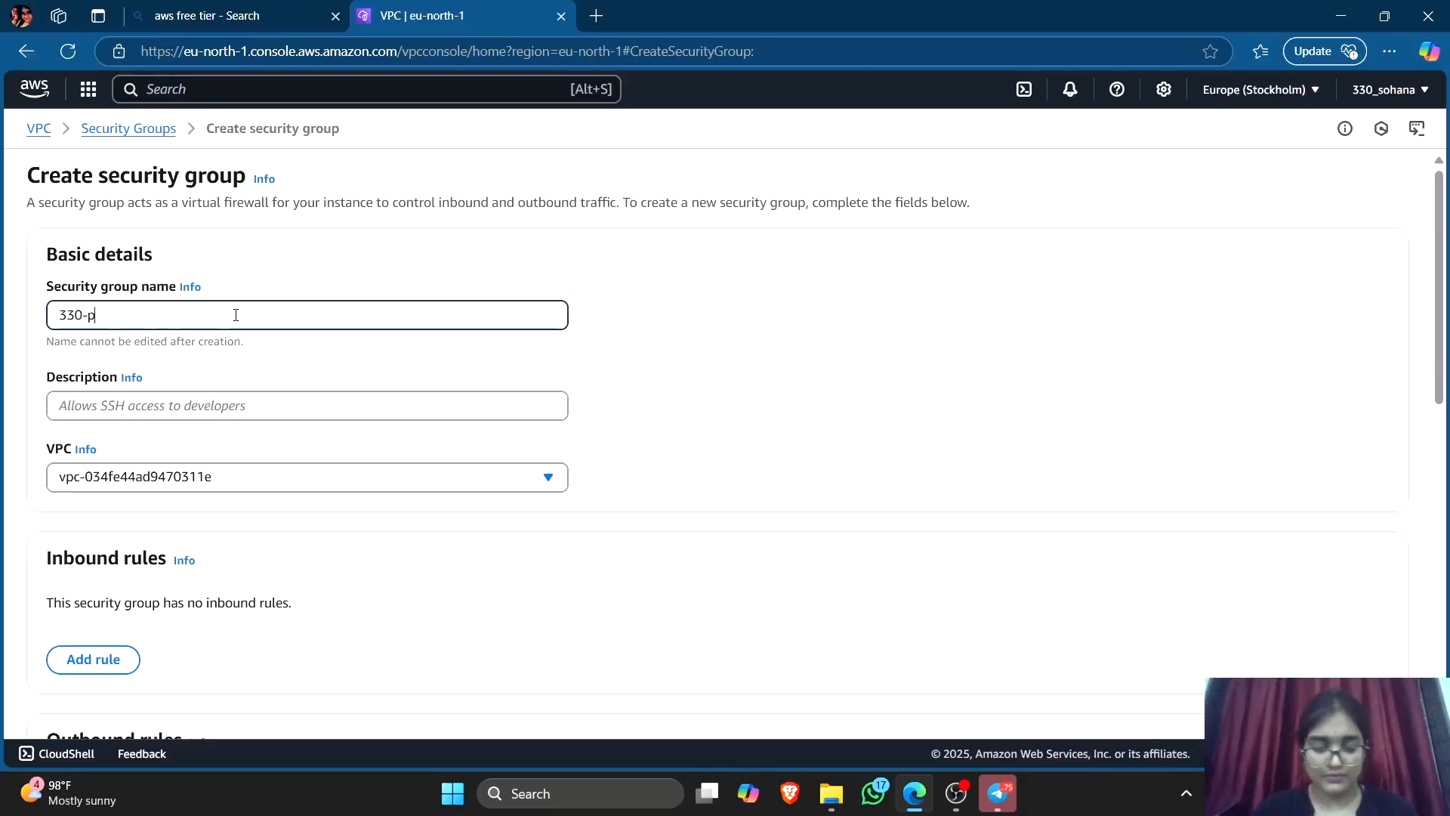
type("rivatesg")
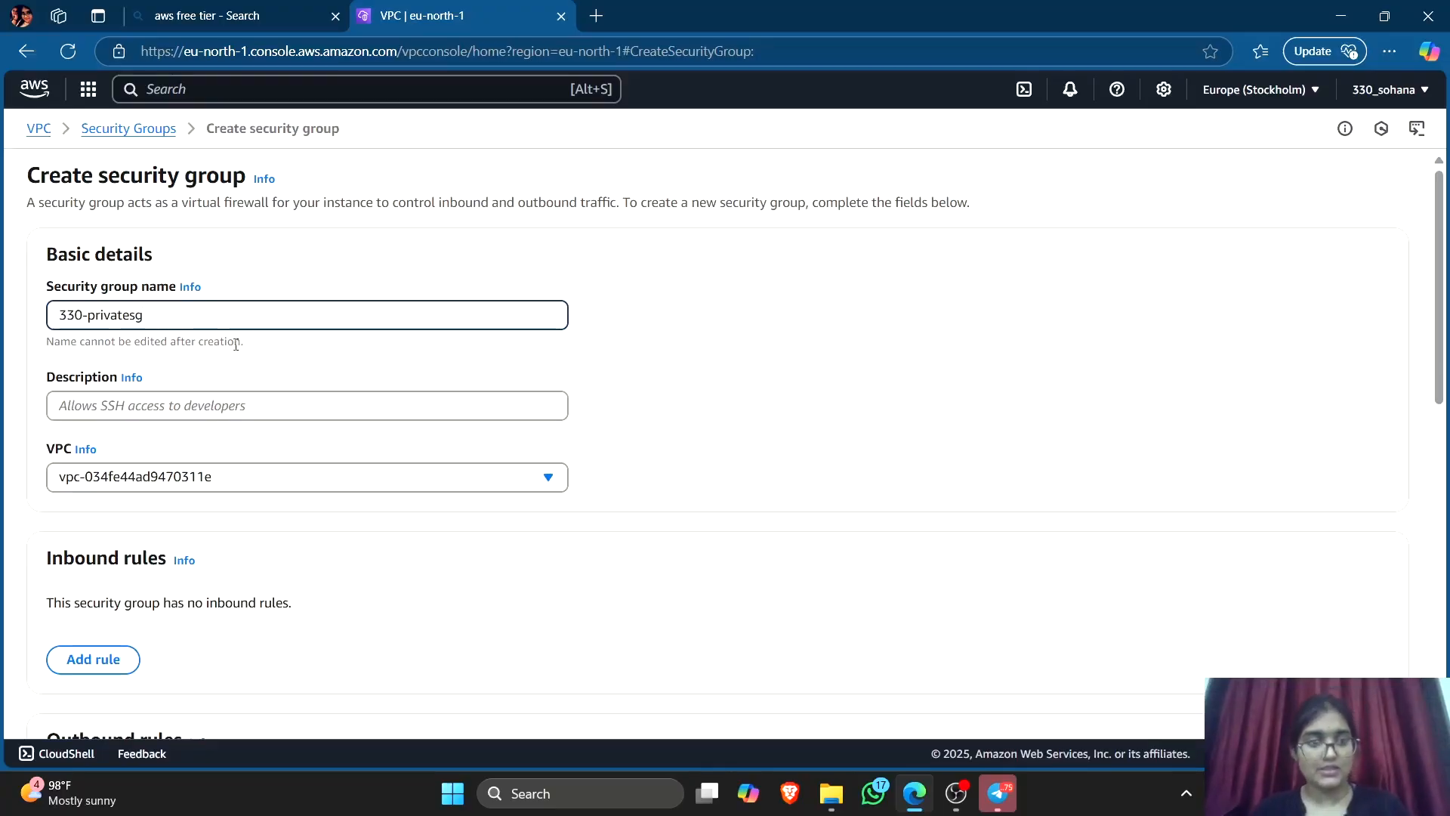
Describe the 330-privatesg security group as "Allows SSH access to developers" and set its VPC to 330-SDC.
left_click(239, 406)
type("Allows")
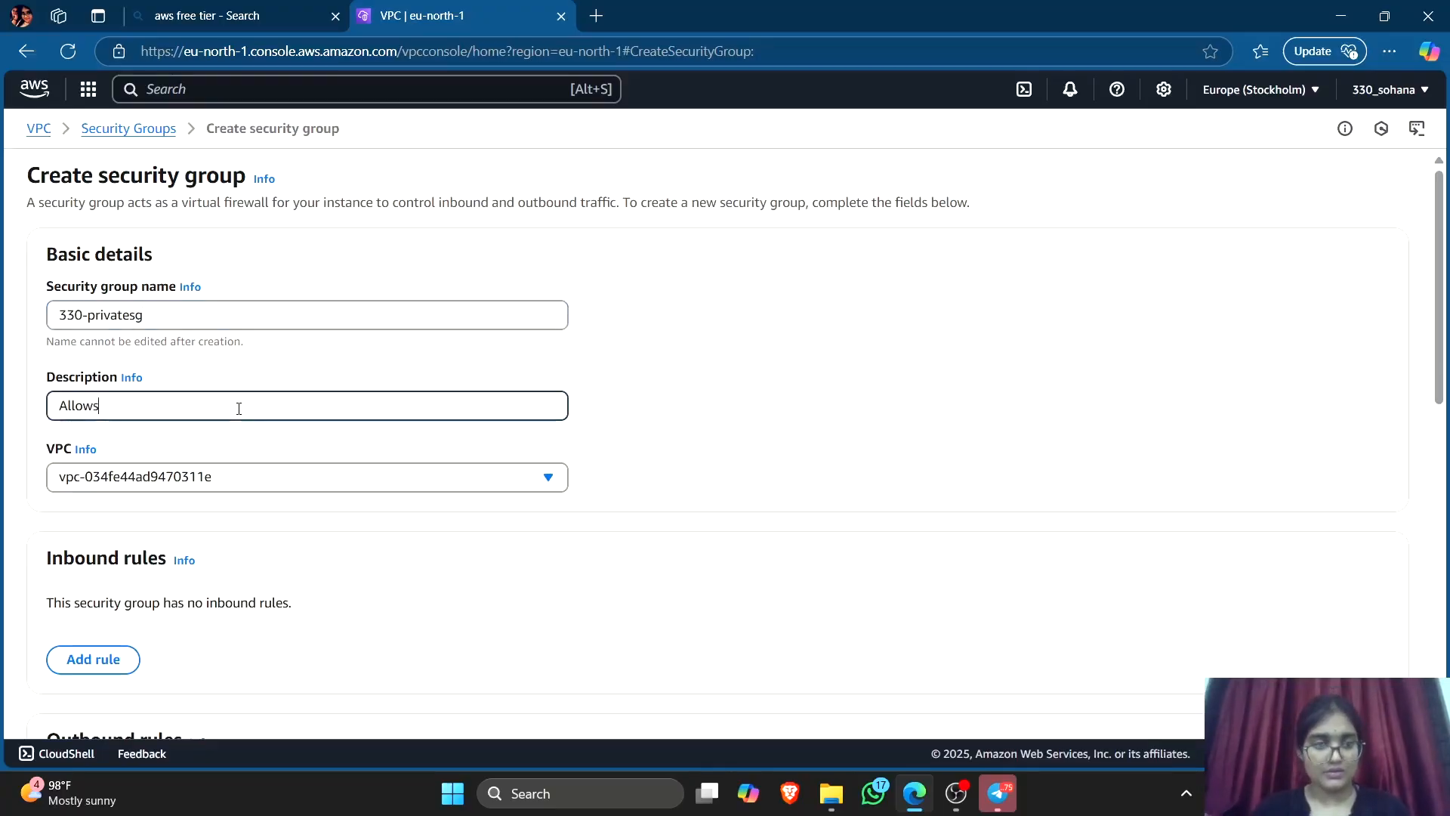
type("SSH ")
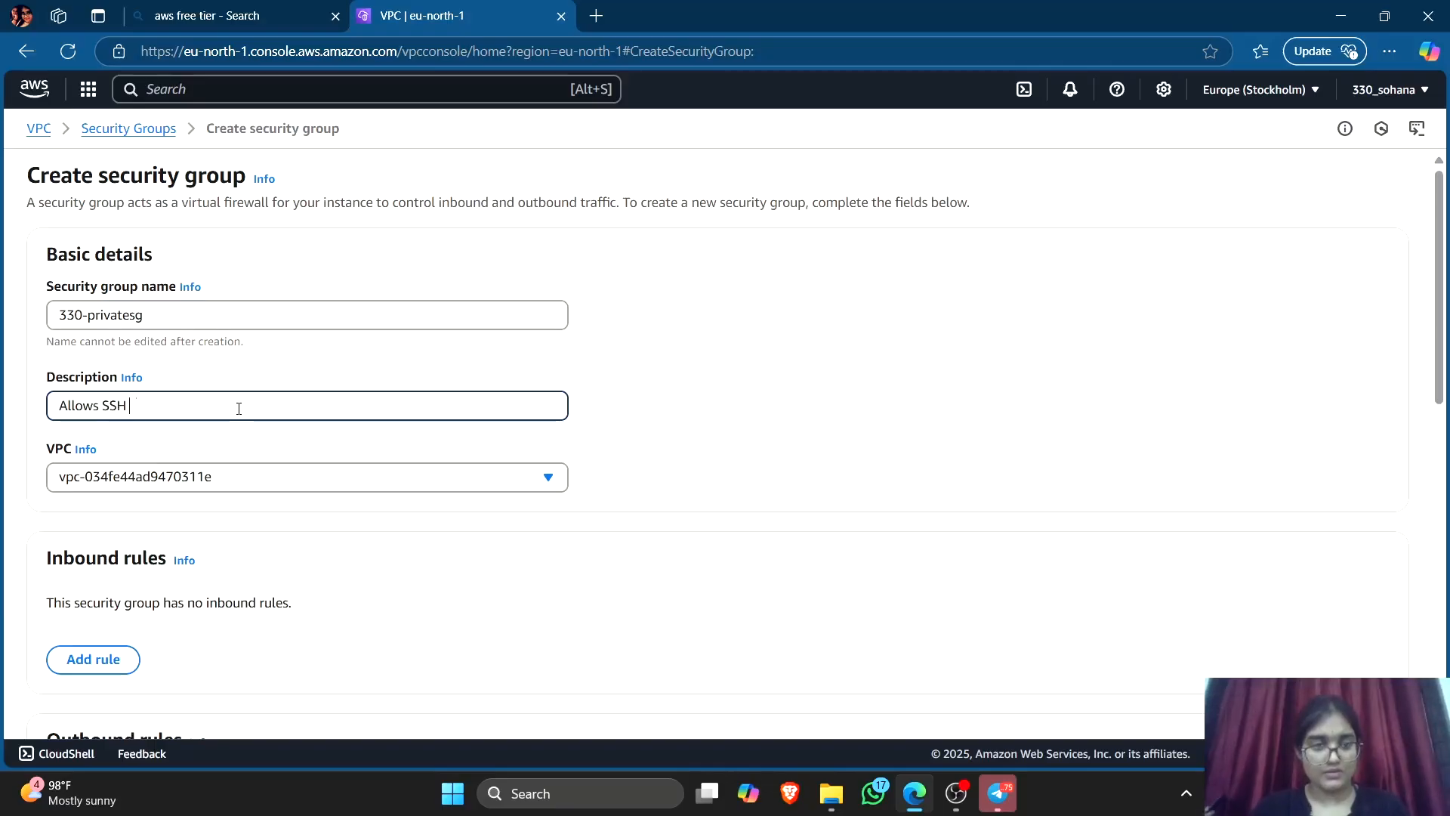
type("access to developers")
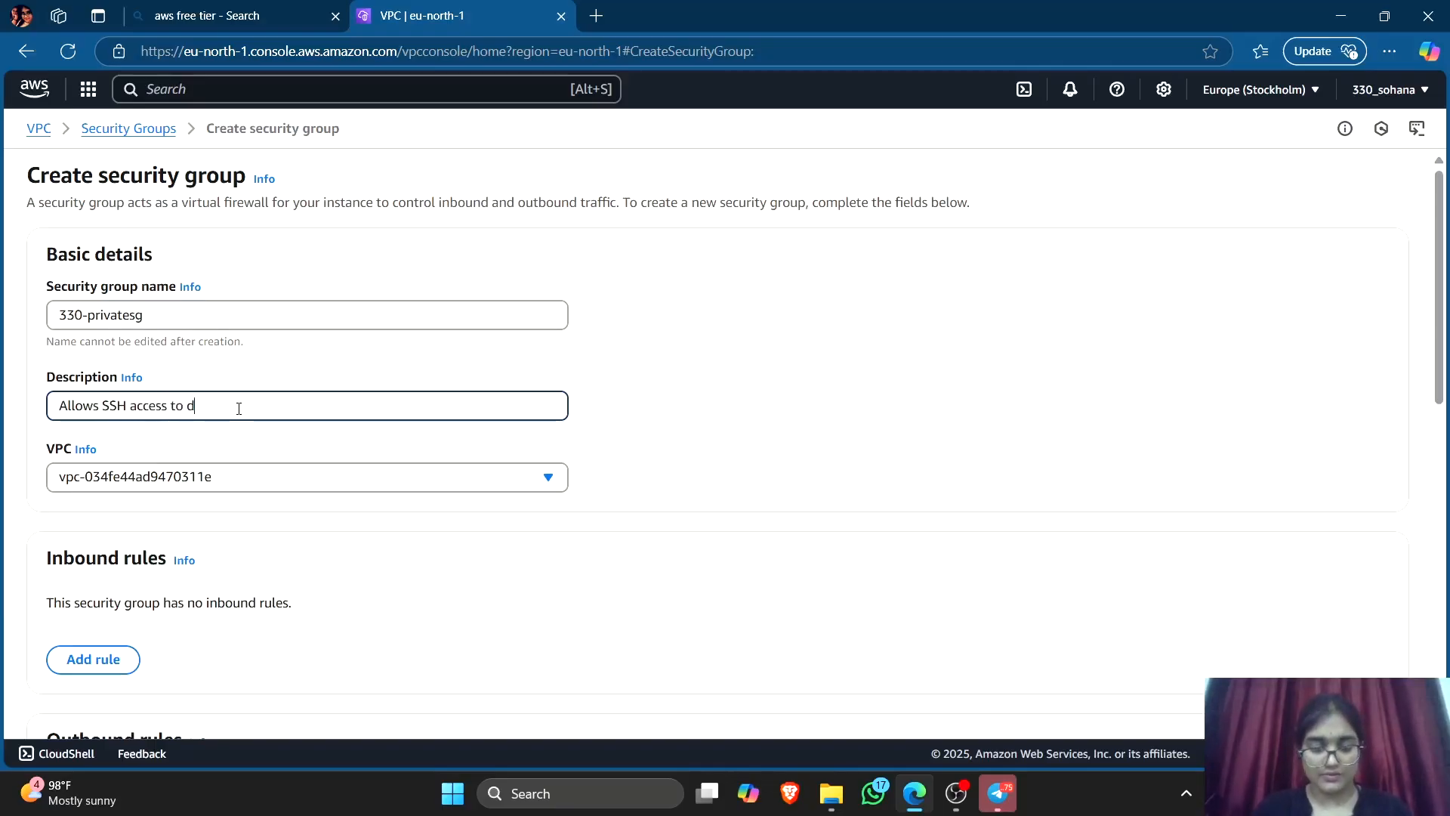
left_click(250, 484)
left_click(212, 538)
Add an inbound rule to the 330-privatesg security group.
scroll(212, 555, "down", 5)
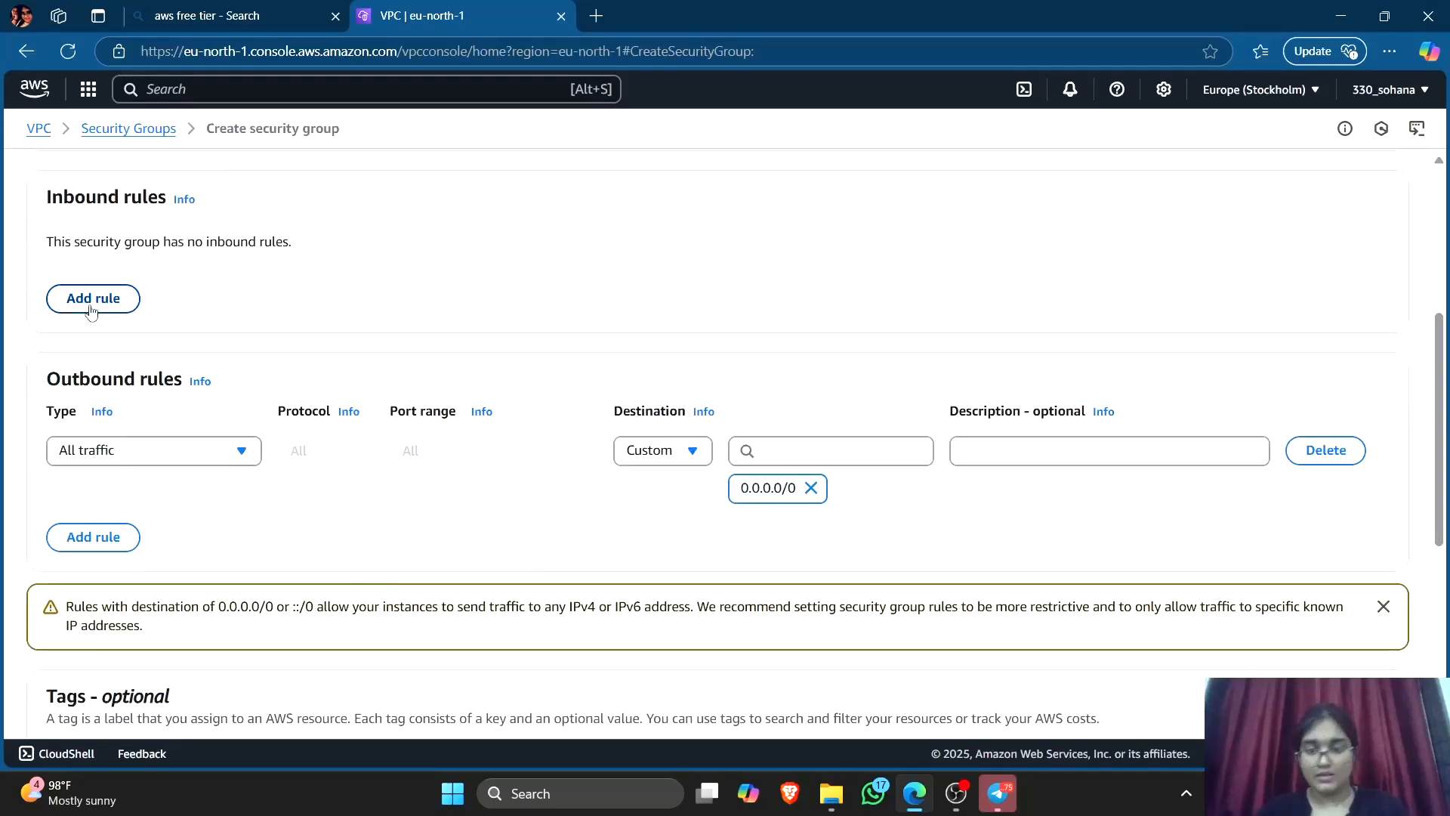
left_click(91, 300)
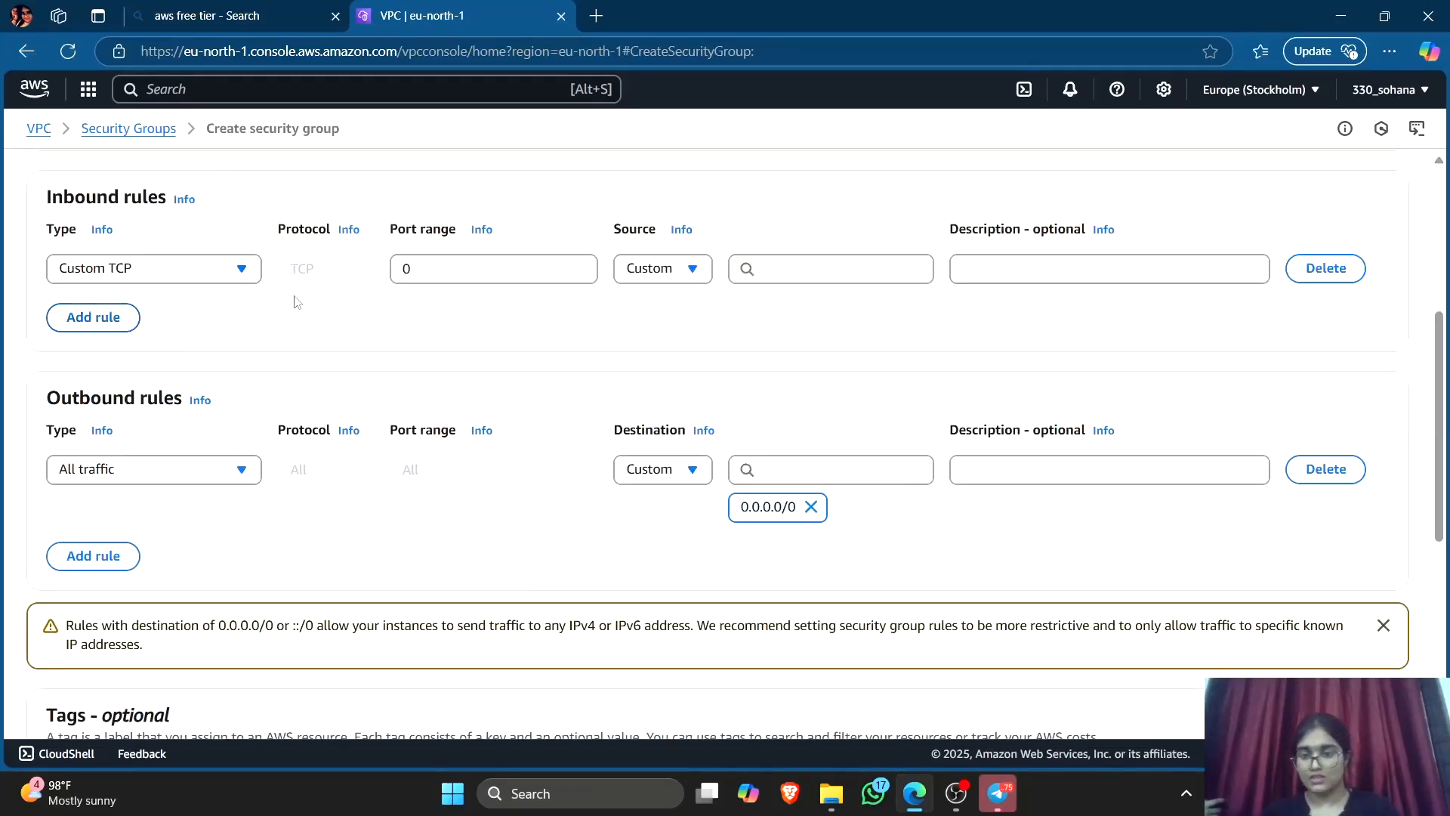
left_click(234, 274)
left_click(140, 444)
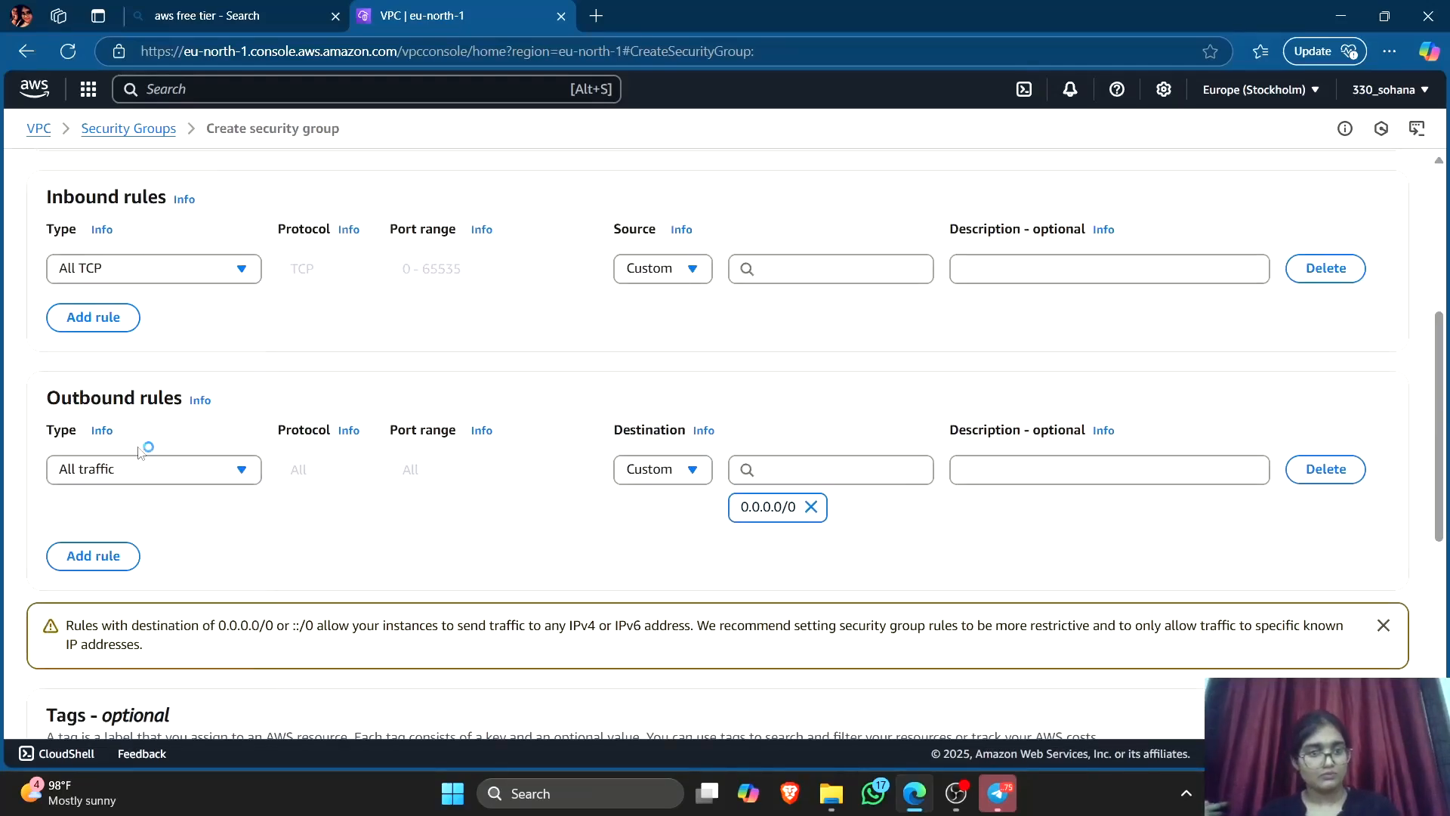
left_click(179, 266)
scroll(162, 518, "down", 5)
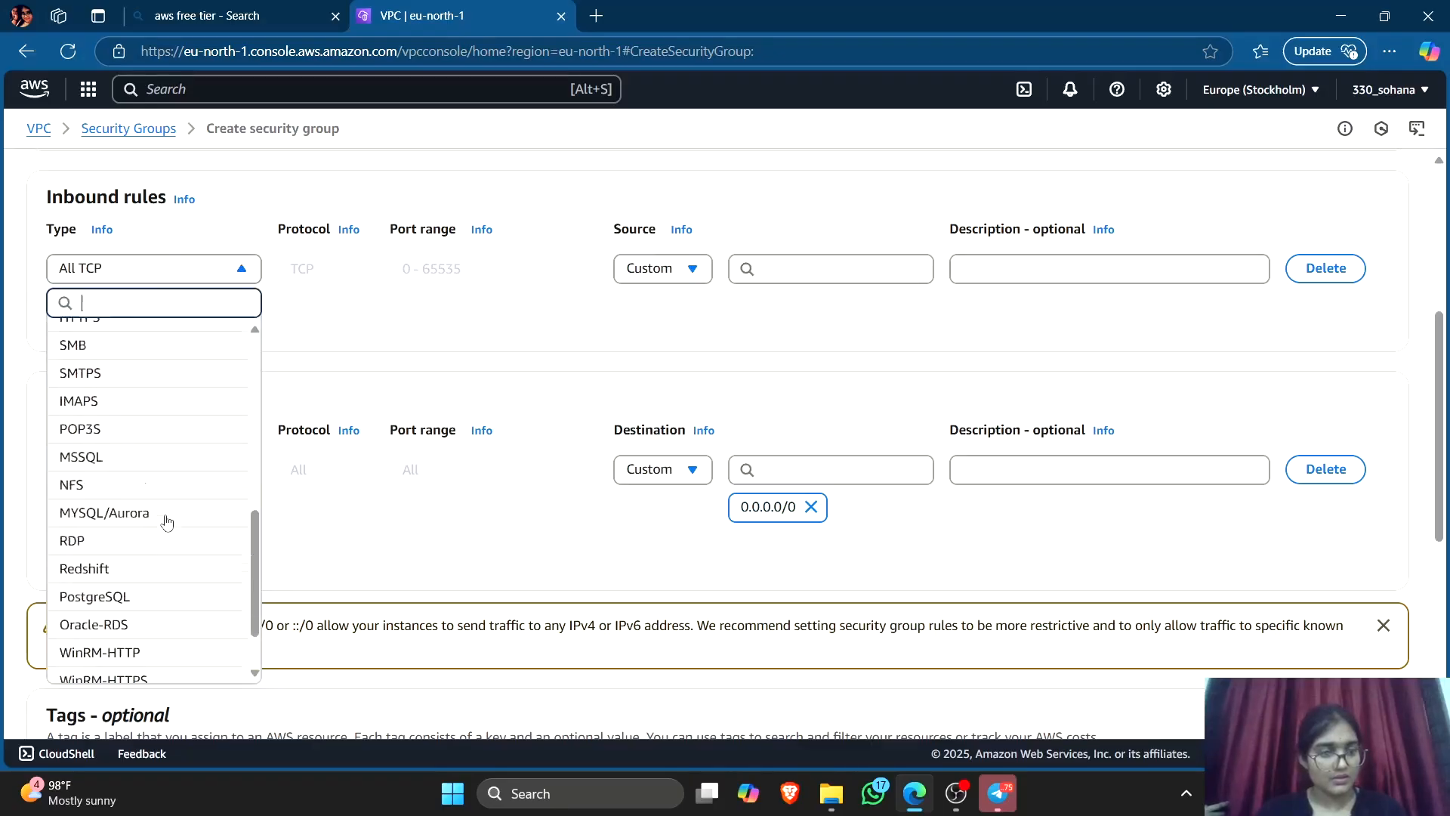
scroll(167, 521, "down", 2)
scroll(167, 521, "up", 6)
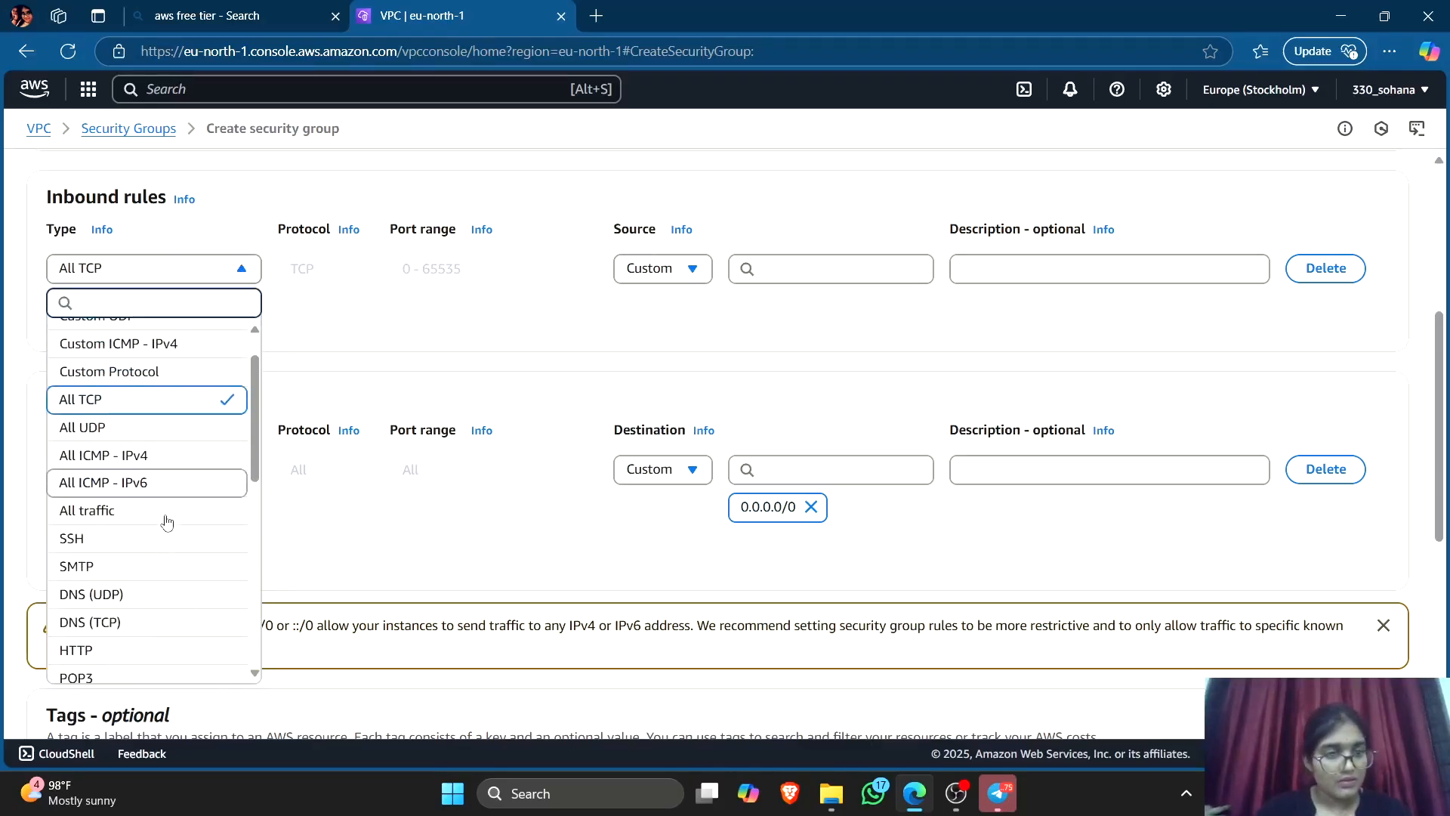
scroll(167, 521, "up", 1)
left_click(106, 332)
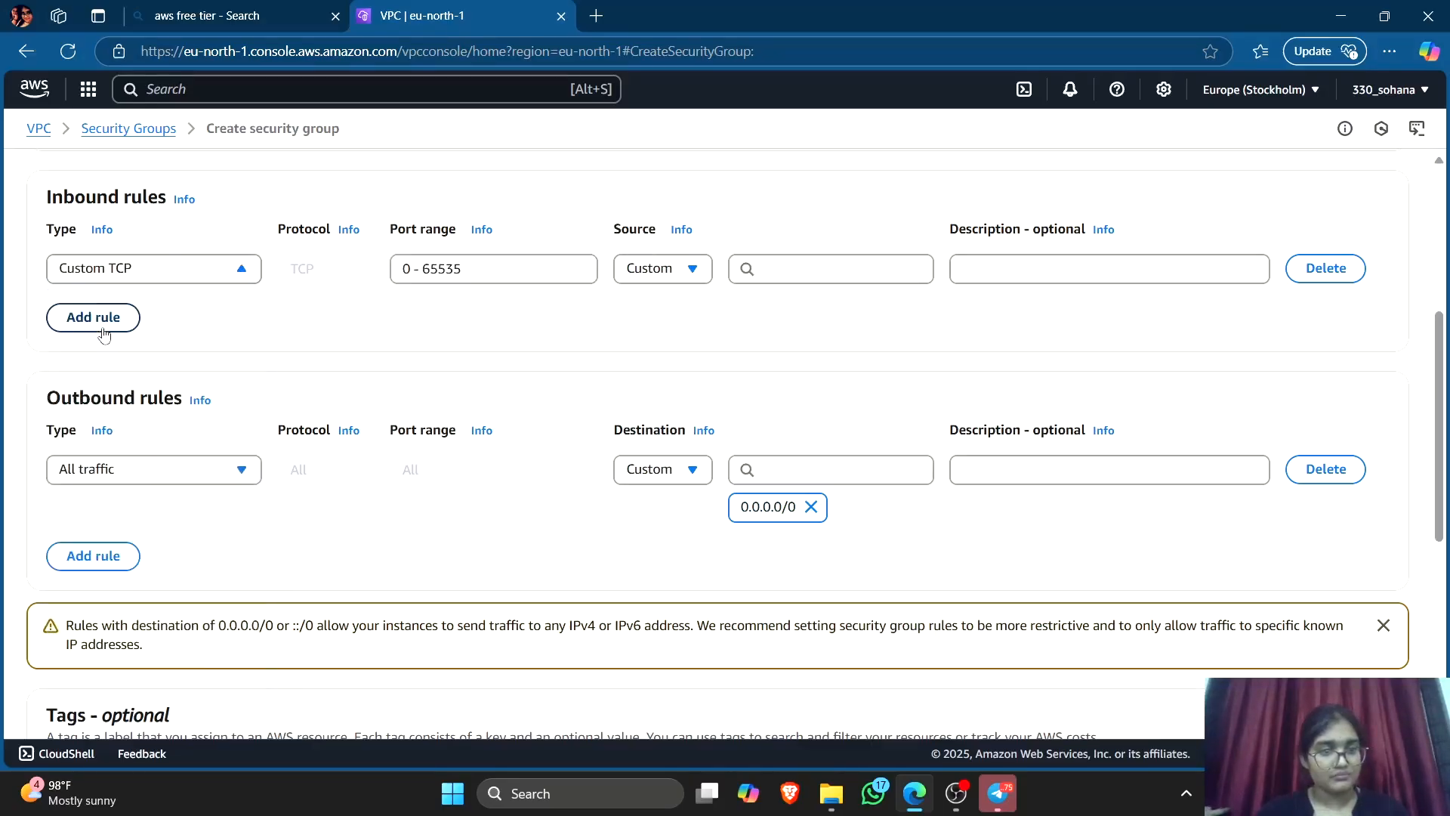
Set the Custom TCP inbound rule's port range to 22 and its source to My IP.
left_click(533, 266)
key("BackSpace")
key("BackSpace")
key("BackSpace")
key("BackSpace")
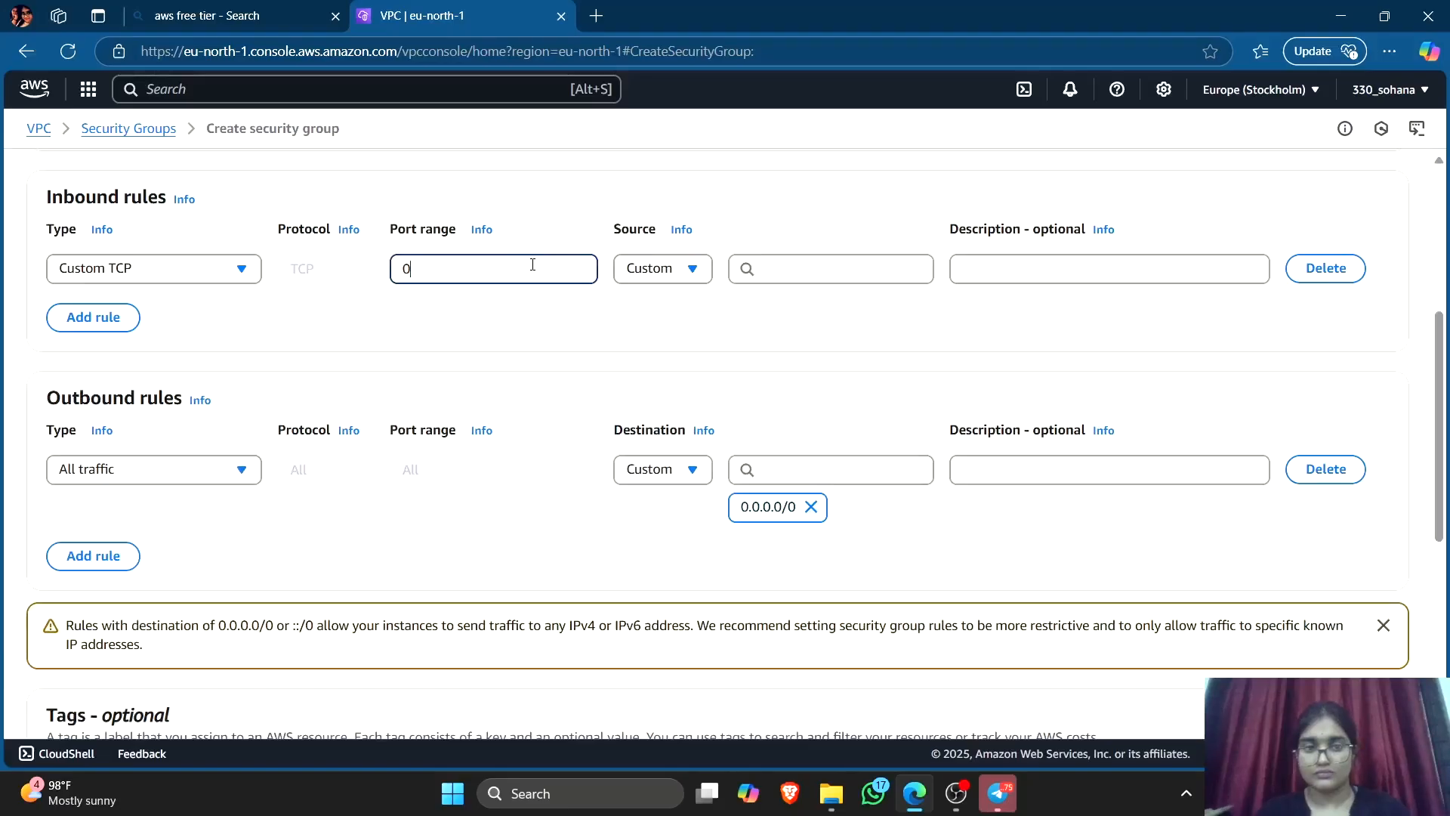
type("22")
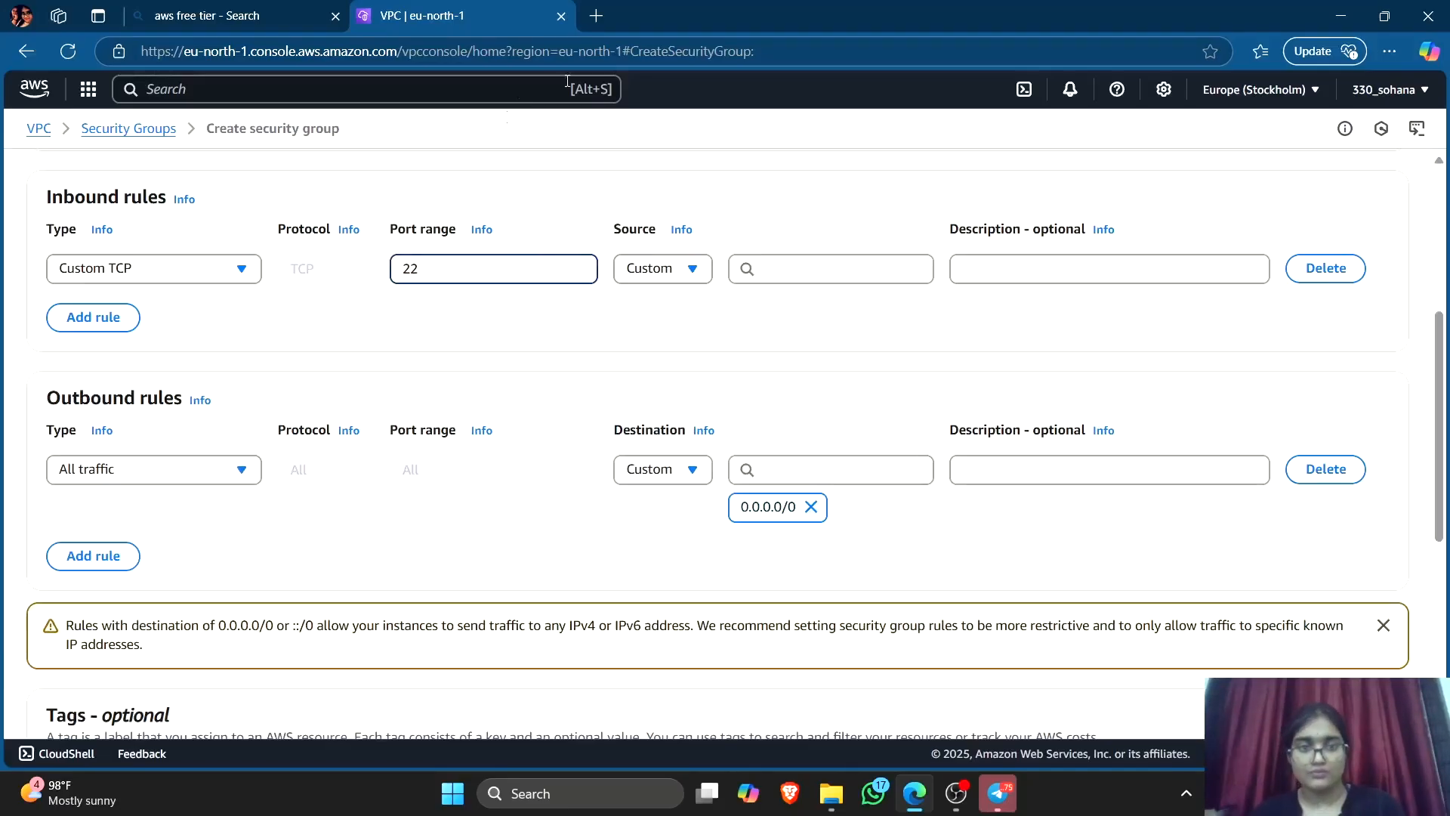
left_click(688, 281)
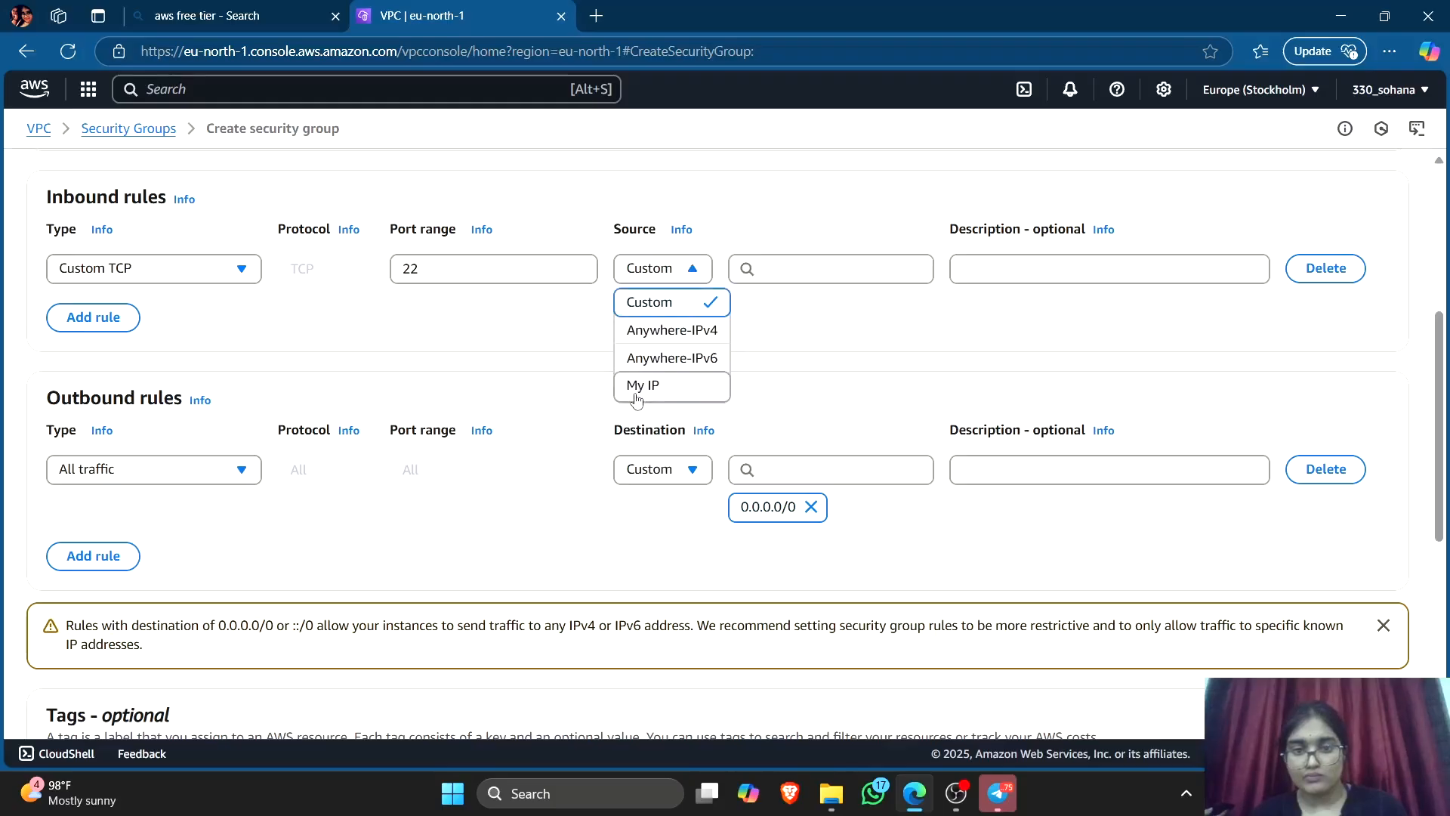
key("Escape")
Add a second inbound rule and try to create the security group with that rule's source left empty.
left_click(93, 354)
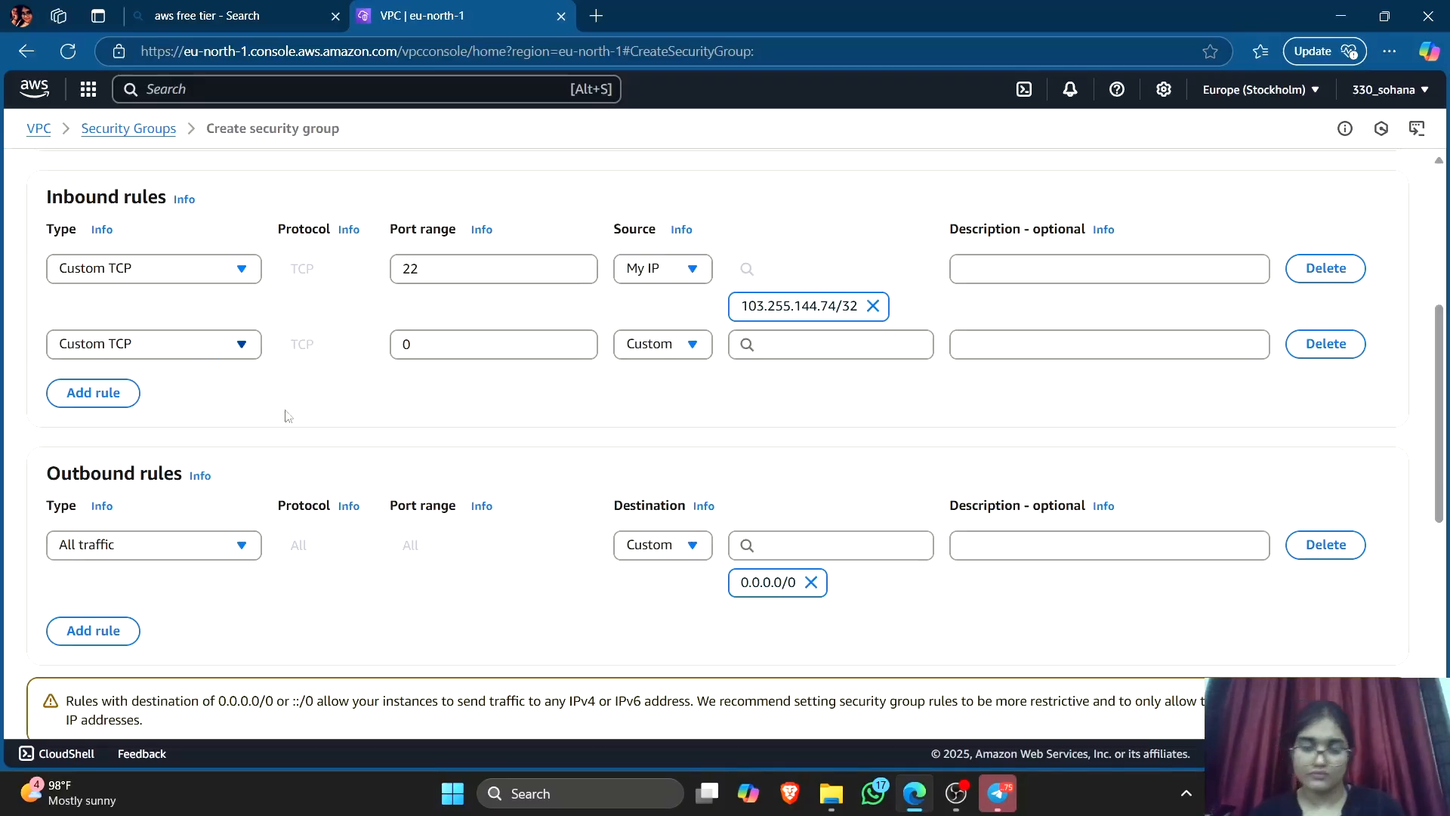
left_click(662, 269)
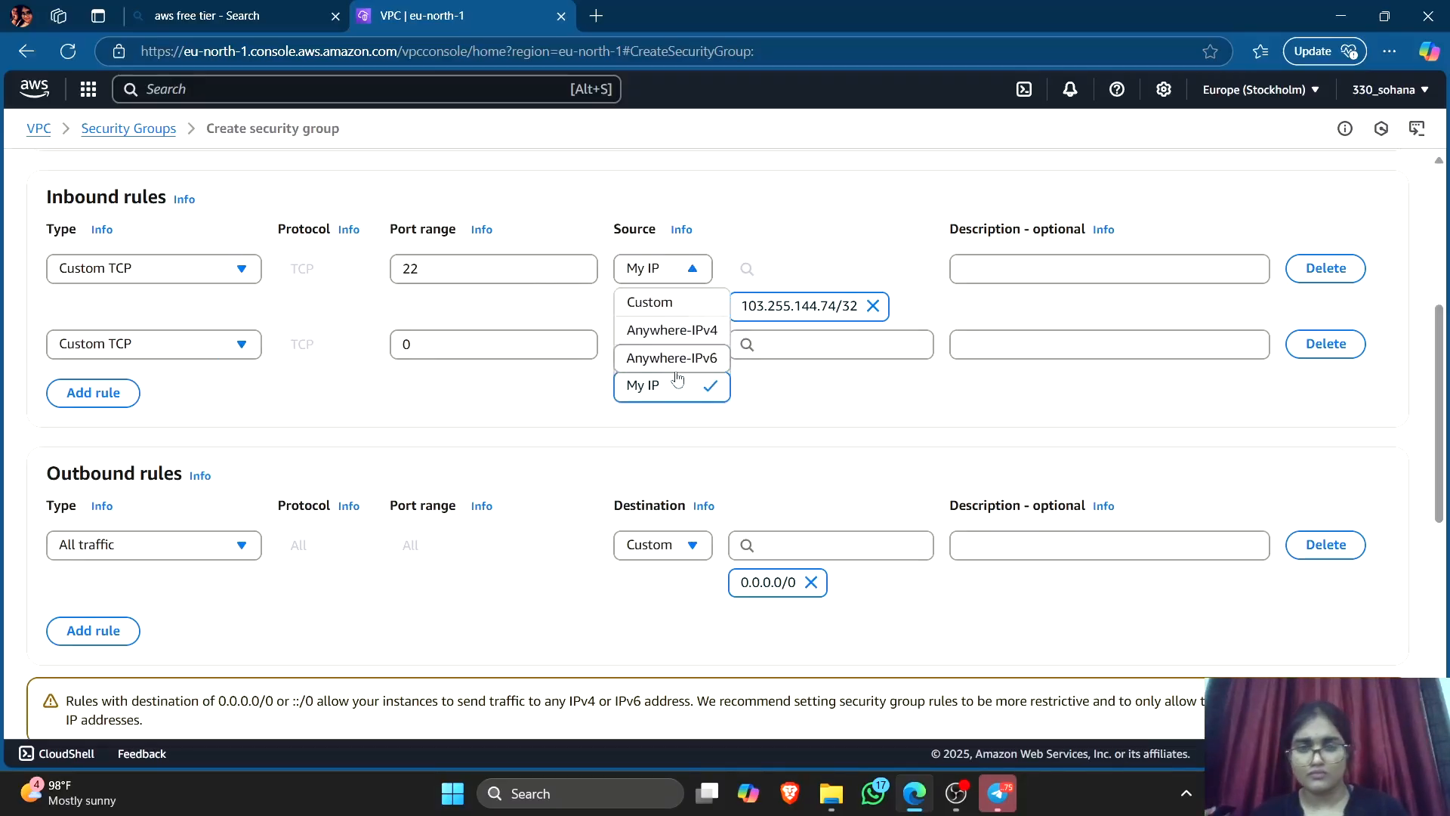
left_click(381, 392)
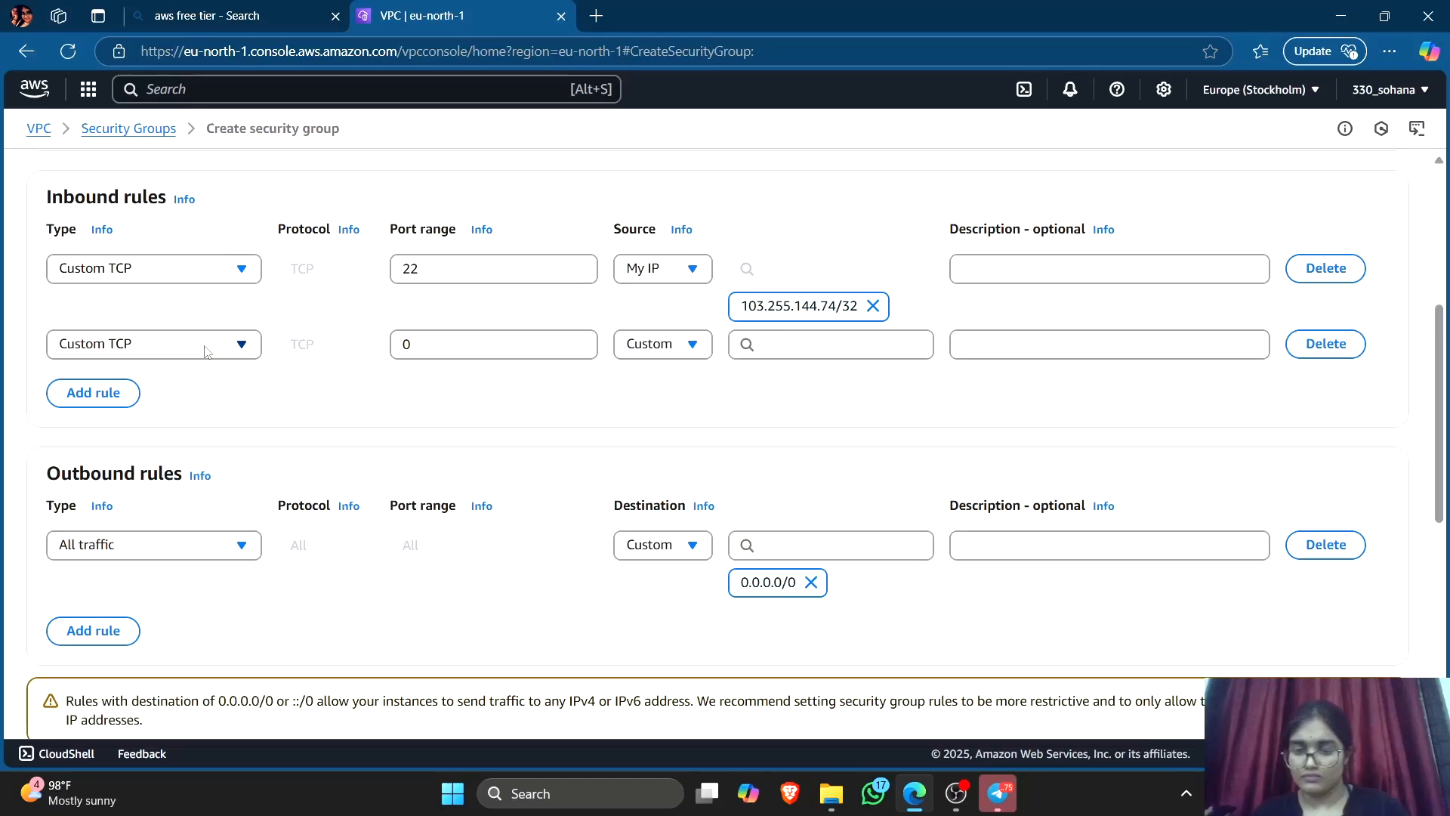
scroll(576, 301, "down", 5)
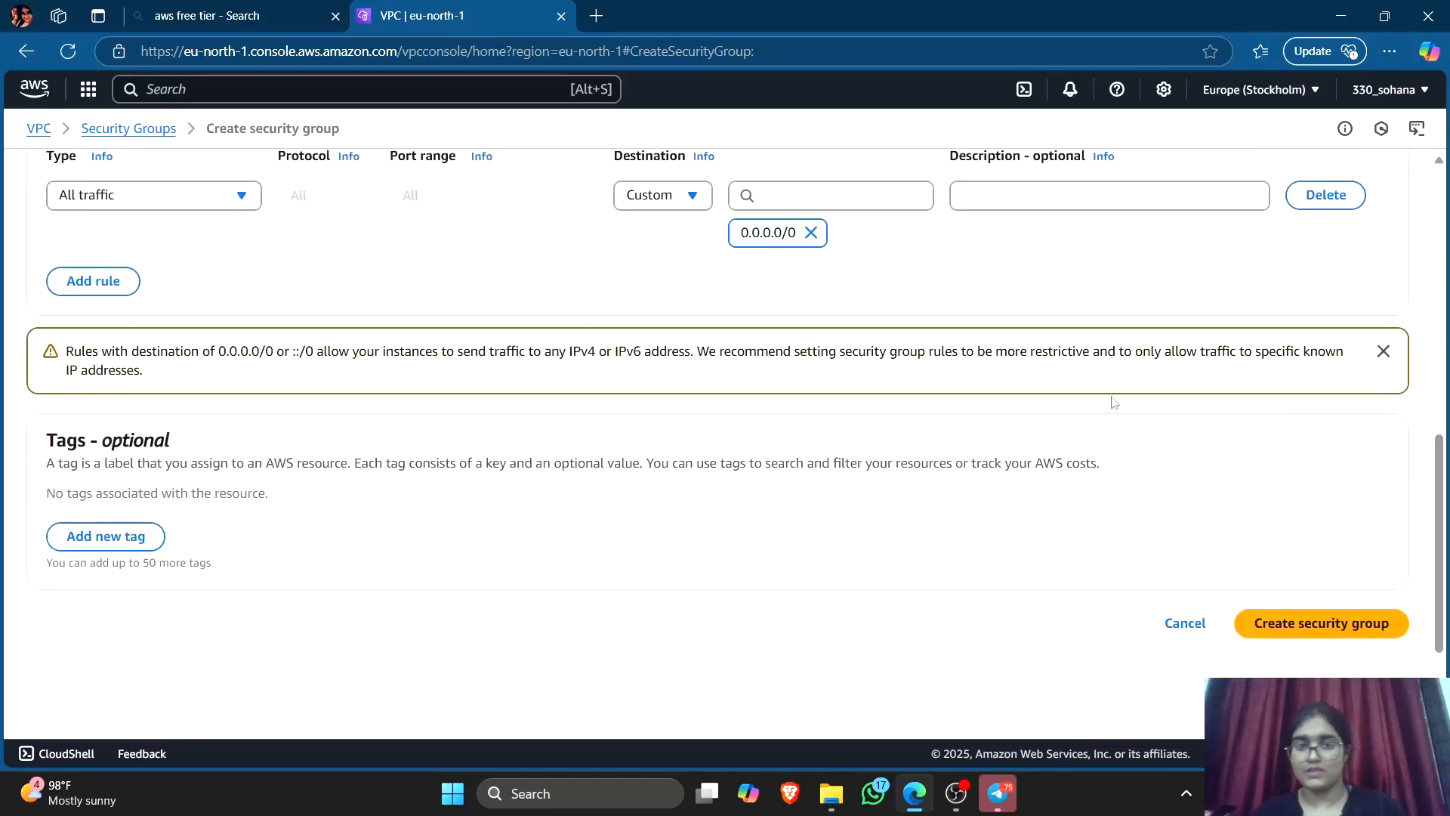
scroll(521, 272, "up", 2)
scroll(868, 347, "down", 5)
left_click(1292, 452)
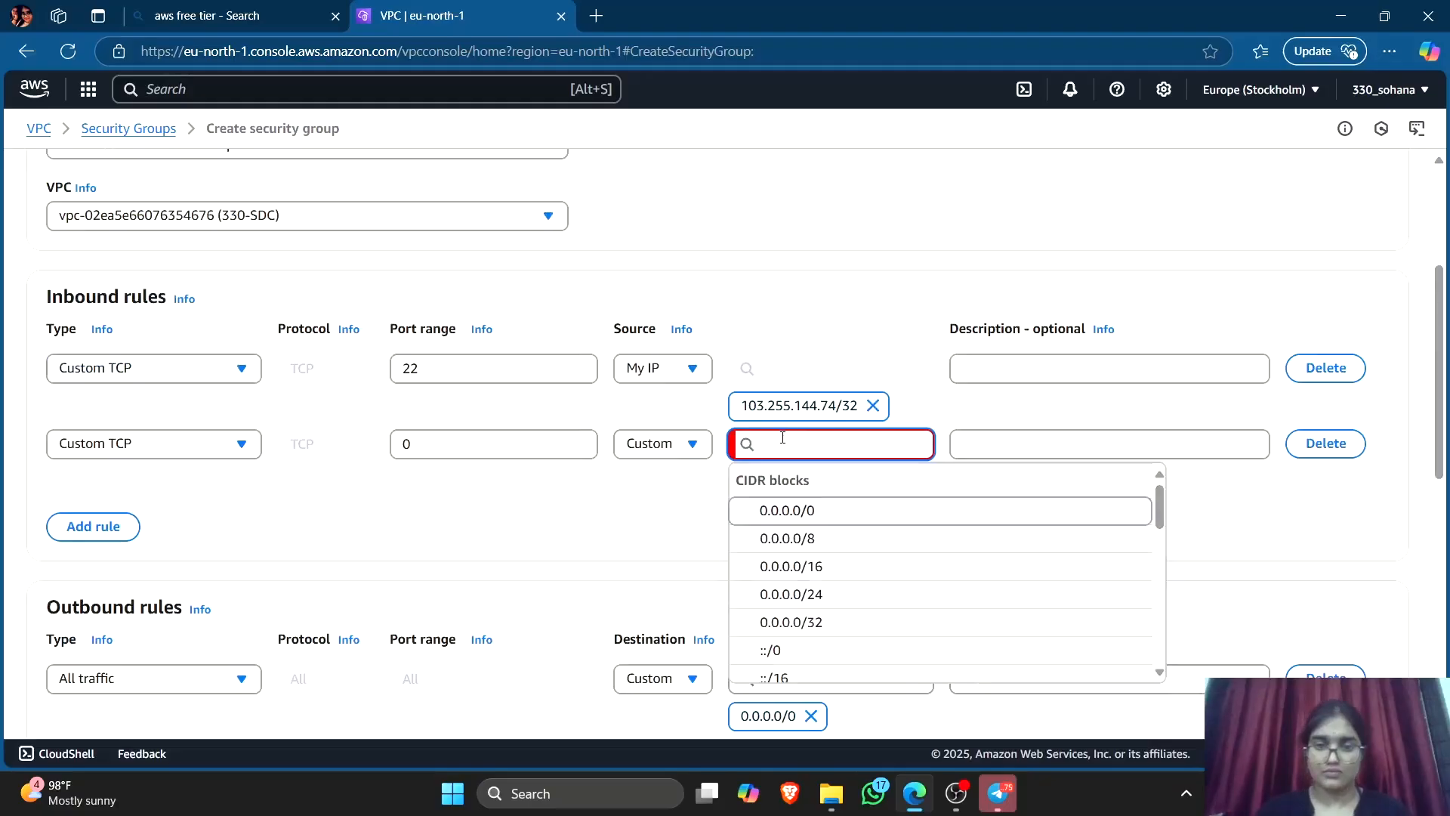
Try Anywhere-IPv4 as the second inbound rule's source, and delete that rule.
left_click(703, 445)
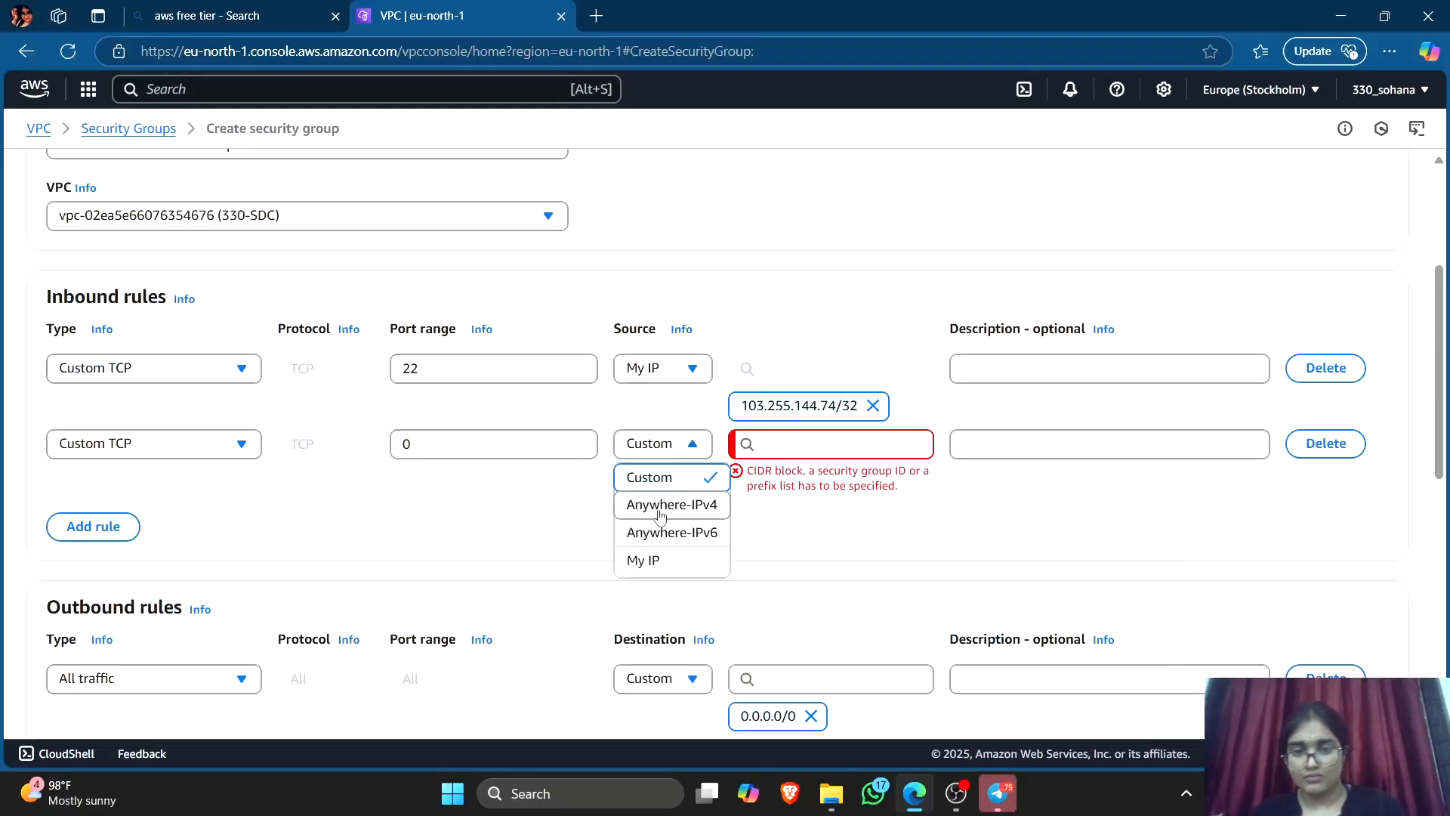
left_click(664, 505)
left_click(812, 480)
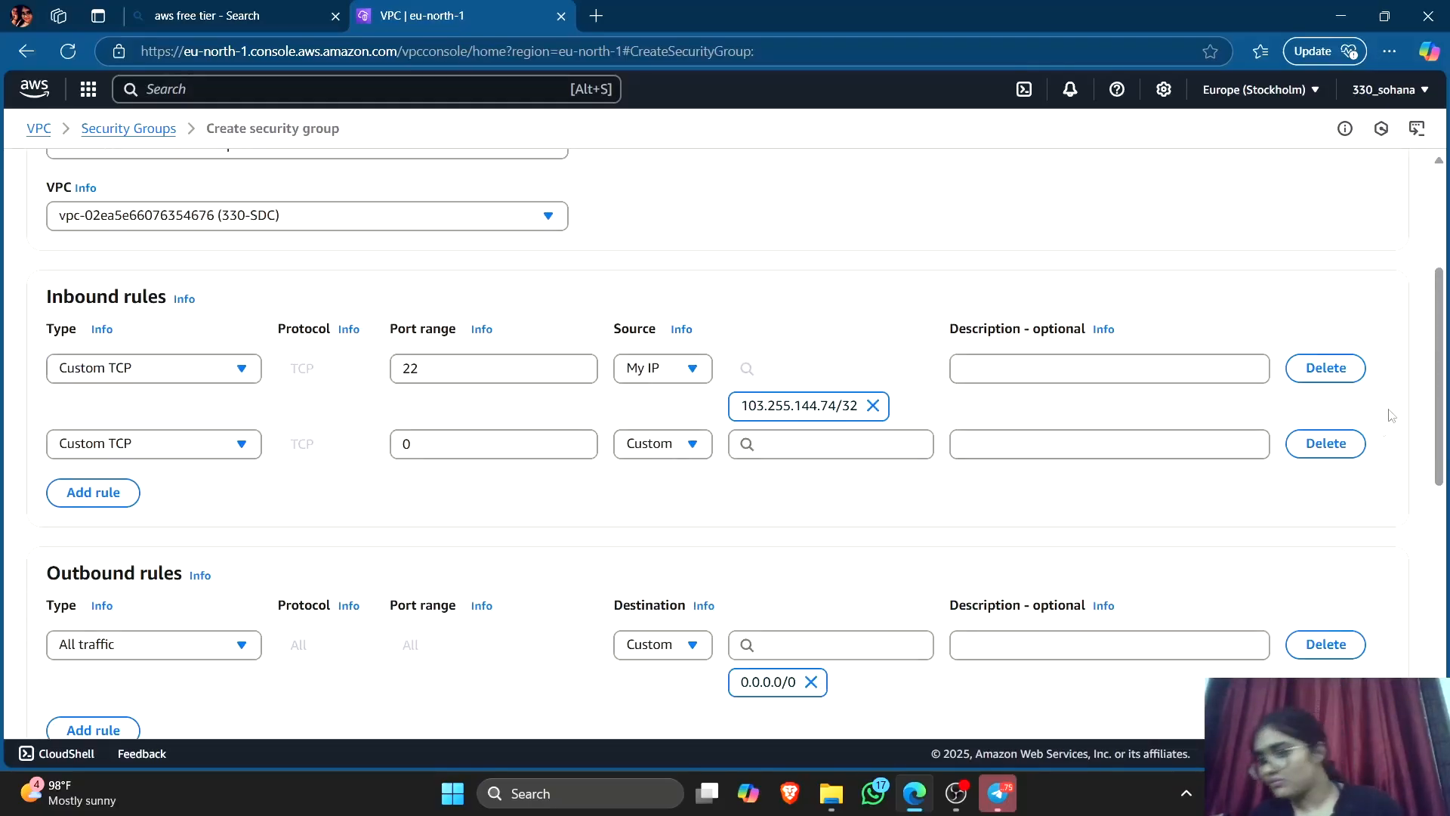
left_click(1325, 443)
Create the 330-privatesg security group and review its details and inbound rules.
scroll(1217, 581, "down", 5)
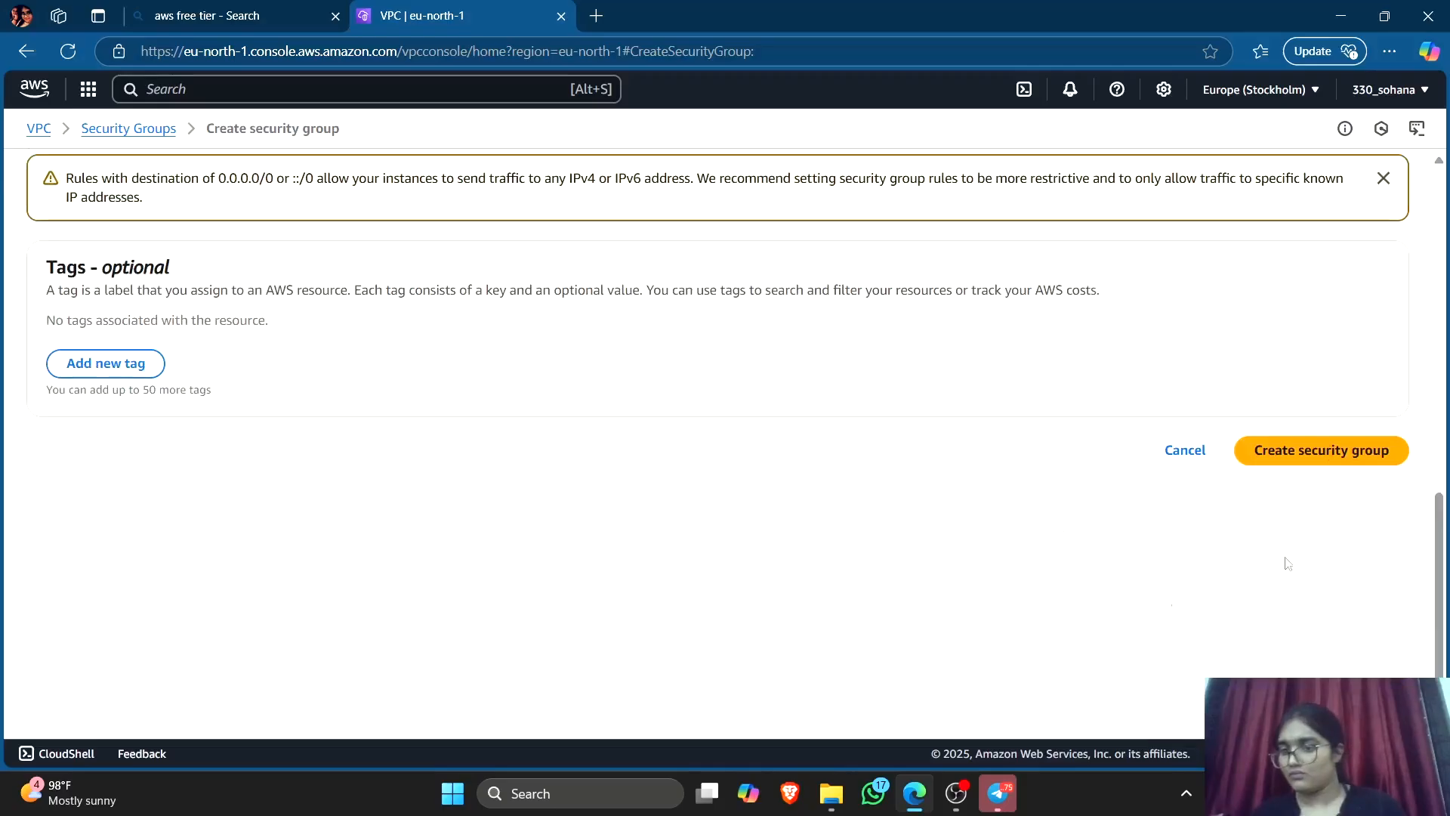
left_click(1375, 450)
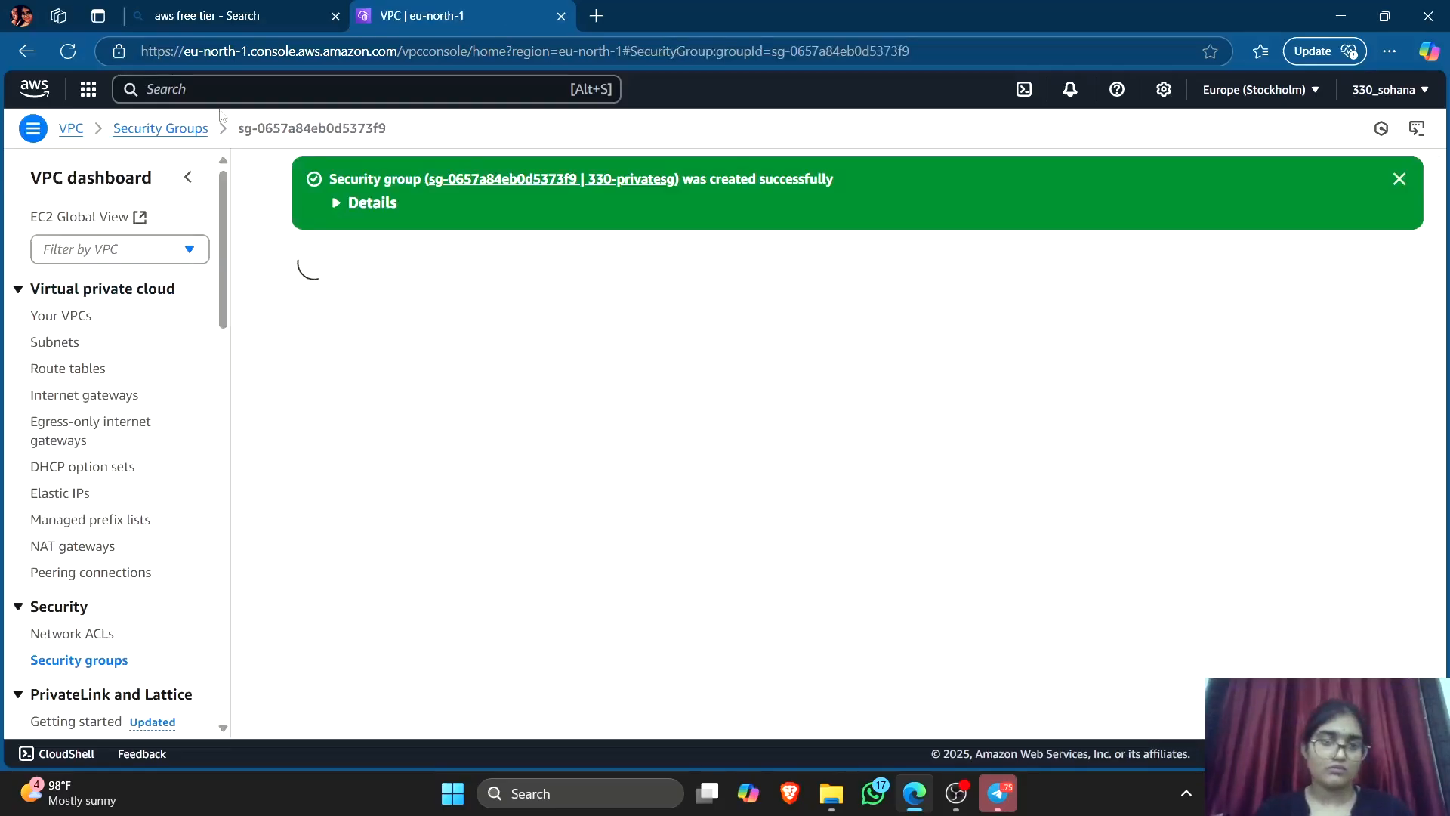
scroll(566, 369, "down", 3)
scroll(563, 373, "up", 3)
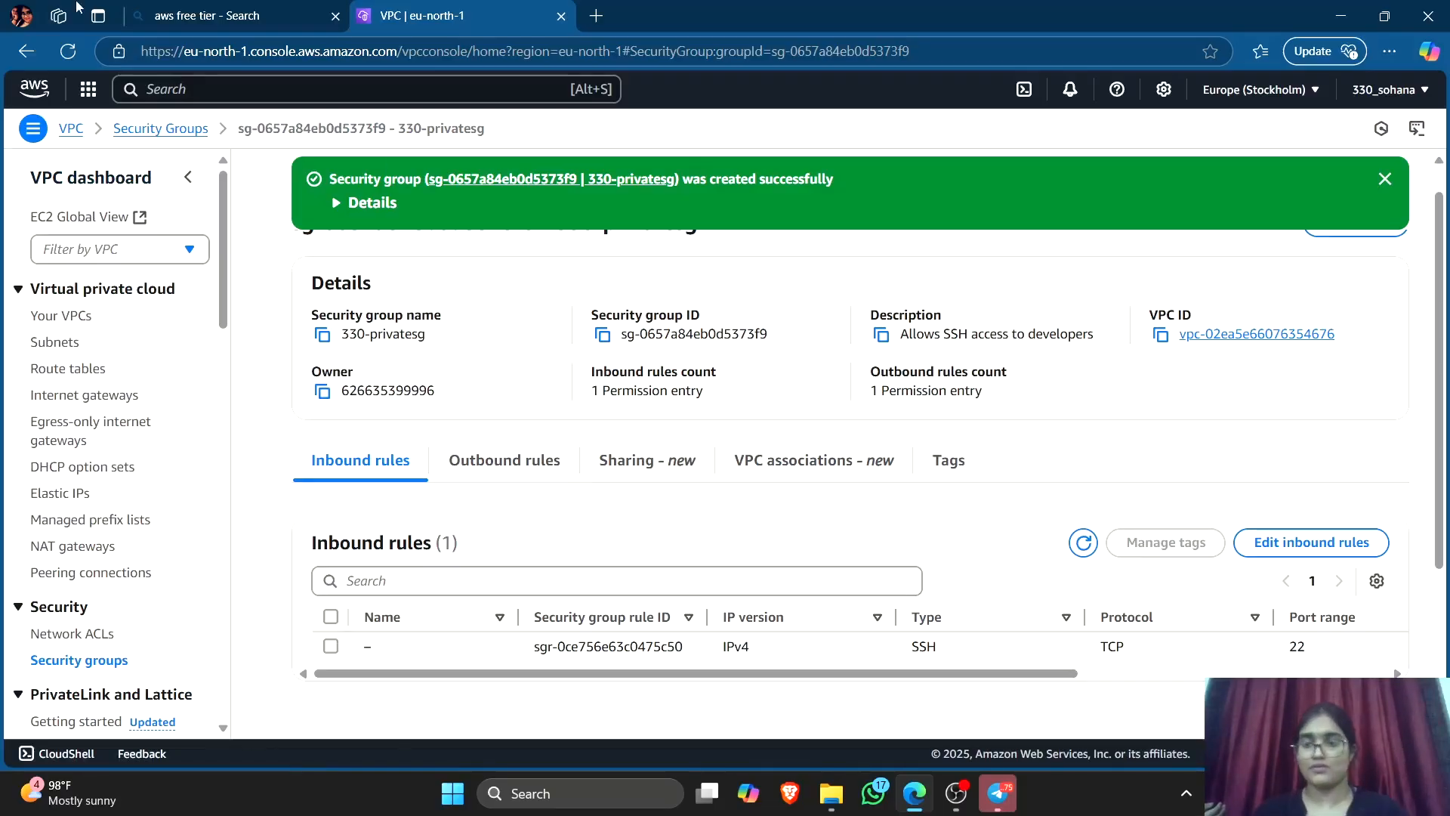
Search the AWS services for ec2 and open the EC2 console.
left_click(223, 84)
type("ec2")
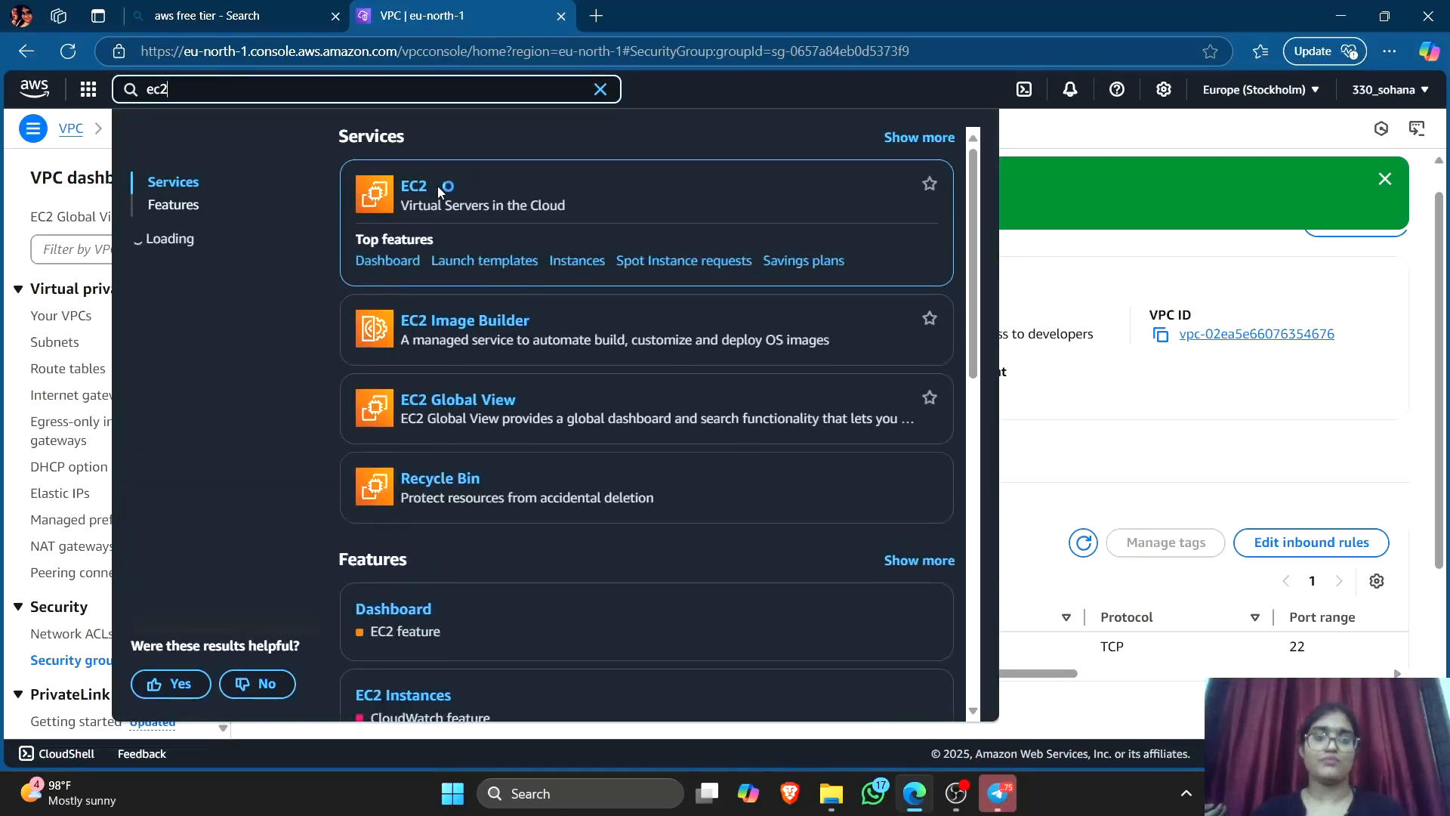
left_click(410, 188)
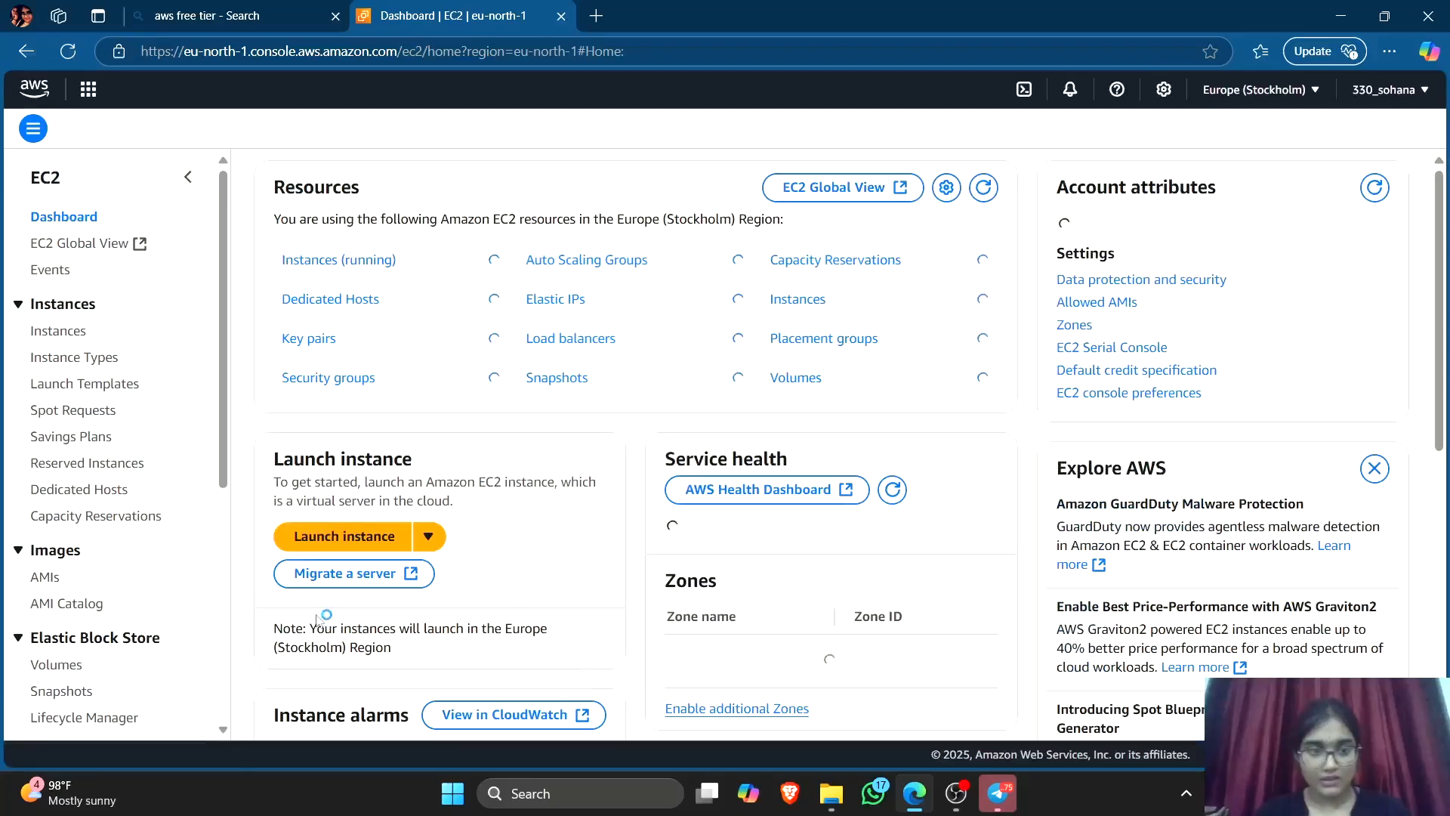
Start launching a new EC2 instance in the Europe (Stockholm) region.
left_click(342, 537)
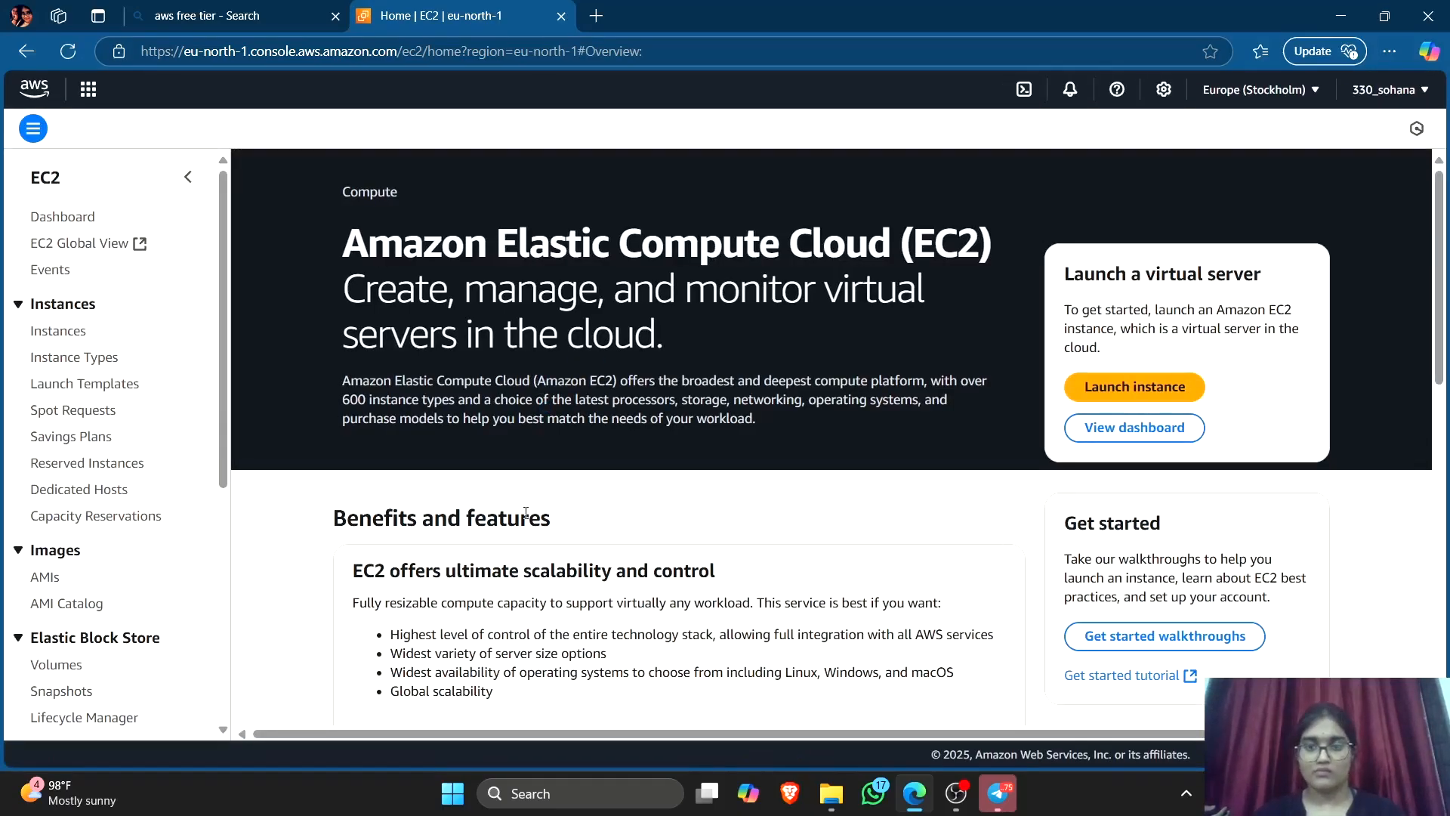
scroll(526, 512, "down", 10)
scroll(482, 358, "up", 10)
scroll(482, 362, "down", 7)
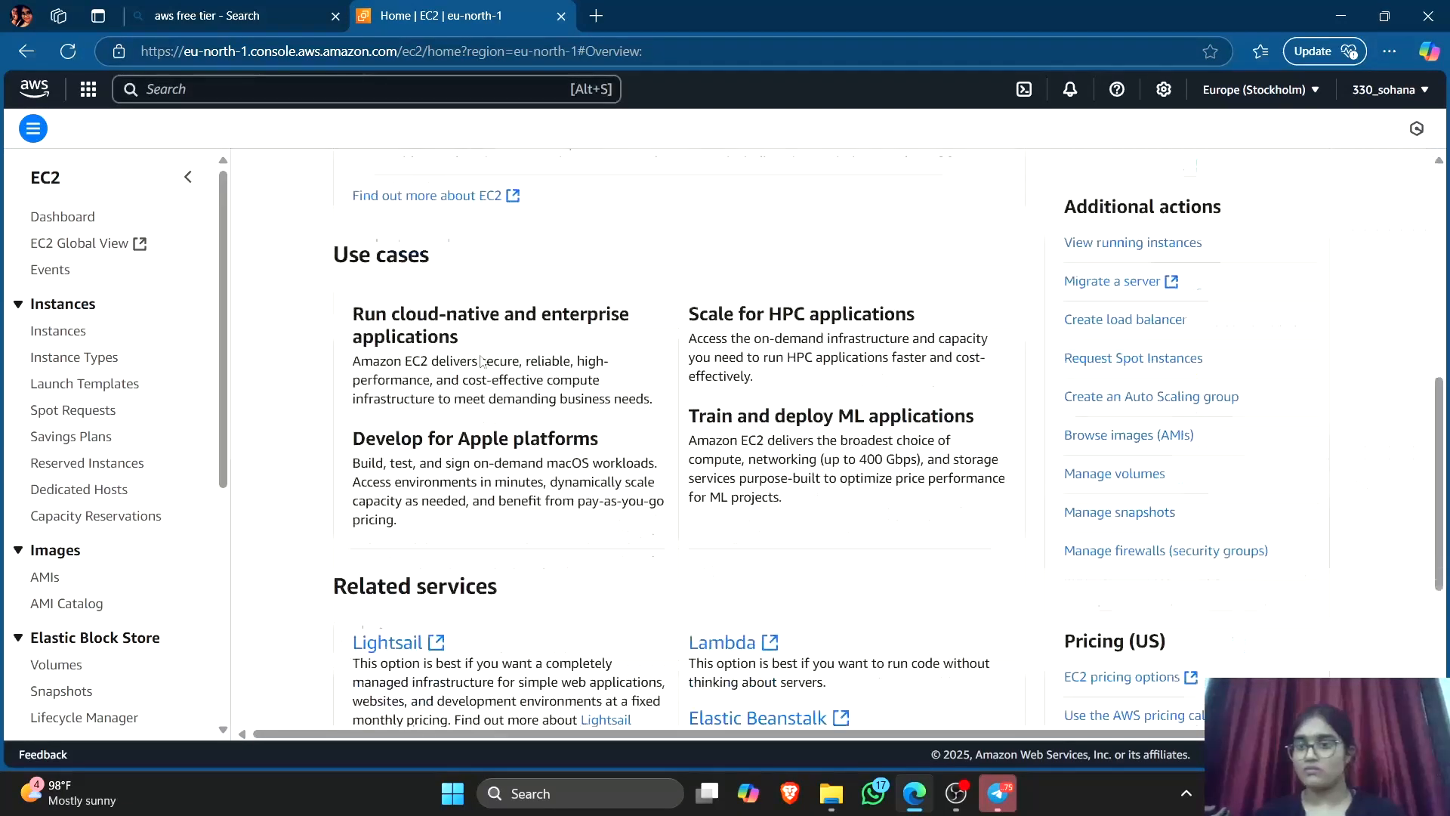
scroll(480, 361, "down", 4)
scroll(480, 358, "up", 8)
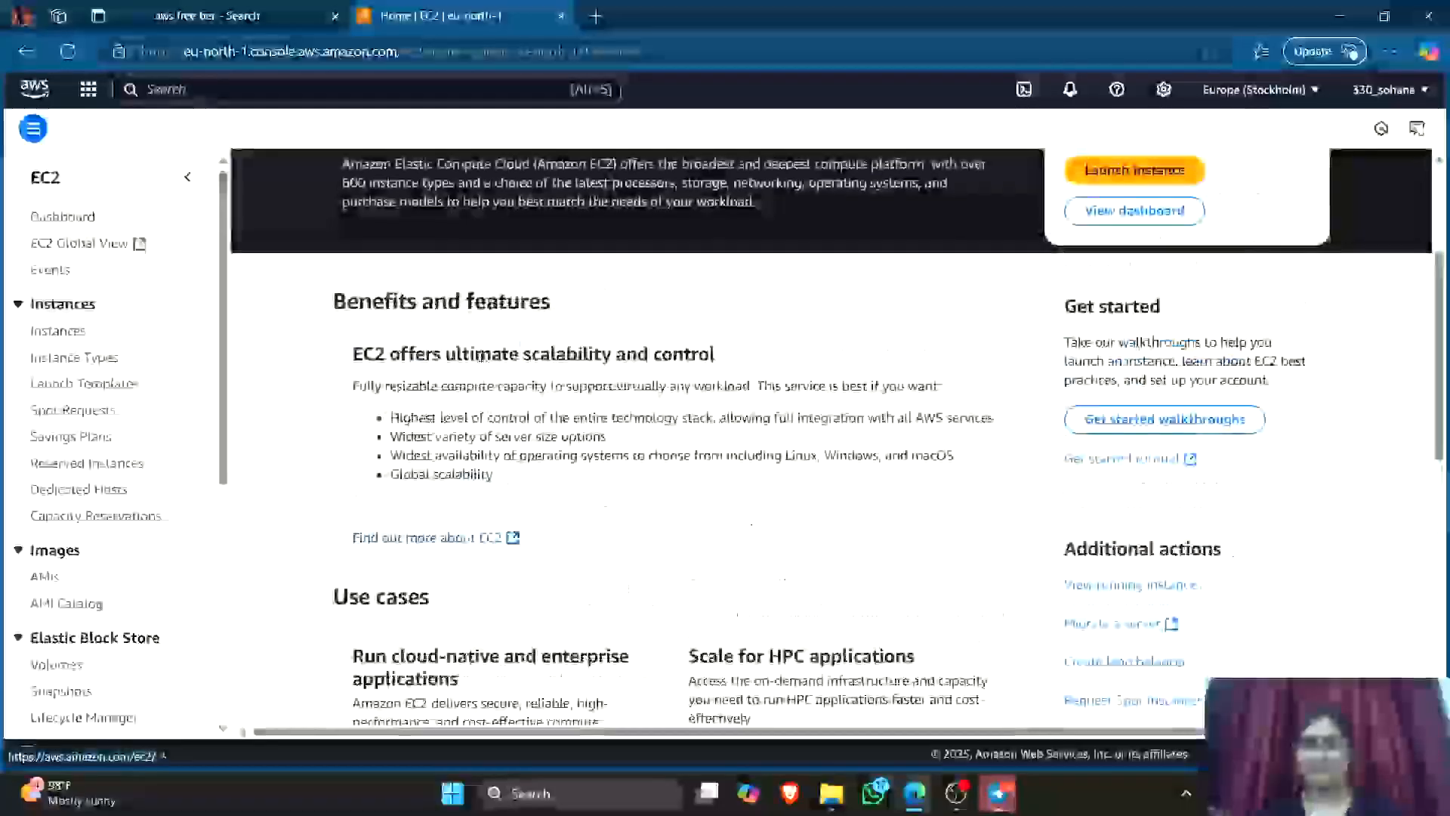
left_click(1134, 227)
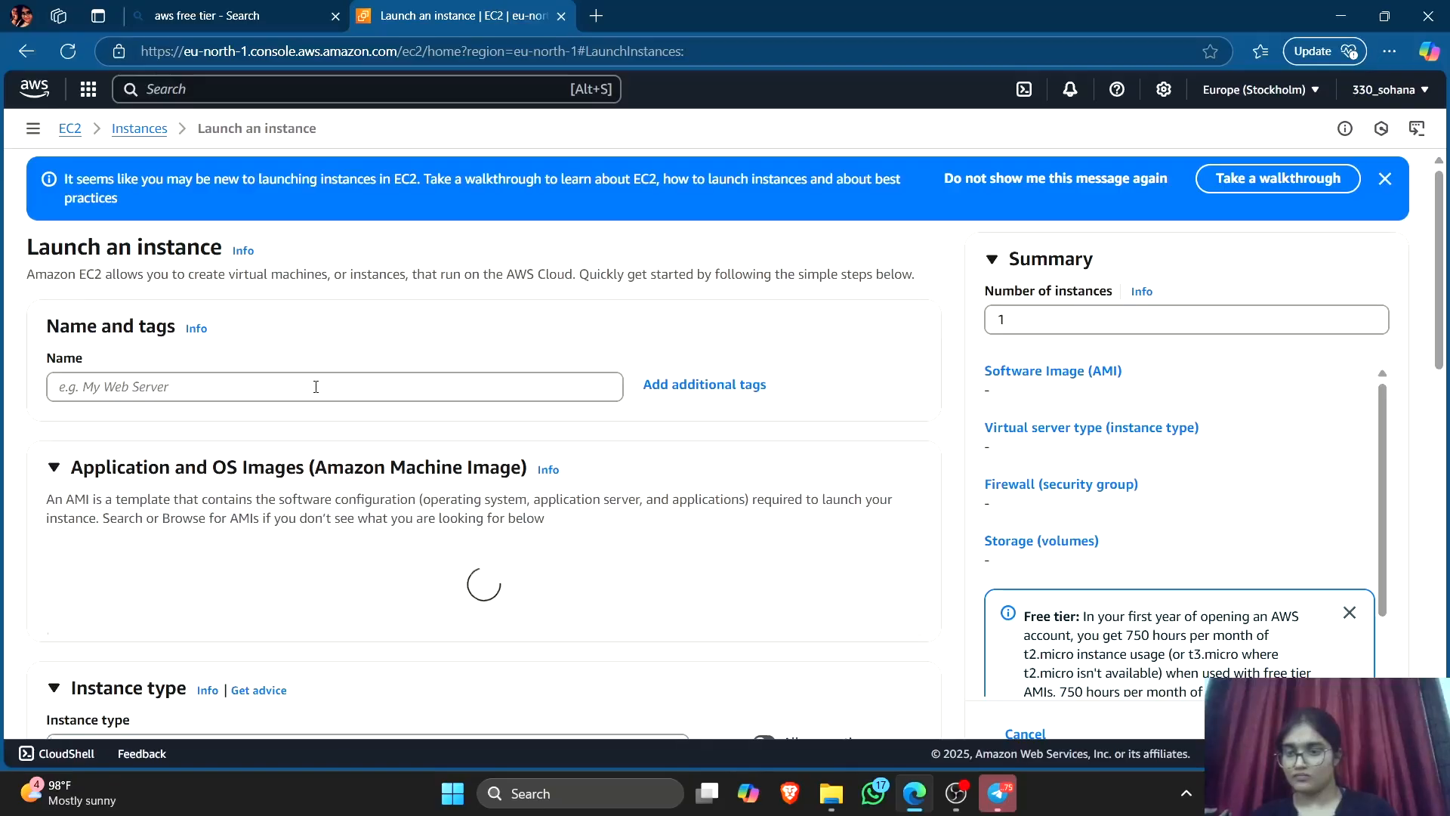
Name the new instance 330-sdcinstance.
scroll(291, 392, "down", 1)
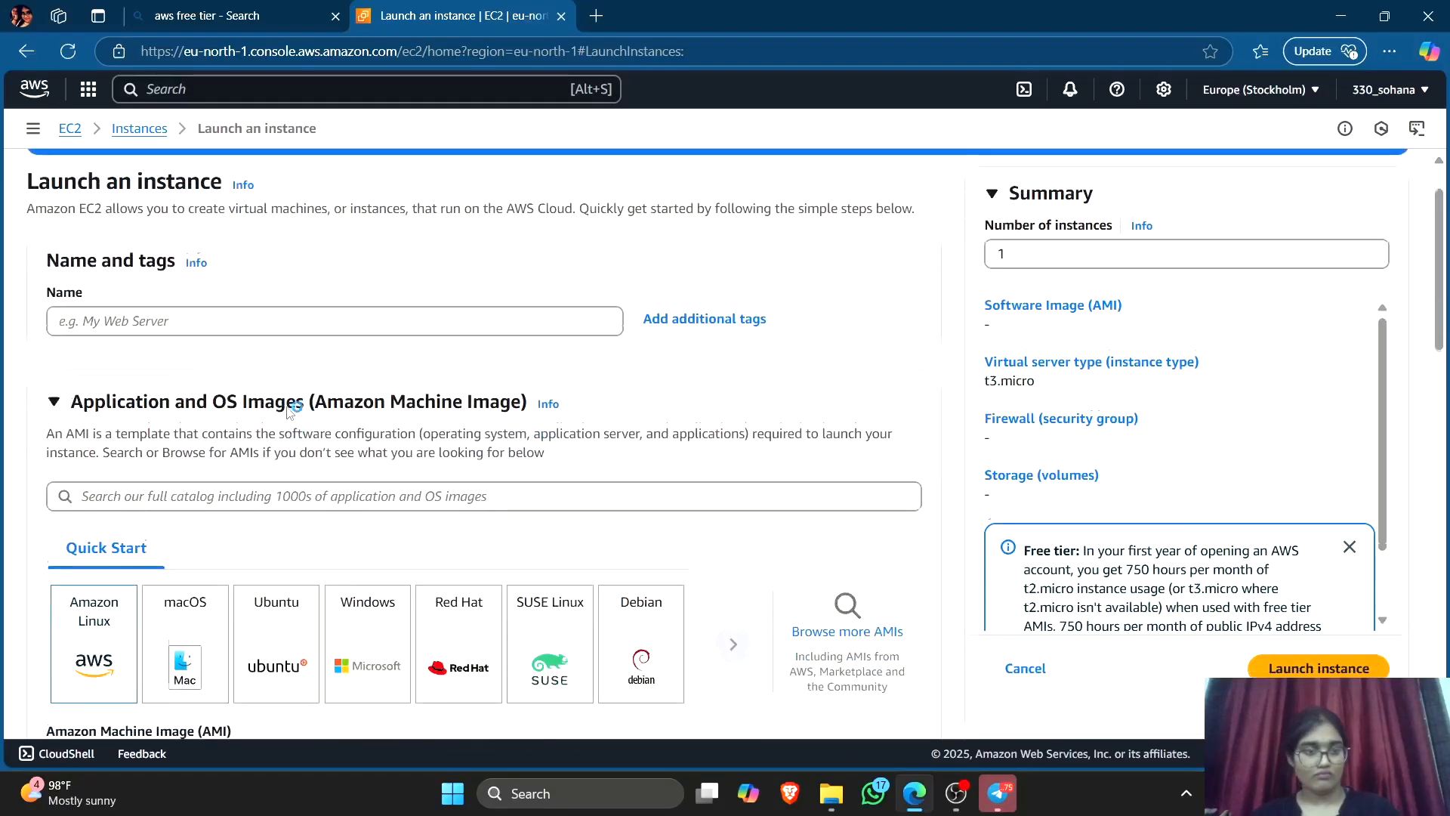
left_click(130, 320)
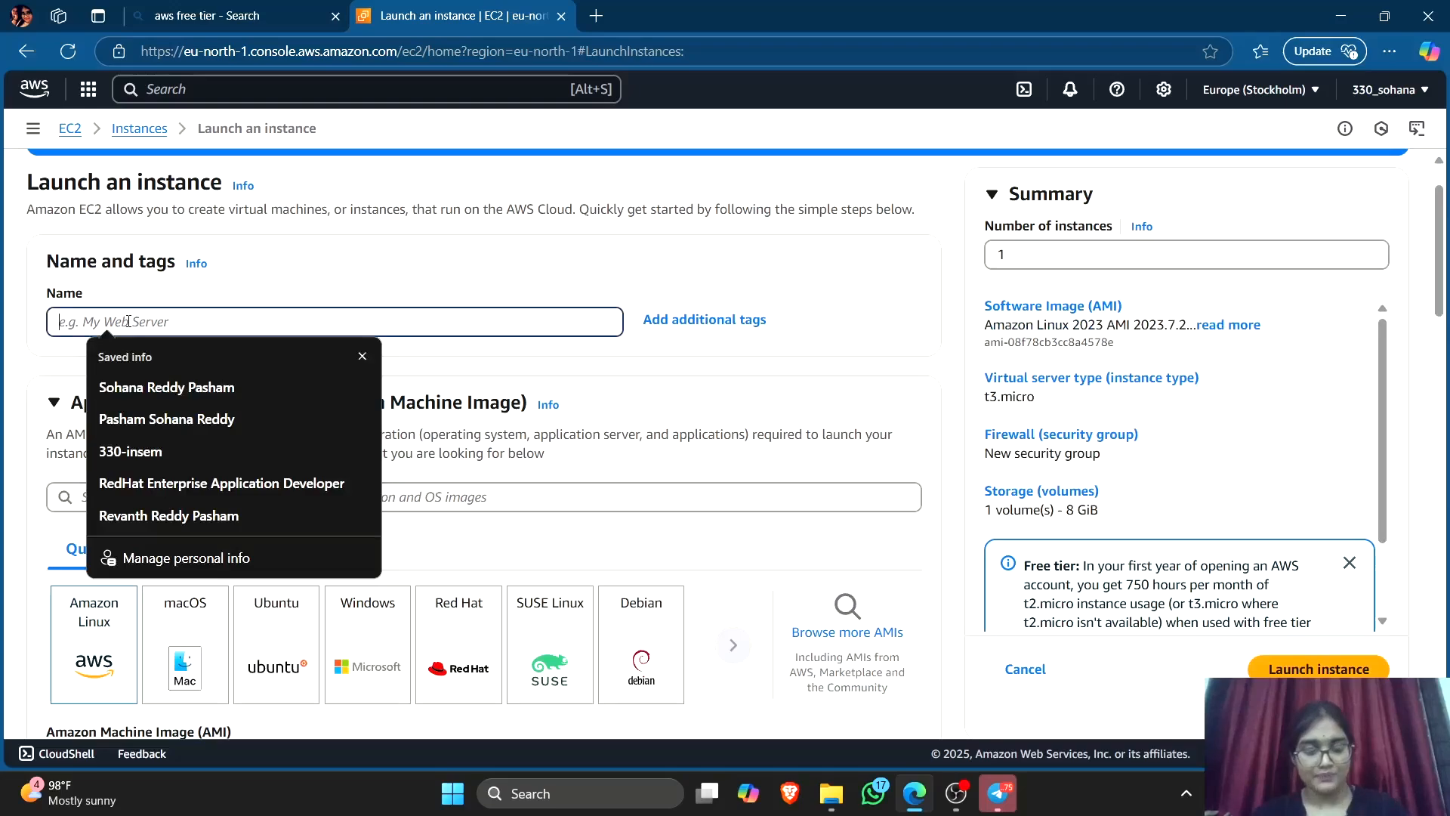
type("330-sdcinstance")
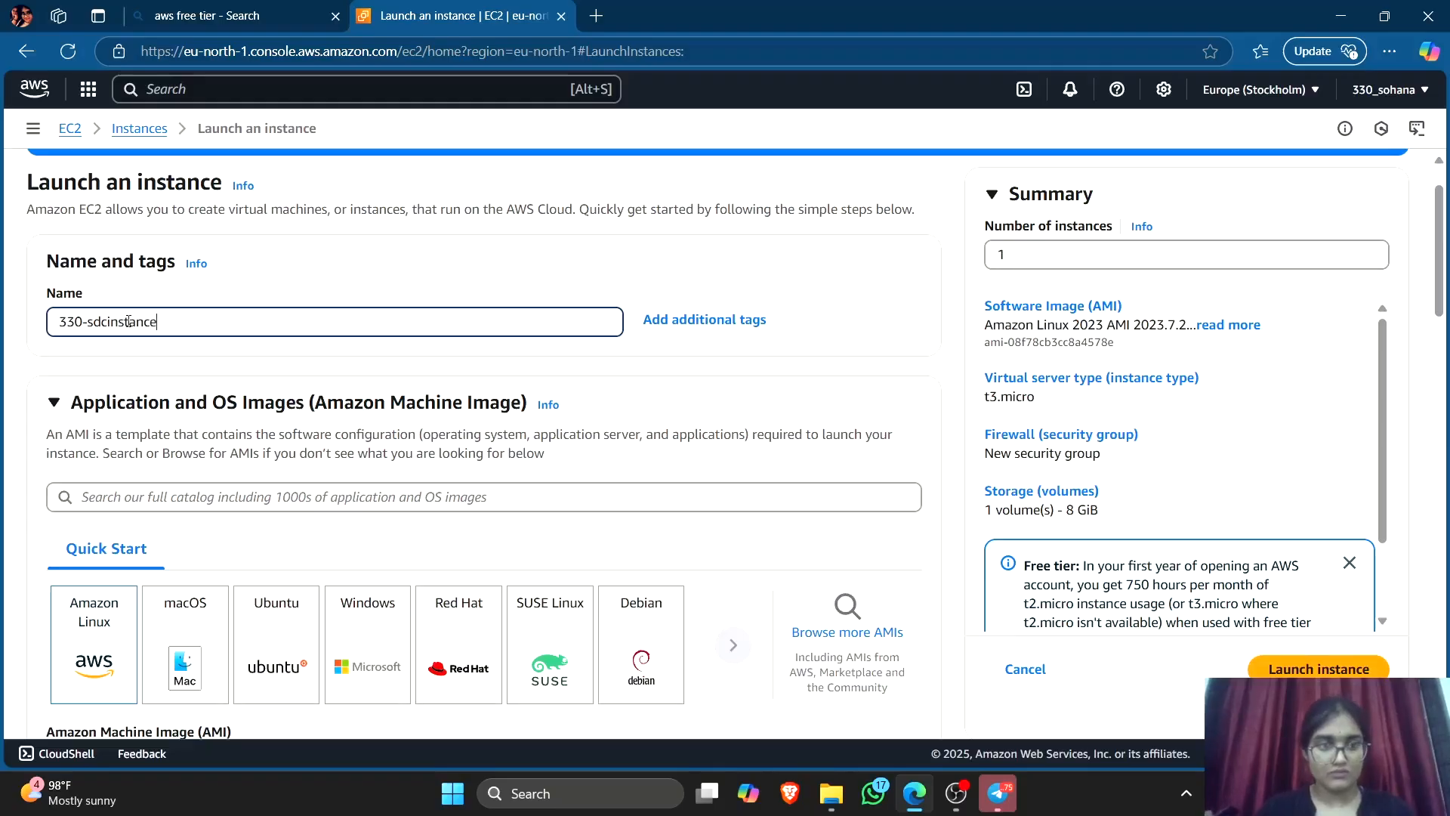
Review the Amazon Linux 2023 AMI details and the available instance types, leaving t3.micro selected.
scroll(128, 323, "down", 1)
scroll(121, 470, "down", 1)
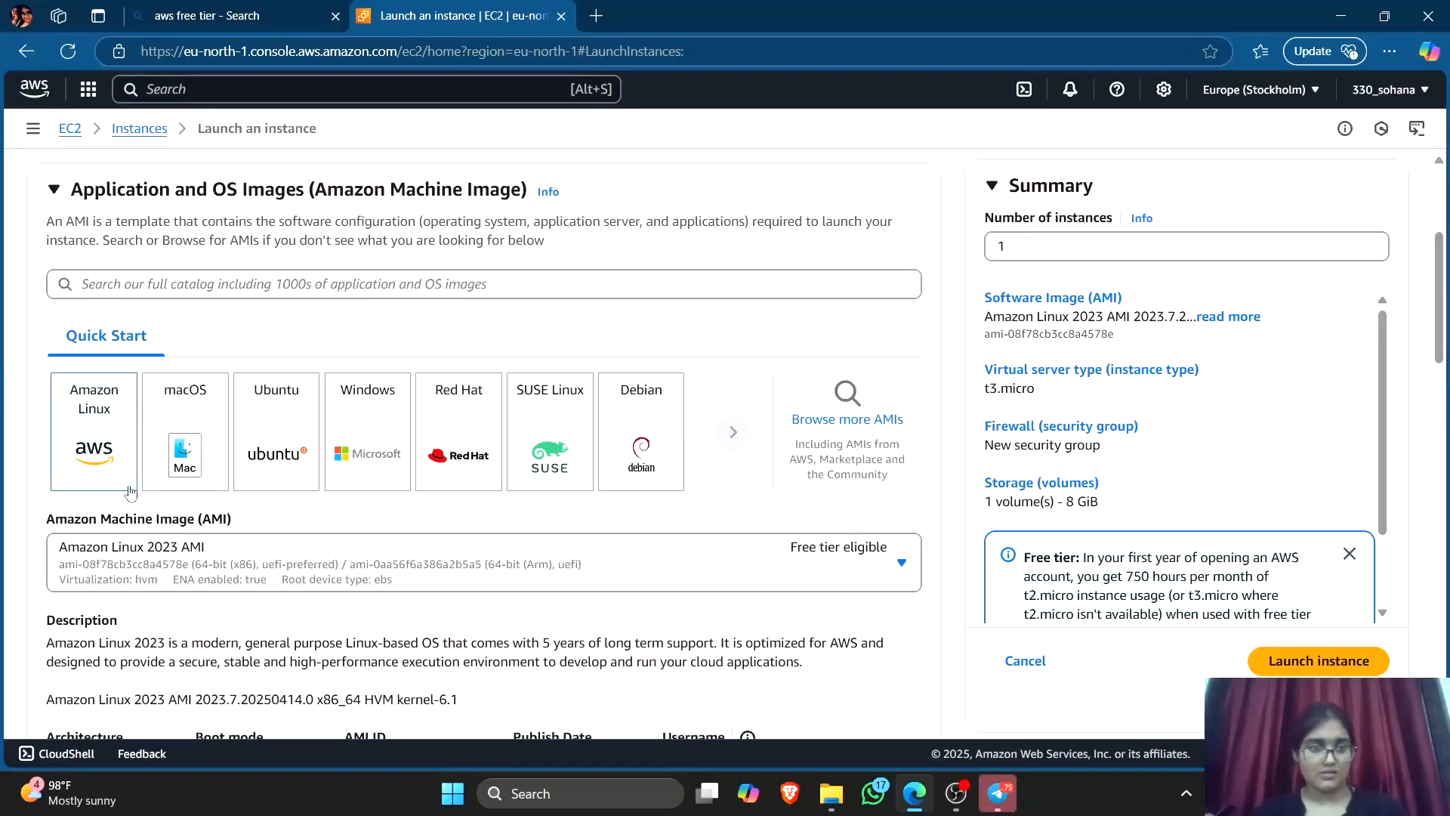
scroll(130, 491, "down", 1)
scroll(130, 491, "down", 1)
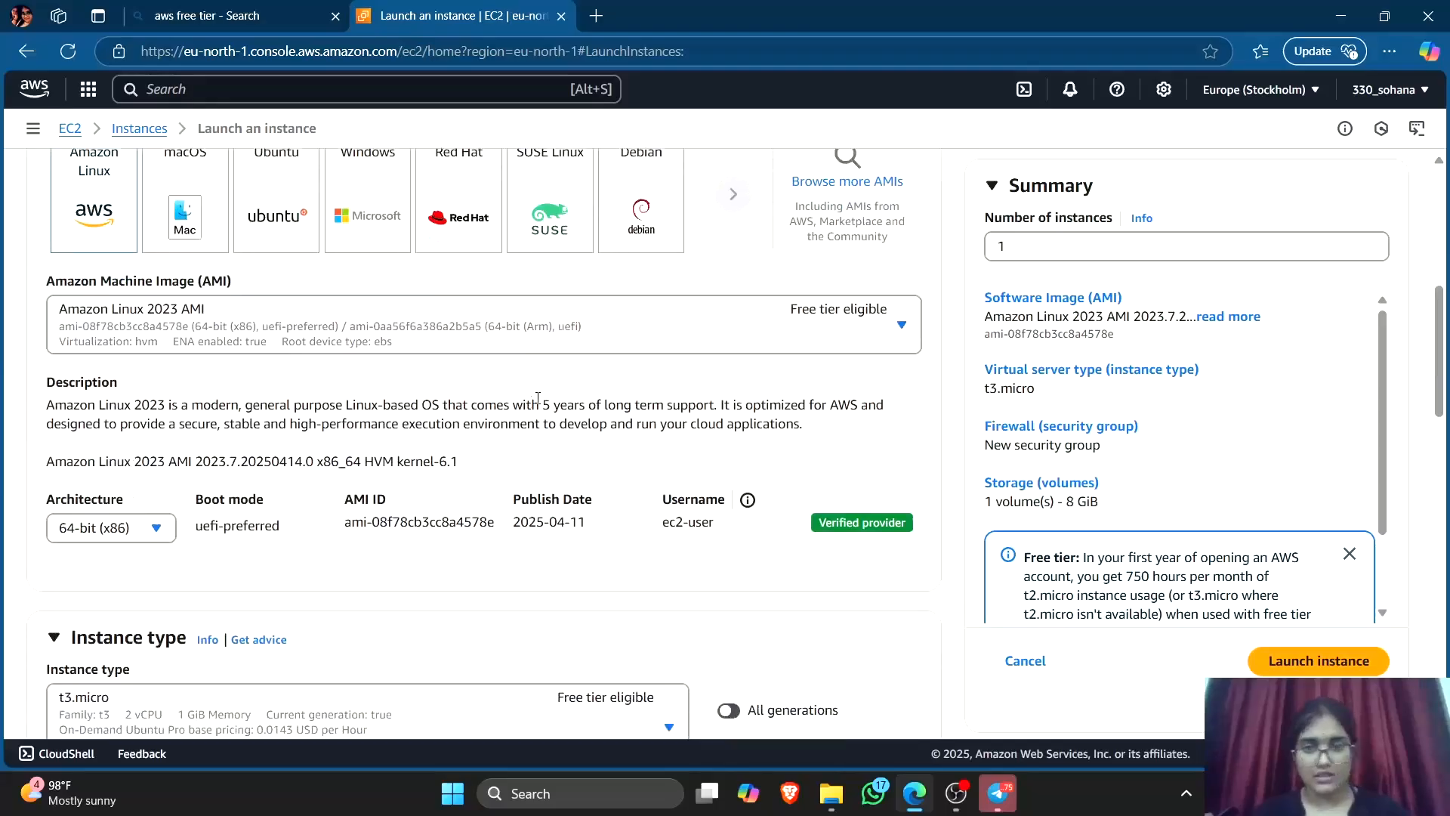
scroll(364, 532, "down", 2)
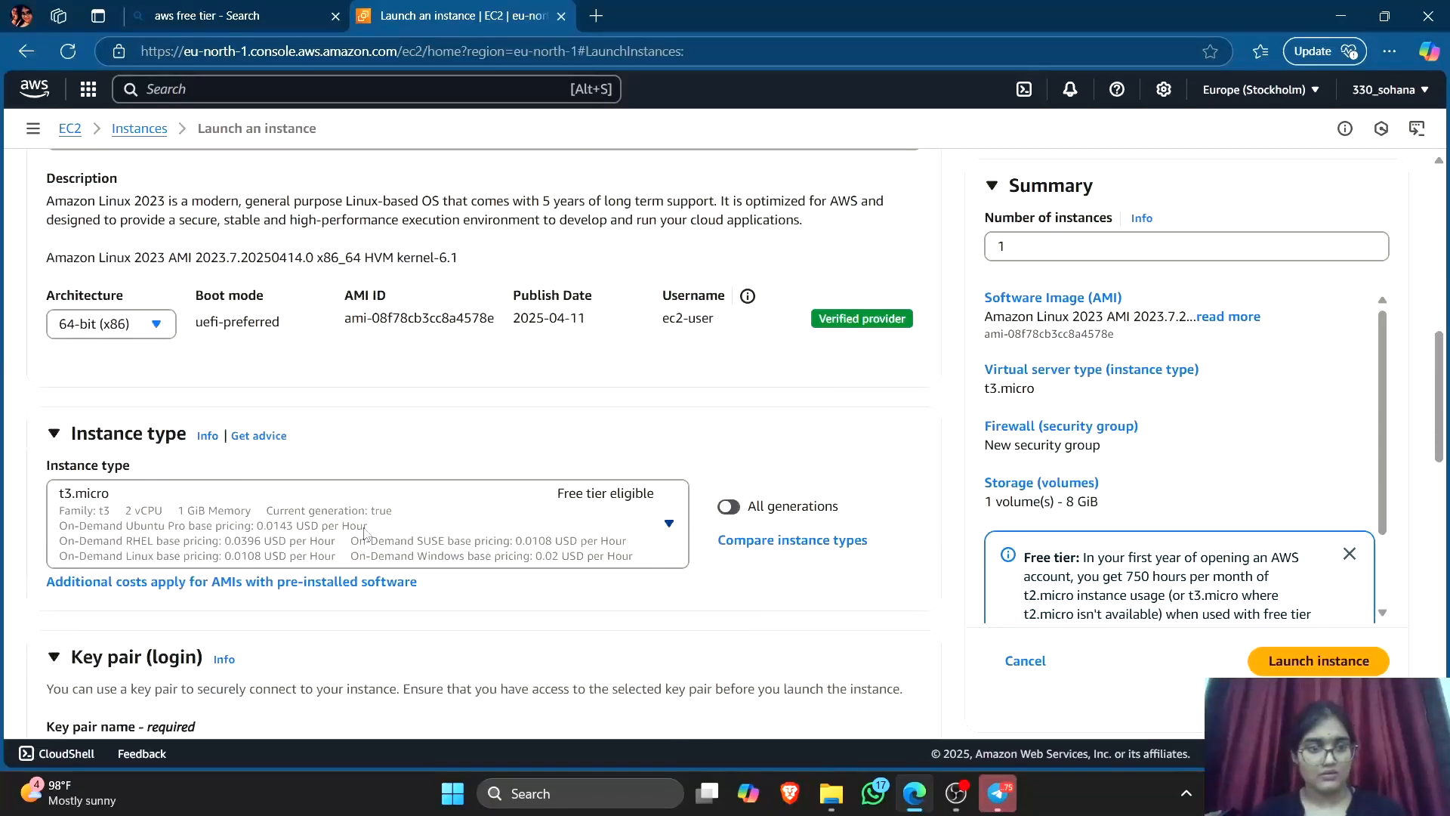
left_click(670, 524)
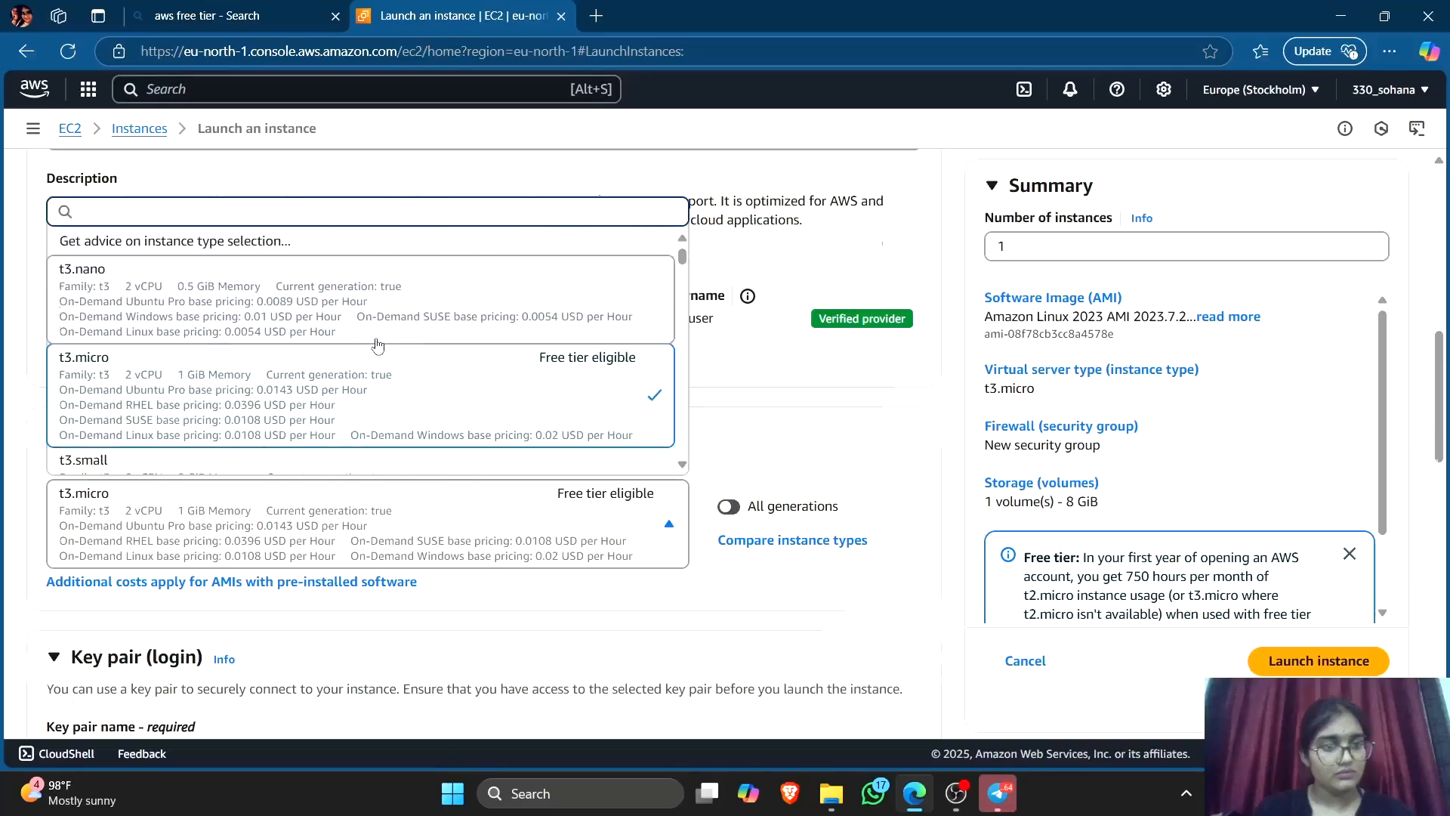
scroll(377, 345, "up", 1)
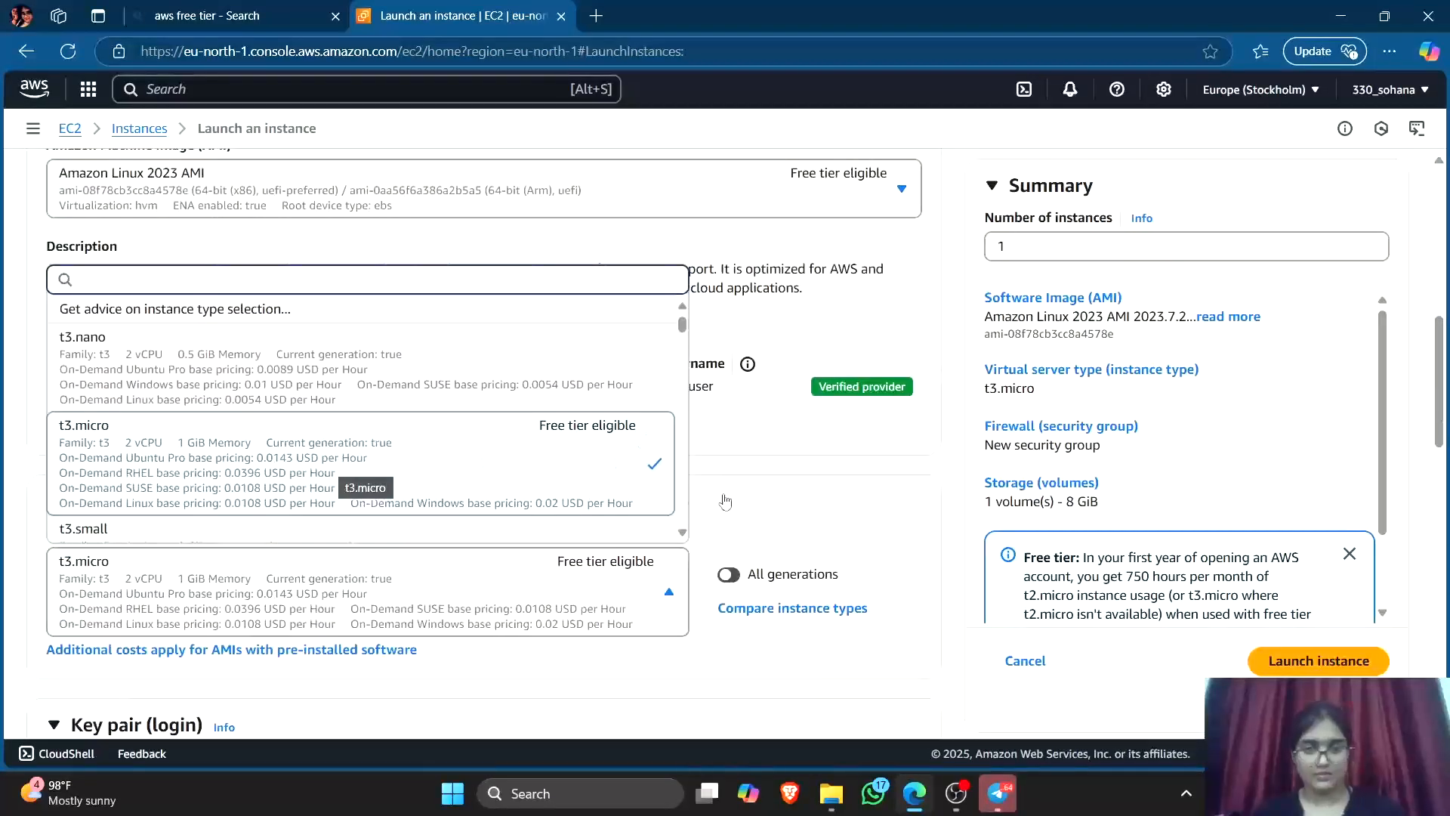
left_click(743, 495)
Edit the instance's network settings and select the 330-SDC VPC.
scroll(489, 649, "down", 5)
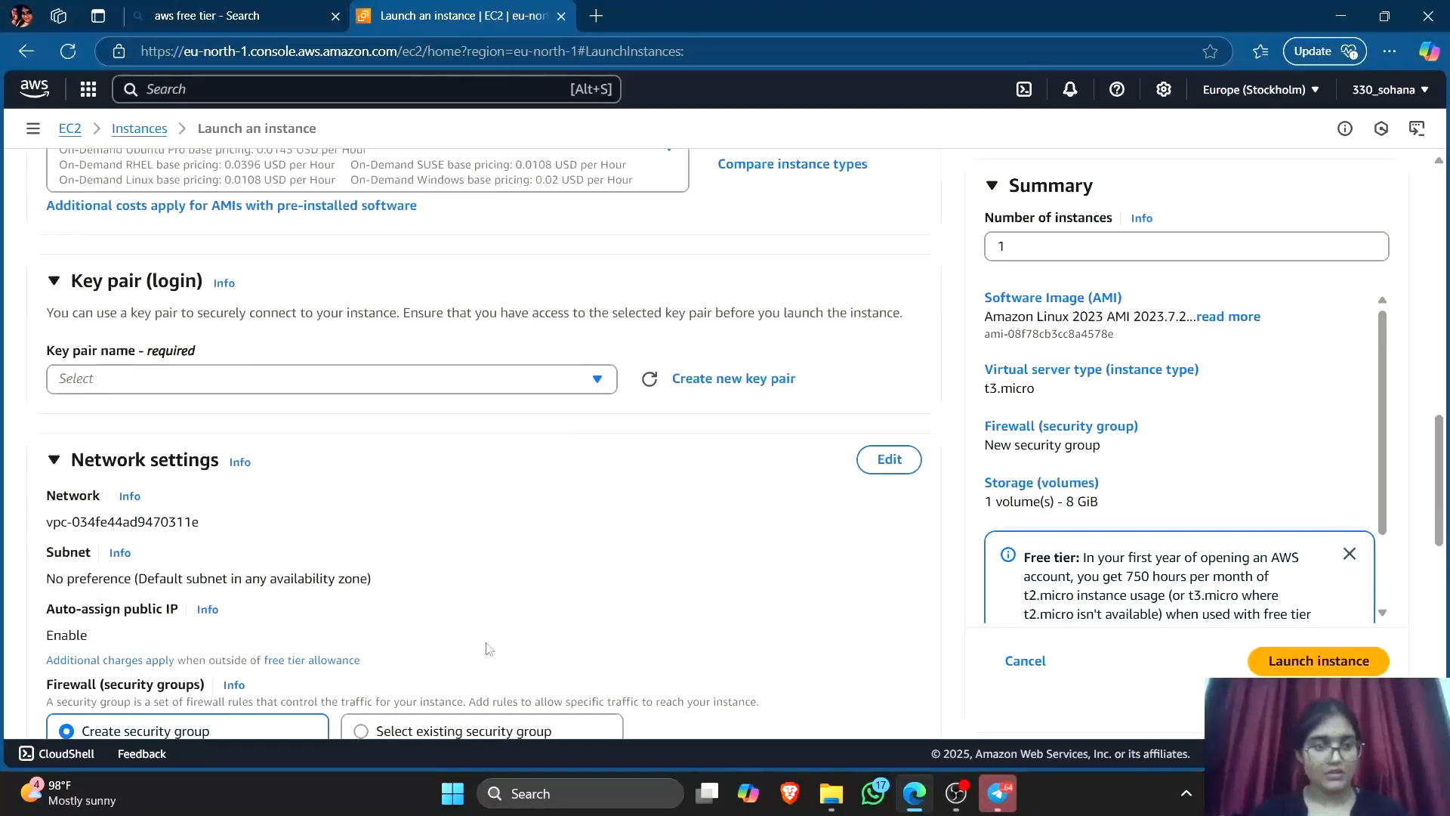
scroll(487, 649, "down", 3)
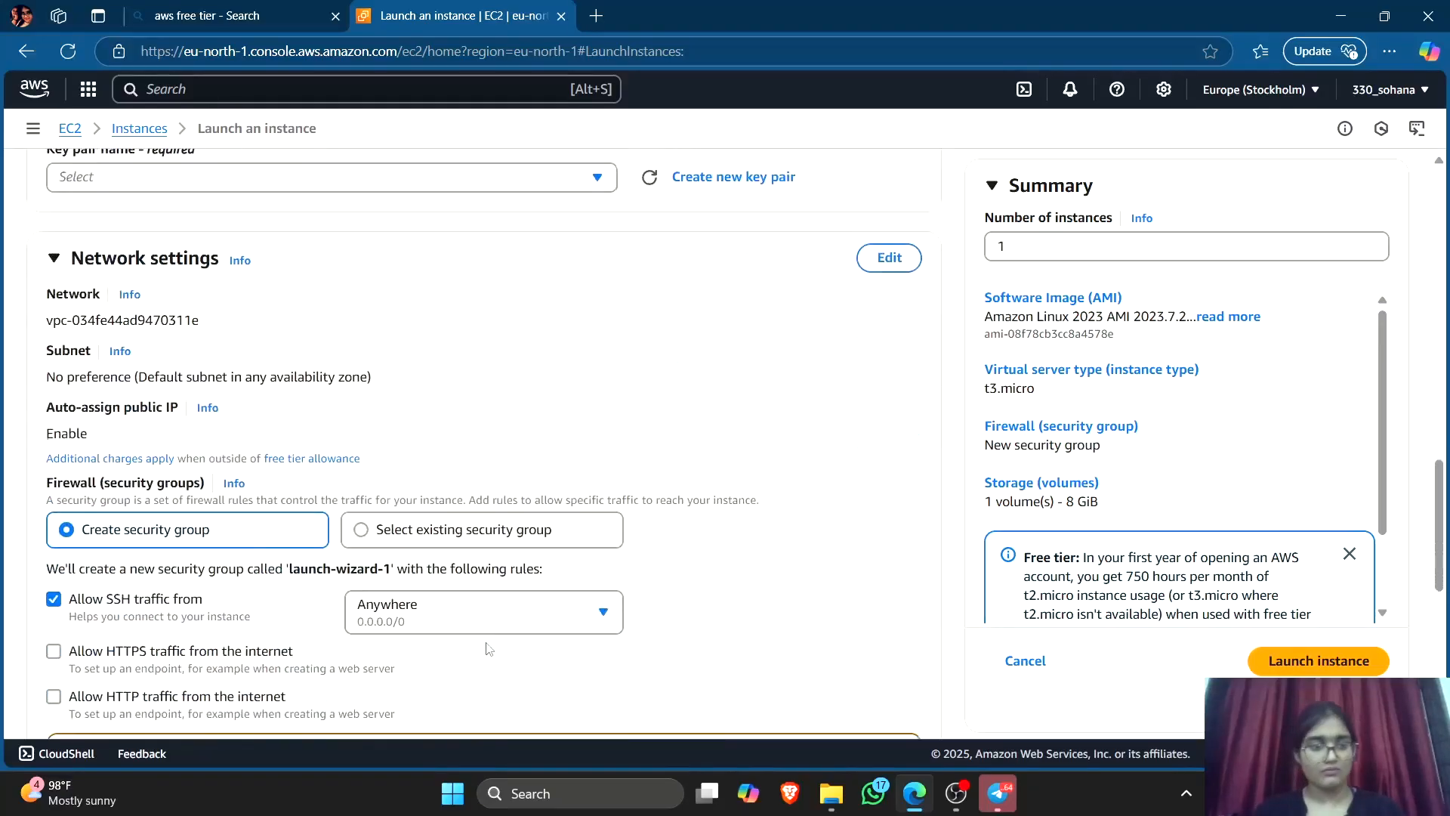
left_click(890, 258)
left_click(225, 344)
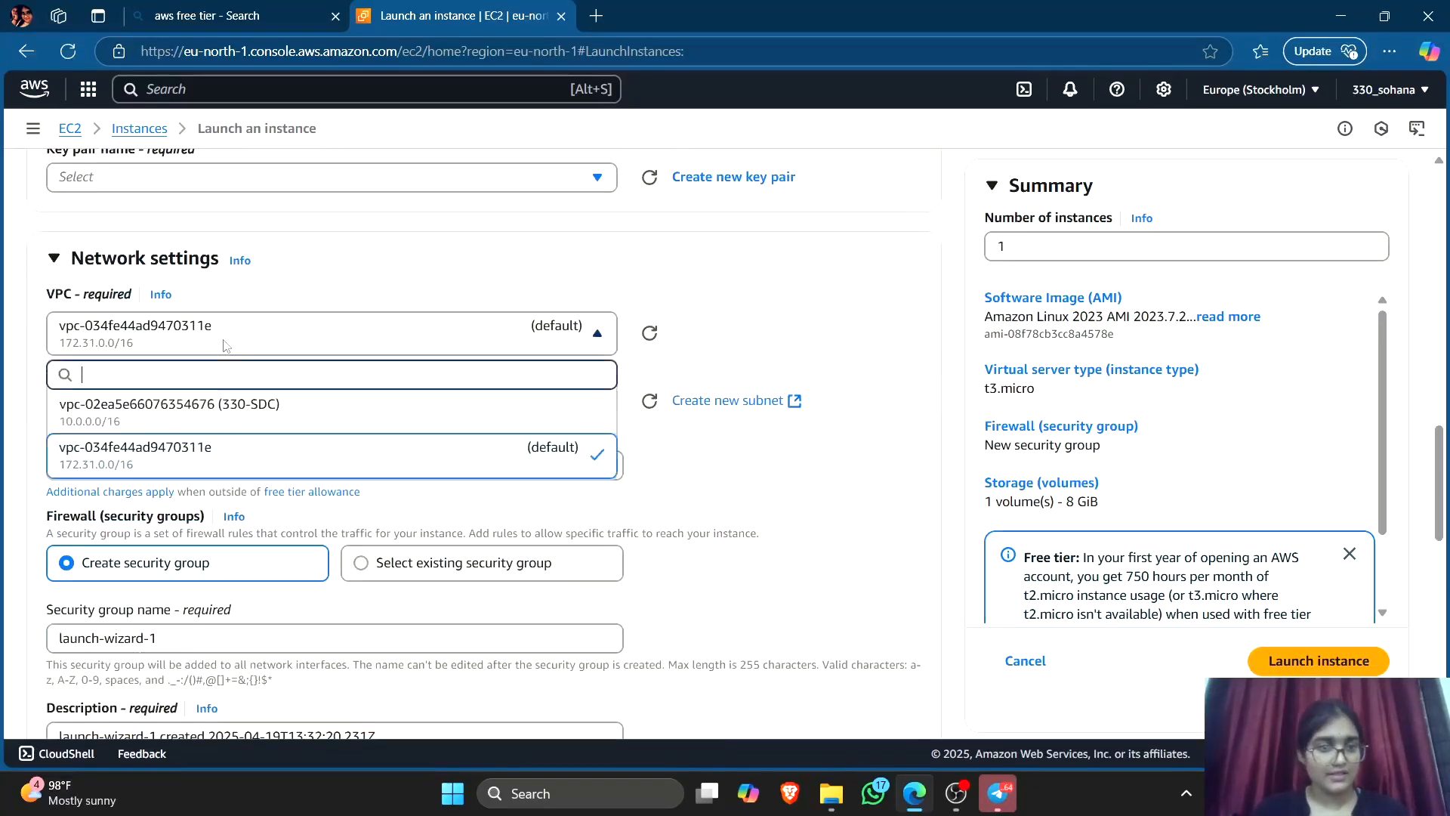
left_click(182, 408)
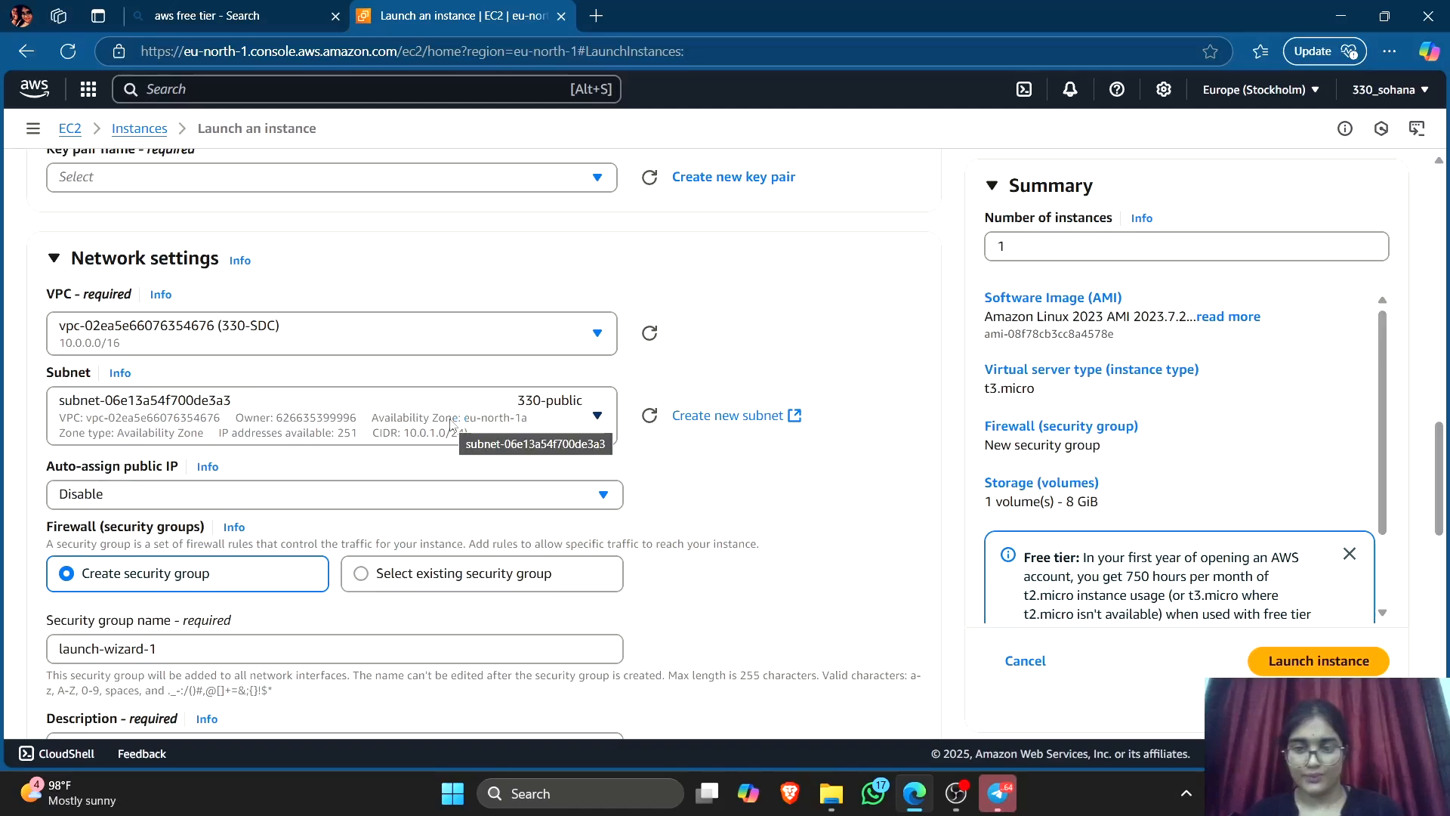
Enable auto-assign public IP for the instance in the 330-public subnet.
scroll(378, 407, "down", 2)
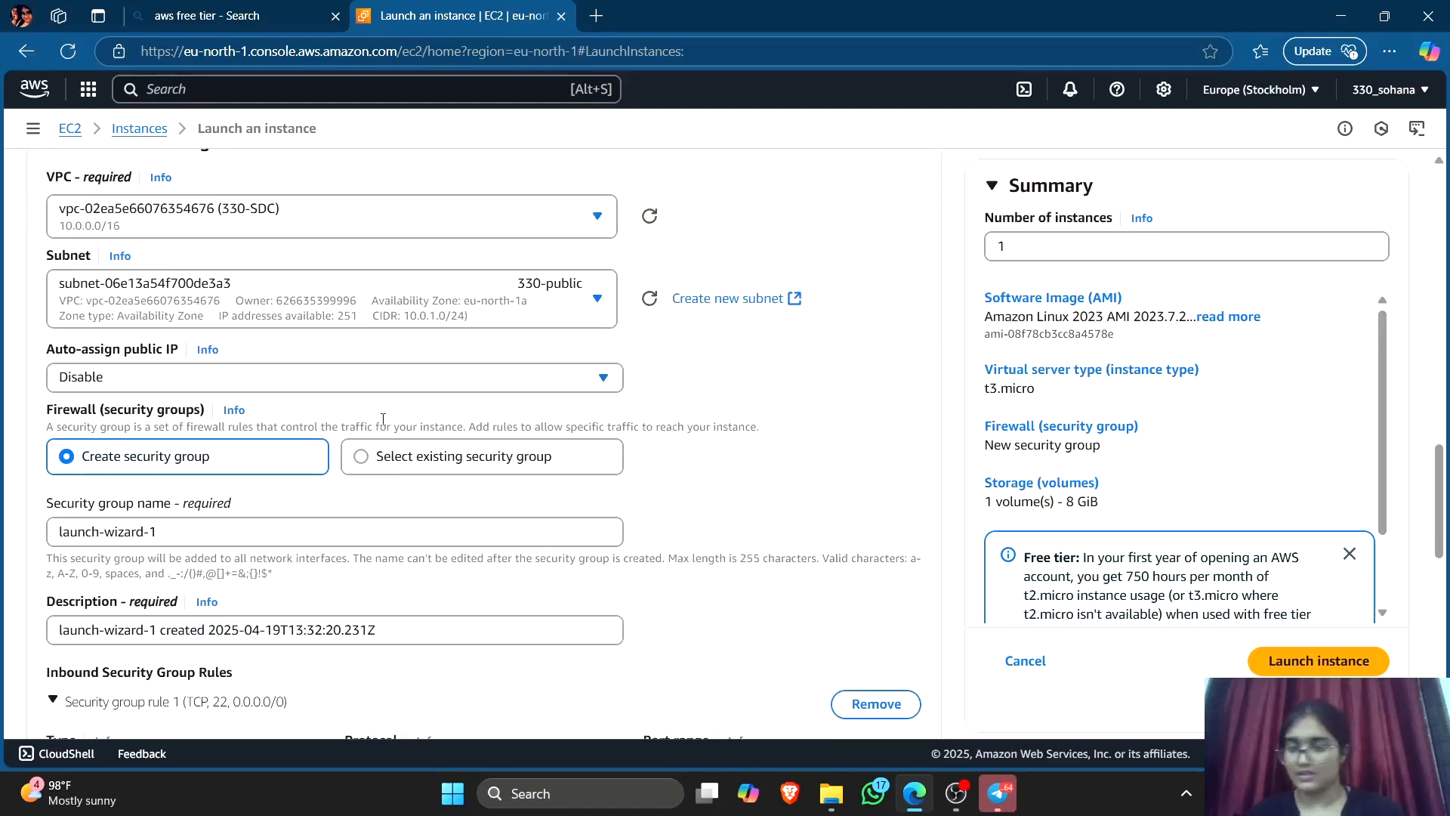
left_click(336, 372)
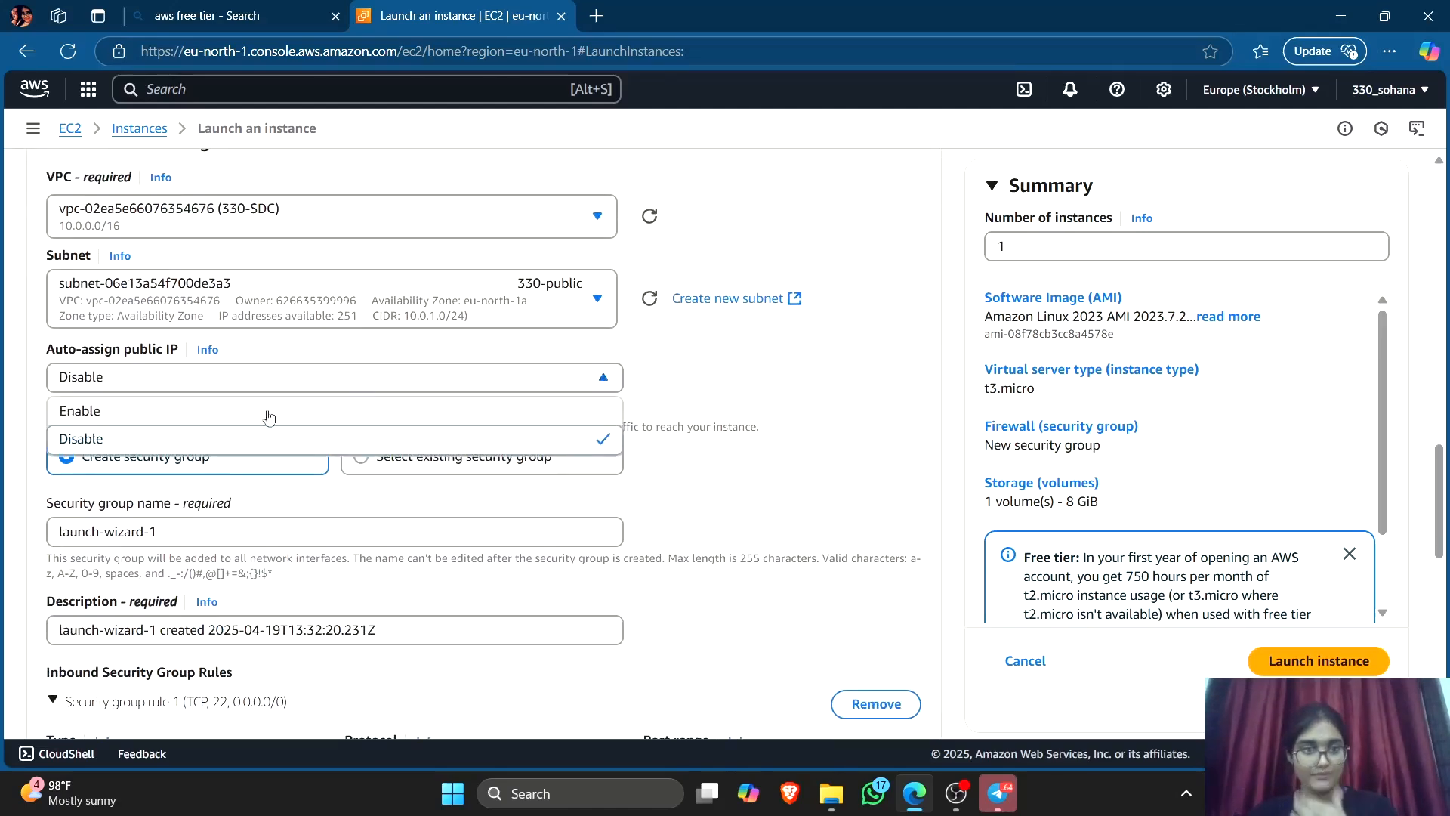
left_click(235, 409)
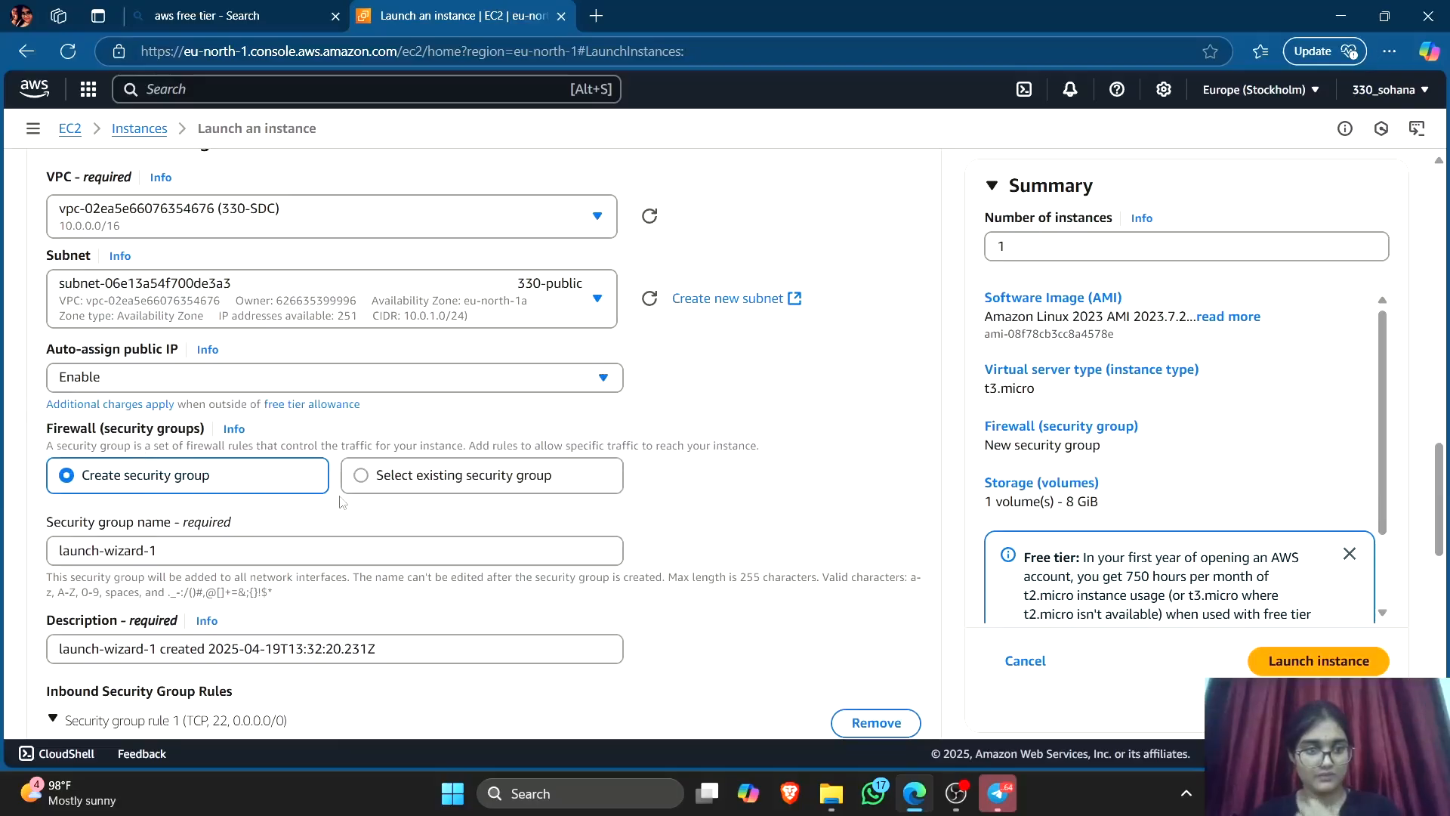
Use an existing security group for the instance's firewall and select 330-publicsg.
left_click(363, 479)
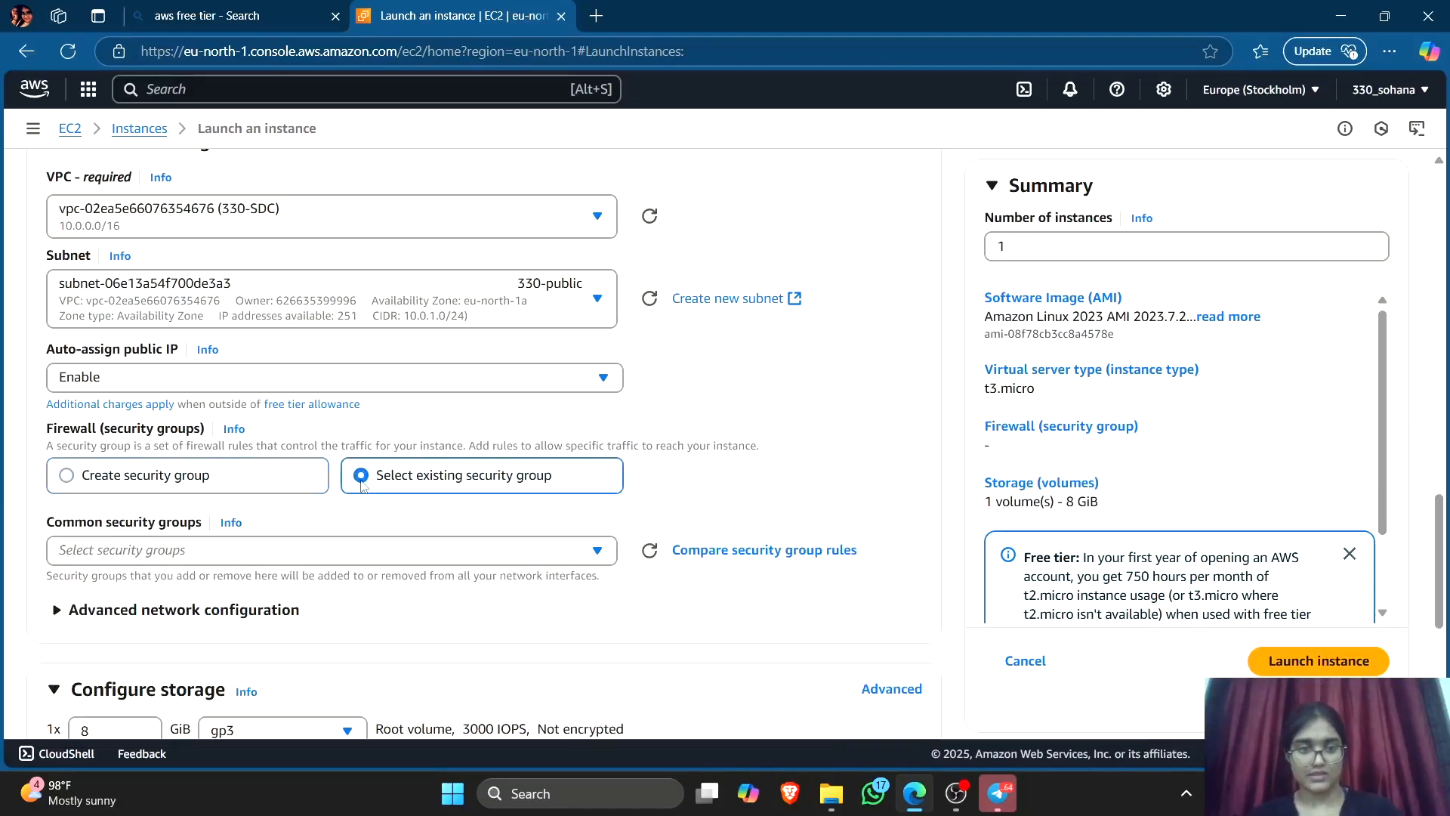
left_click(293, 557)
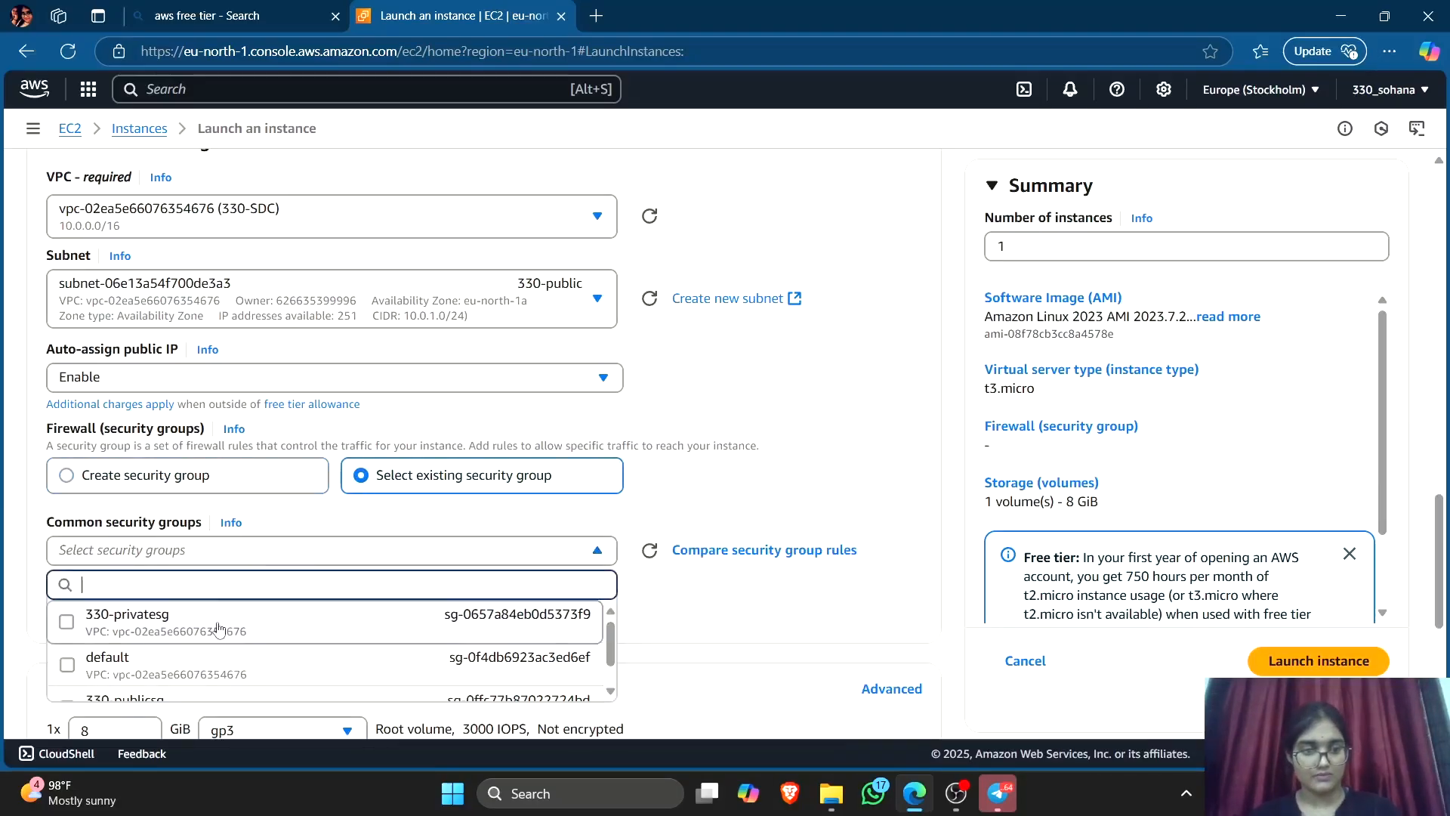
scroll(218, 629, "down", 1)
scroll(218, 629, "up", 1)
scroll(218, 629, "down", 1)
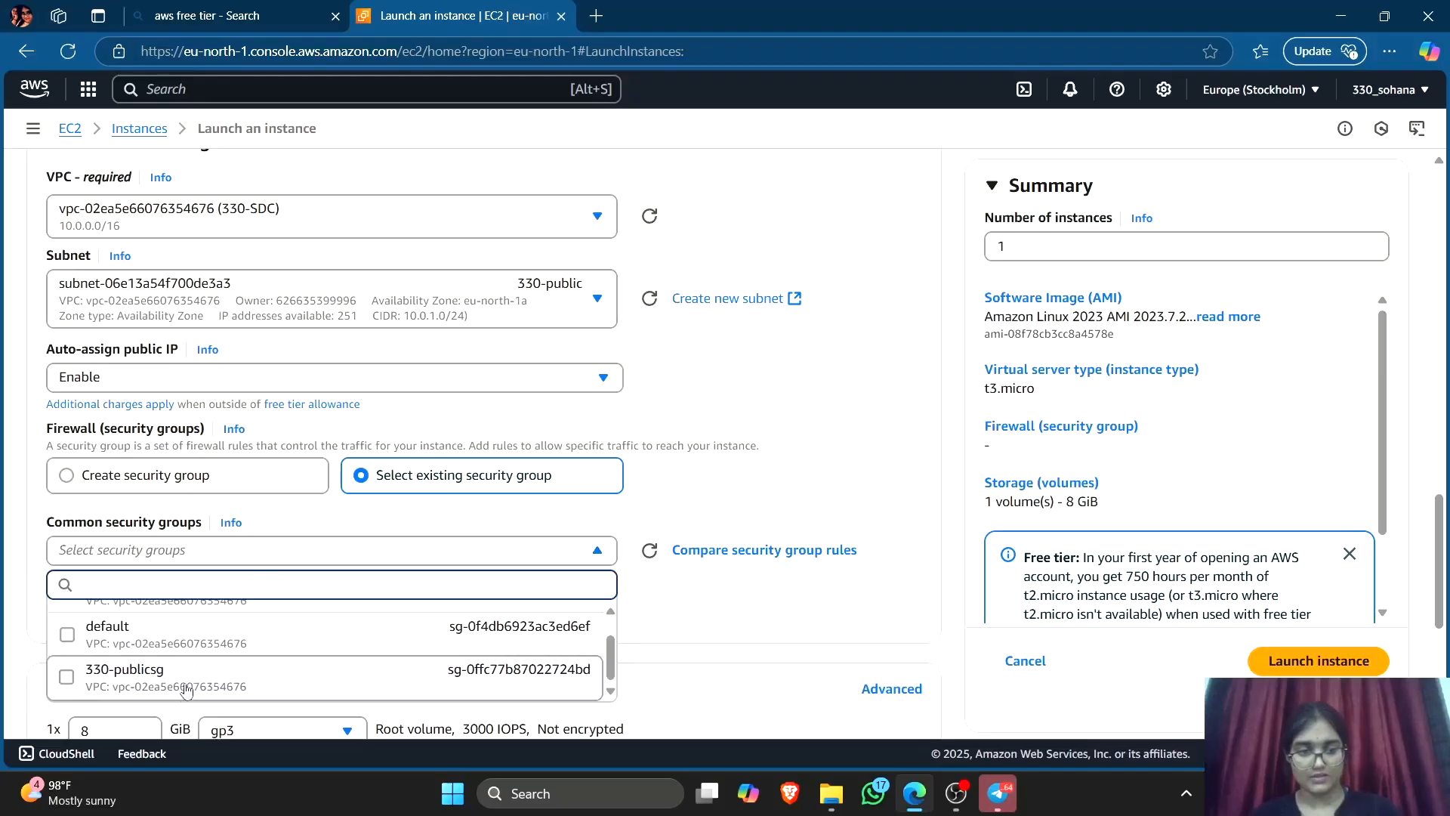
left_click(185, 687)
Launch the instance, choosing to proceed without a key pair.
scroll(490, 630, "down", 5)
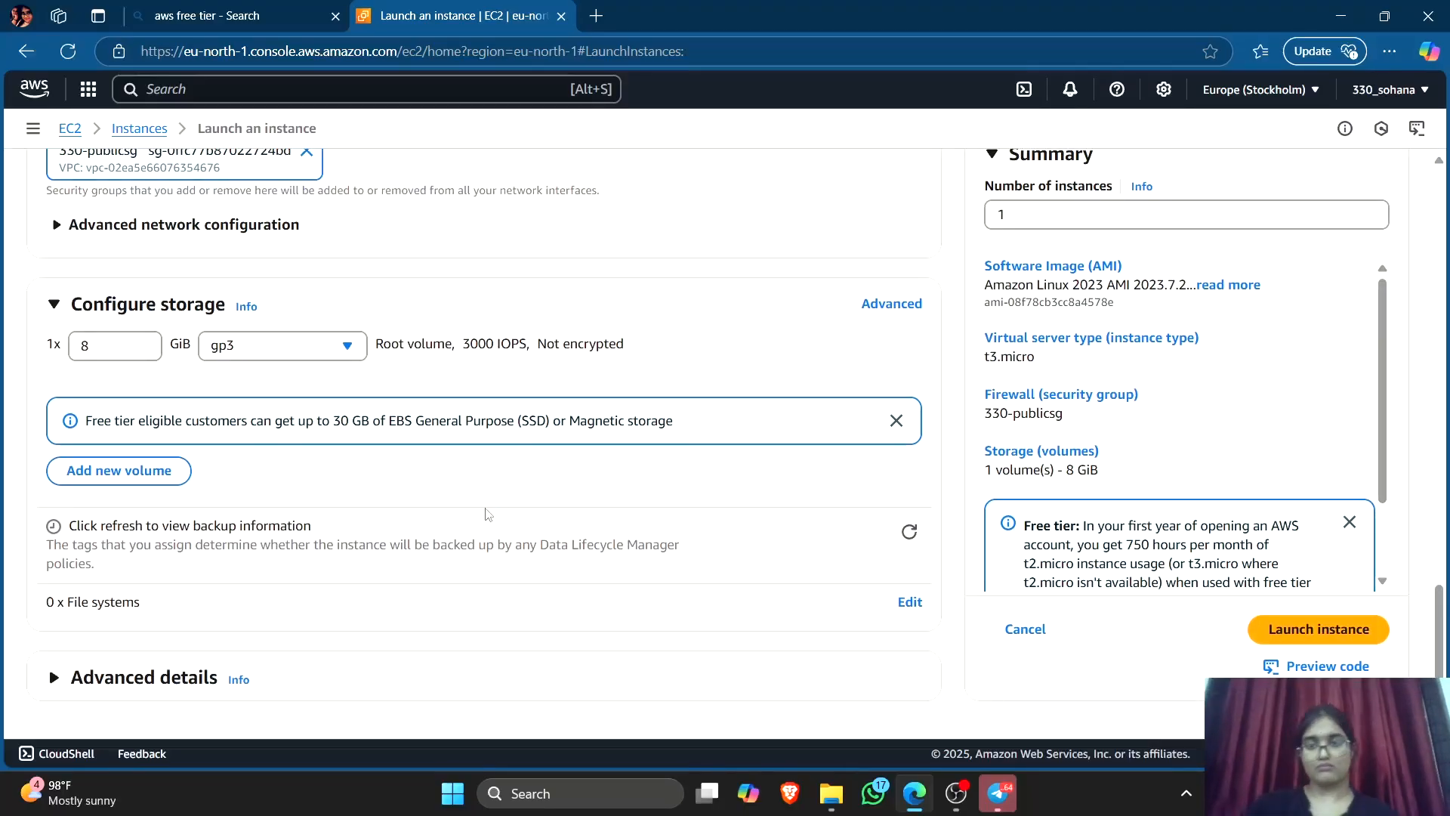
left_click(1314, 629)
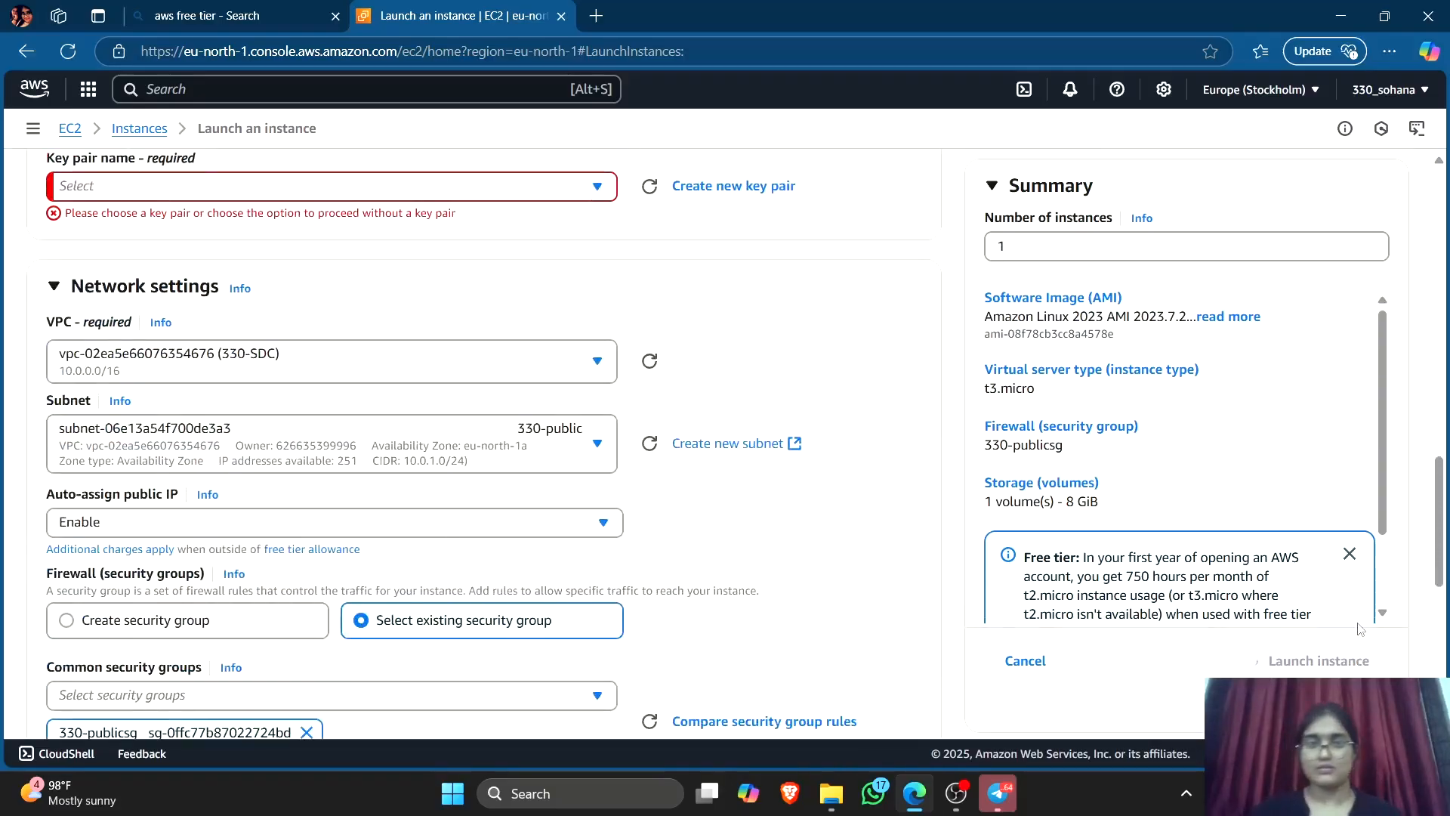
scroll(589, 472, "down", 2)
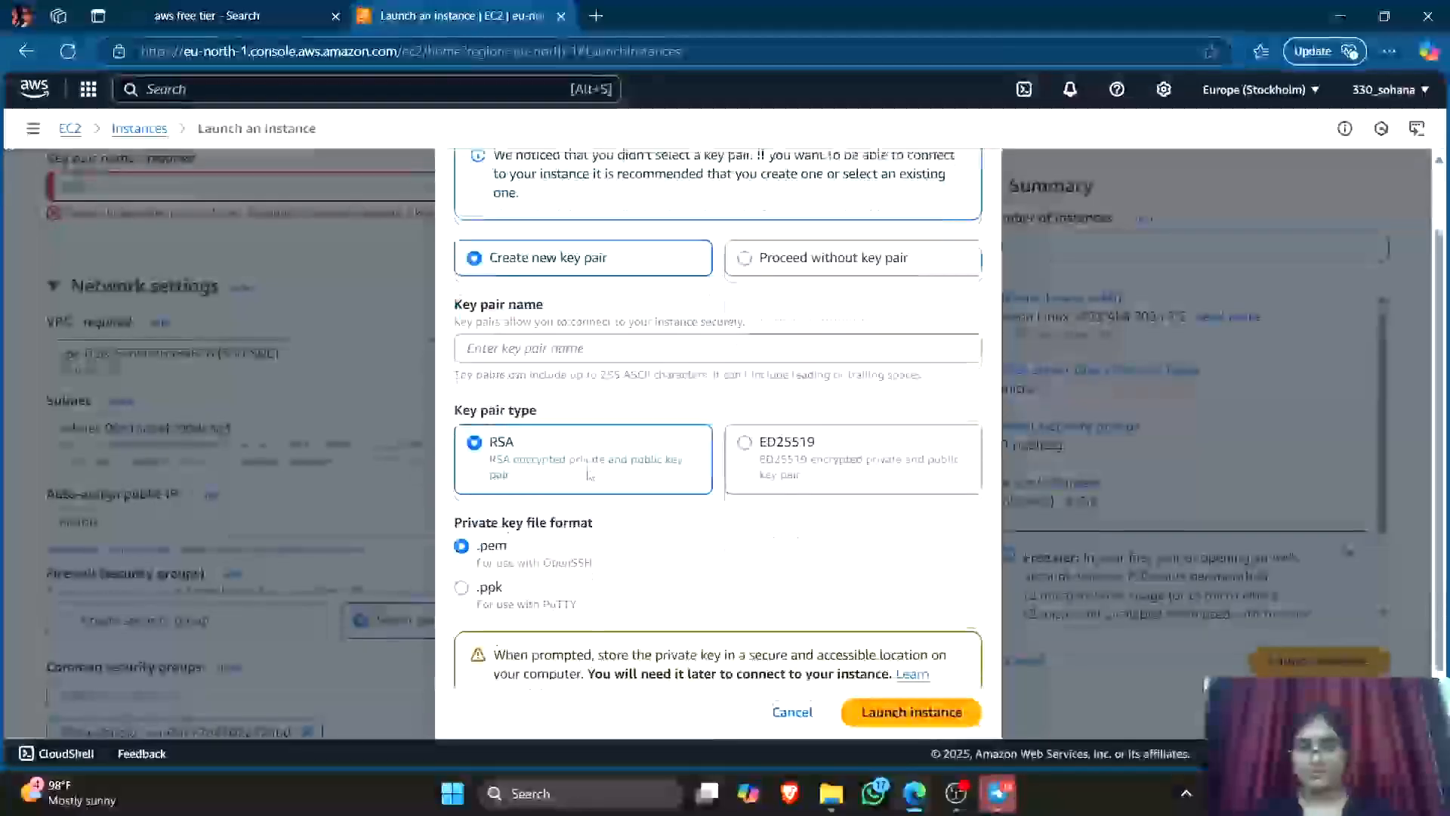
scroll(589, 472, "up", 2)
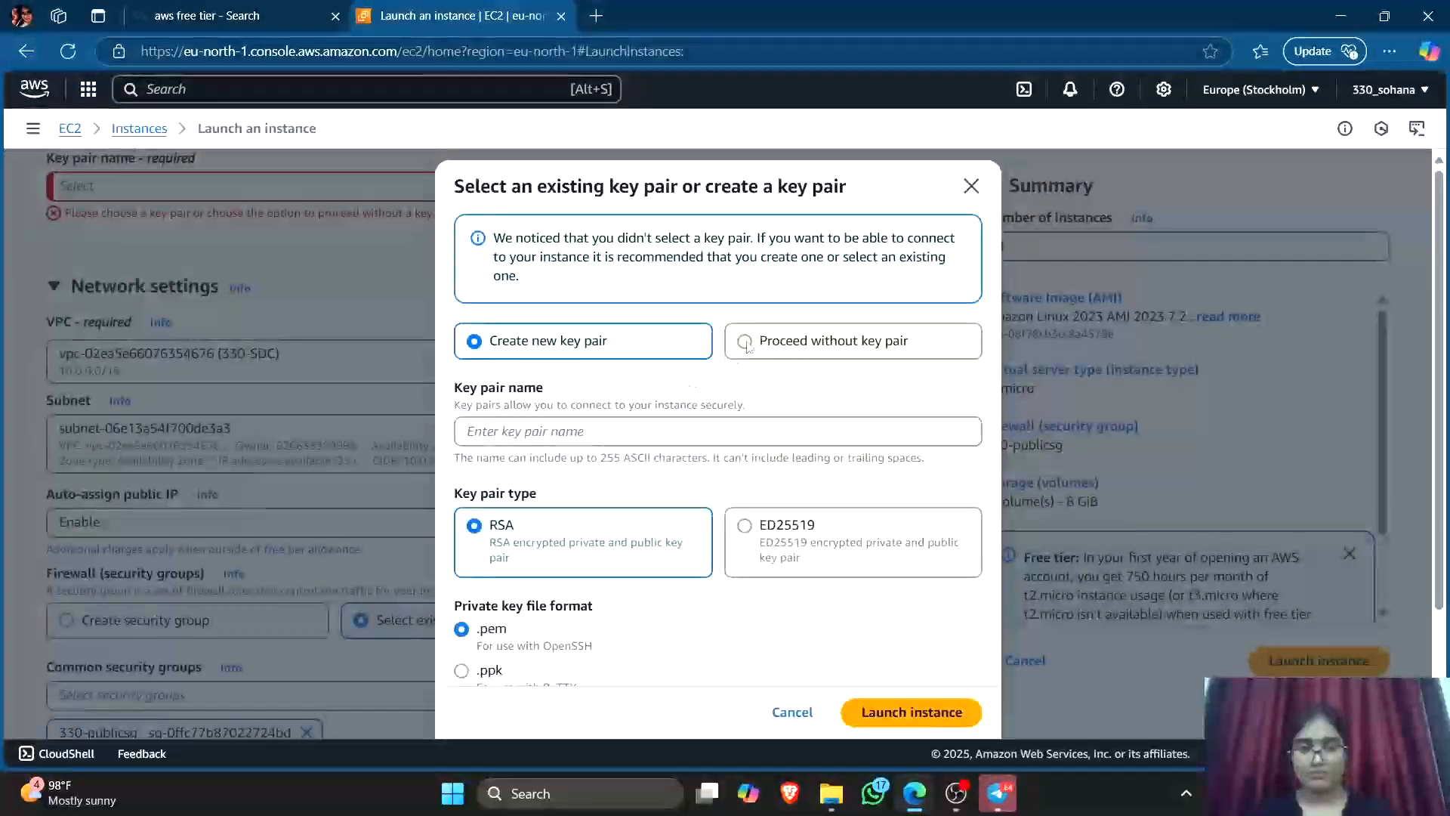
left_click(762, 338)
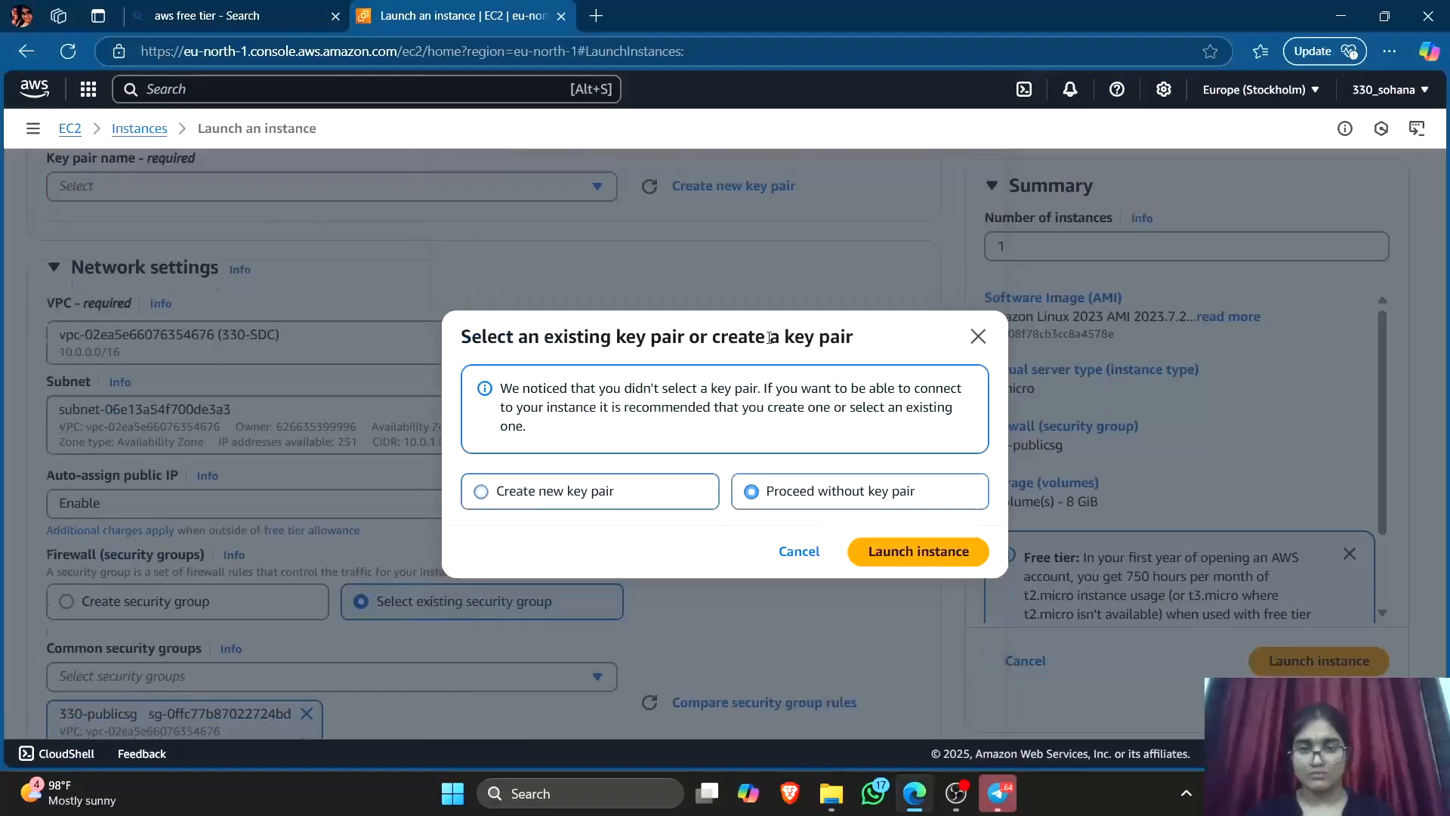
left_click(890, 548)
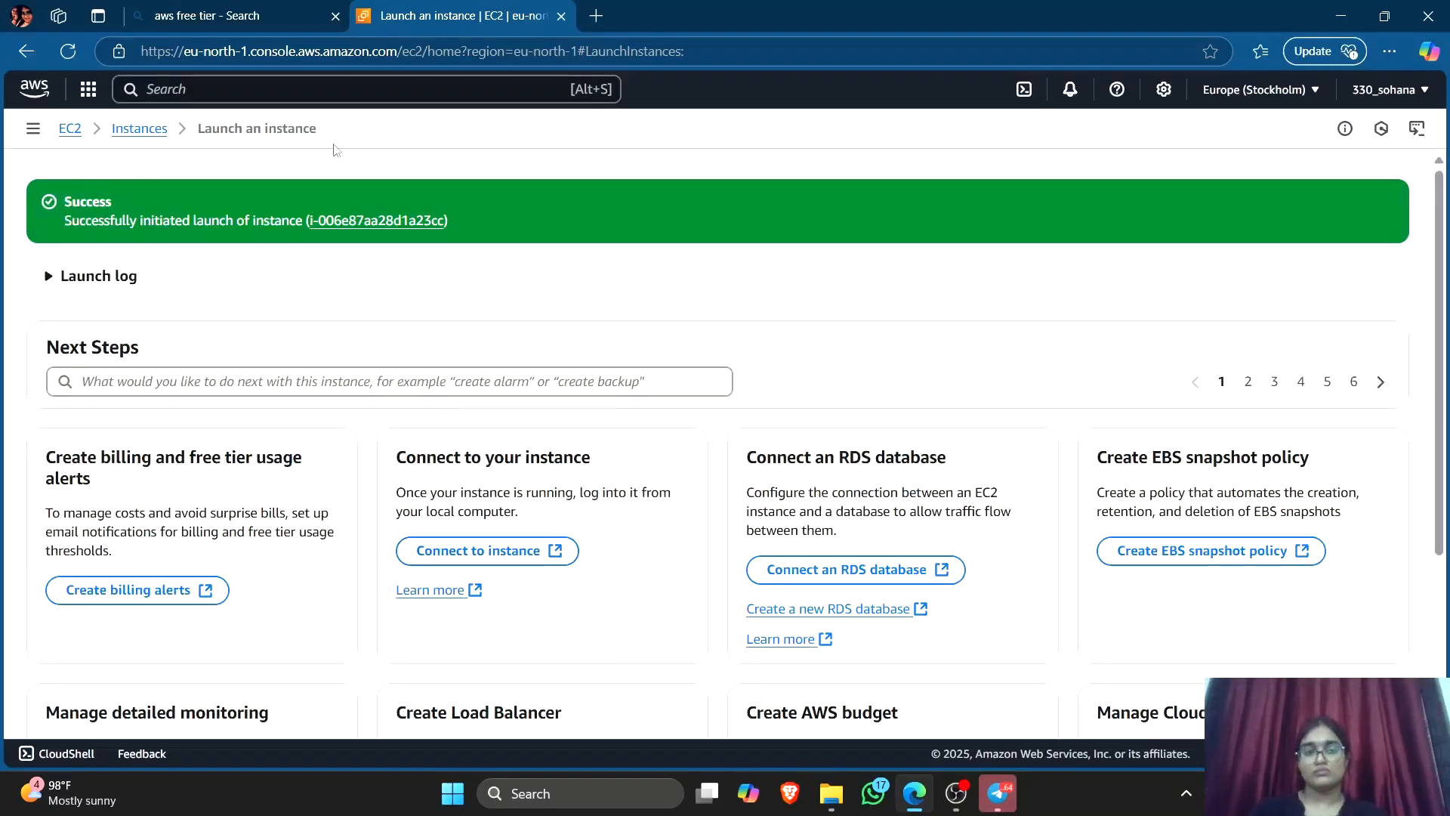
Go to the list of all instances and start launching another instance.
scroll(634, 356, "down", 3)
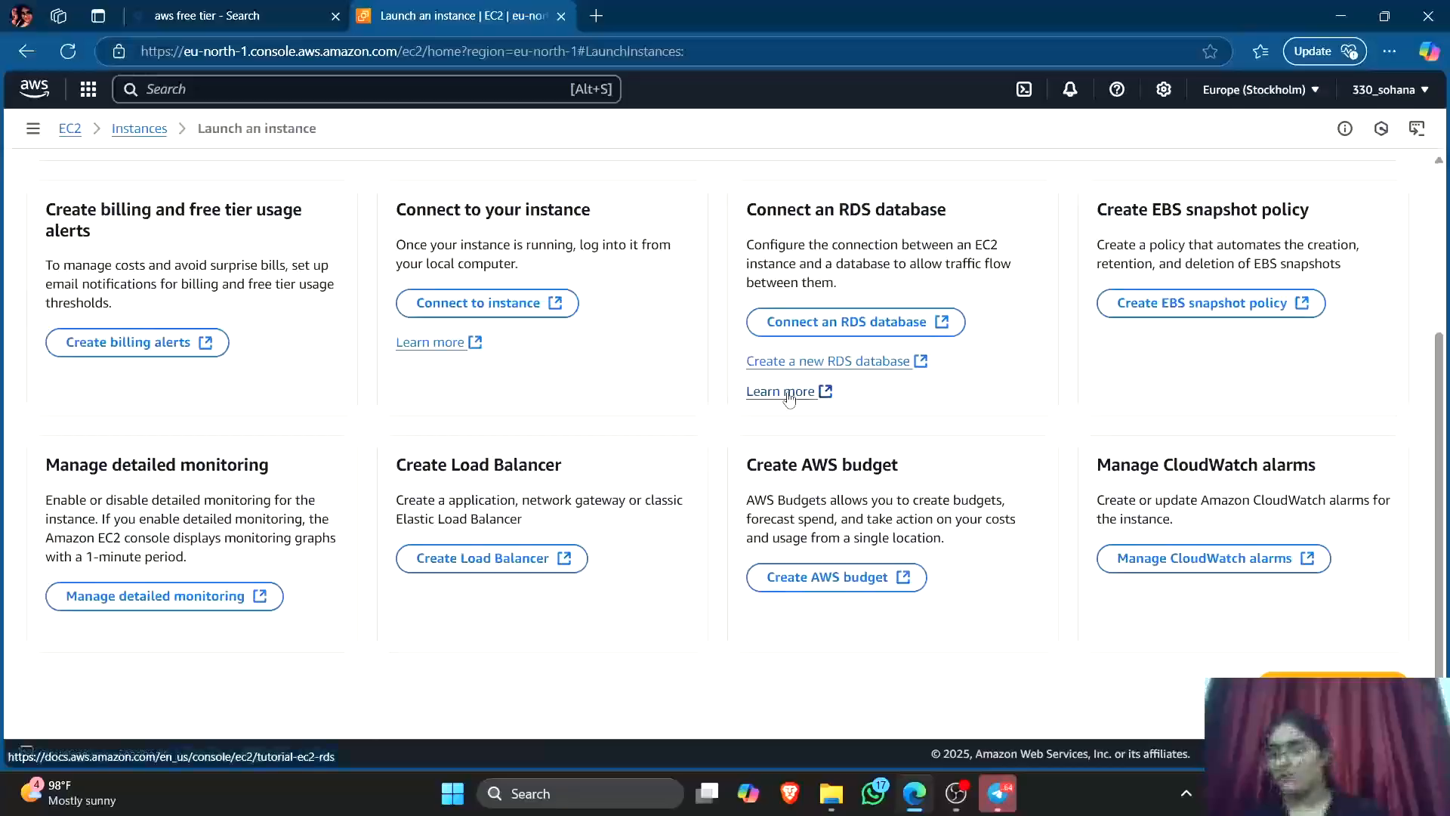
left_click(1334, 685)
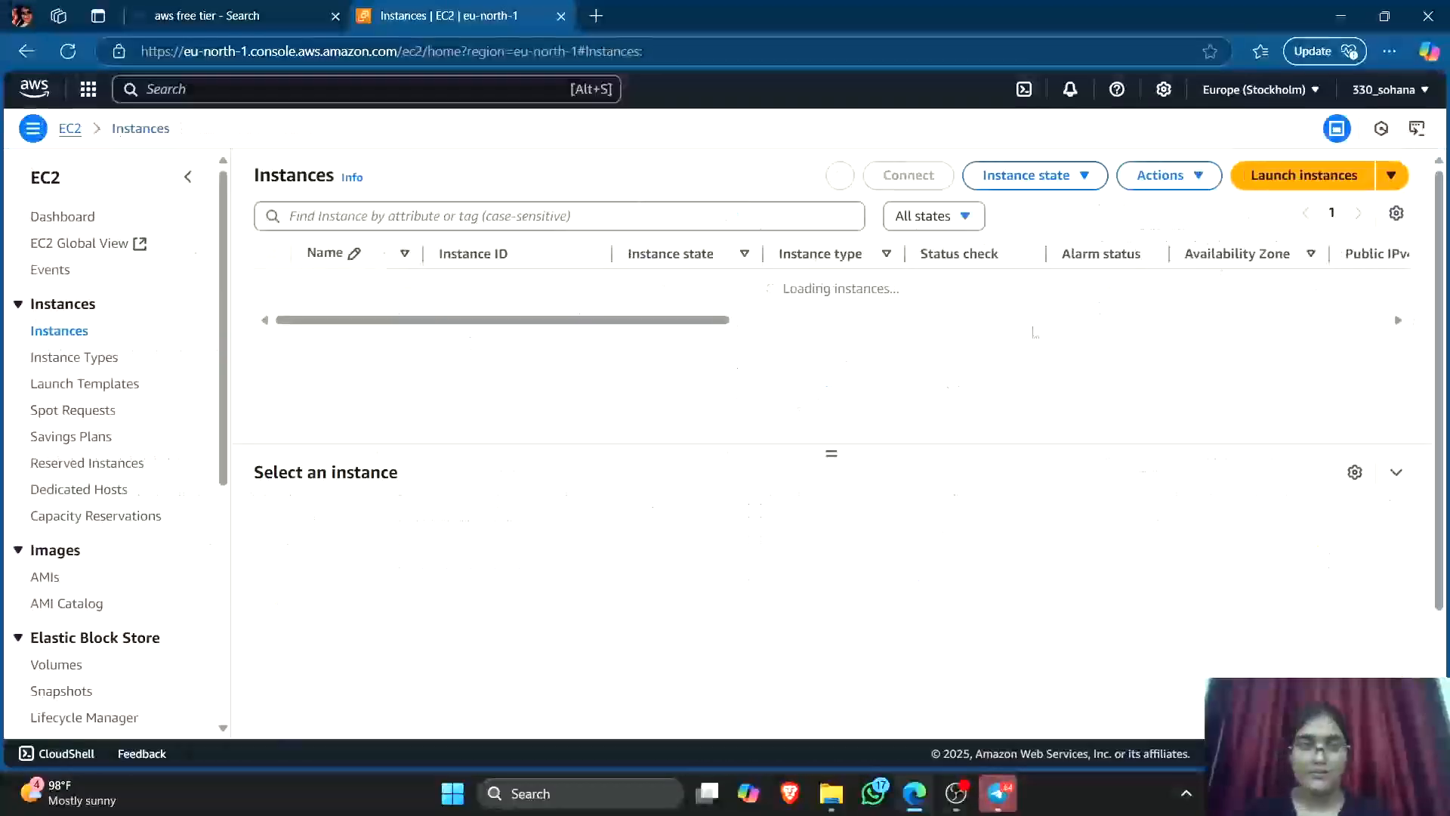
left_click(1282, 177)
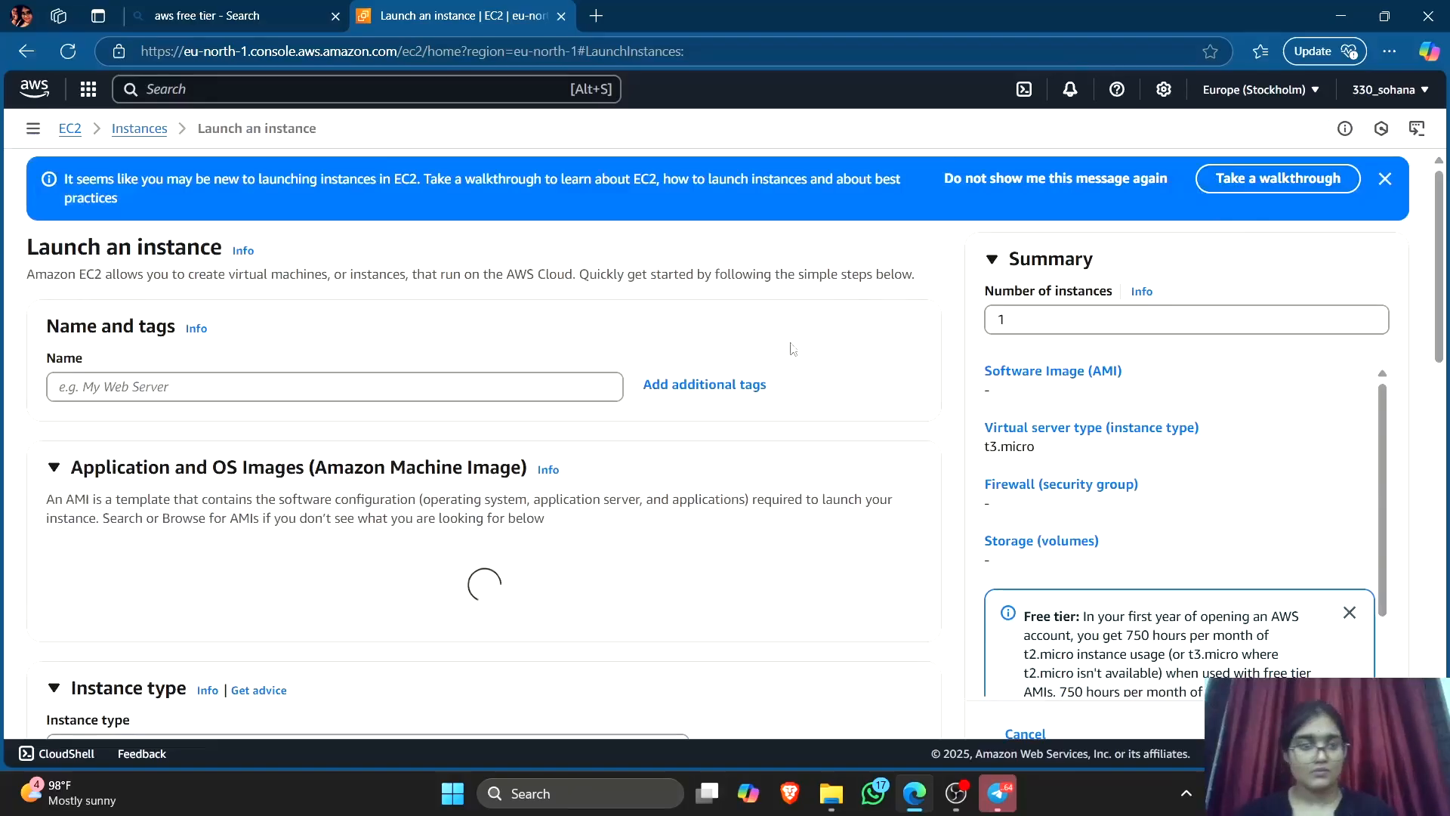
Name the second instance 330-sdcinstancepriv, reusing the saved name 330-sdcinstance as its base.
left_click(122, 394)
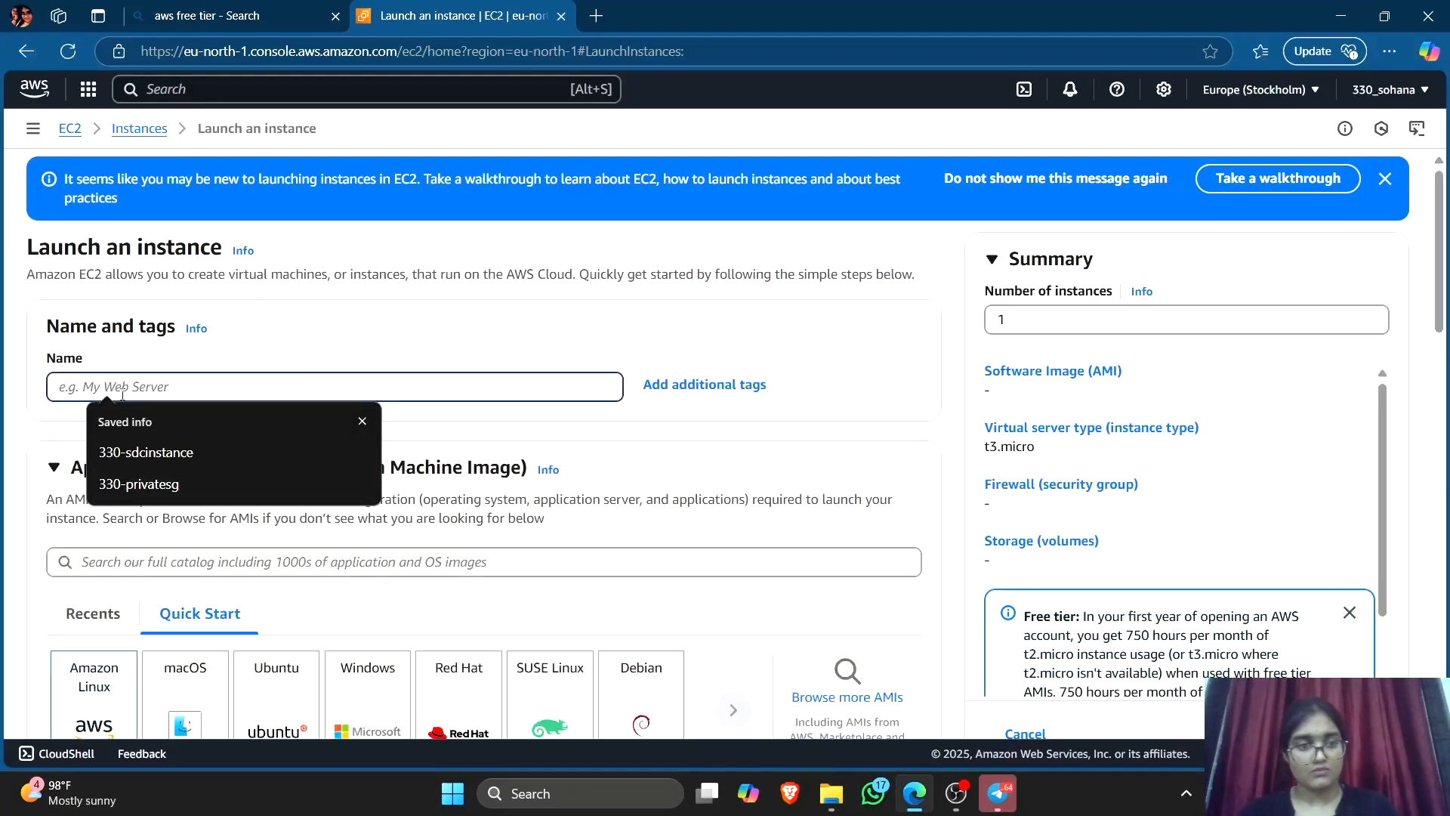
left_click(160, 451)
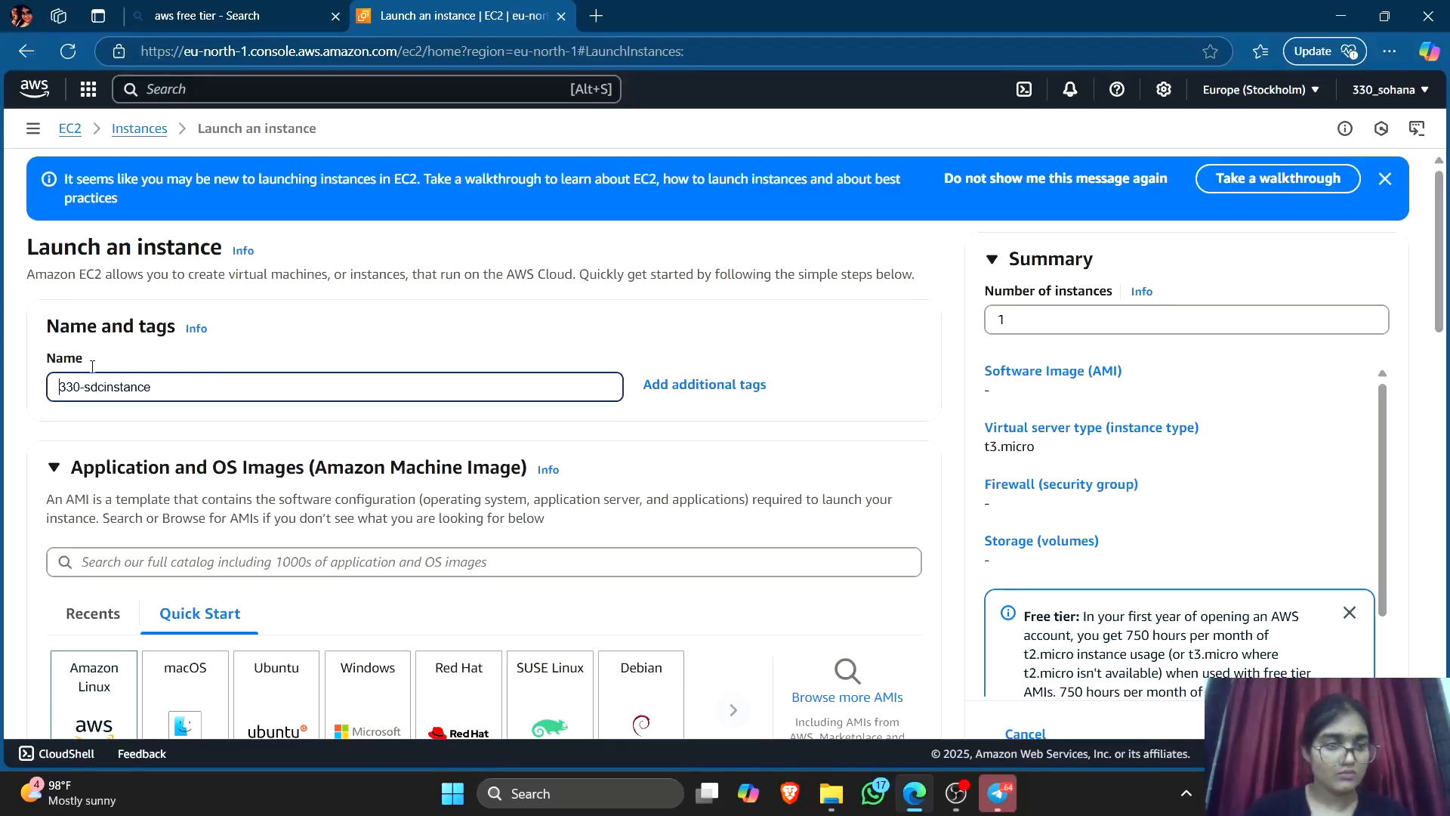
triple_click(95, 393)
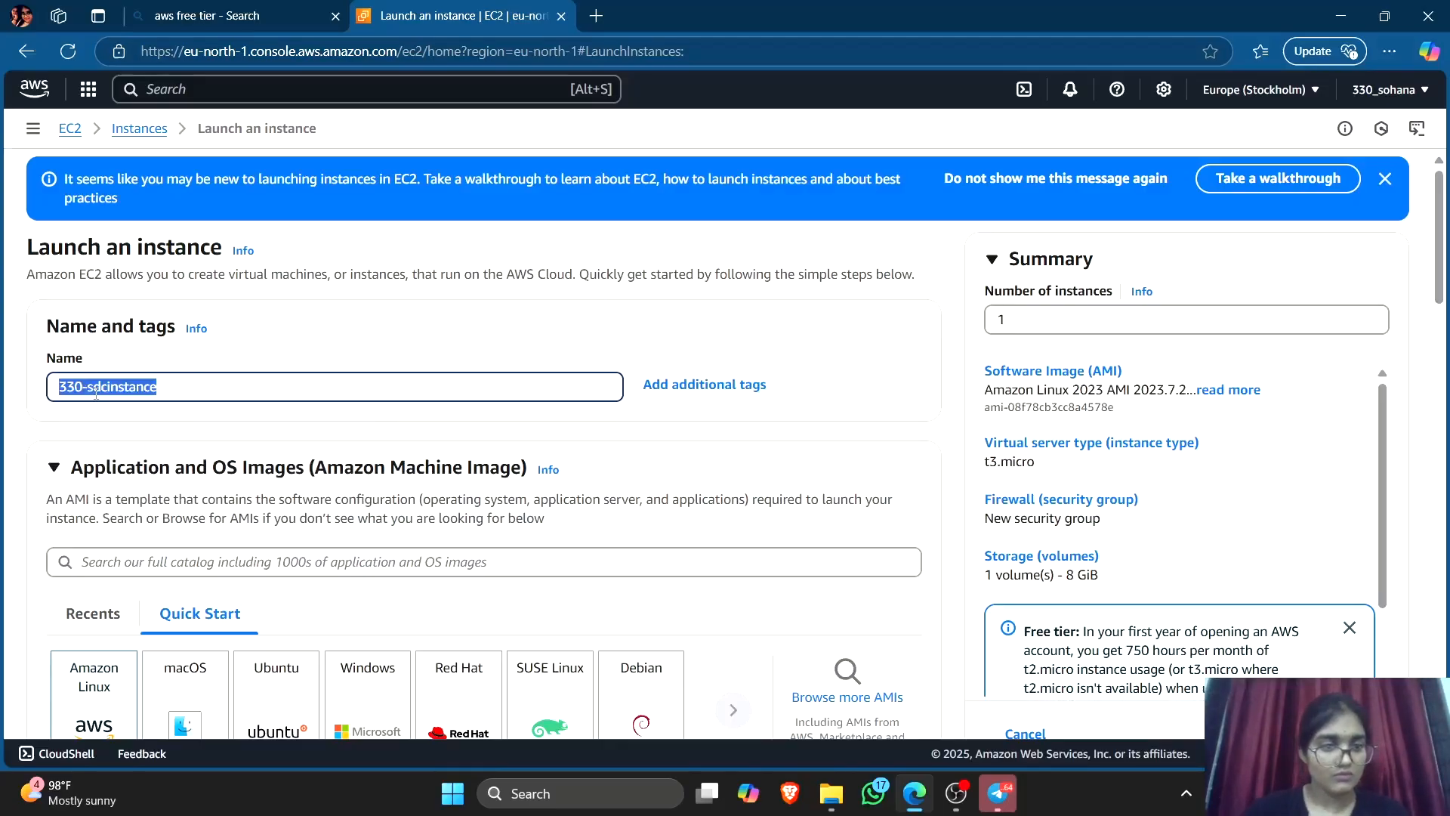
left_click(161, 385)
key("BackSpace")
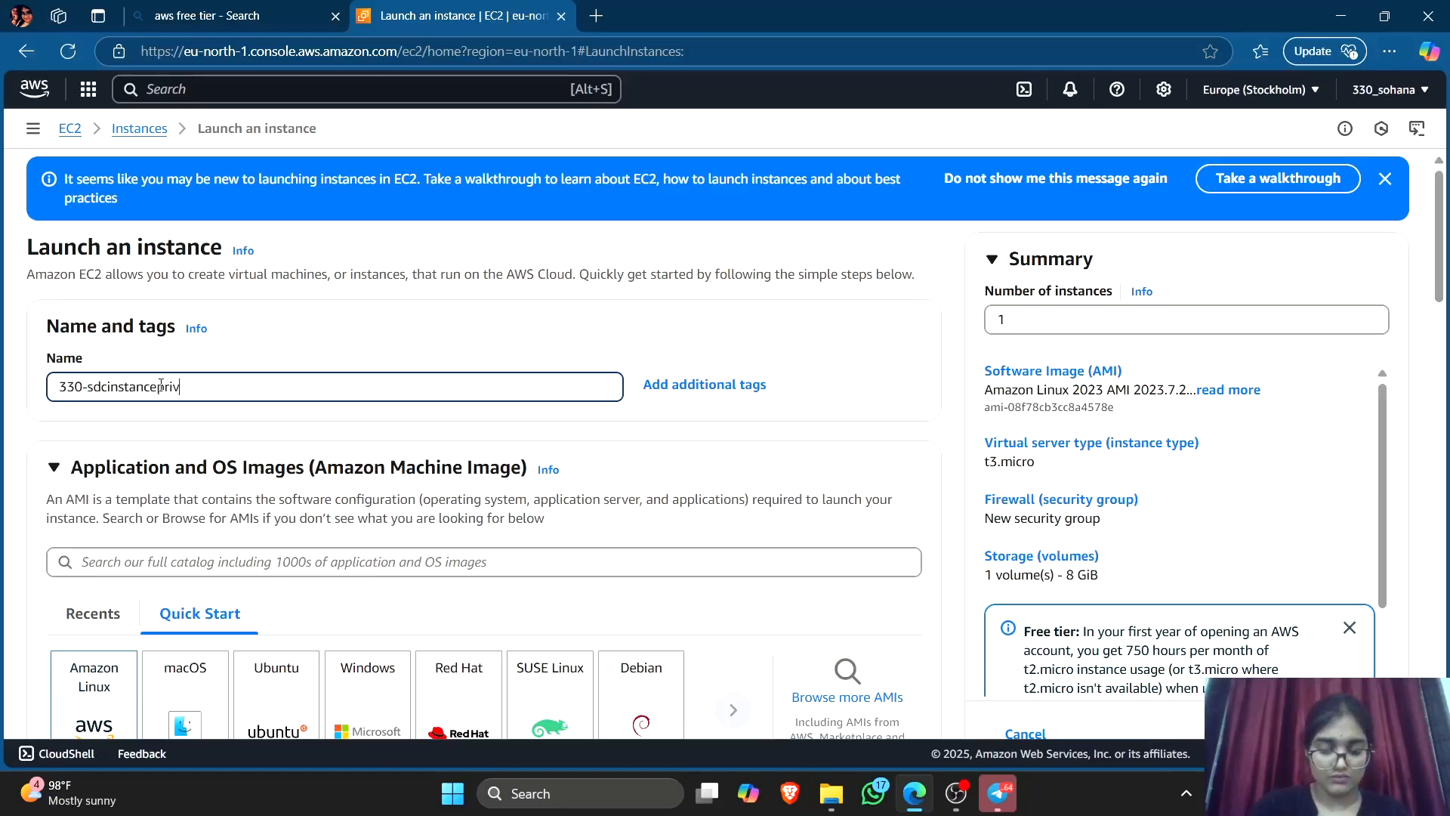
Edit the network settings to disable auto-assigned public IP and place the instance in the 330-SDC VPC.
scroll(350, 471, "down", 5)
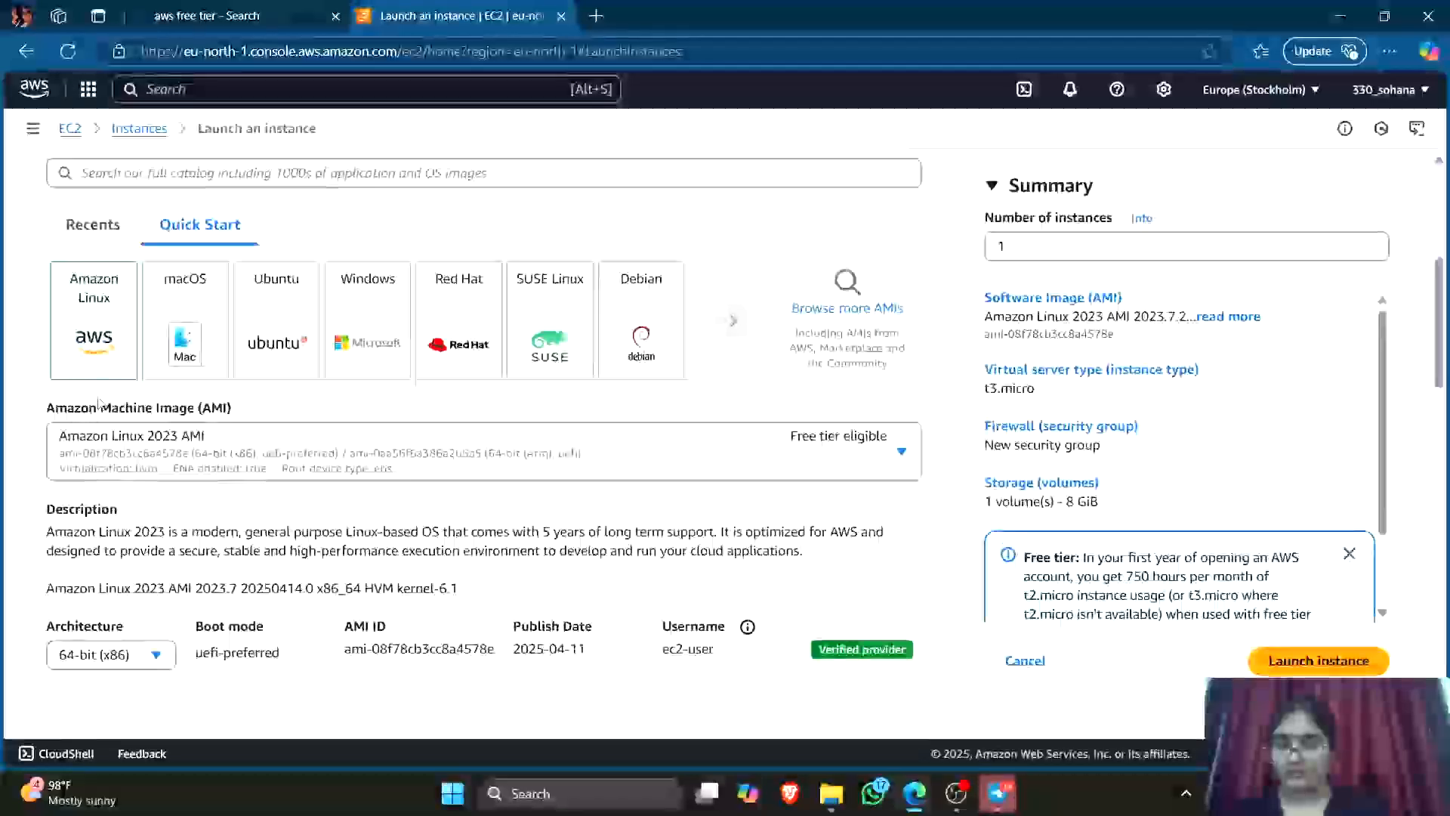
scroll(99, 402, "down", 10)
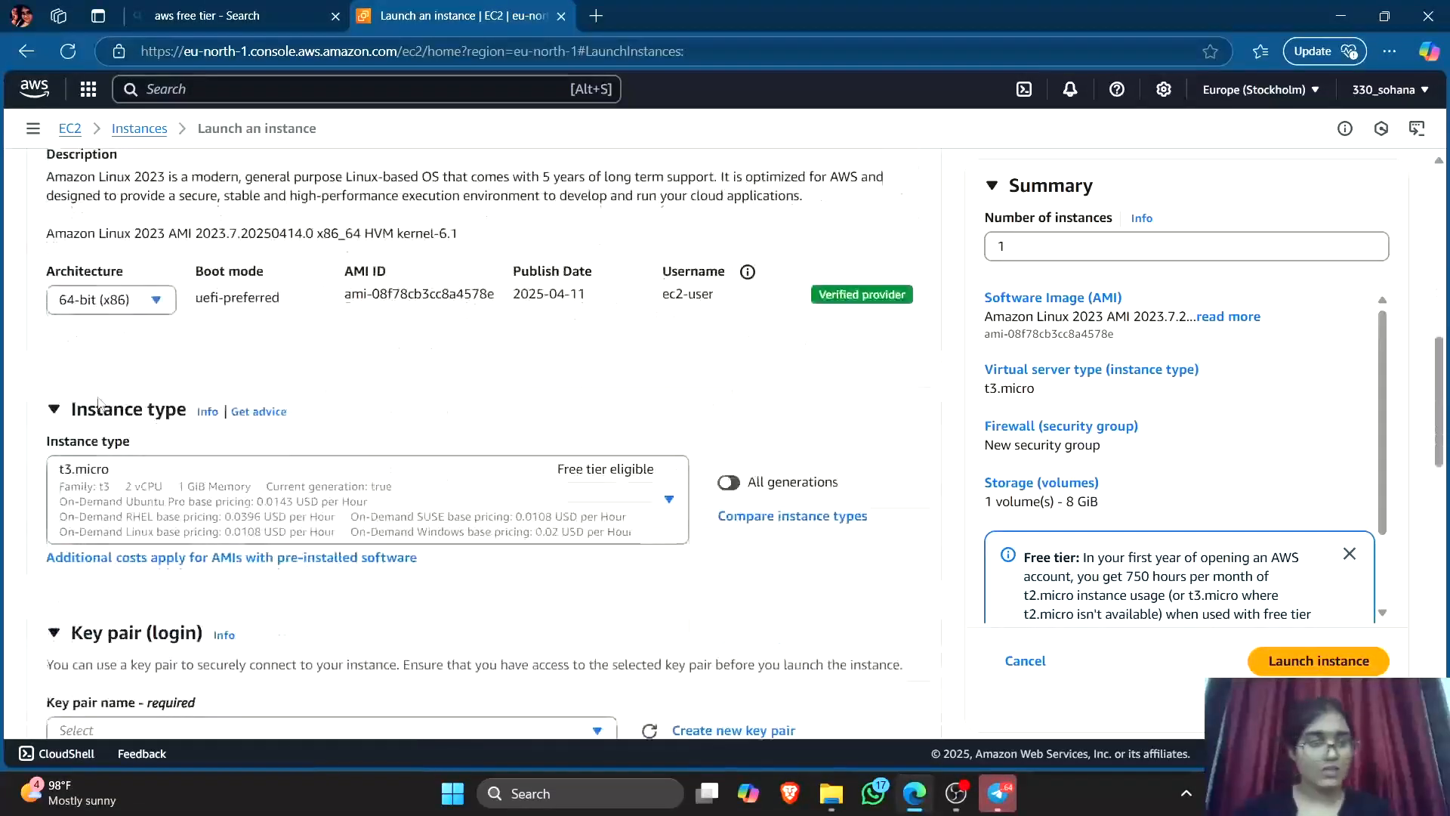
scroll(98, 403, "down", 4)
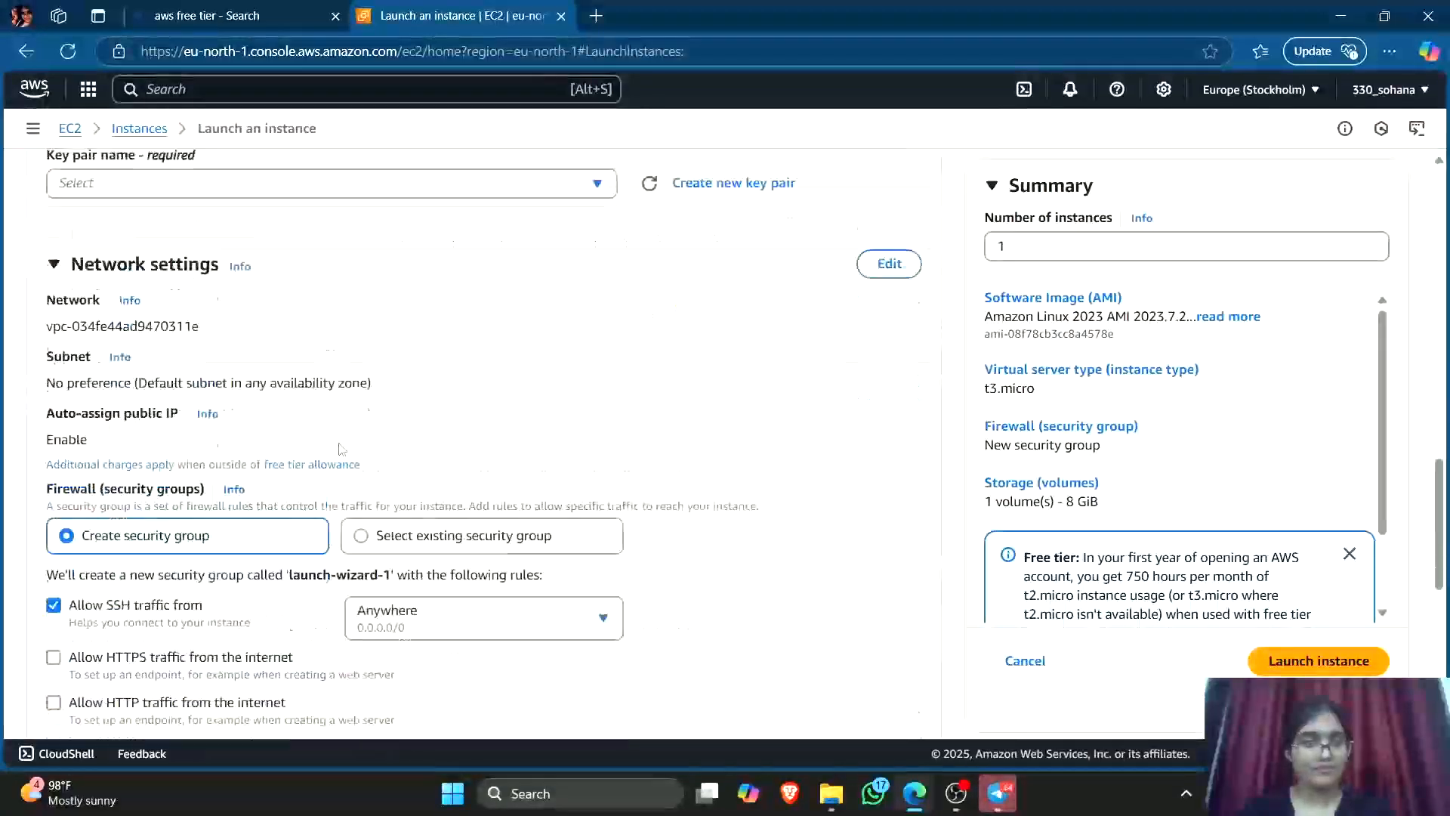
left_click(889, 188)
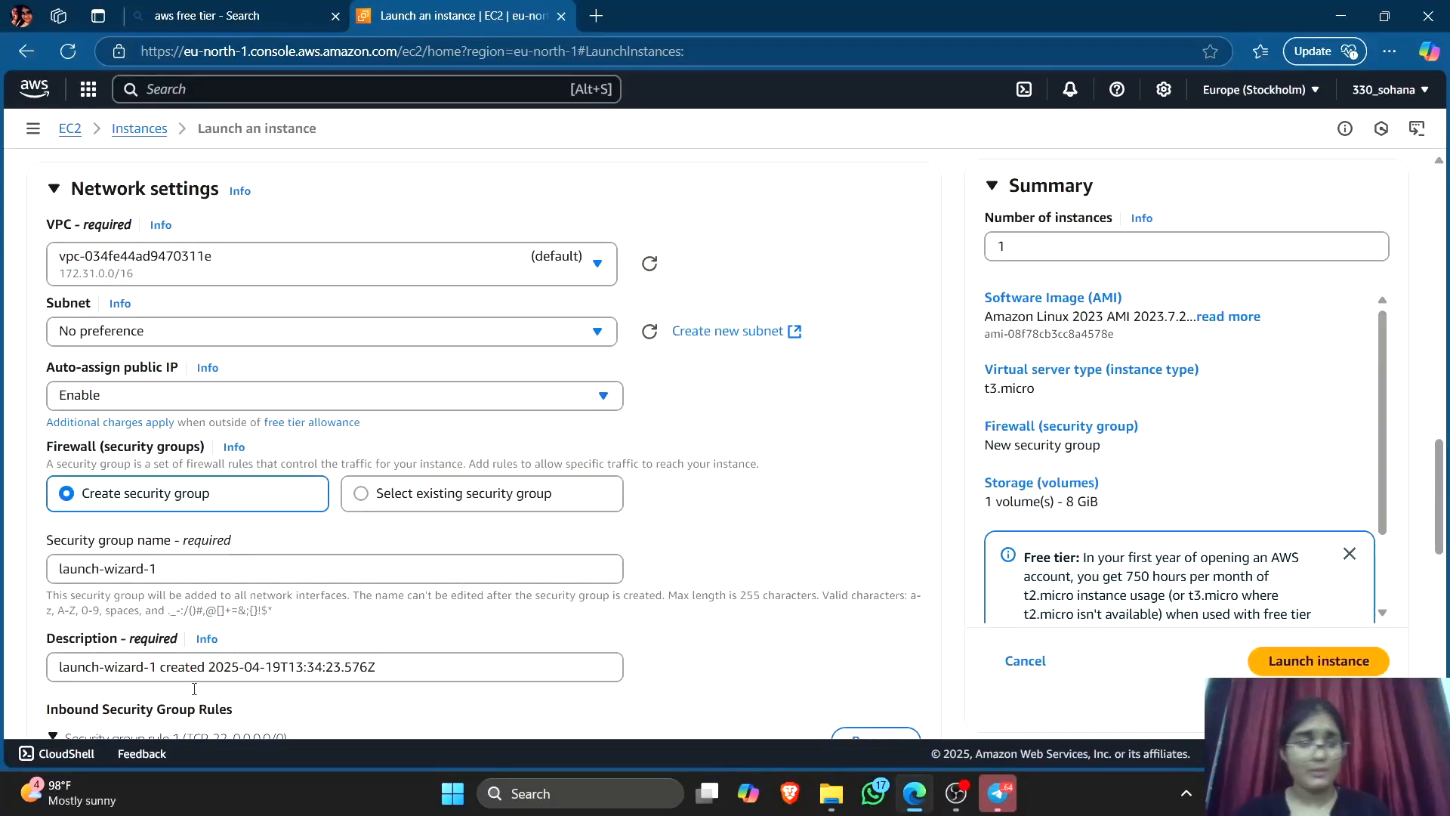
left_click(162, 395)
left_click(121, 456)
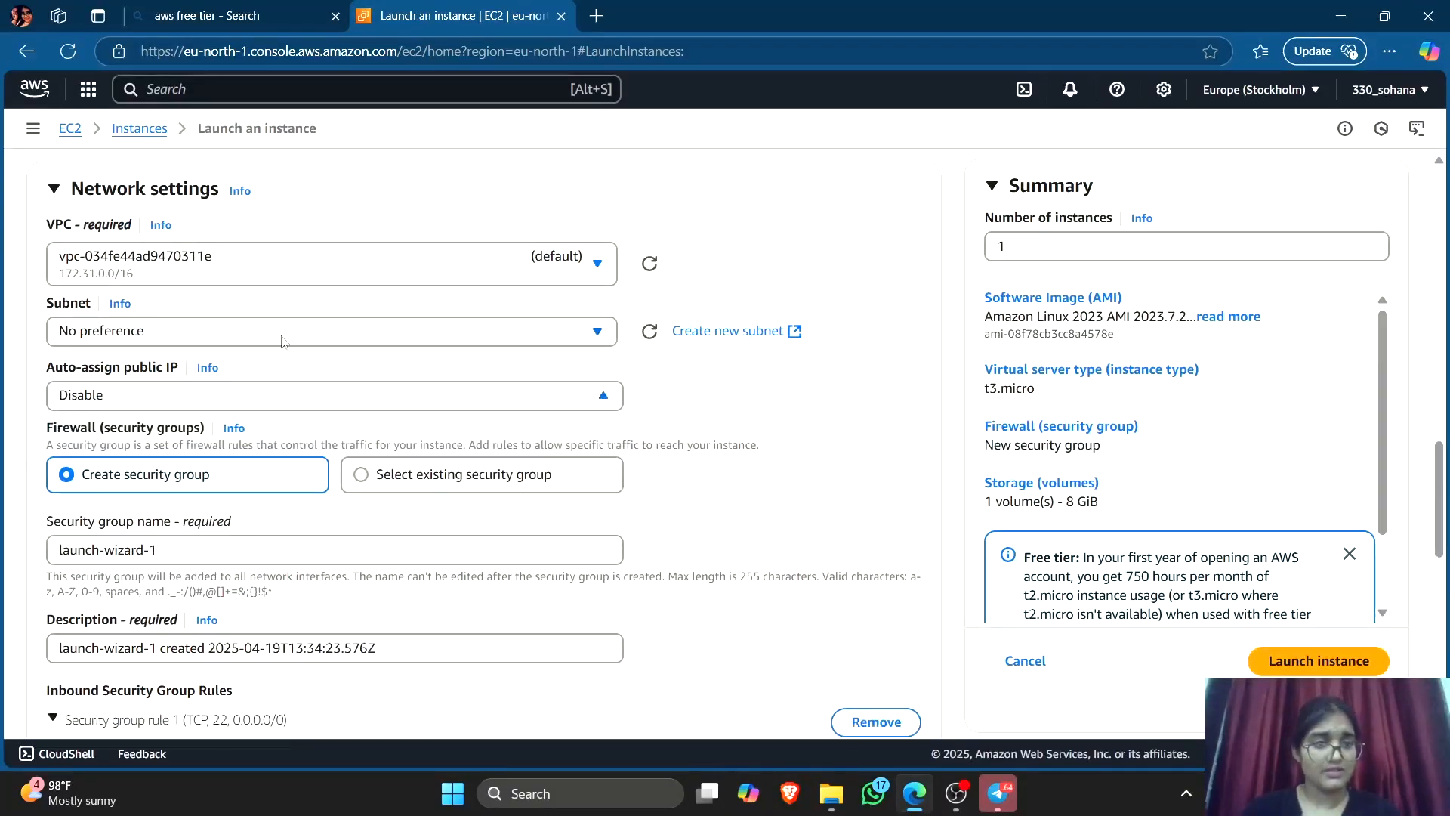
left_click(299, 266)
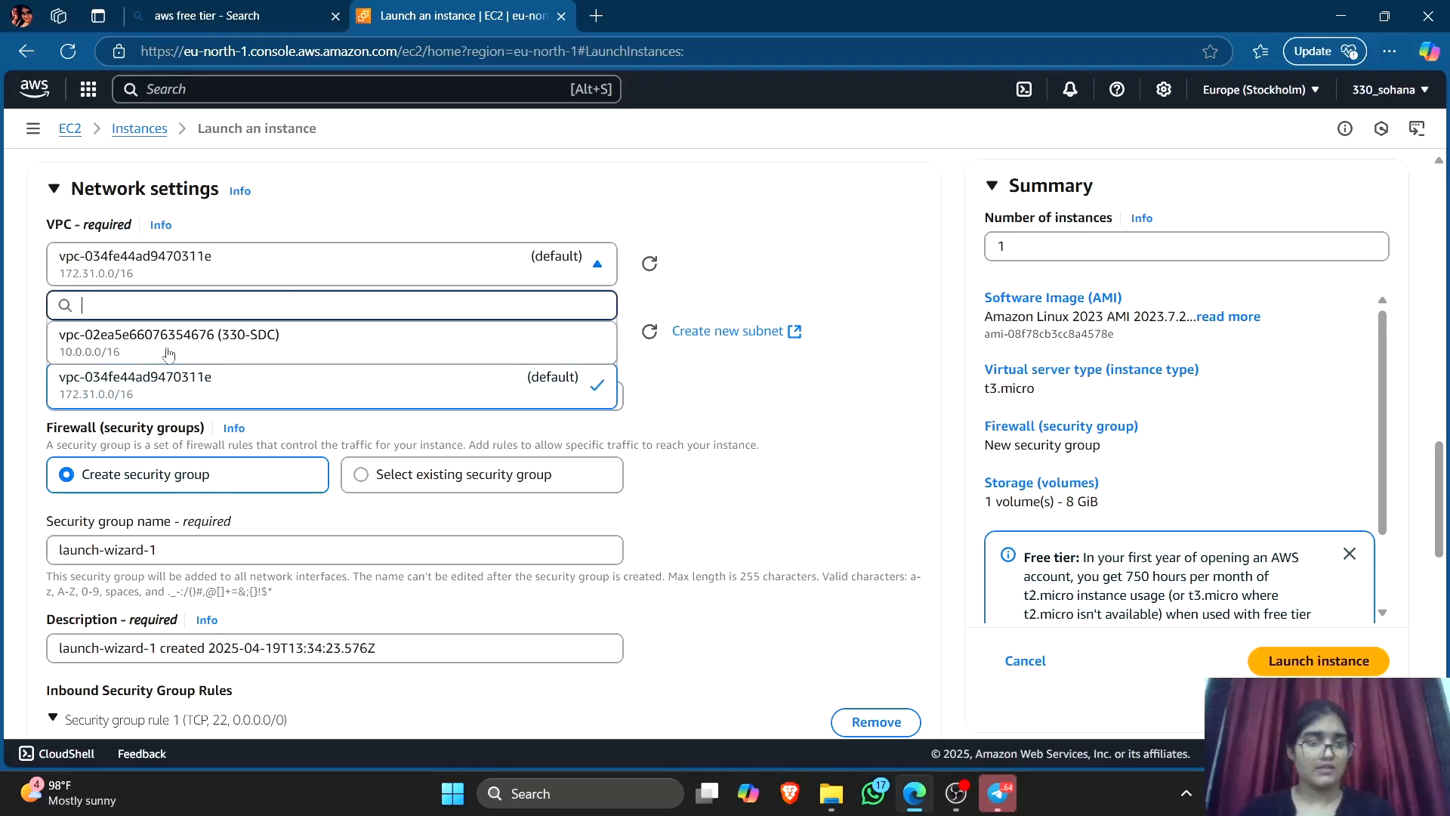
left_click(213, 355)
Use an existing security group for the private instance's firewall and select 330-privatesg.
scroll(213, 523, "down", 2)
scroll(213, 523, "down", 3)
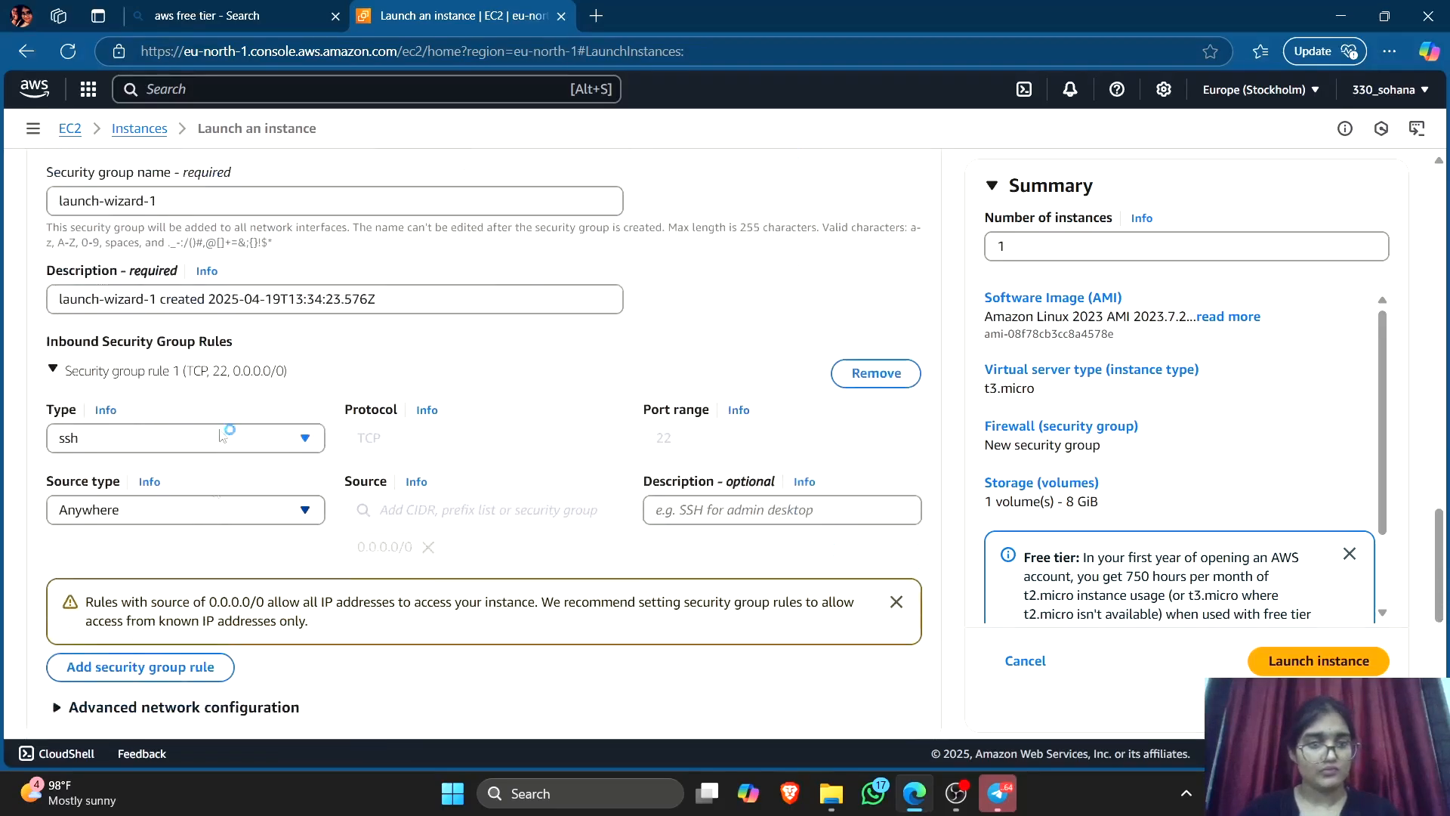
scroll(302, 453, "up", 4)
left_click(361, 429)
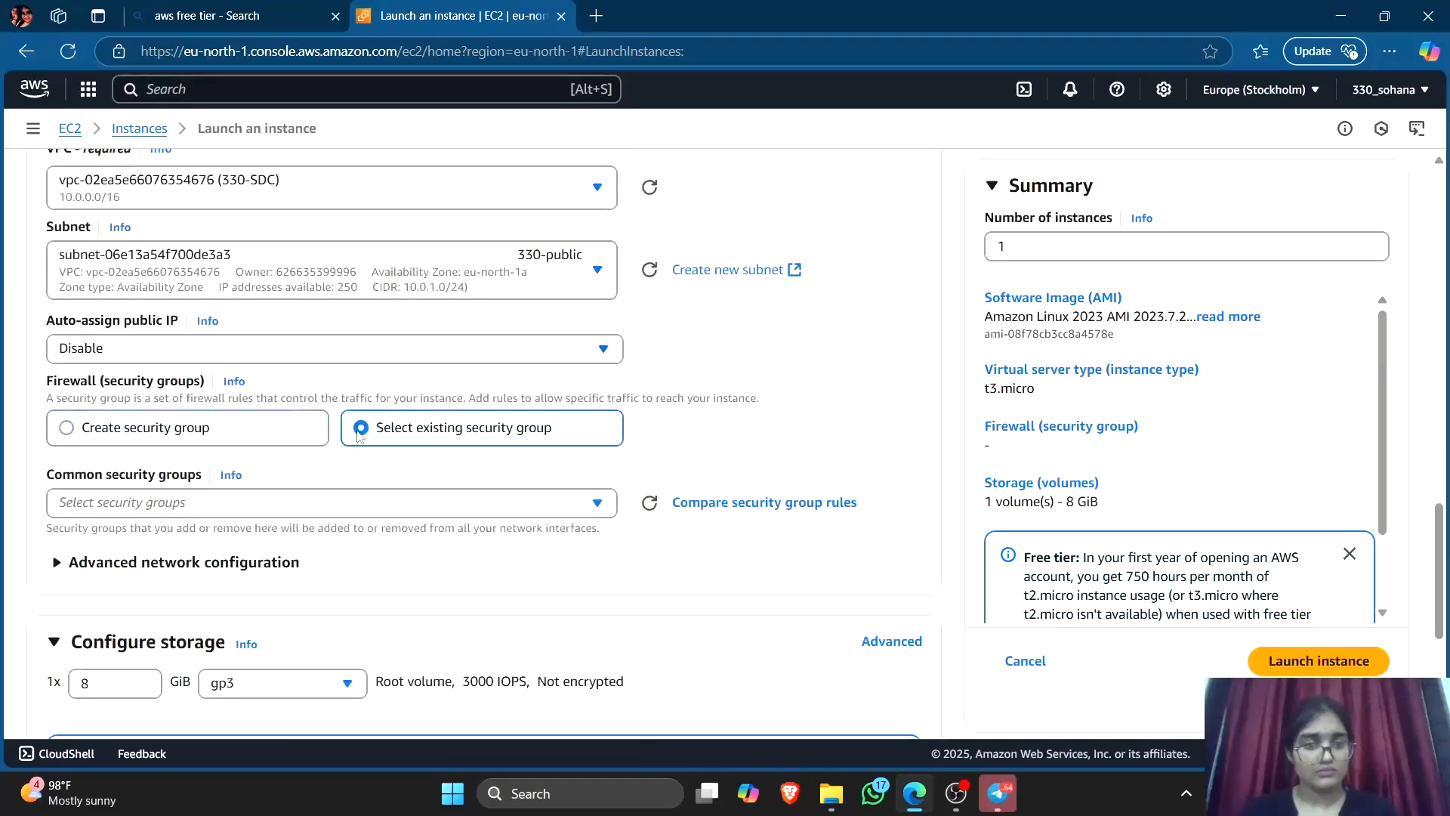
left_click(202, 502)
left_click(275, 562)
Launch the private instance, choosing to proceed without a key pair.
scroll(147, 699, "down", 5)
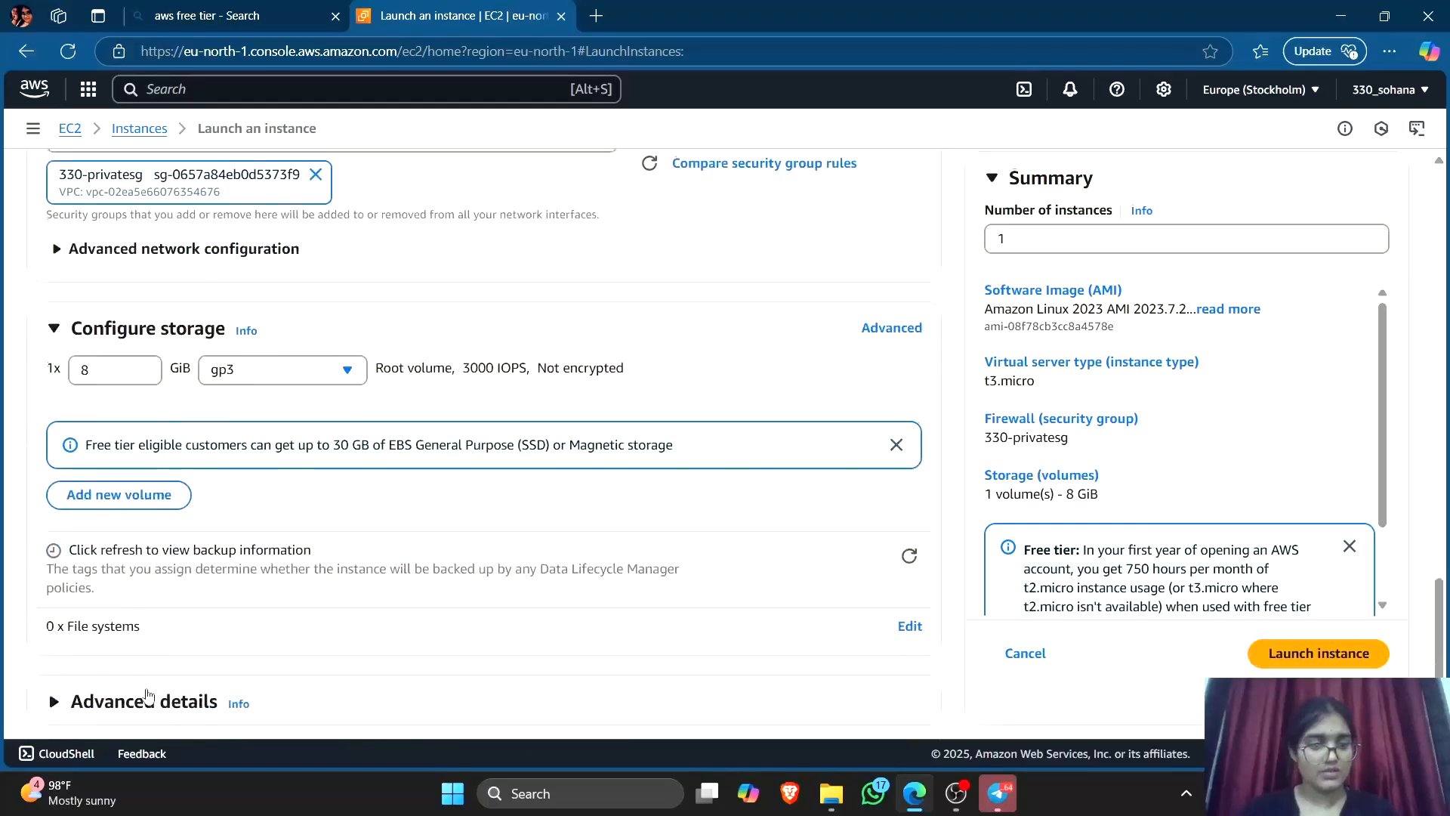
left_click(1321, 630)
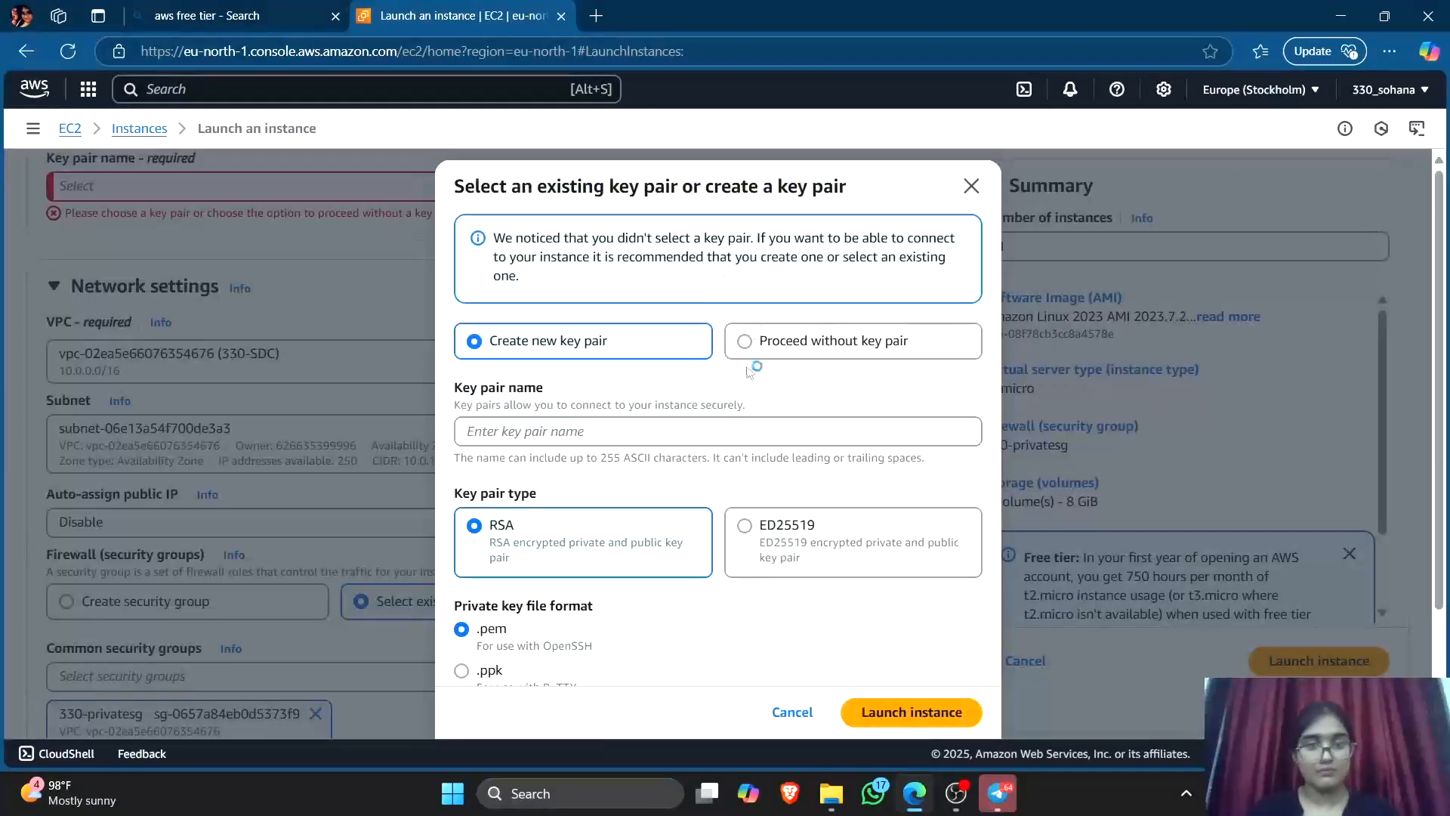
left_click(743, 345)
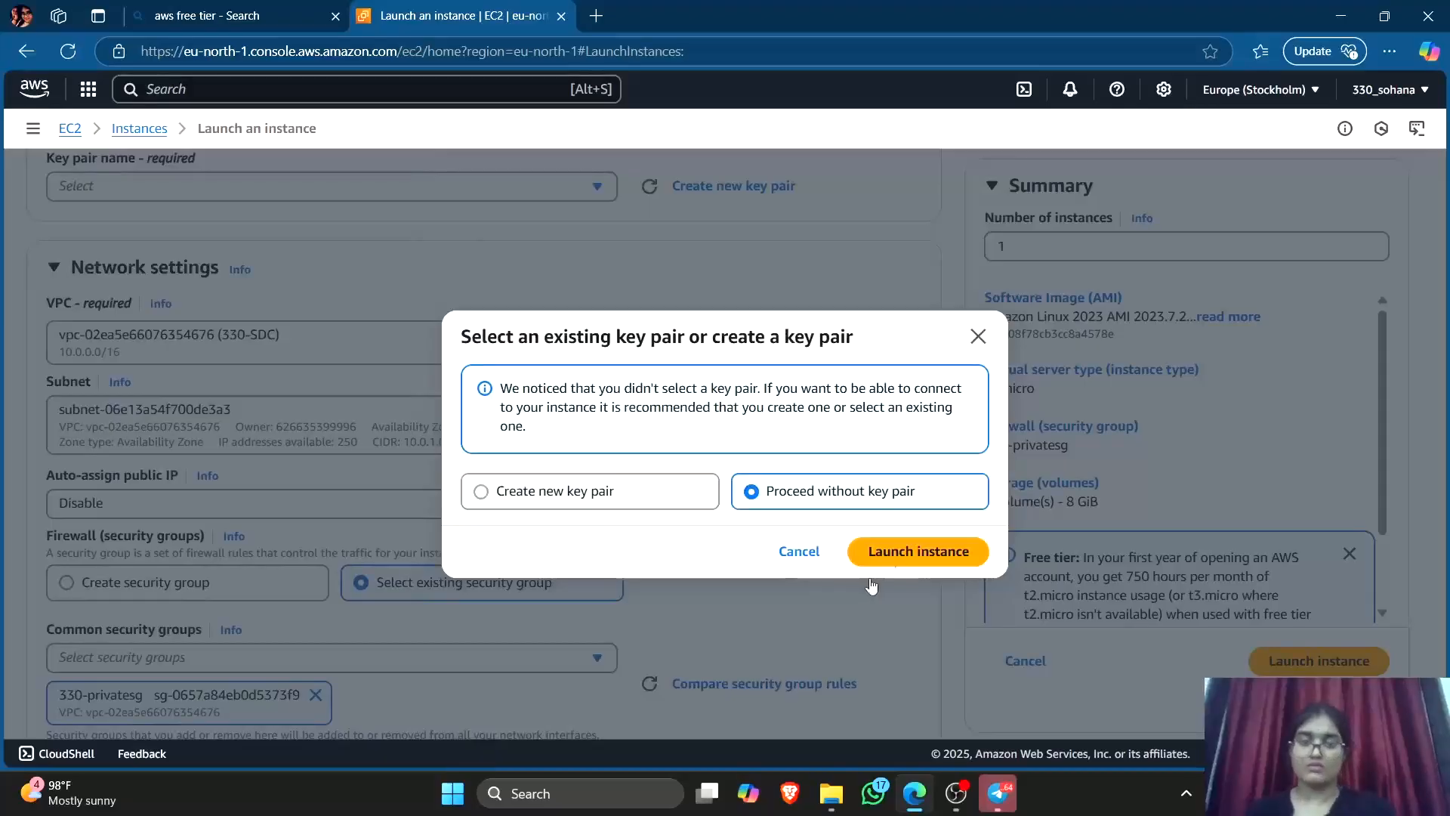
left_click(879, 551)
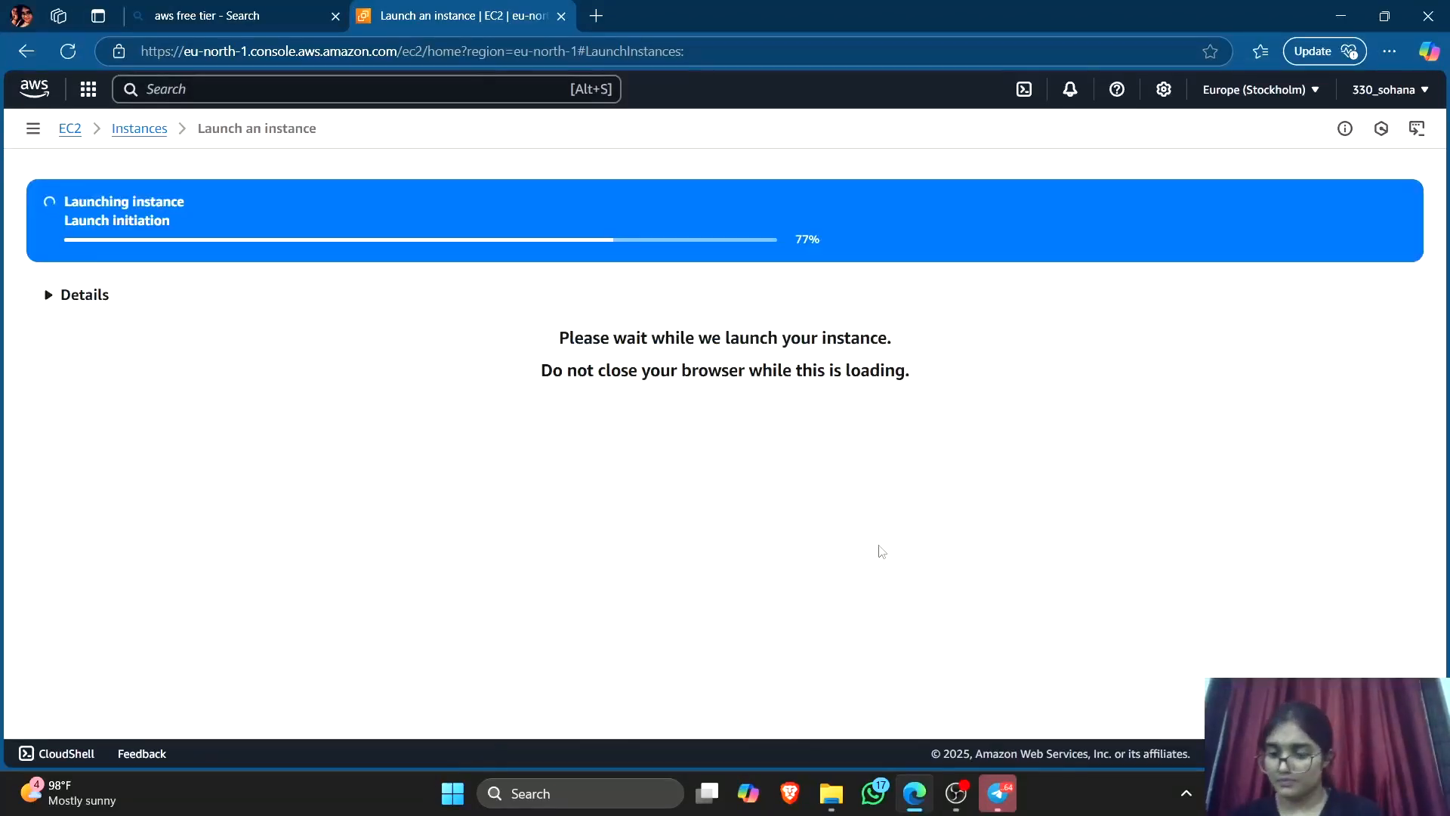